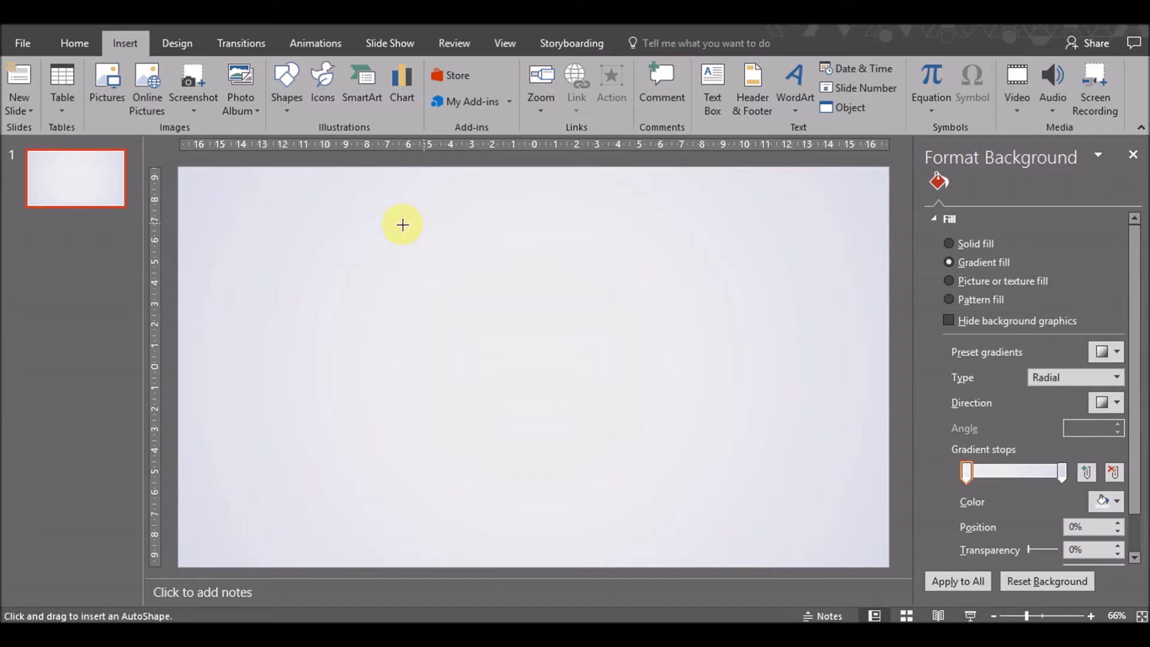
Draw a thin blue 7 cm bar and move it to the top centre of the slide
drag(395, 227, 584, 246)
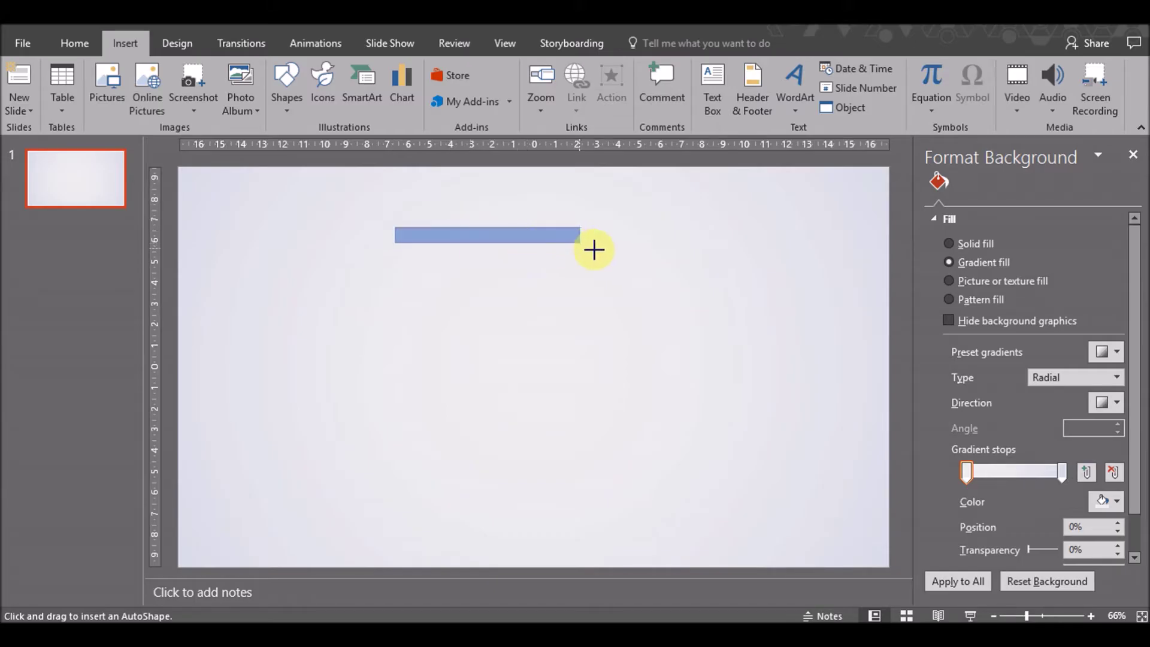
drag(547, 242, 547, 242)
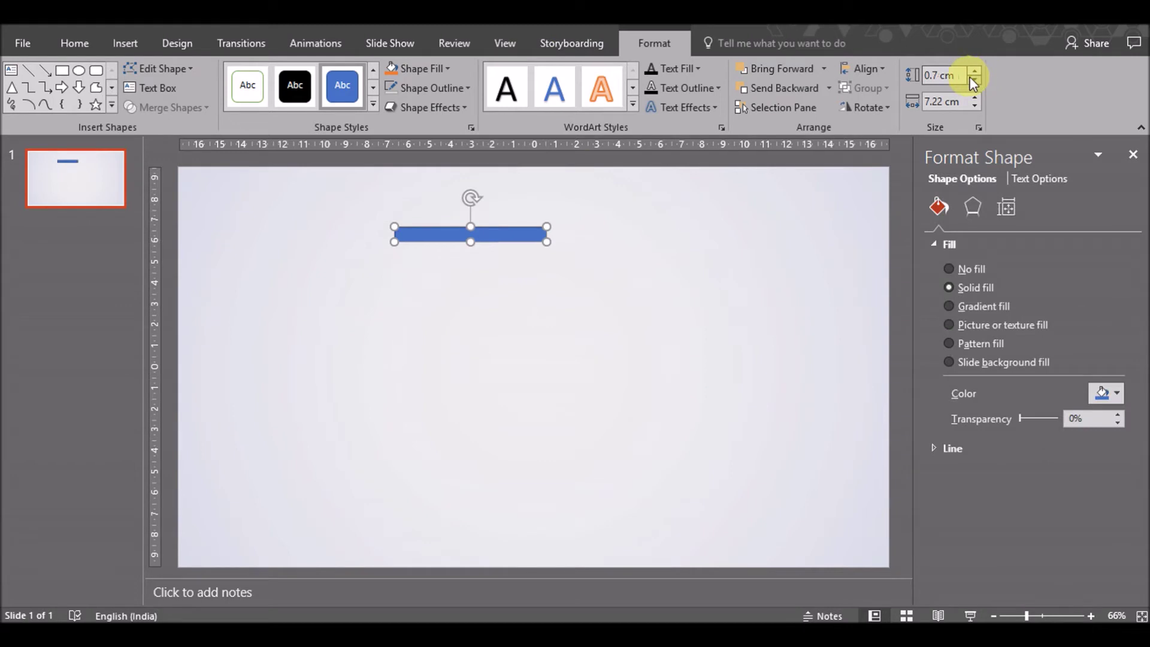
click(975, 105)
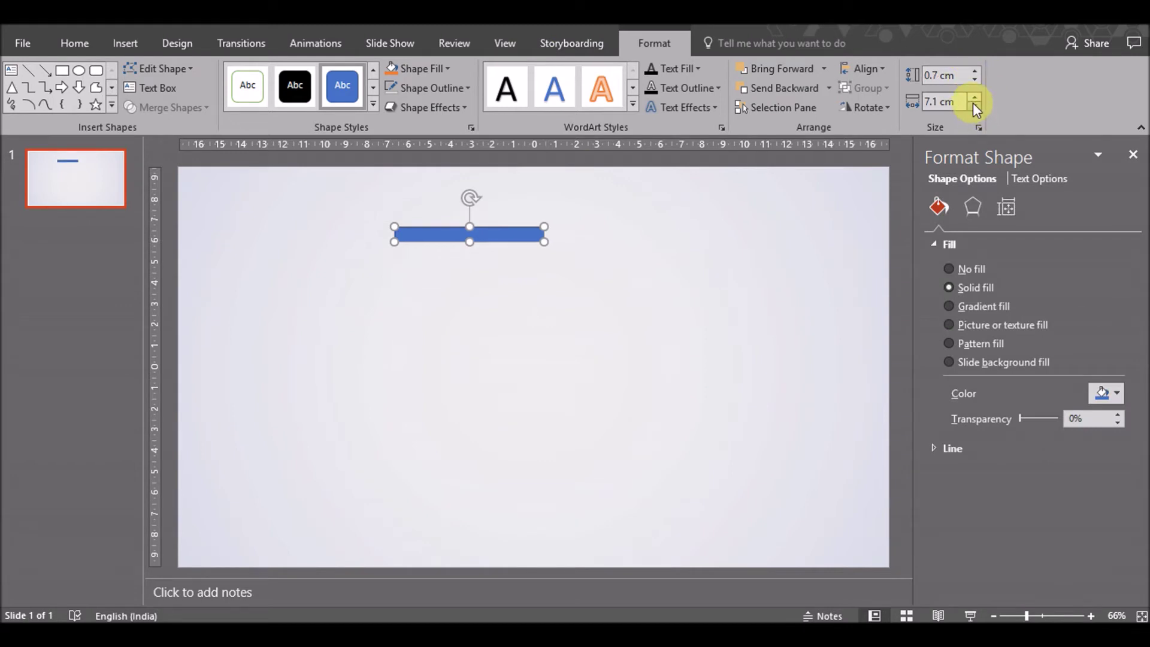
drag(479, 224, 538, 200)
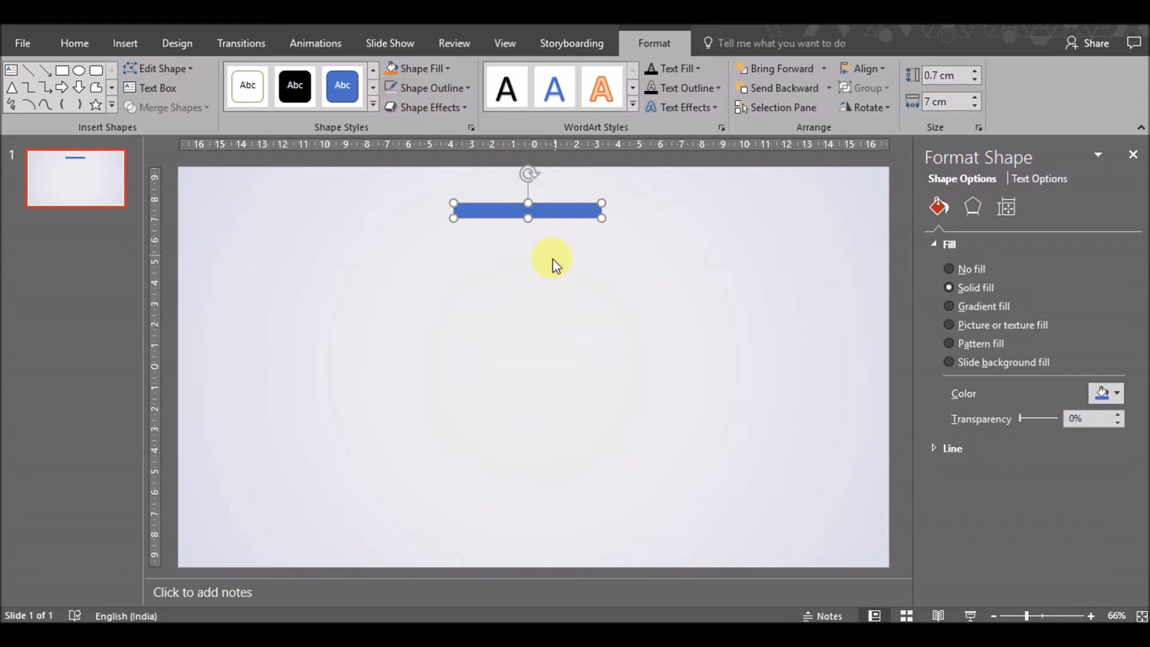
Copy the bar, shrink the copy to 6.5 × 0.6 cm, and centre it beneath the original
ctrl+drag(553, 213, 554, 250)
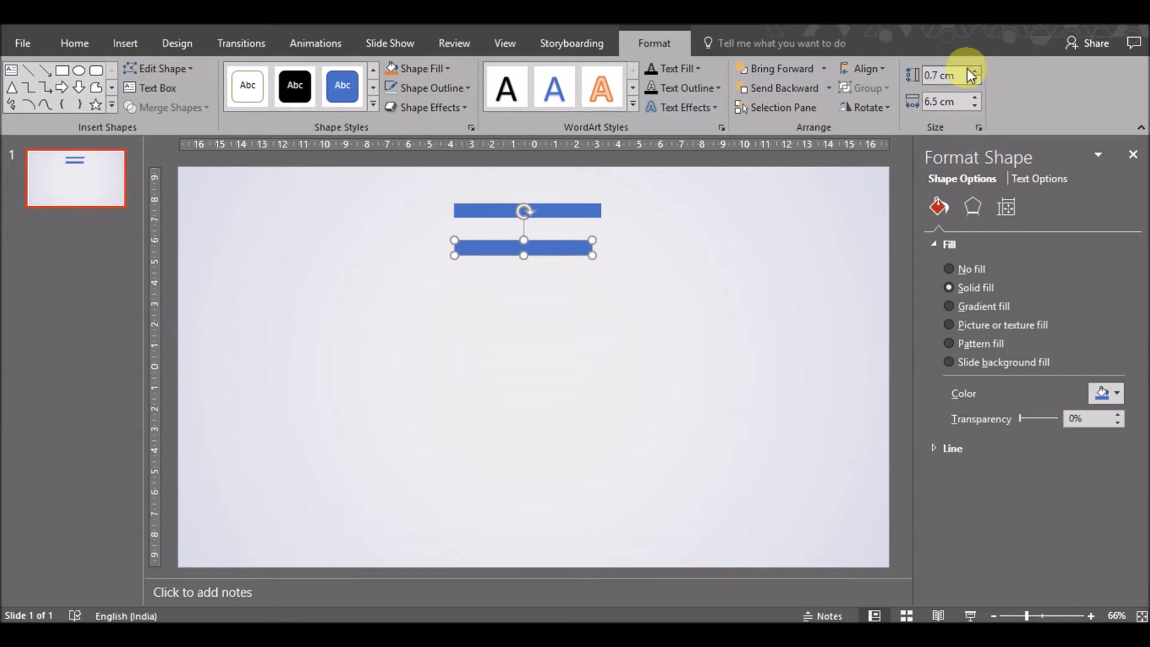
drag(547, 250, 551, 227)
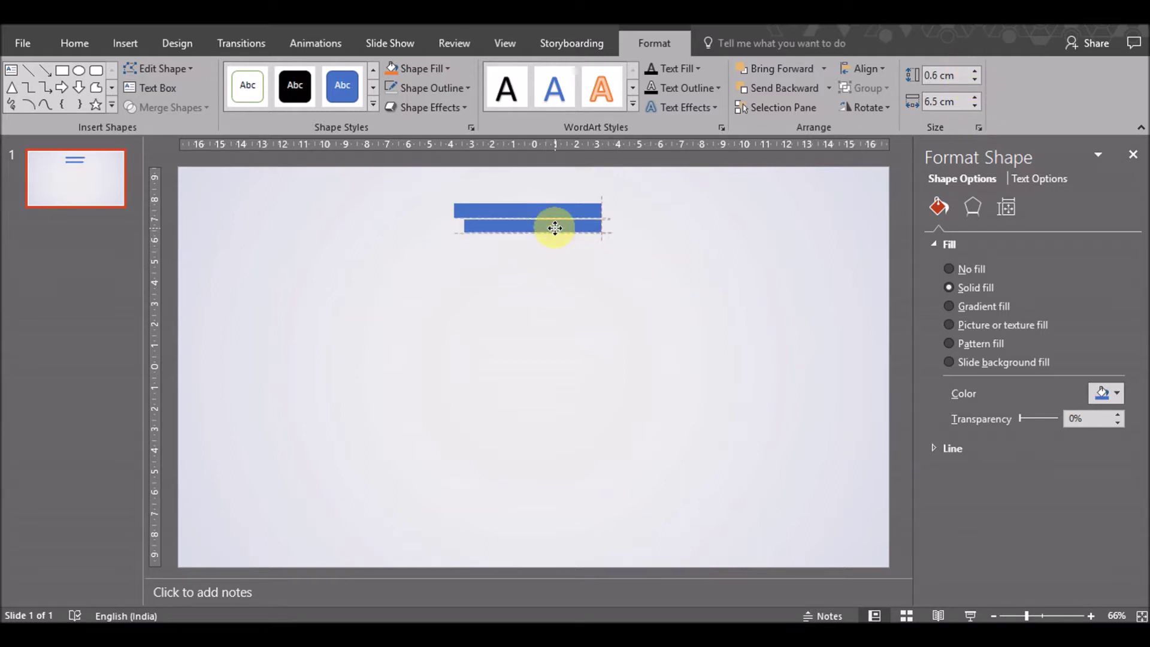
click(562, 303)
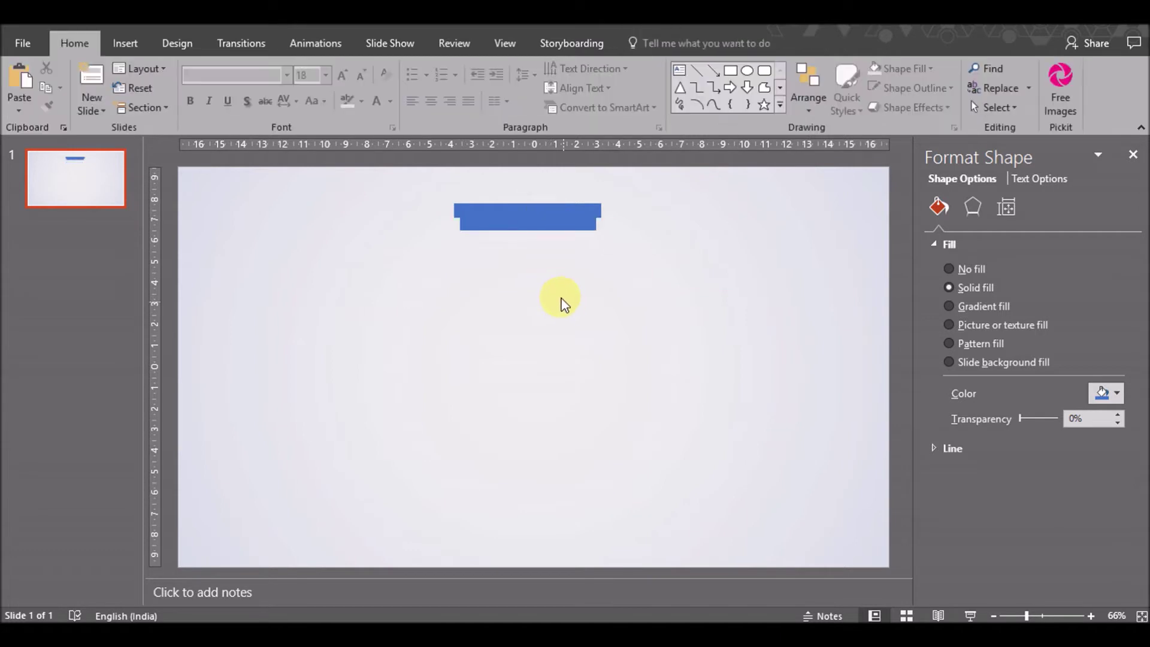
Draw a rounded square below the bars and move it left of centre
click(114, 41)
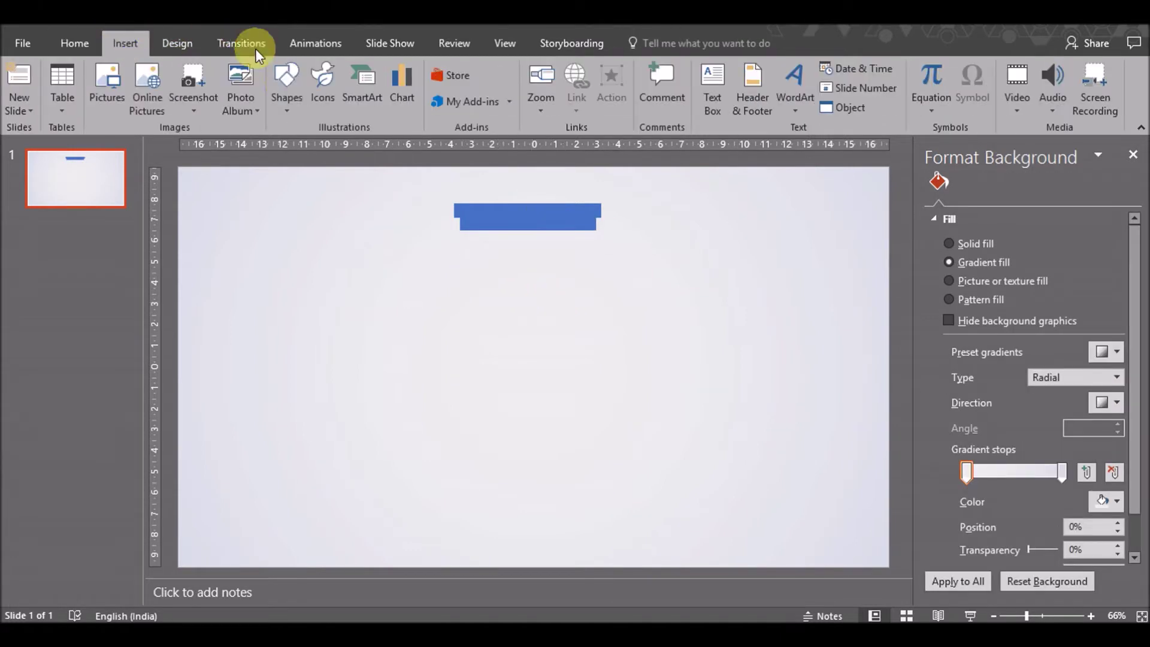
click(286, 90)
click(364, 146)
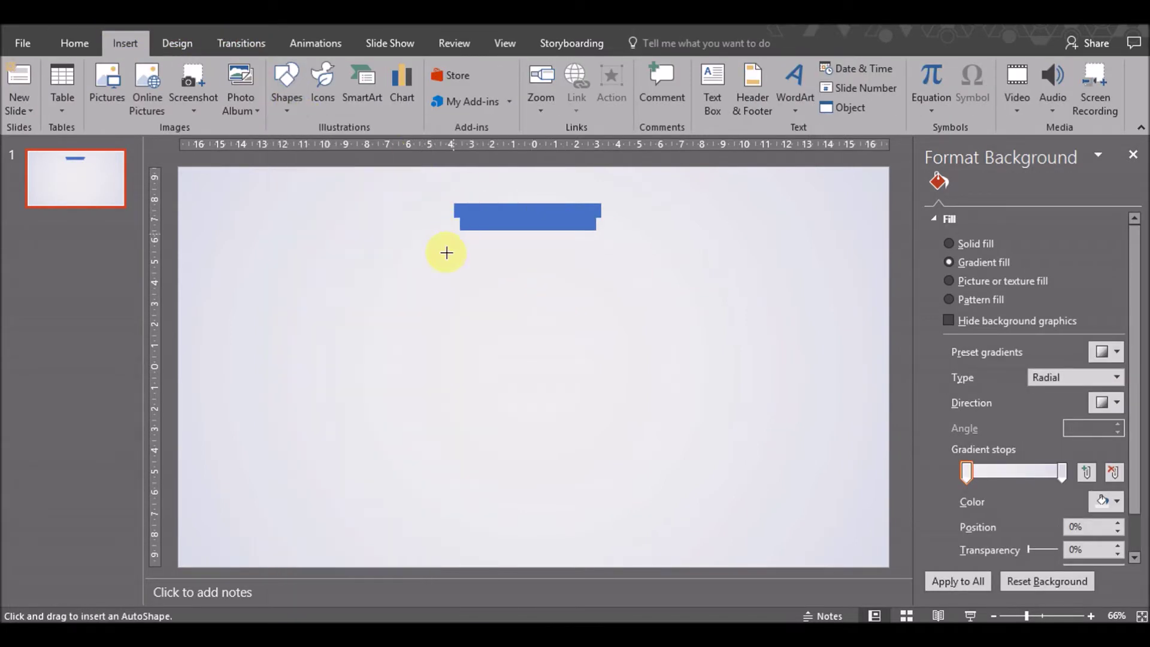
mouse_move(469, 230)
mouse_down()
mouse_move(588, 319)
mouse_move(584, 345)
mouse_up()
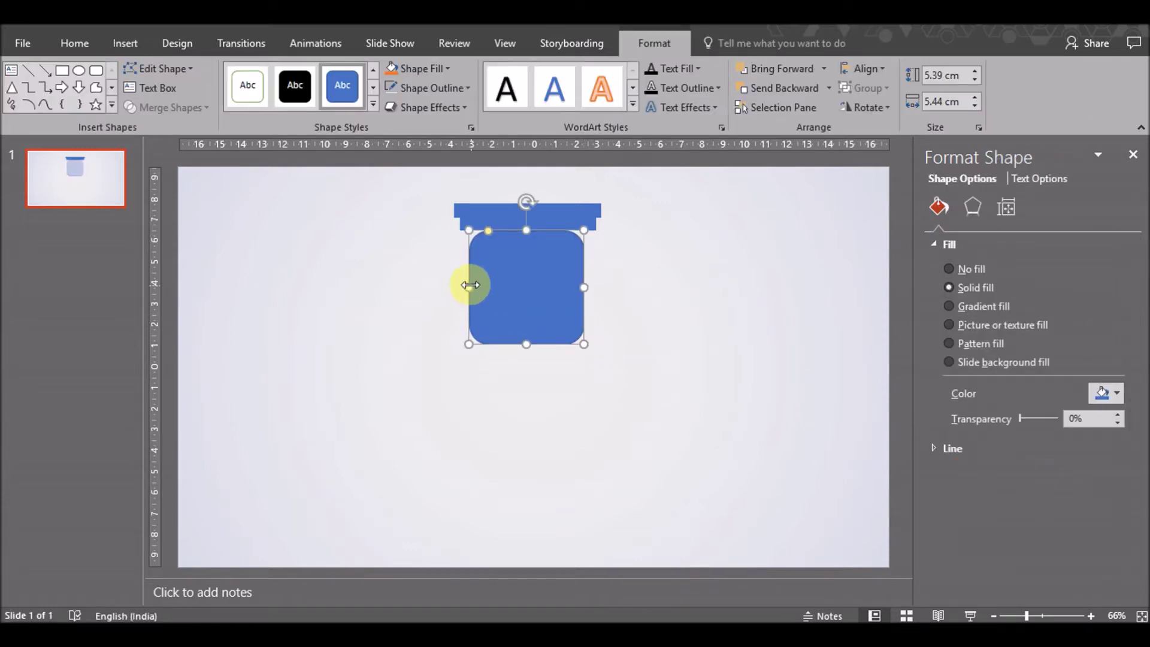
drag(534, 299, 404, 320)
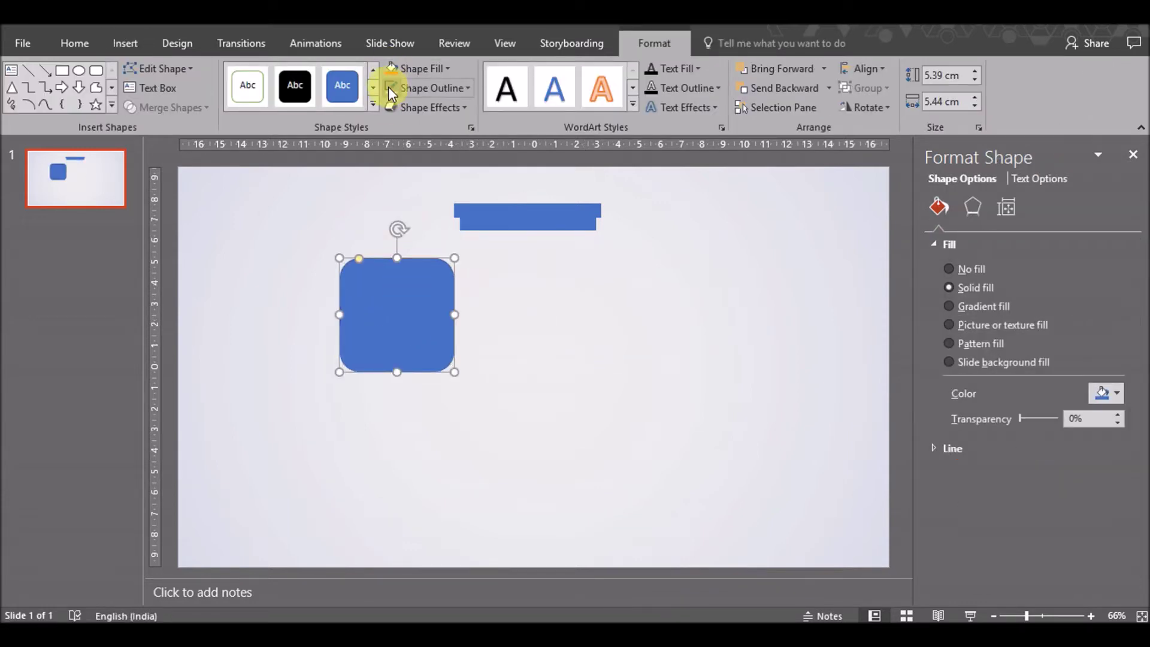
Shorten the rounded square into a 5.44 × 3.63 cm rounded rectangle
click(520, 300)
click(384, 312)
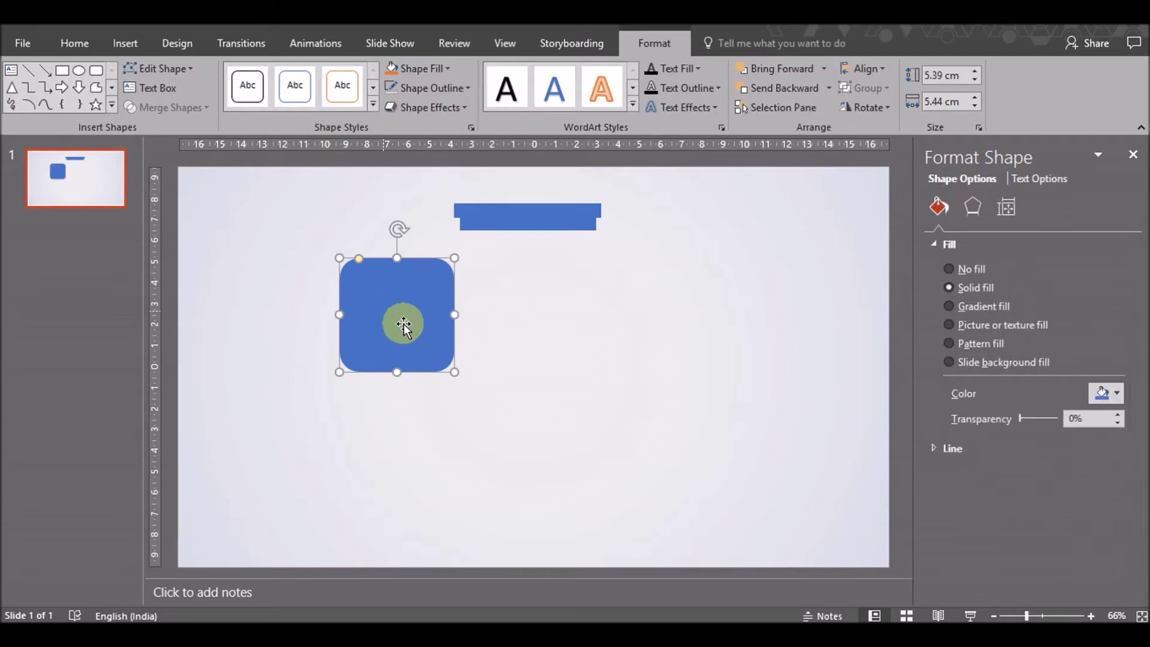
mouse_move(397, 372)
mouse_down()
mouse_move(398, 333)
mouse_move(530, 275)
mouse_move(433, 312)
mouse_up()
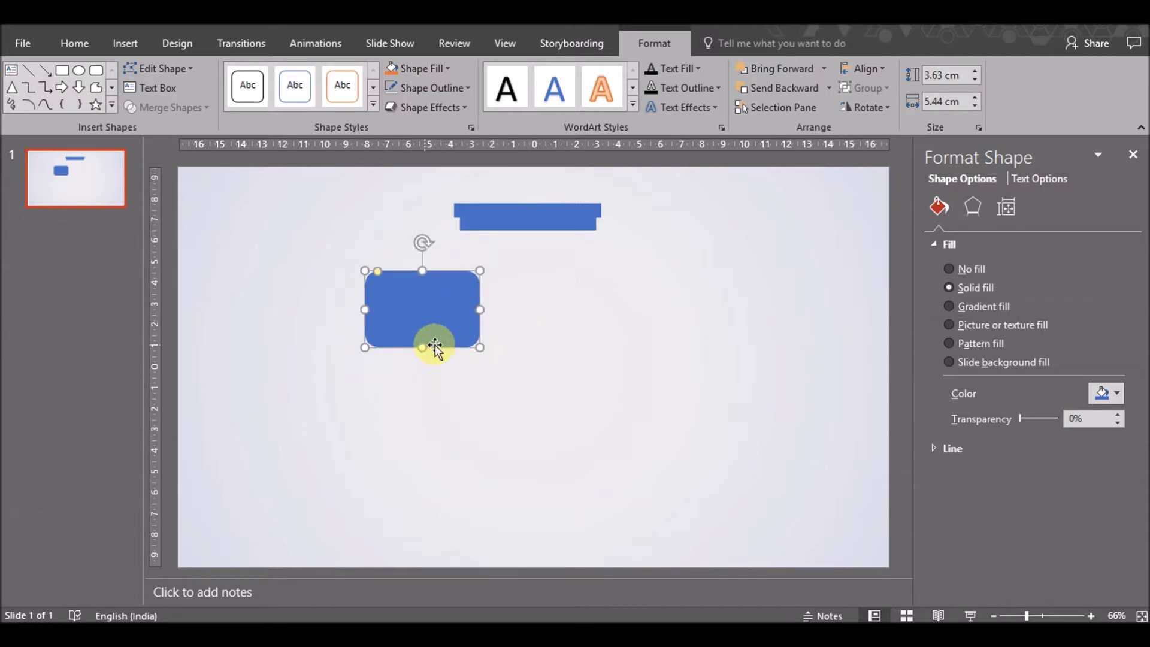
click(601, 328)
click(124, 47)
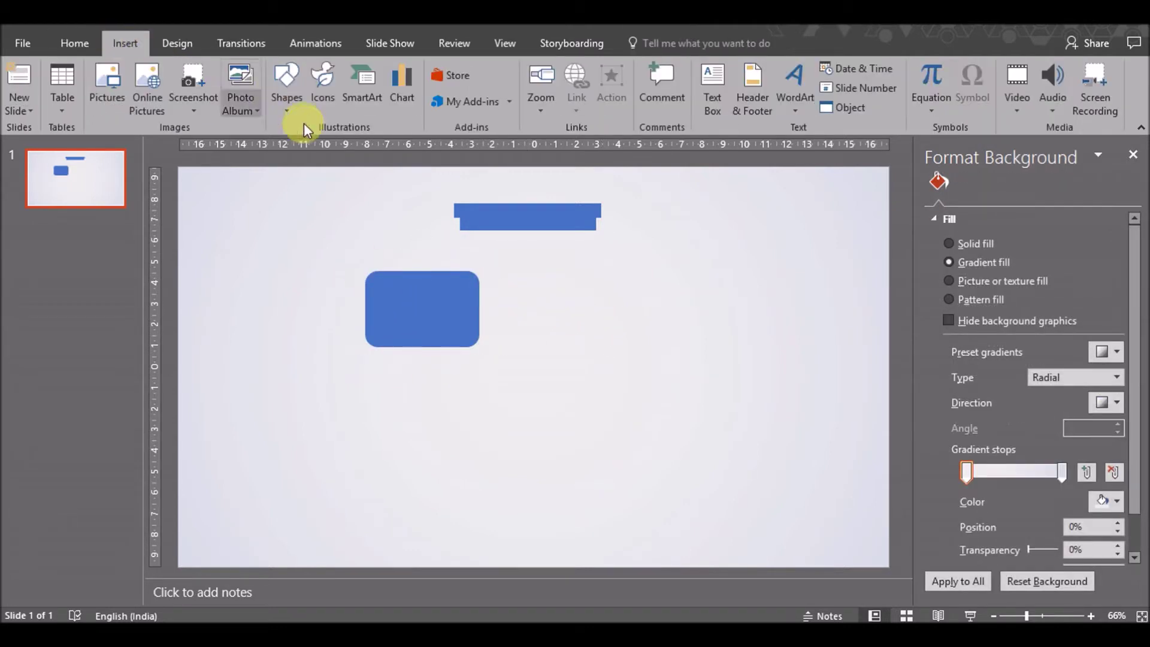
Draw a second rounded square and rotate it to 45°
click(287, 90)
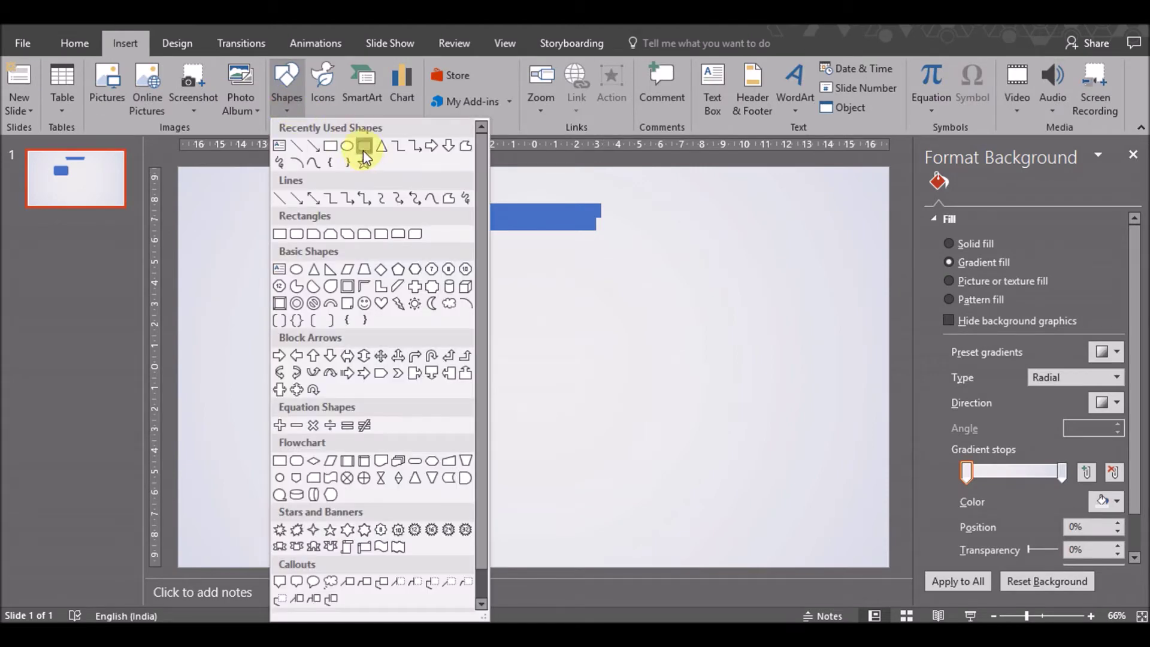
click(363, 150)
drag(565, 280, 671, 386)
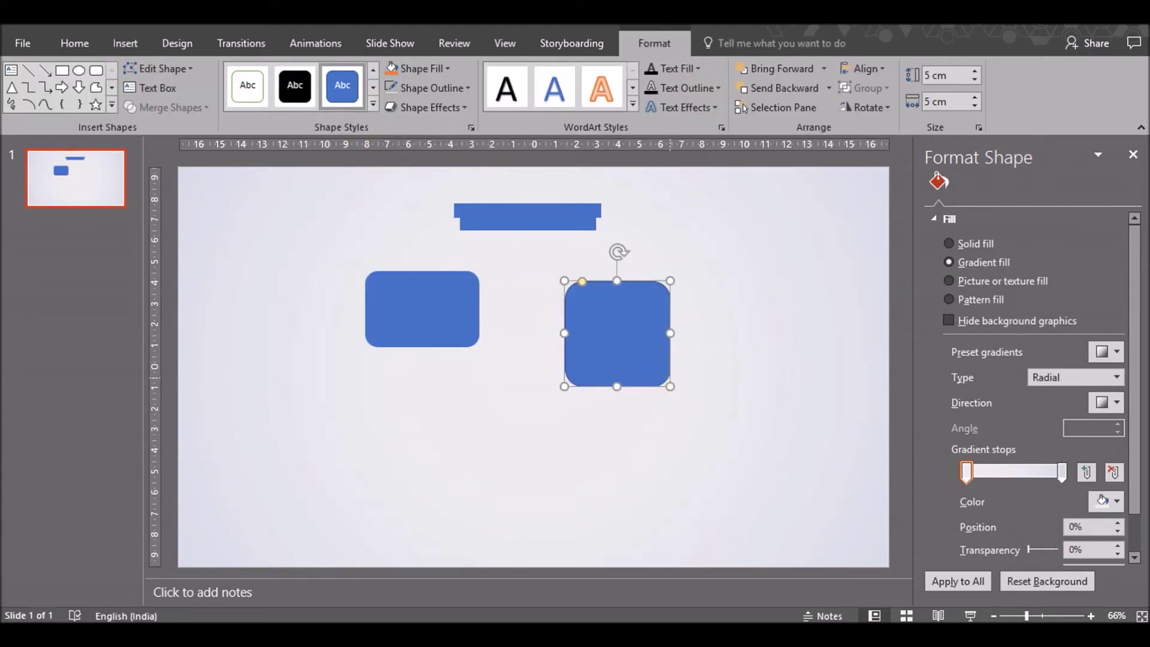
click(863, 108)
click(883, 210)
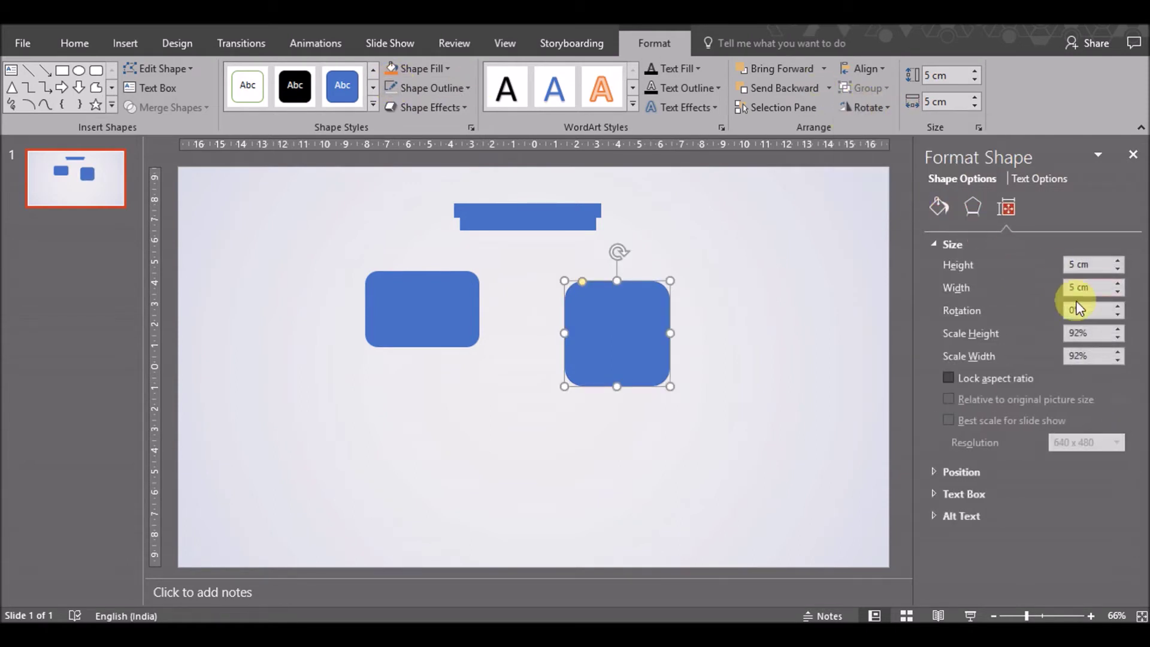
text(45)
key(Return)
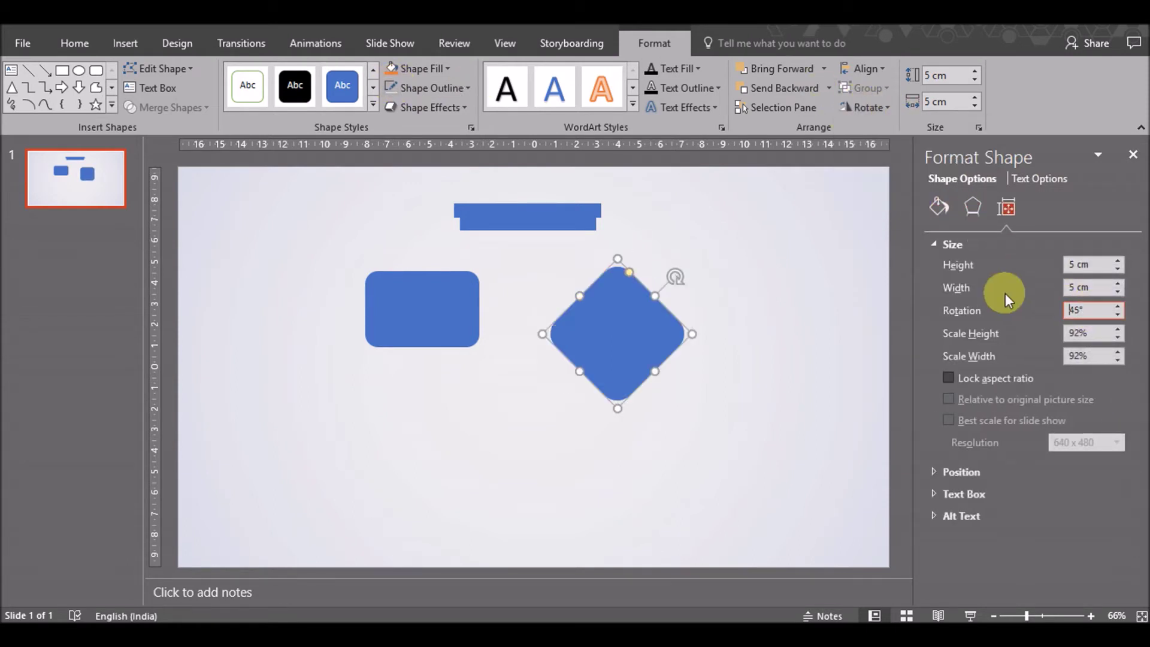
Move the diamond onto the rounded rectangle's bottom to form a shield
mouse_move(663, 326)
mouse_down()
mouse_move(495, 308)
mouse_move(466, 330)
mouse_move(363, 349)
mouse_move(429, 350)
mouse_up()
click(591, 367)
click(444, 359)
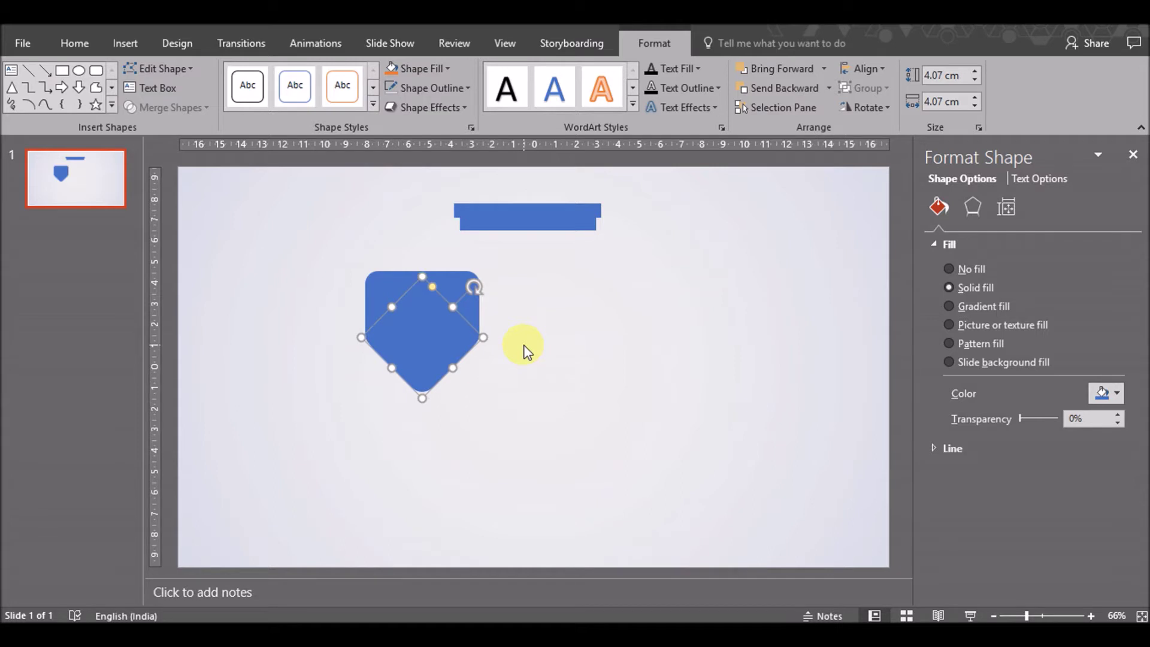
click(526, 351)
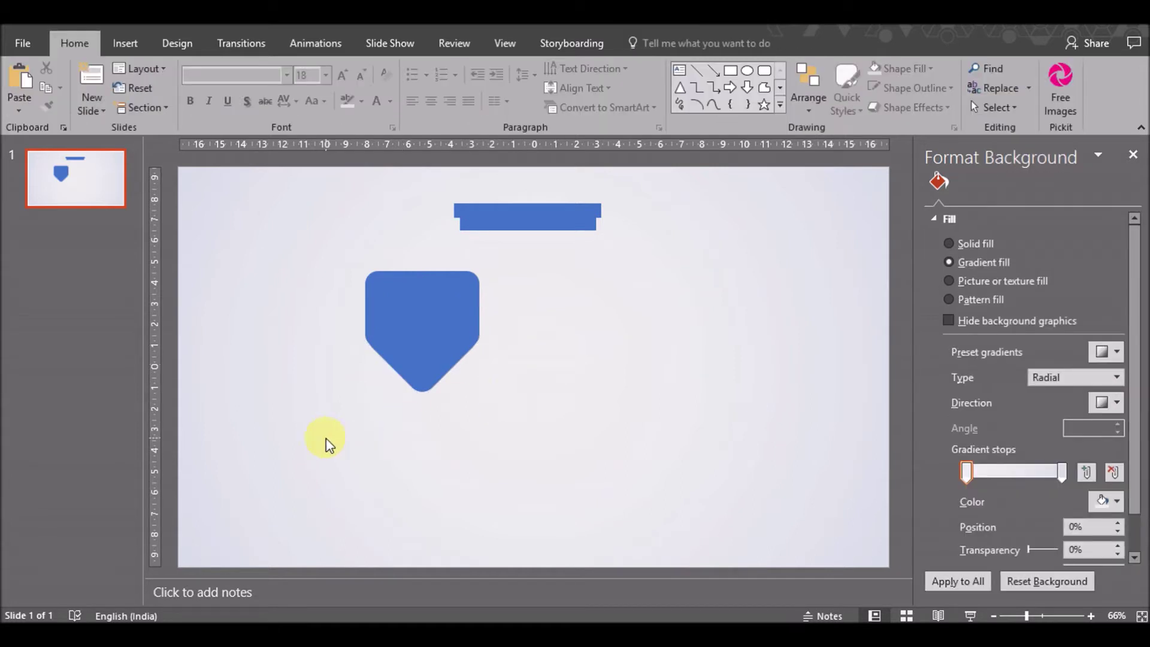
Select the shield pieces and look over the Merge Shapes options
drag(329, 443, 523, 259)
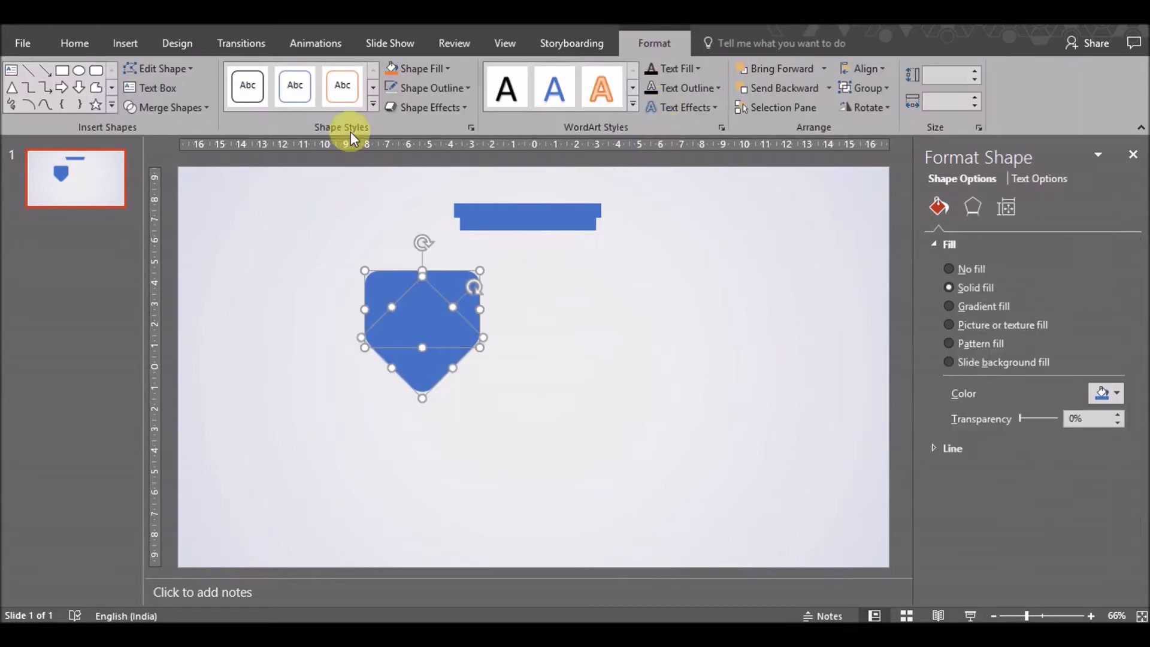
click(180, 107)
click(159, 120)
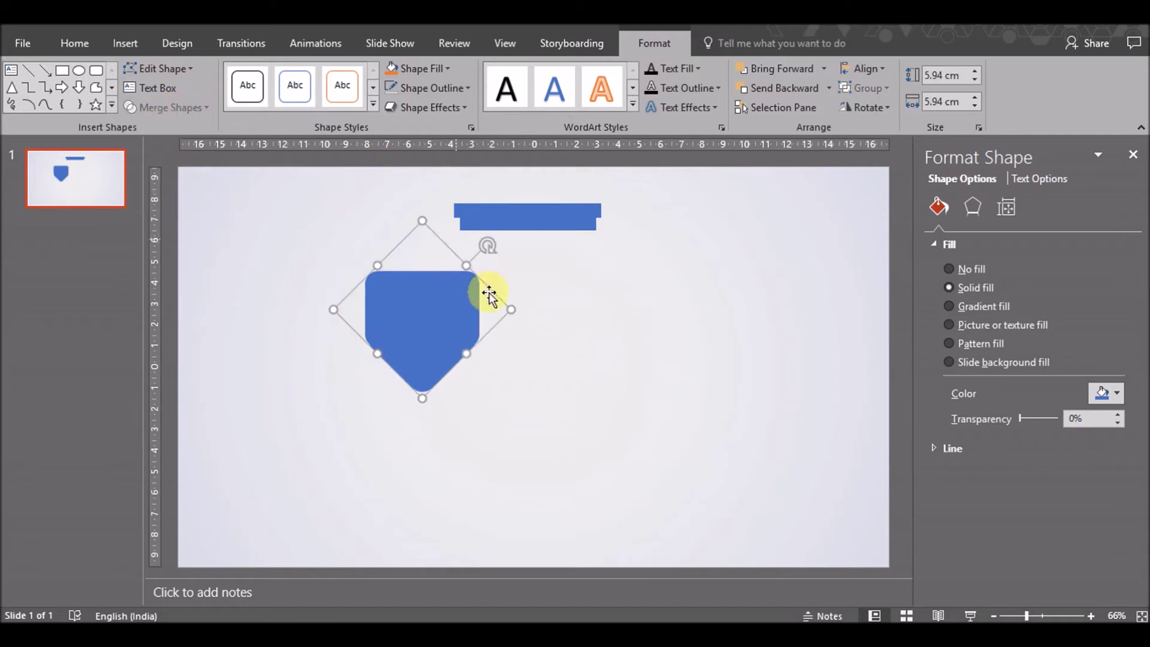
click(488, 291)
click(432, 295)
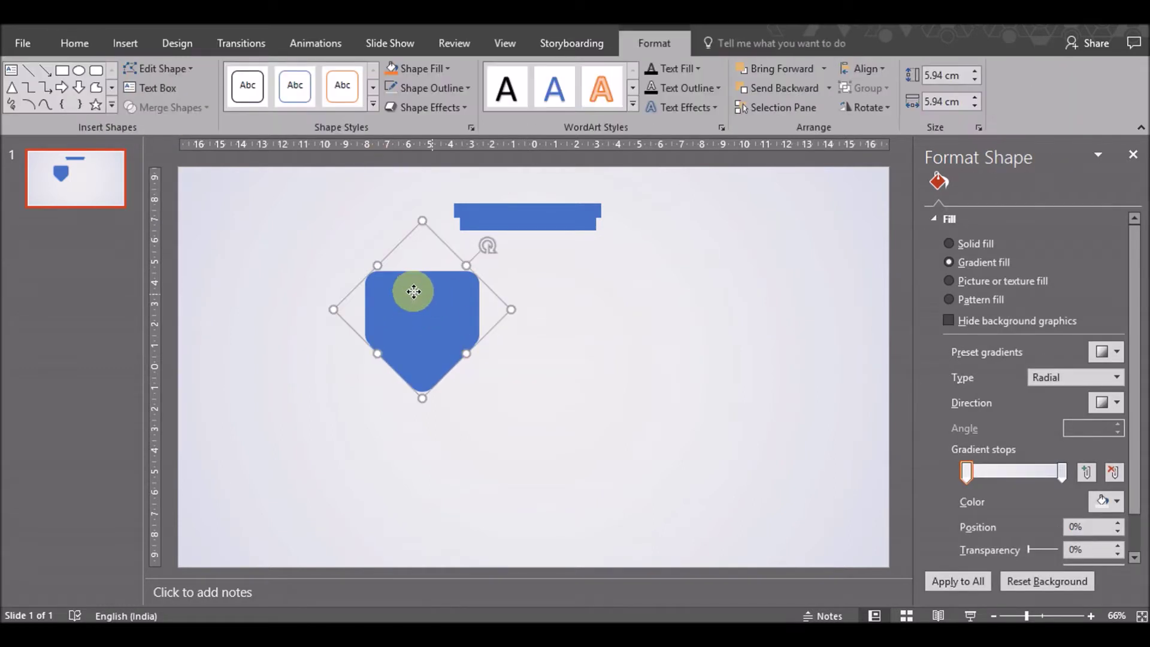
click(593, 272)
click(382, 284)
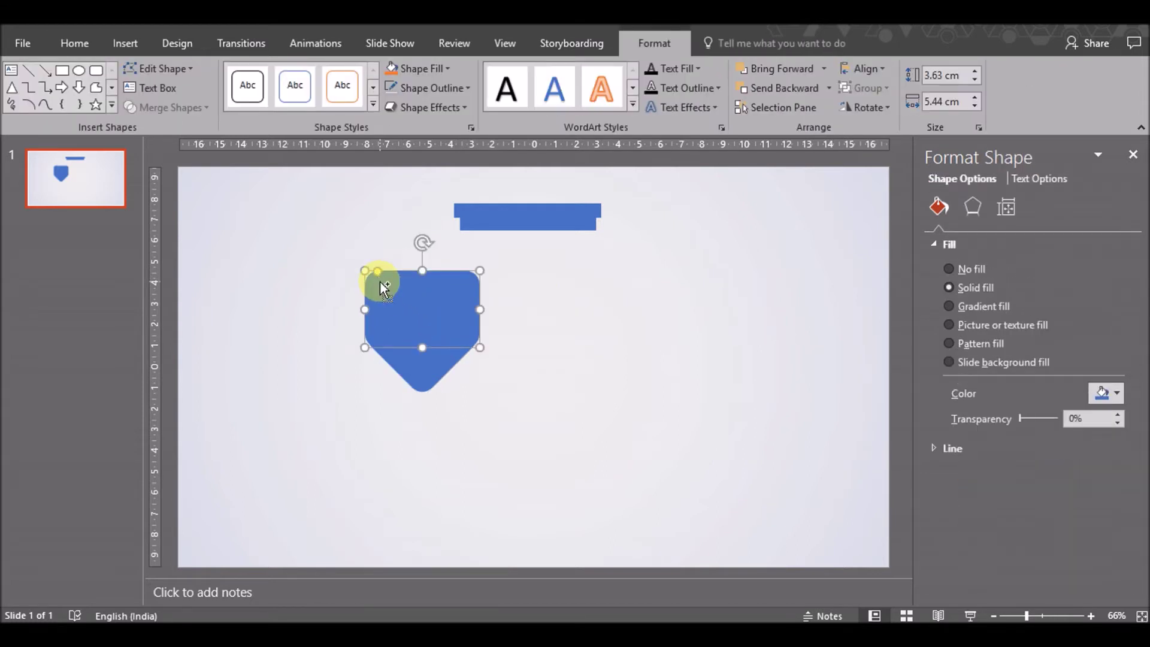
Copy the rounded rectangle, shorten it to a 1.43 cm strip, and cover the shield's top
drag(384, 286, 569, 286)
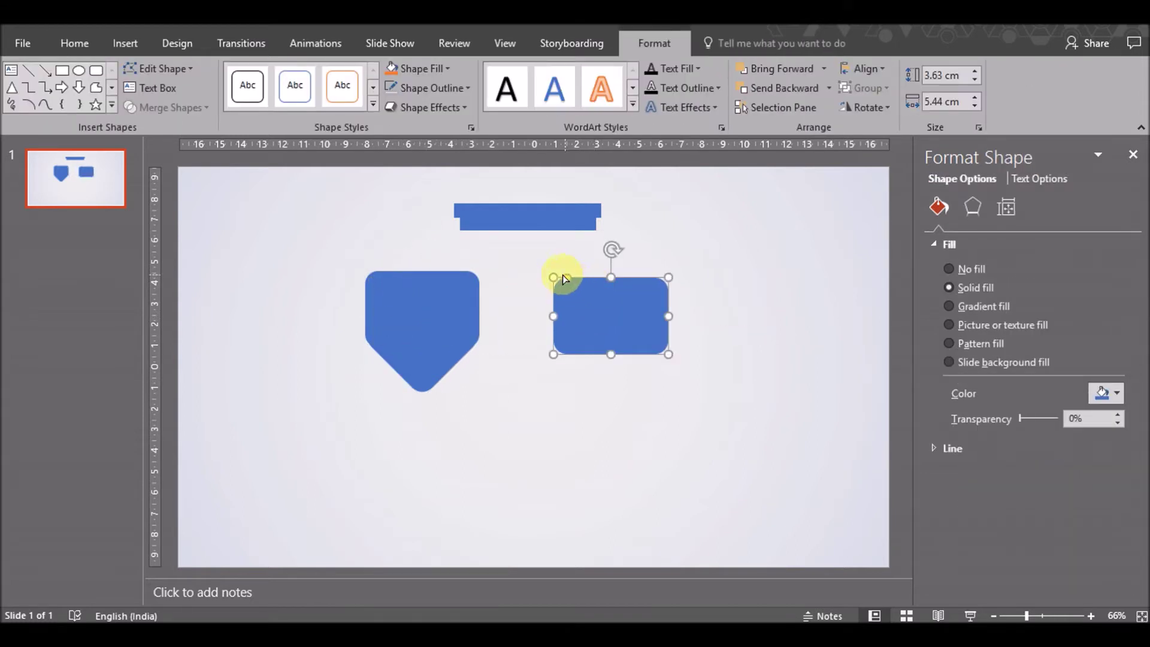
mouse_move(611, 354)
mouse_down()
mouse_move(611, 308)
mouse_move(427, 293)
mouse_up()
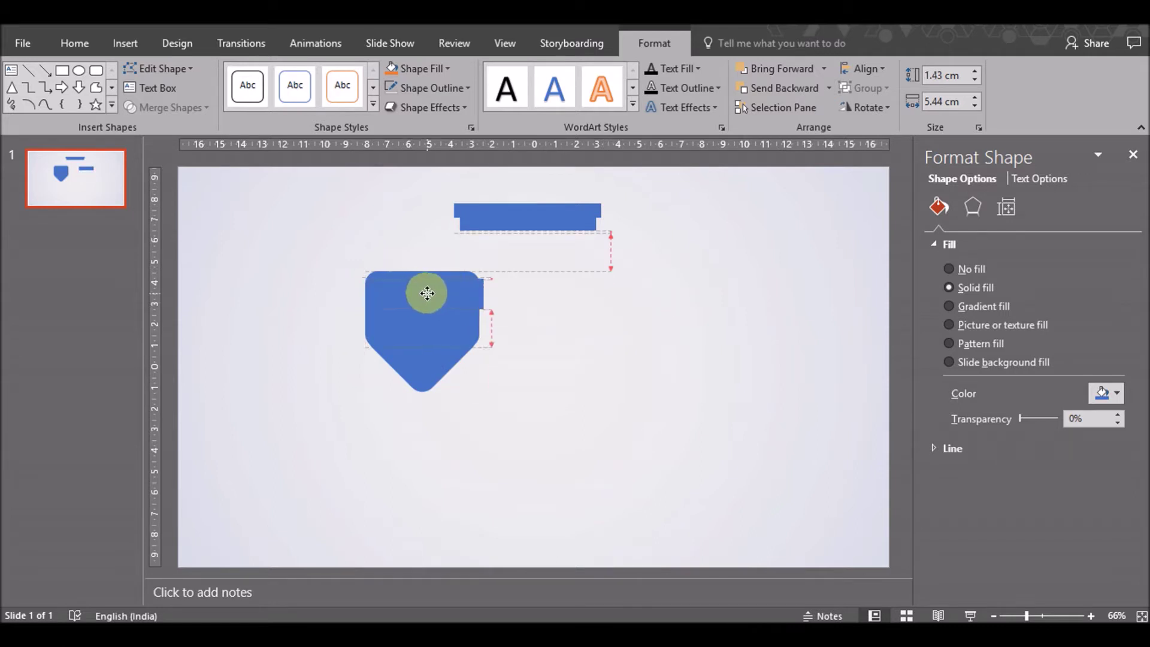
drag(426, 293, 429, 279)
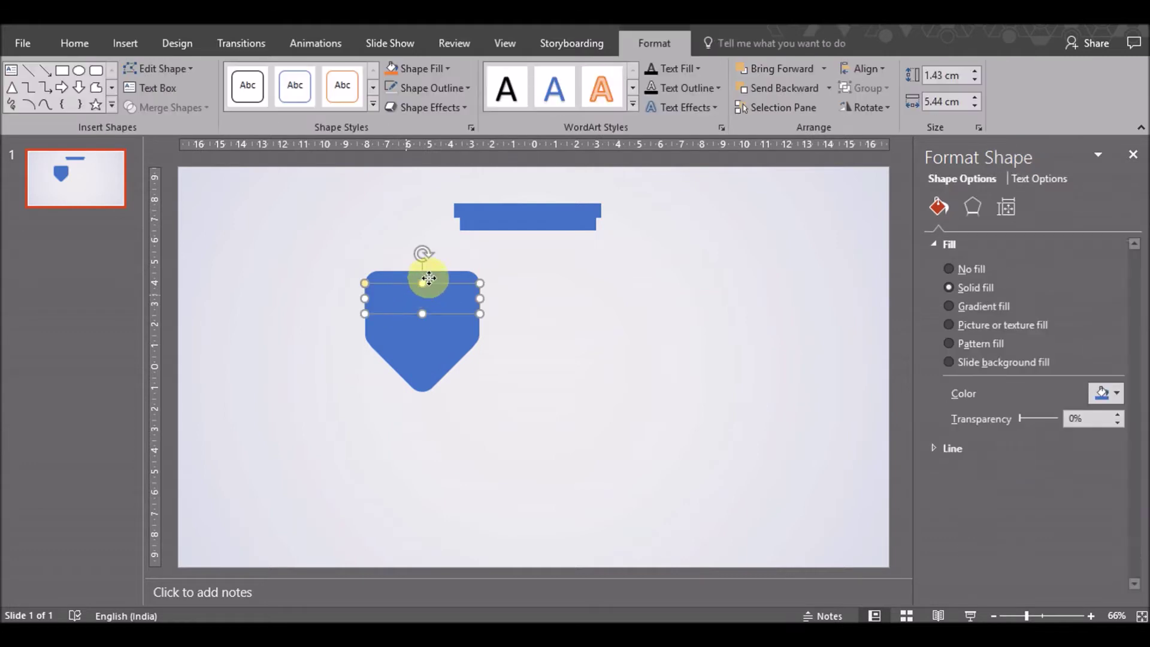
drag(429, 279, 424, 259)
click(352, 437)
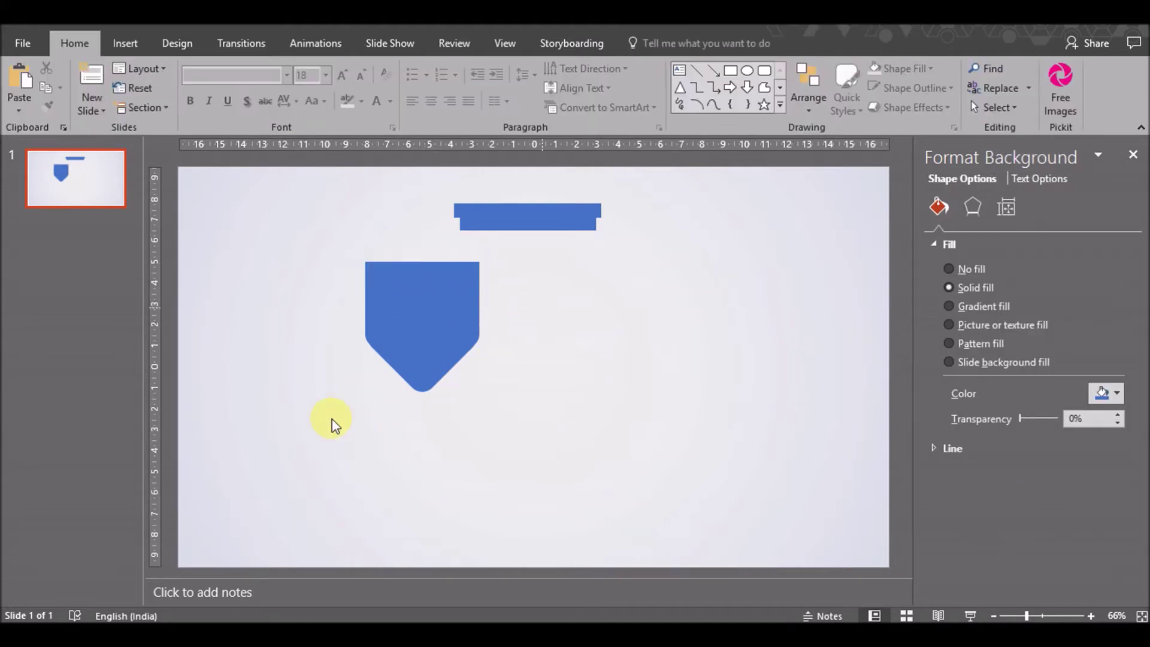
Merge the shield pieces with Union and place the 5.97 cm shield under the bars
drag(324, 418, 505, 250)
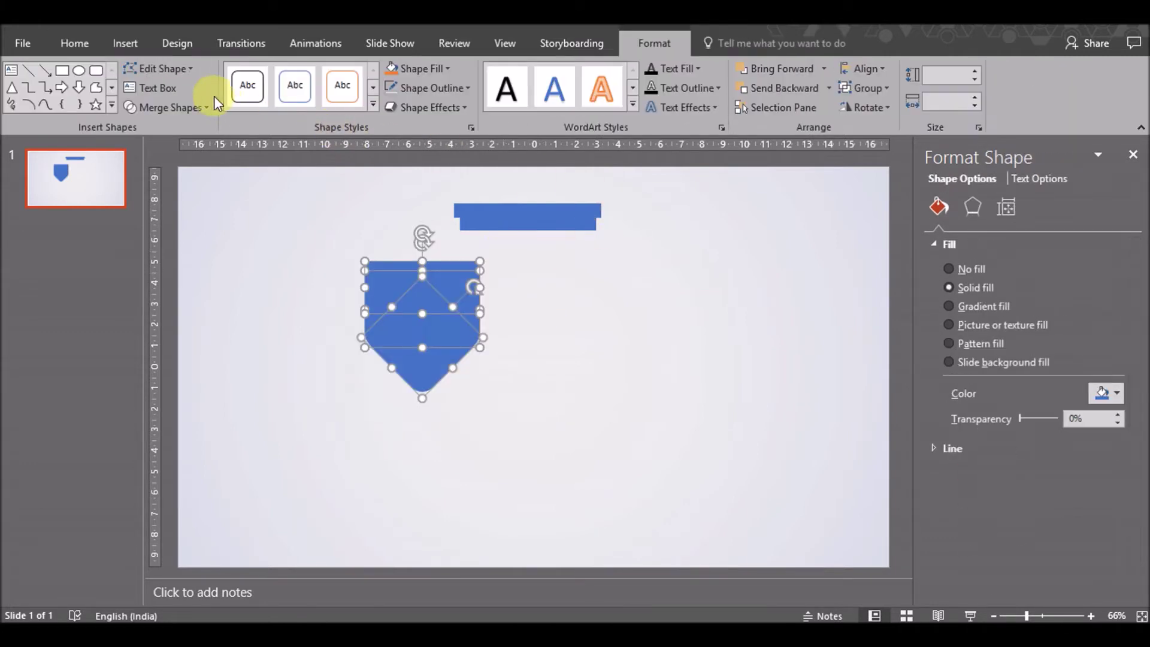
click(213, 107)
click(160, 123)
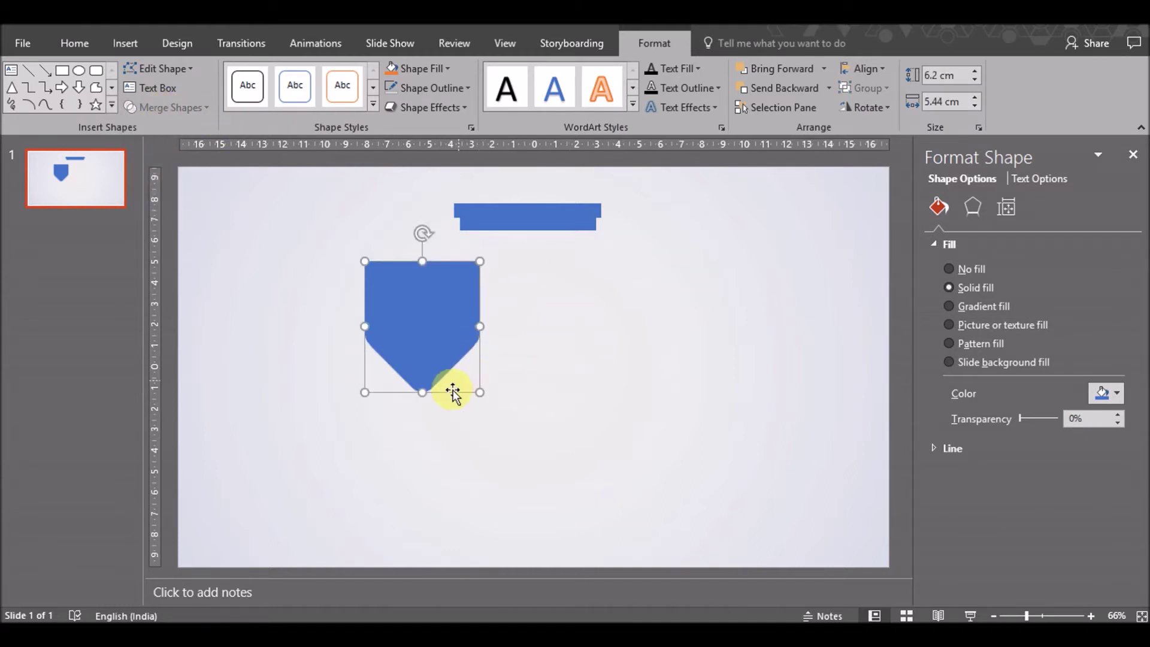
drag(422, 393, 419, 370)
drag(438, 286, 526, 261)
drag(592, 286, 559, 277)
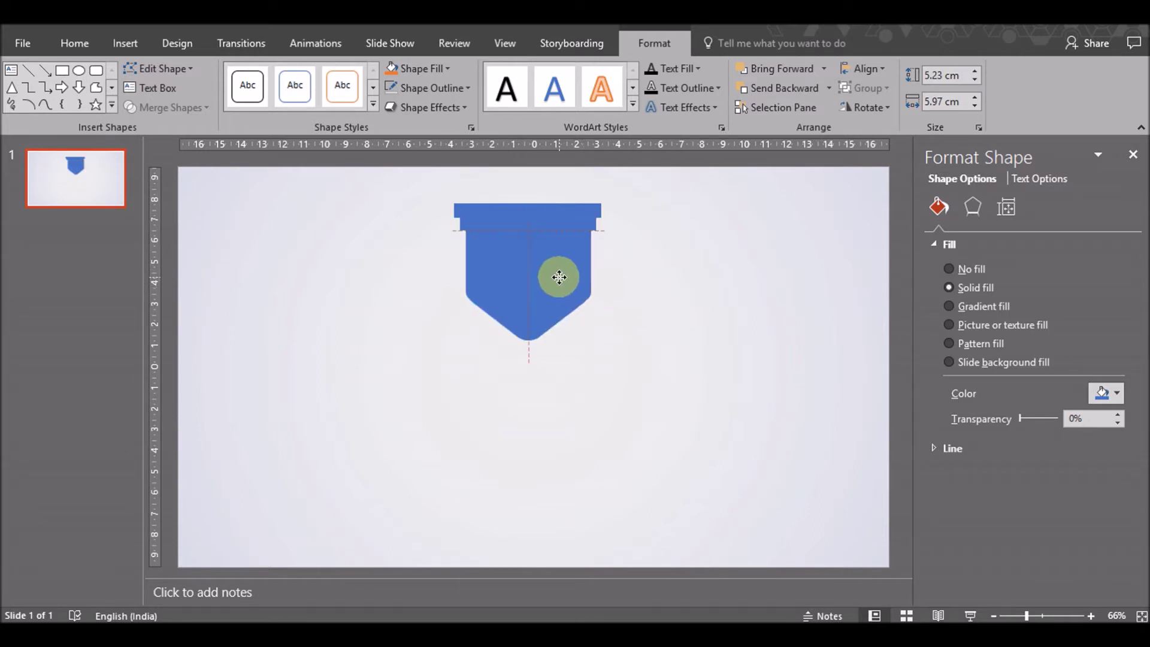
Enlarge the shield and the stepped bars together
click(655, 304)
click(529, 339)
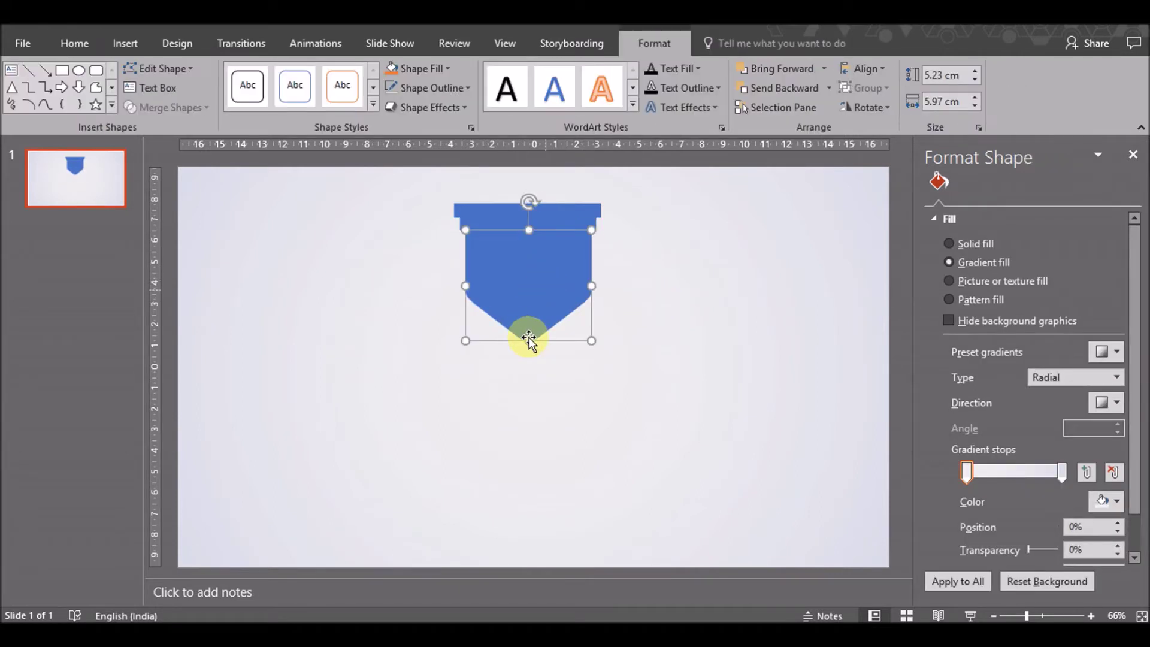
drag(424, 380, 654, 182)
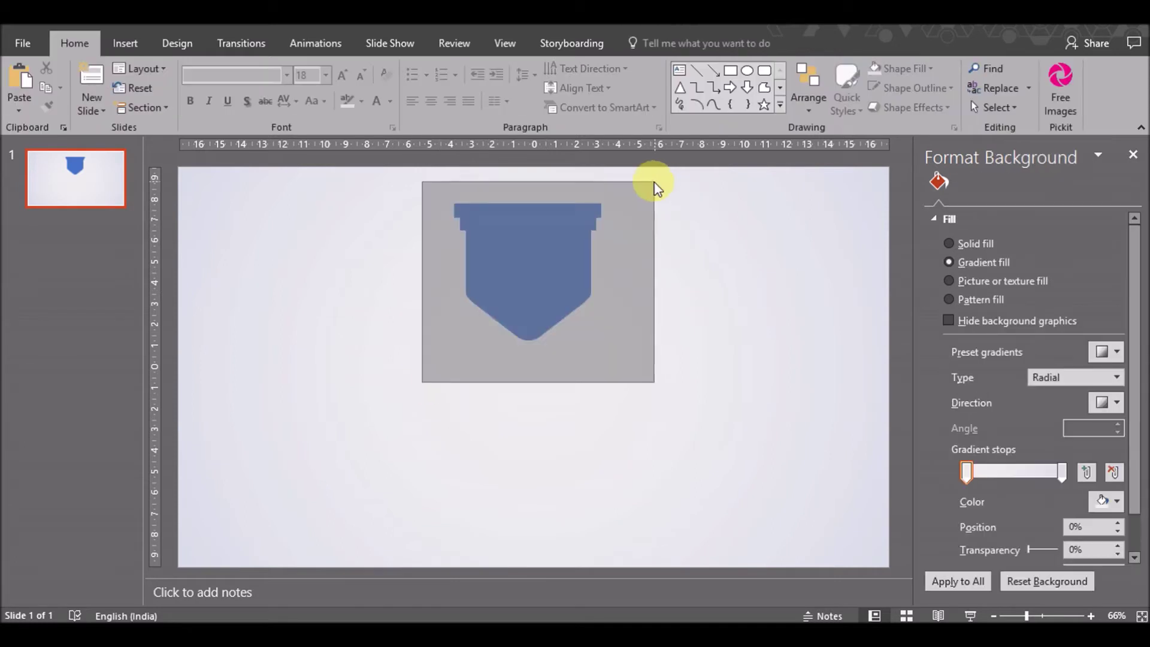
drag(591, 340, 631, 374)
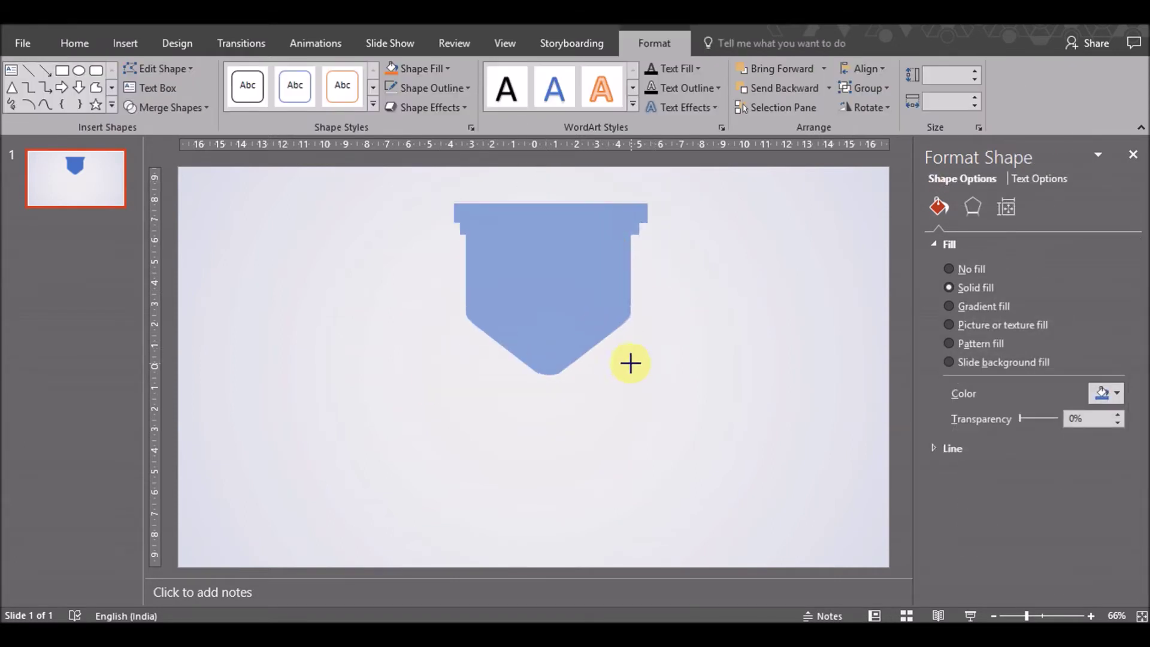
click(687, 374)
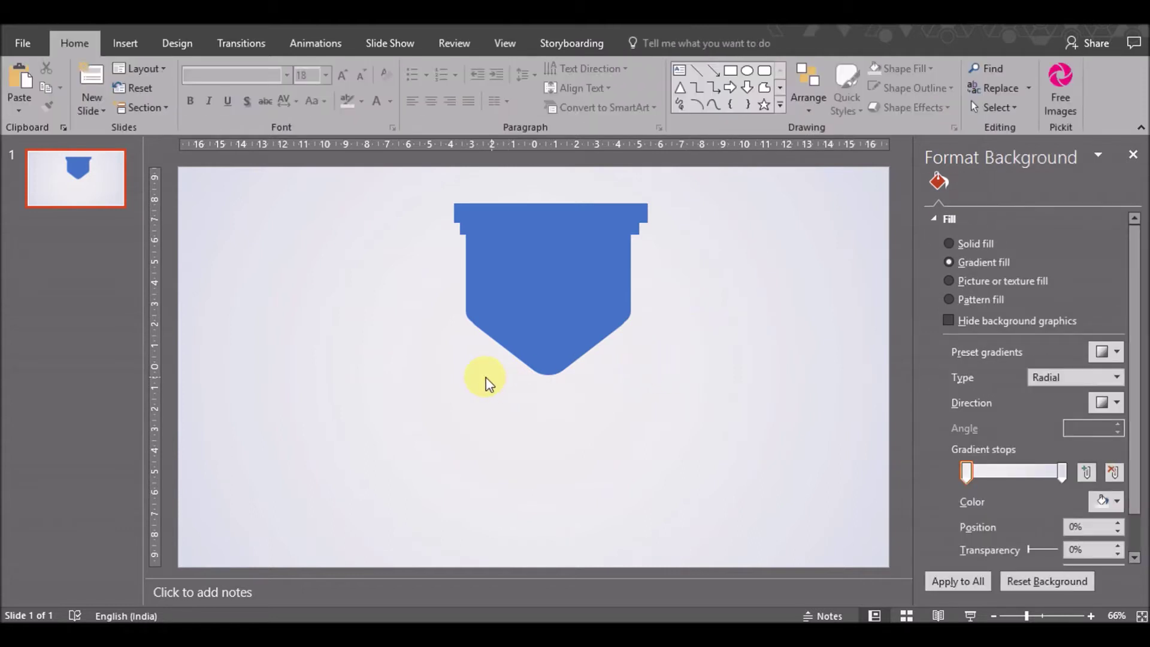
Shift the whole shield slightly left and nudge the narrow strip with arrow keys
drag(431, 406, 690, 174)
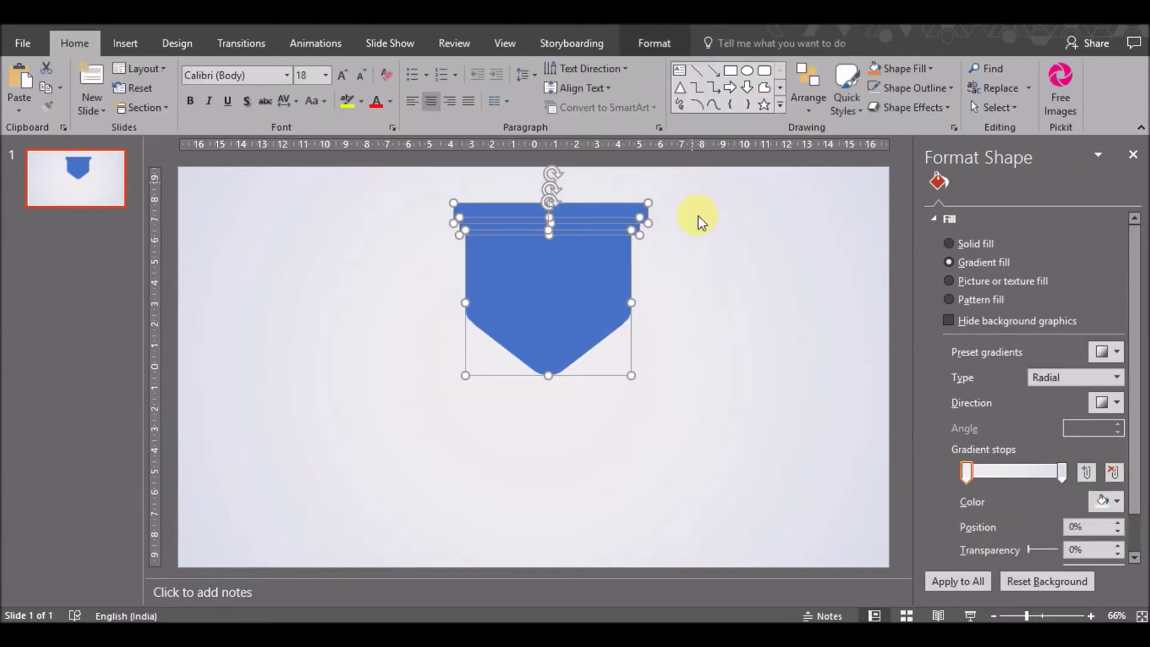
drag(574, 285, 547, 288)
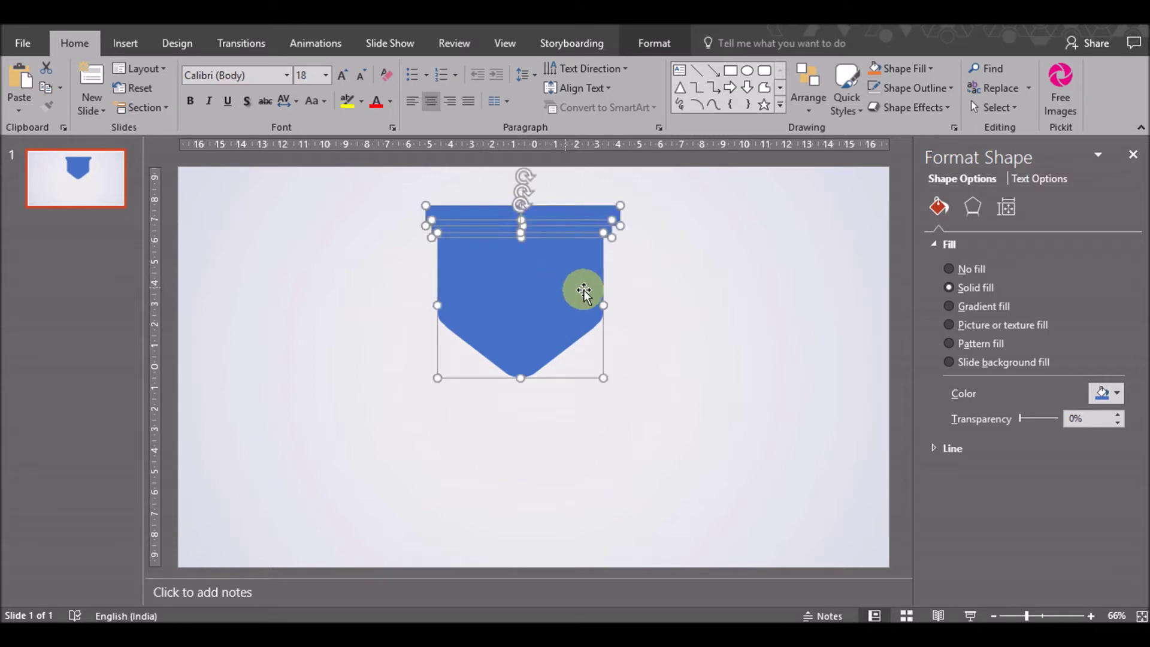
click(680, 321)
click(602, 223)
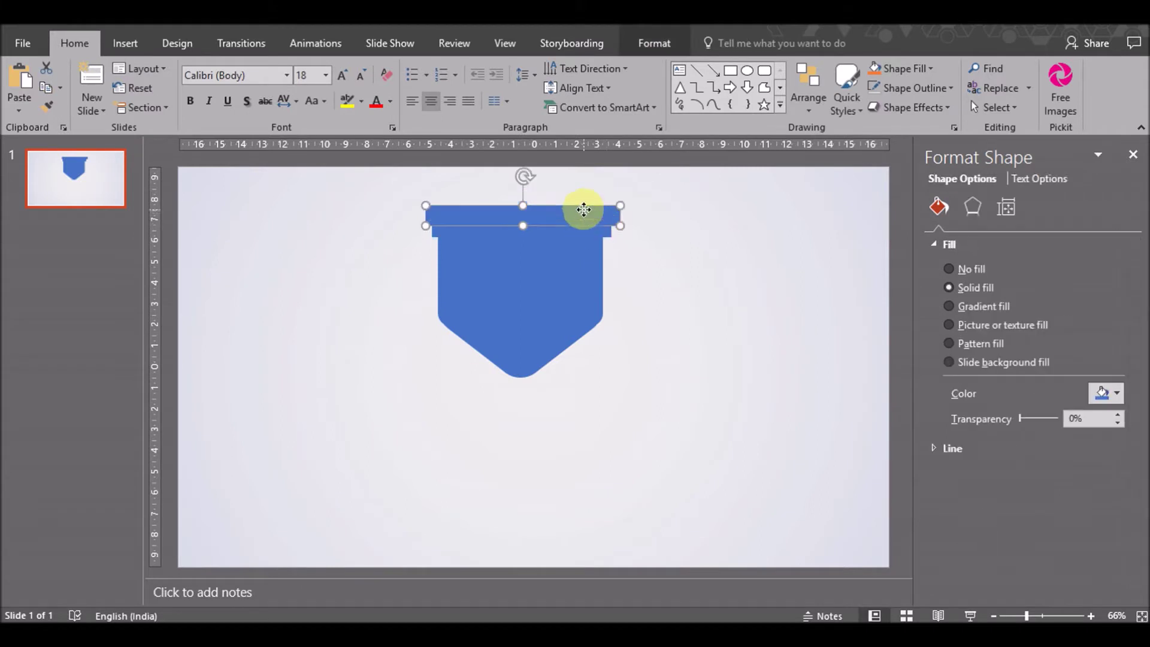
click(582, 232)
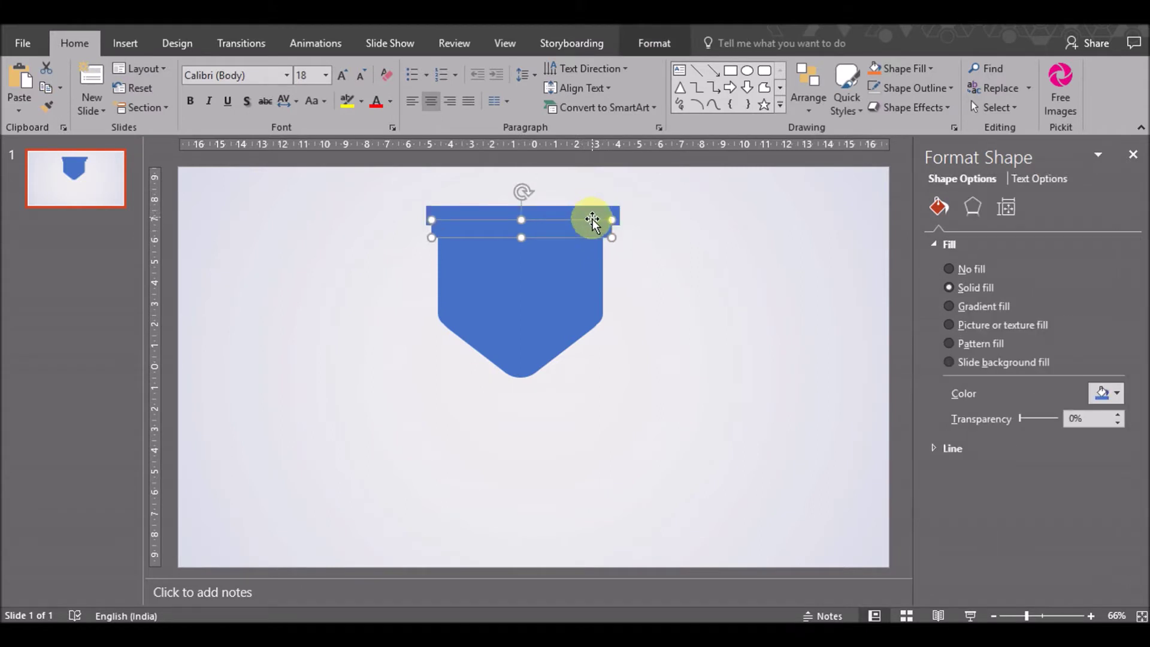
key(Down)
key(Down)
key(Down)
key(Down)
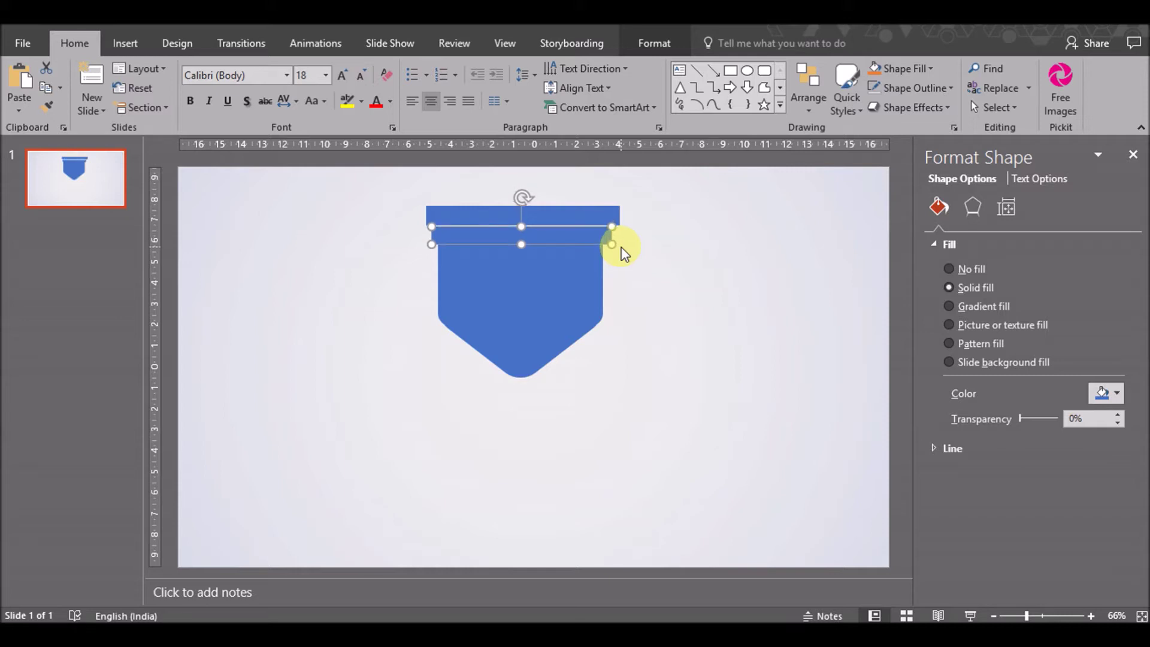
key(Up)
Realign the shield body and narrow strip flush beneath the top bar
drag(518, 275, 525, 299)
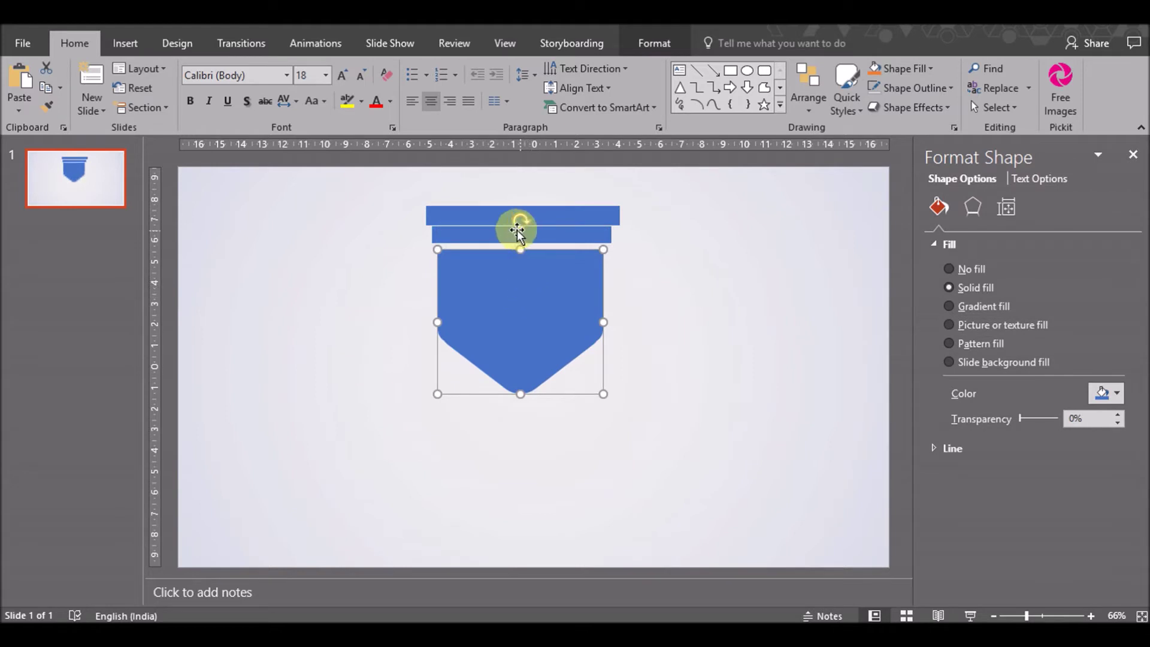
drag(483, 228, 485, 230)
click(655, 329)
drag(523, 301, 530, 293)
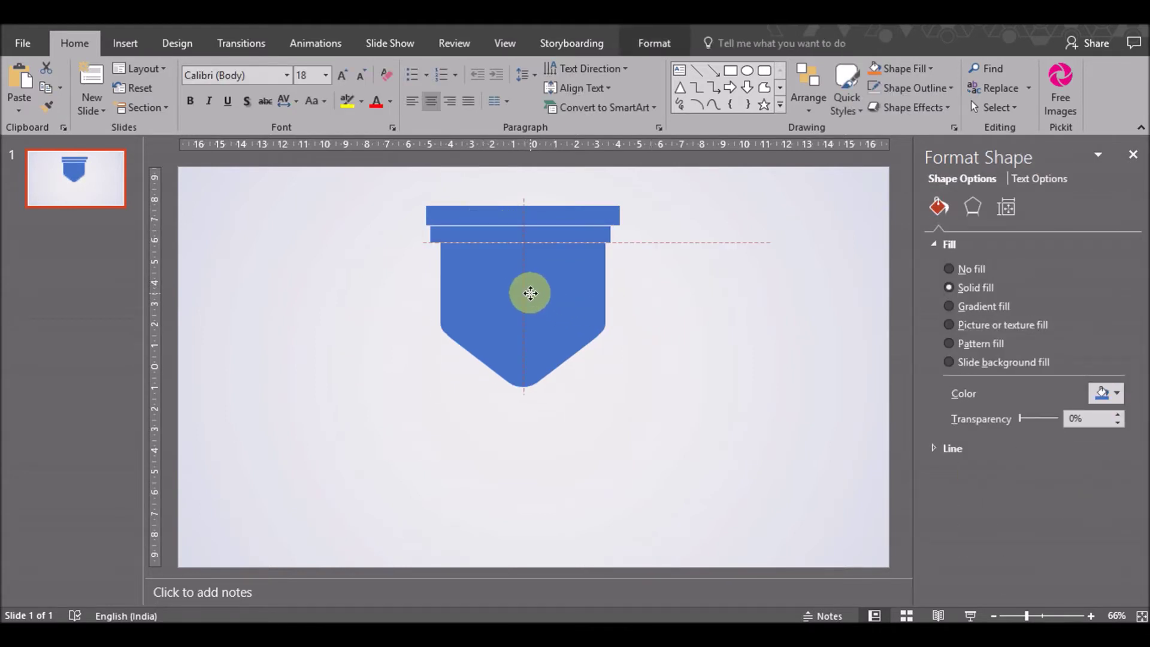
key(Tab)
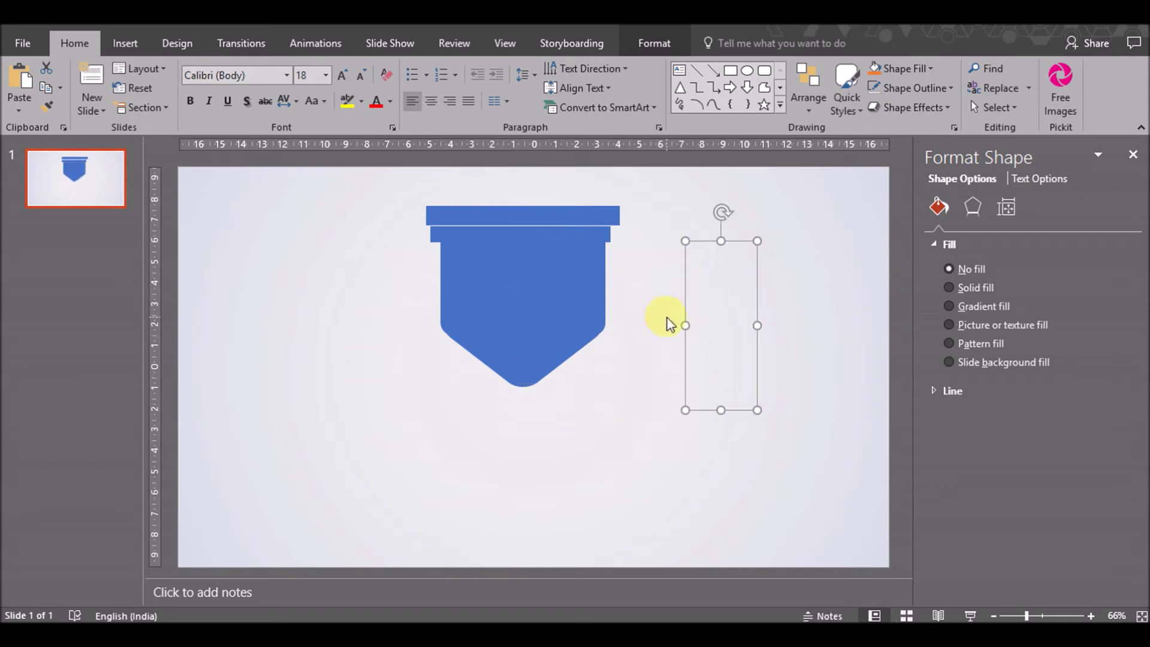
click(669, 324)
click(560, 231)
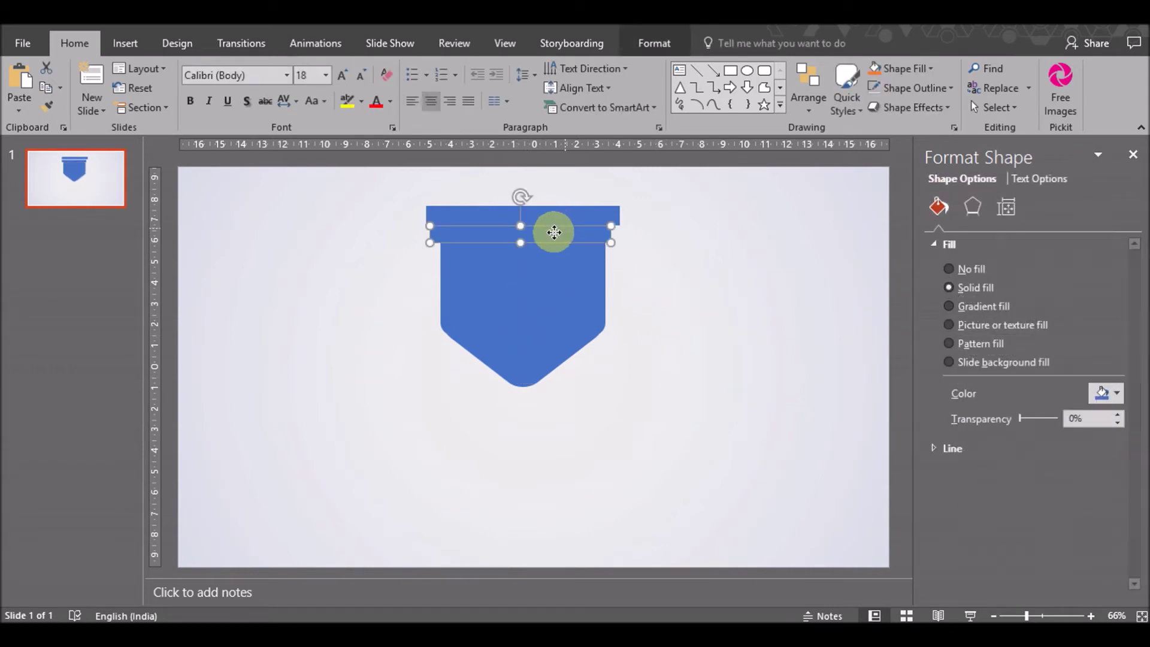
drag(554, 233, 561, 220)
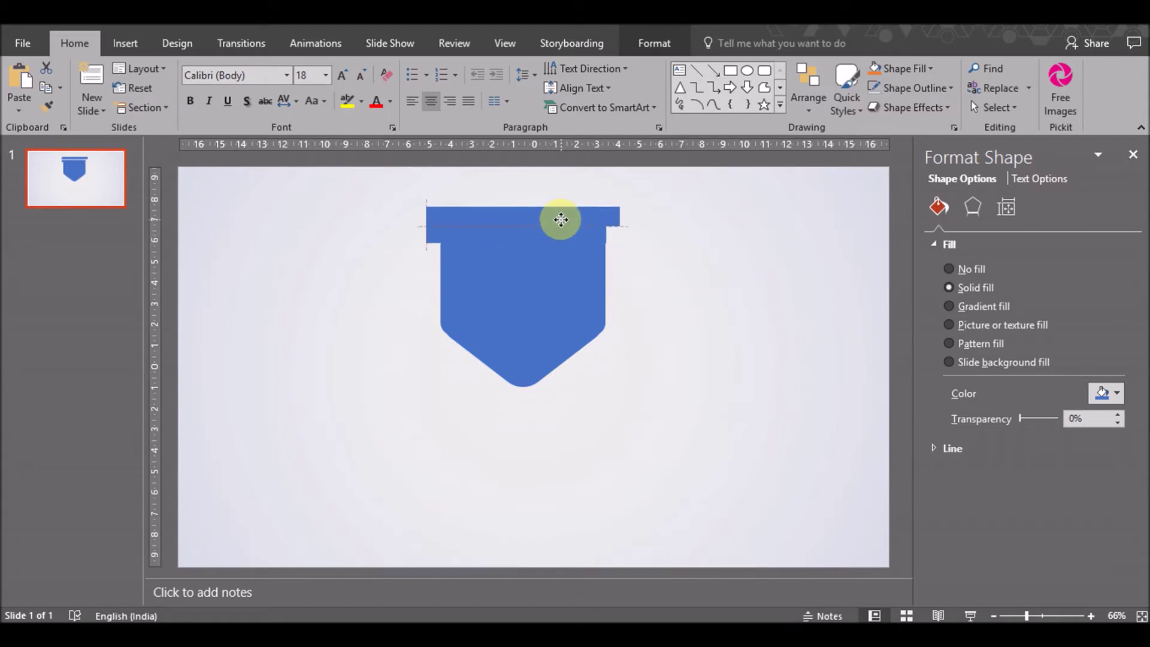
drag(369, 415, 677, 180)
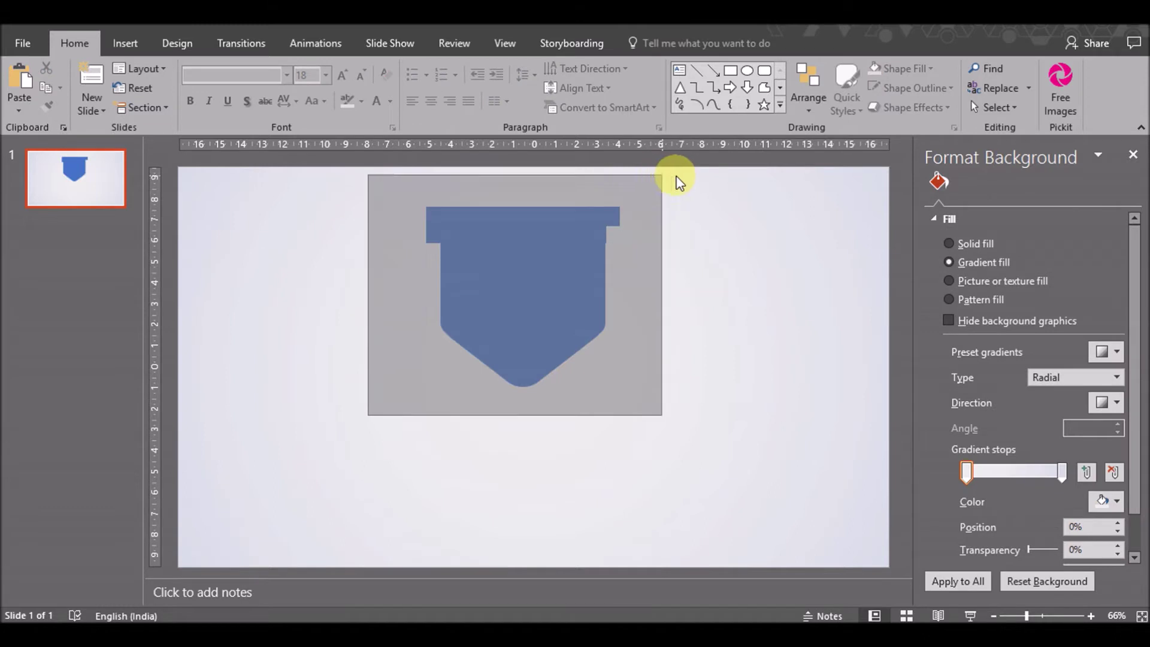
Center-align the three shield parts and group them with Ctrl+G
click(809, 93)
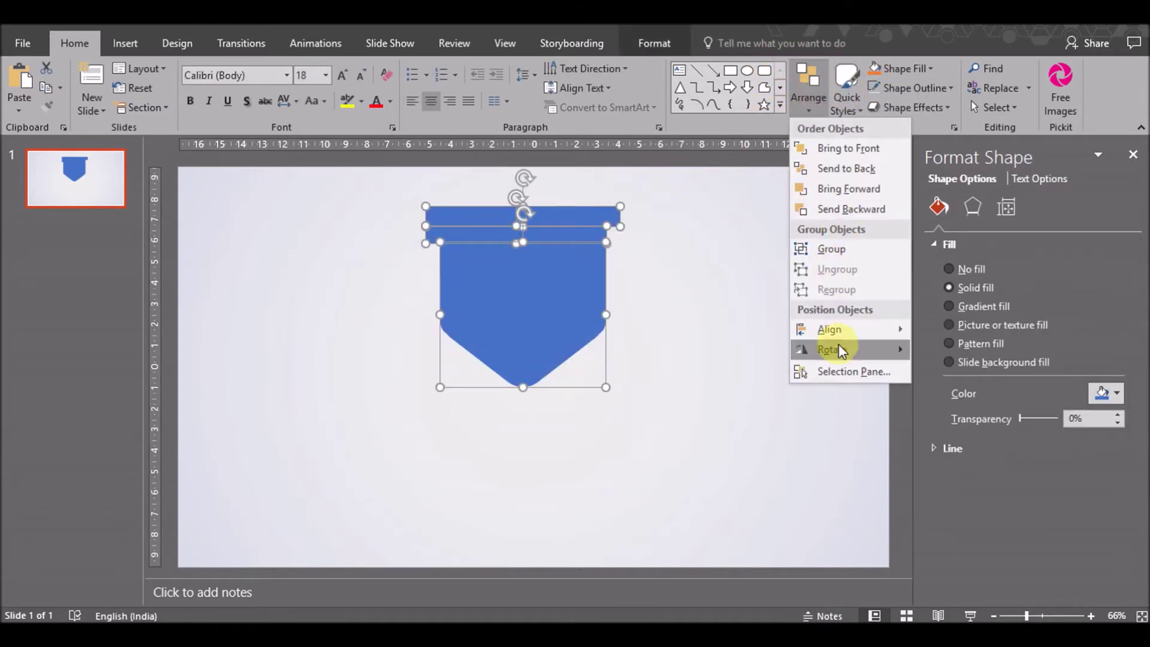
click(946, 349)
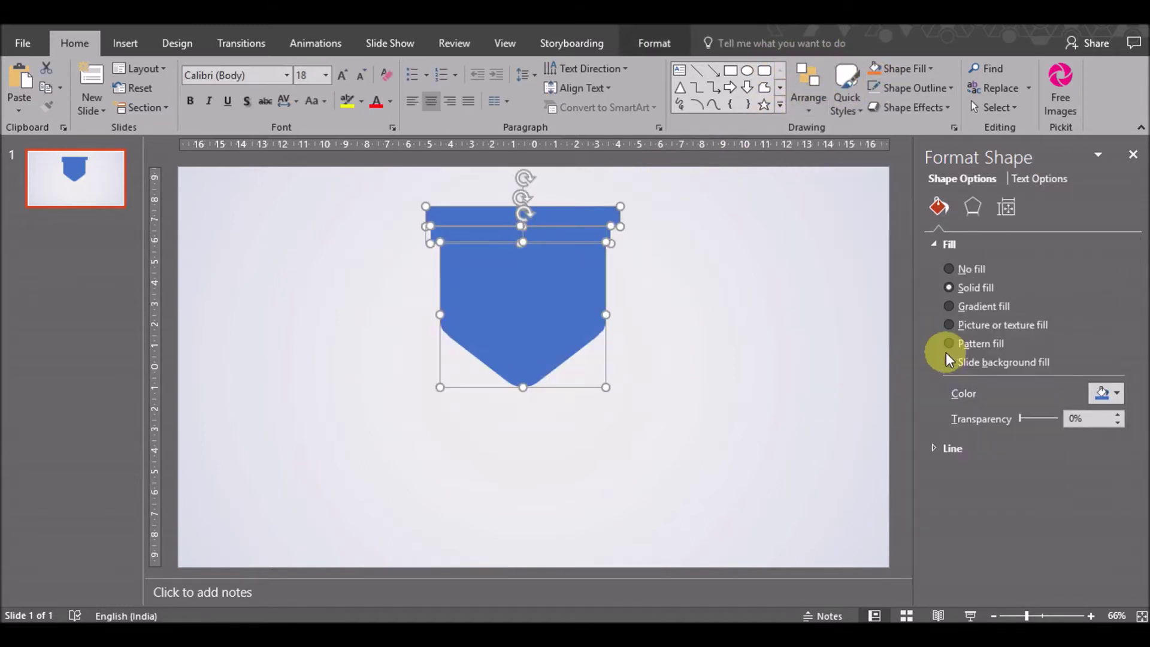
click(719, 412)
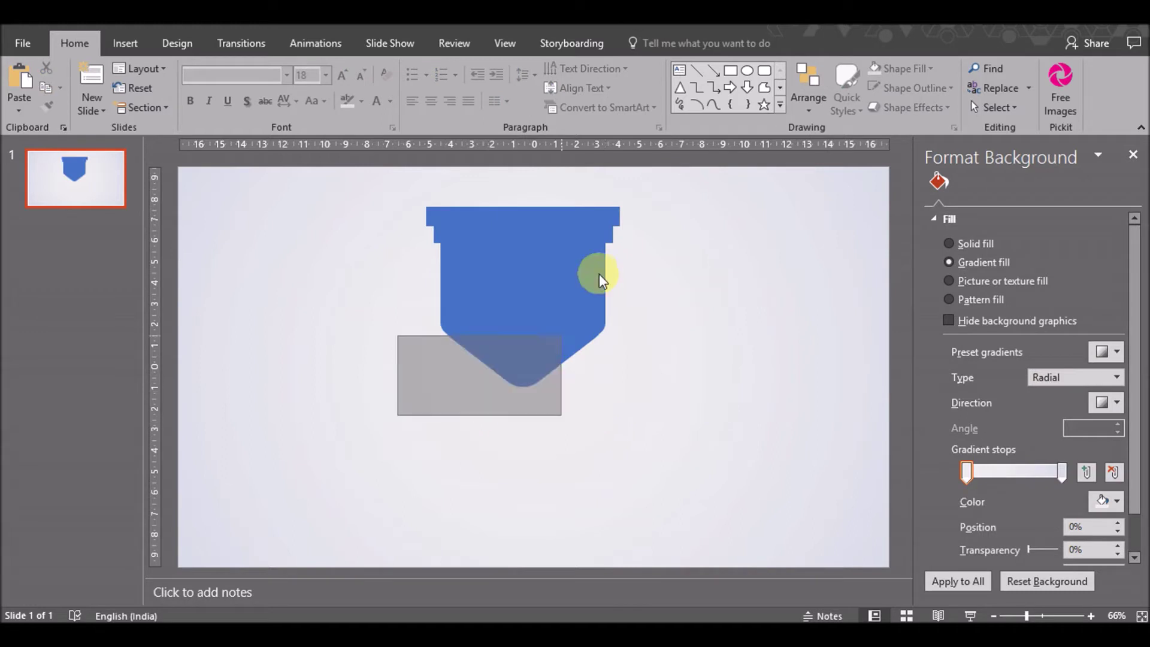
drag(399, 414, 659, 183)
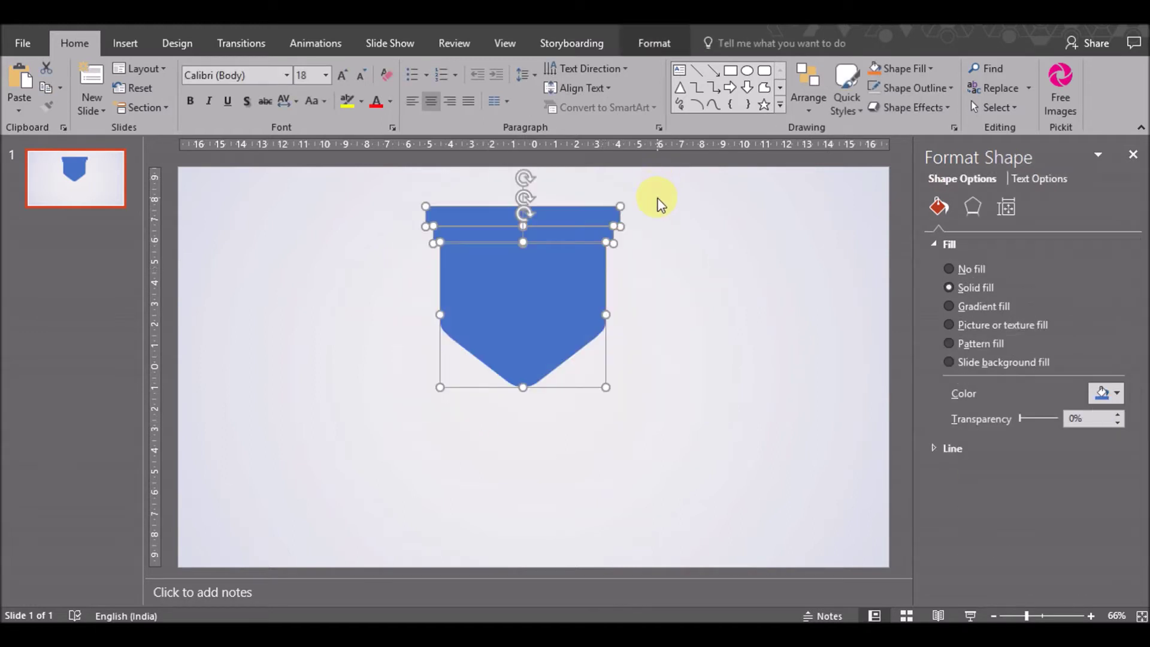
key(ctrl+g)
drag(529, 303, 523, 285)
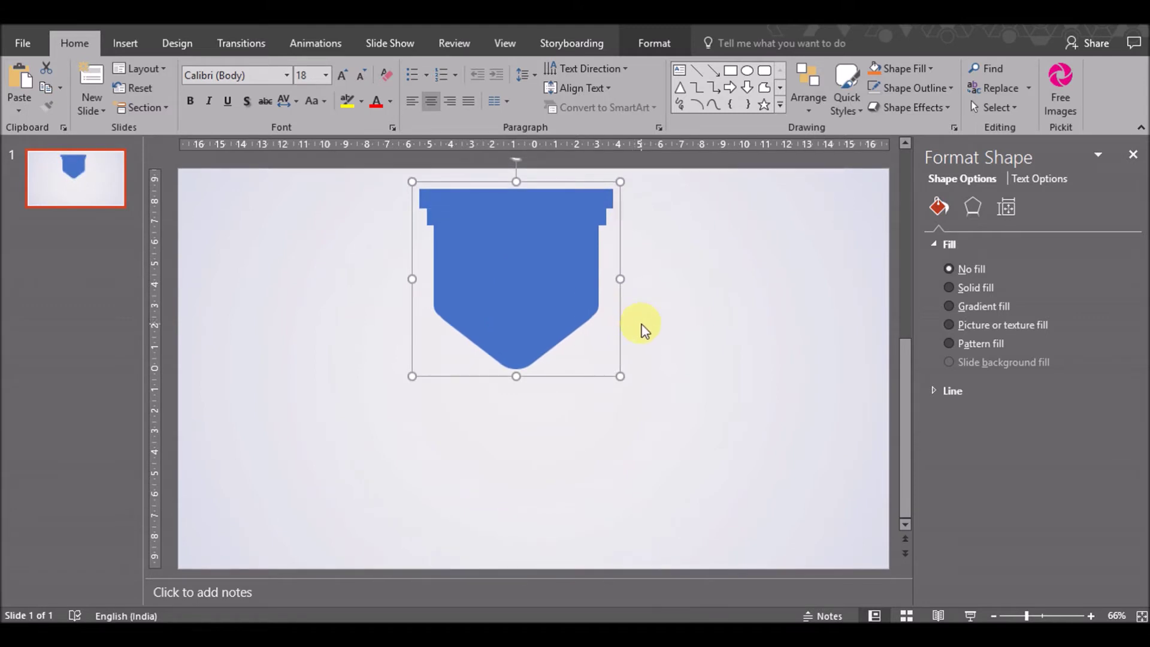
Copy the grouped shield, flip it vertically, and join it tip to tip below
ctrl+drag(534, 290, 393, 413)
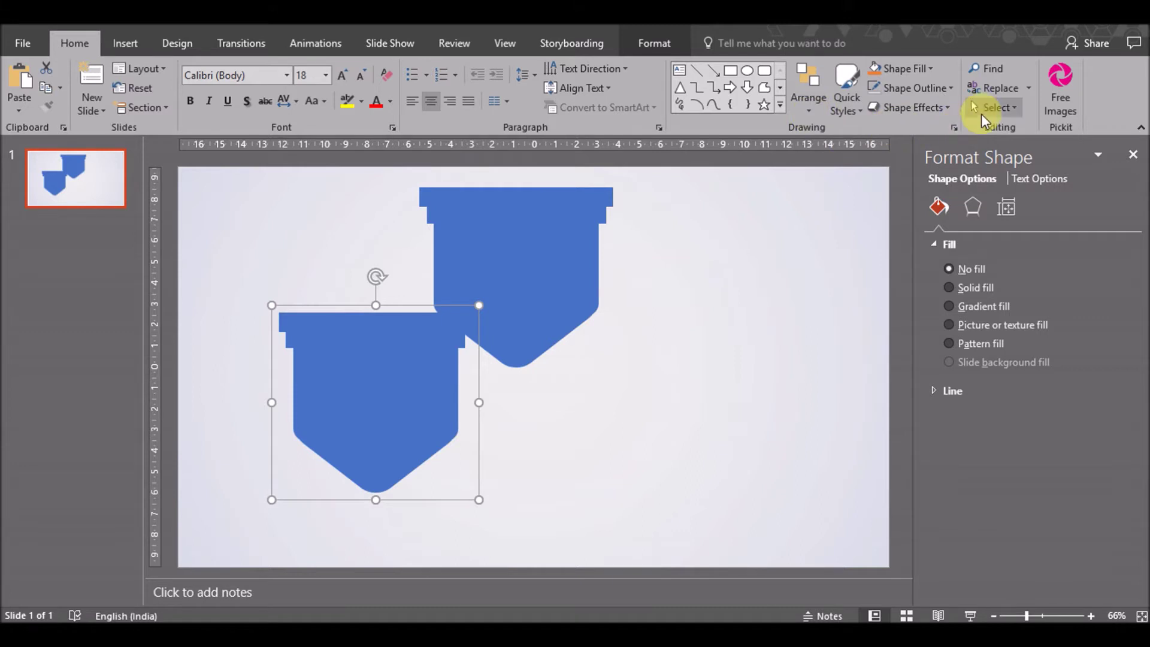
click(650, 43)
click(867, 106)
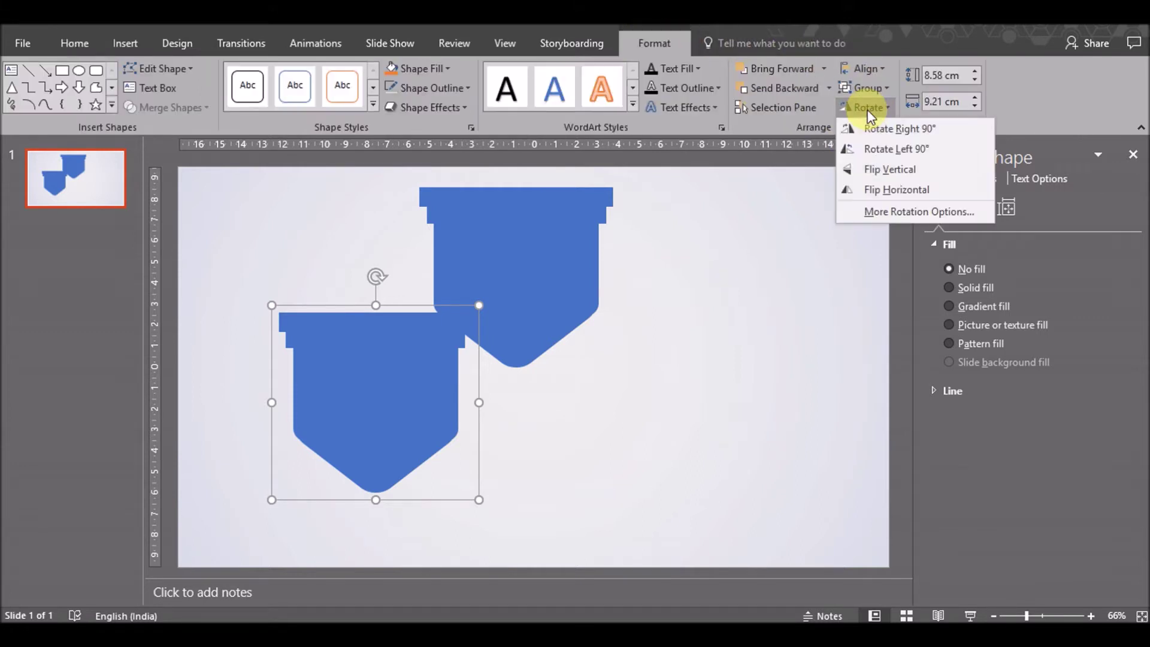
click(875, 169)
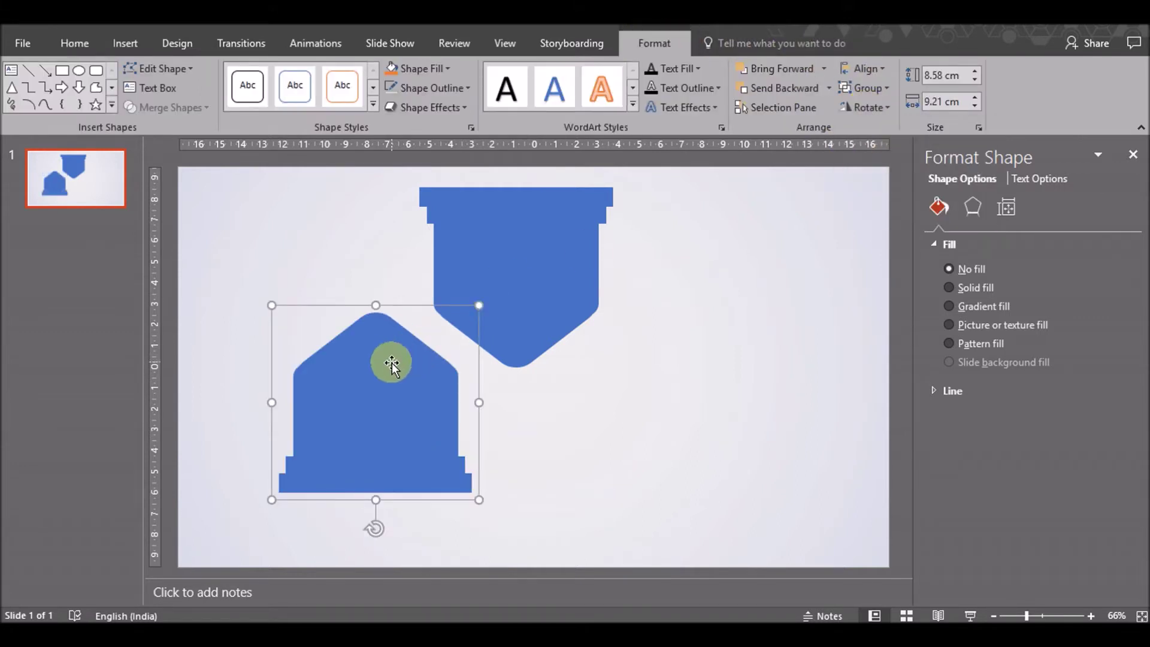
drag(391, 360, 530, 417)
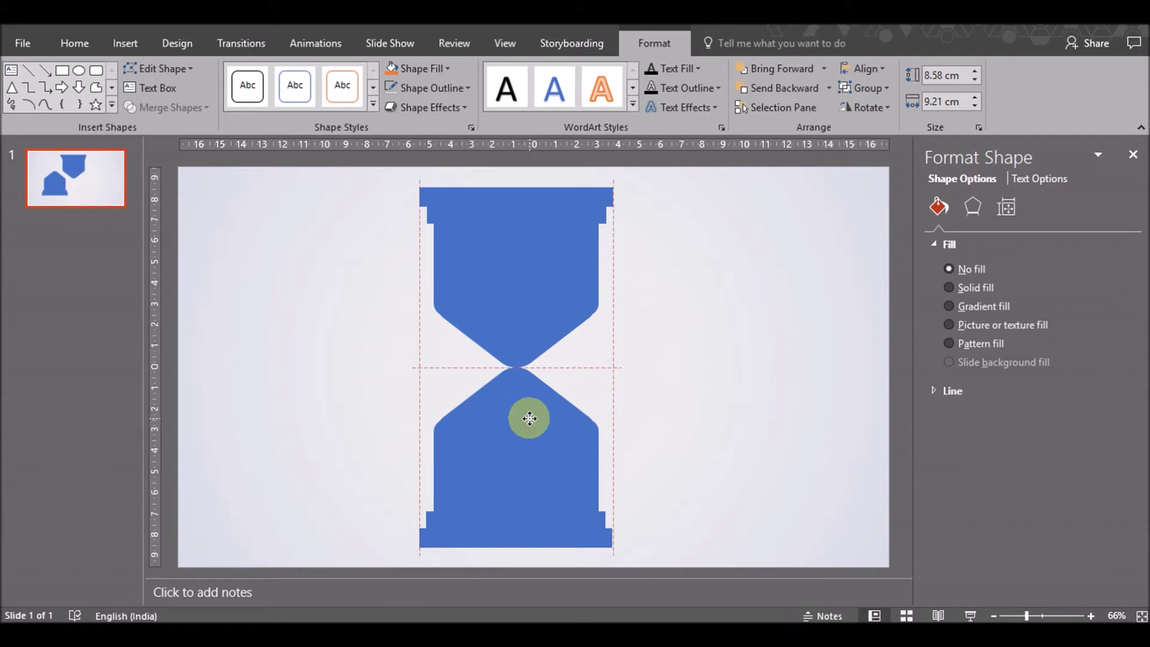
drag(530, 418, 529, 418)
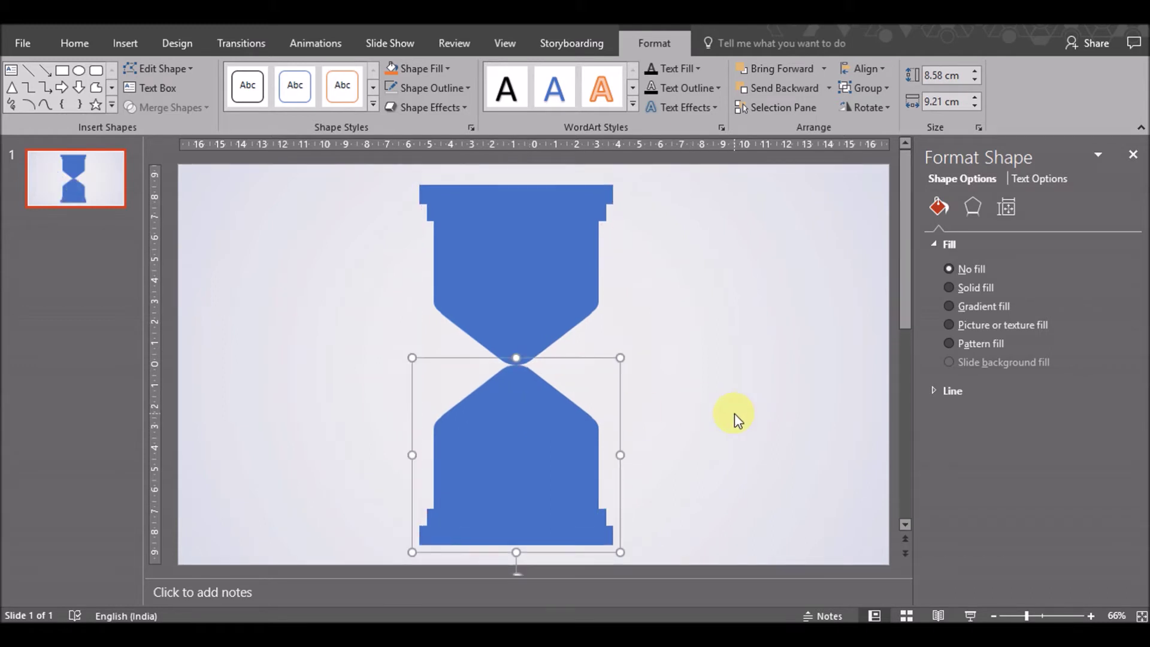
key(Up)
key(Up)
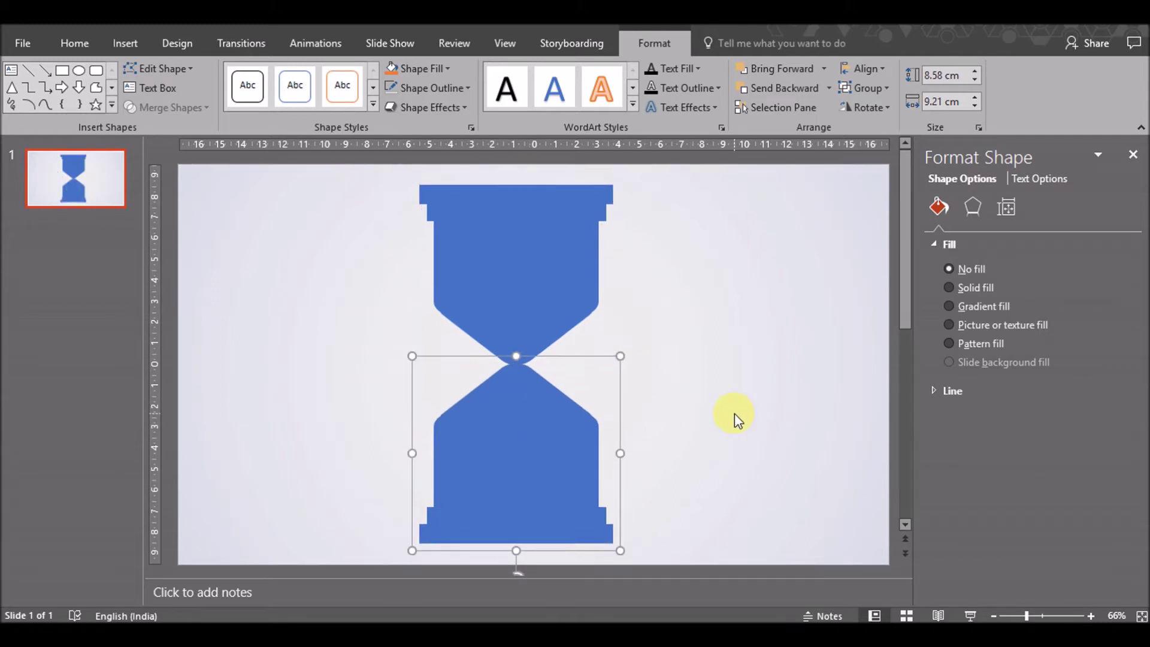
click(741, 403)
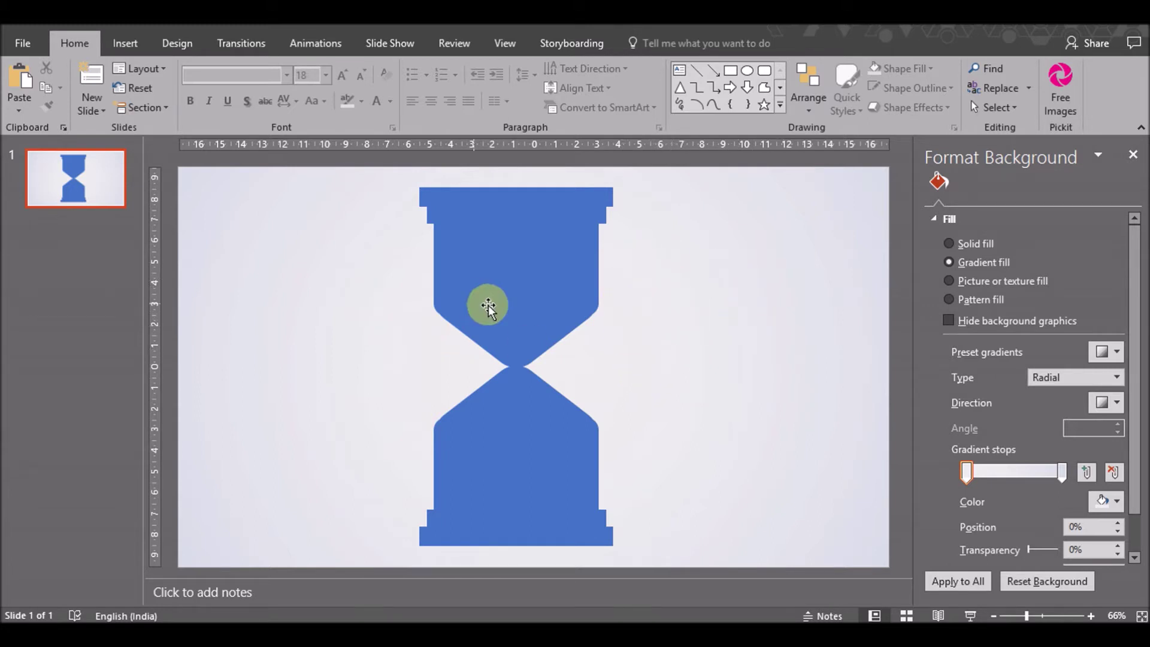
Fill the hourglass's wide top bar with dark brown from the Standard colours
click(590, 195)
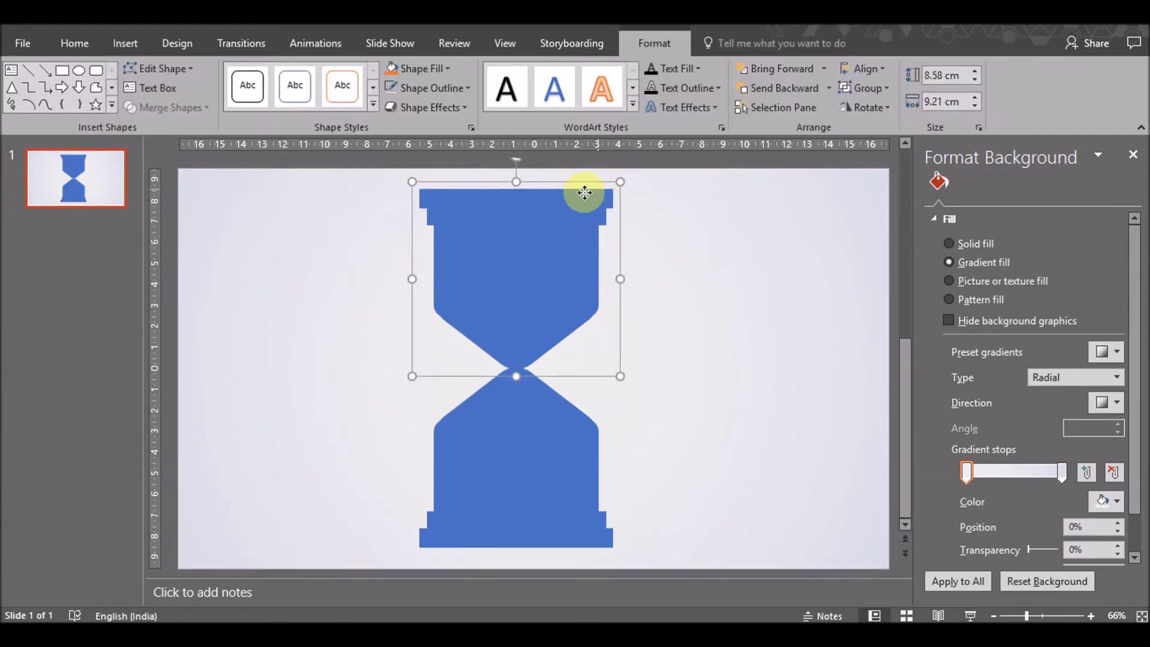
click(583, 199)
click(1113, 393)
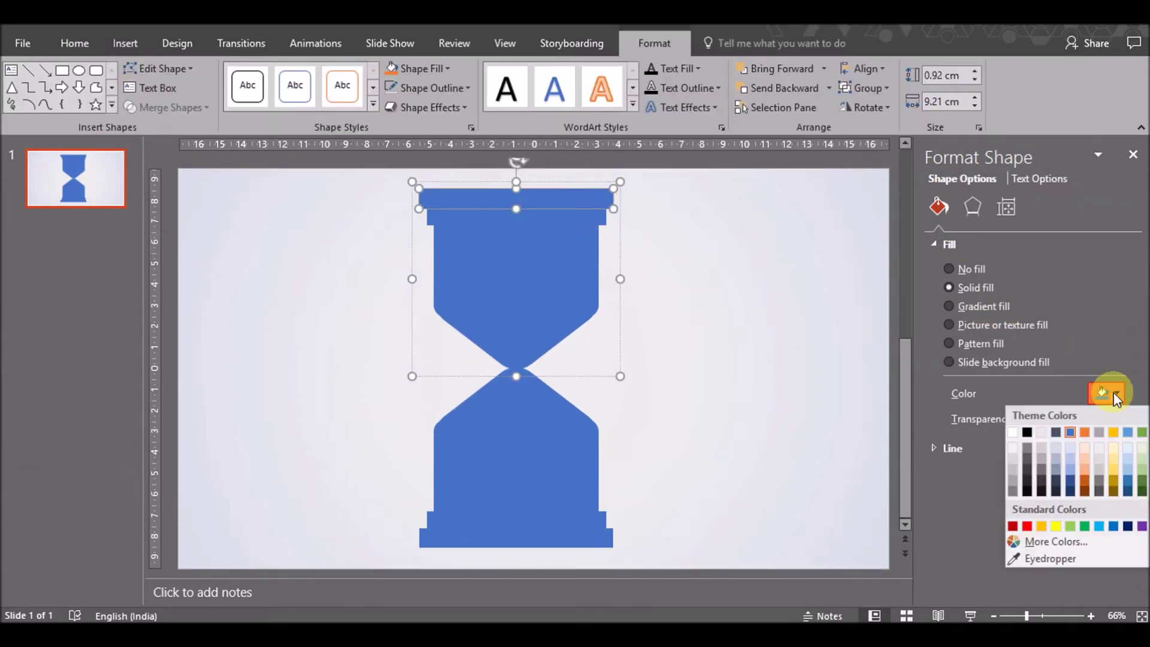
click(1062, 543)
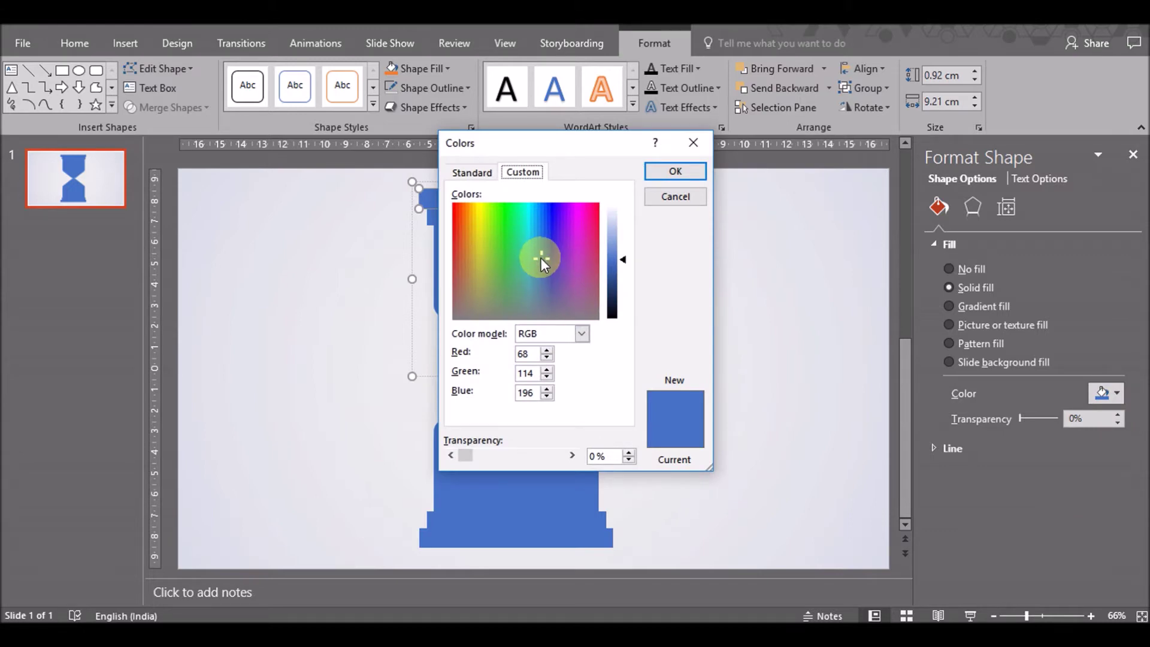
click(471, 173)
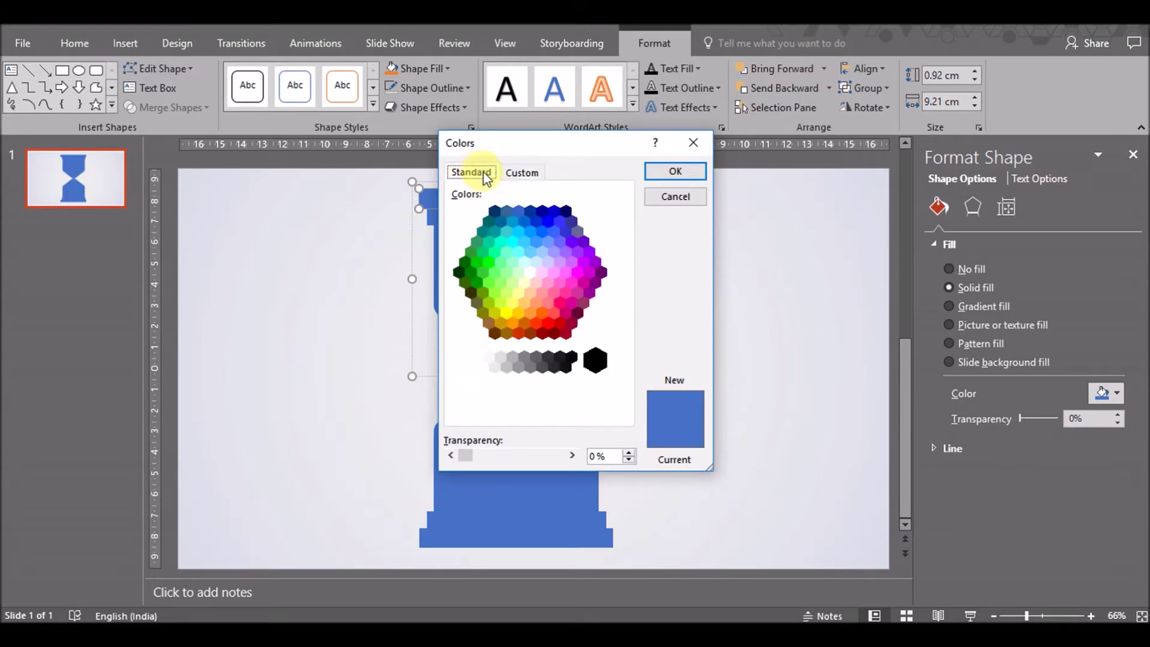
click(495, 333)
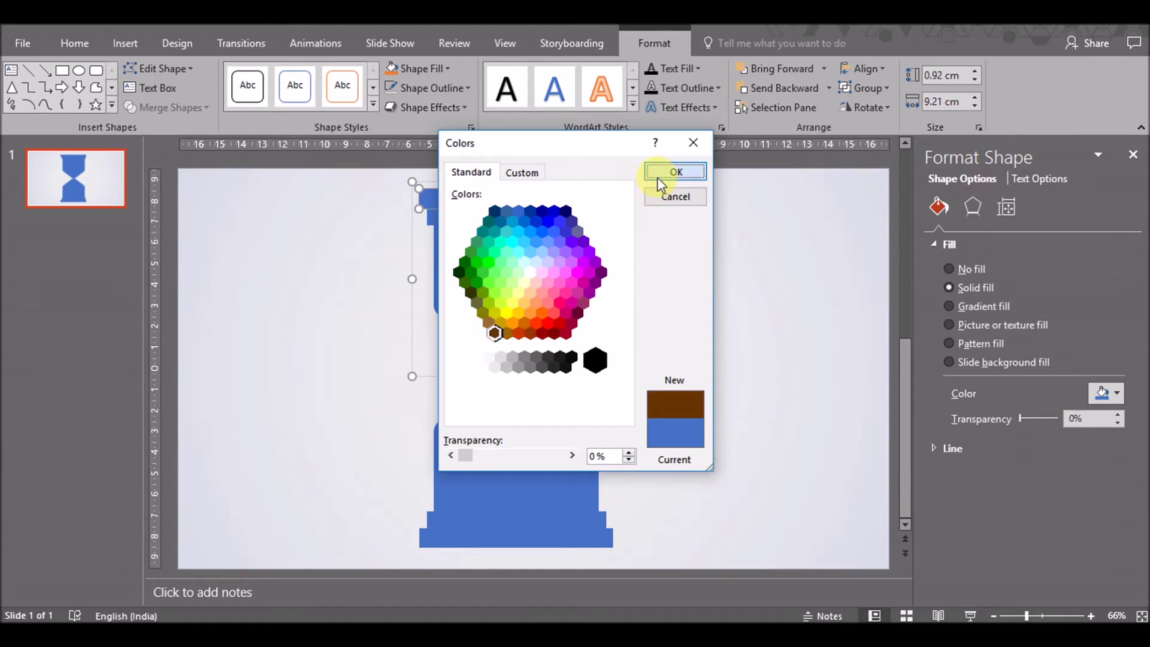
click(662, 171)
click(663, 214)
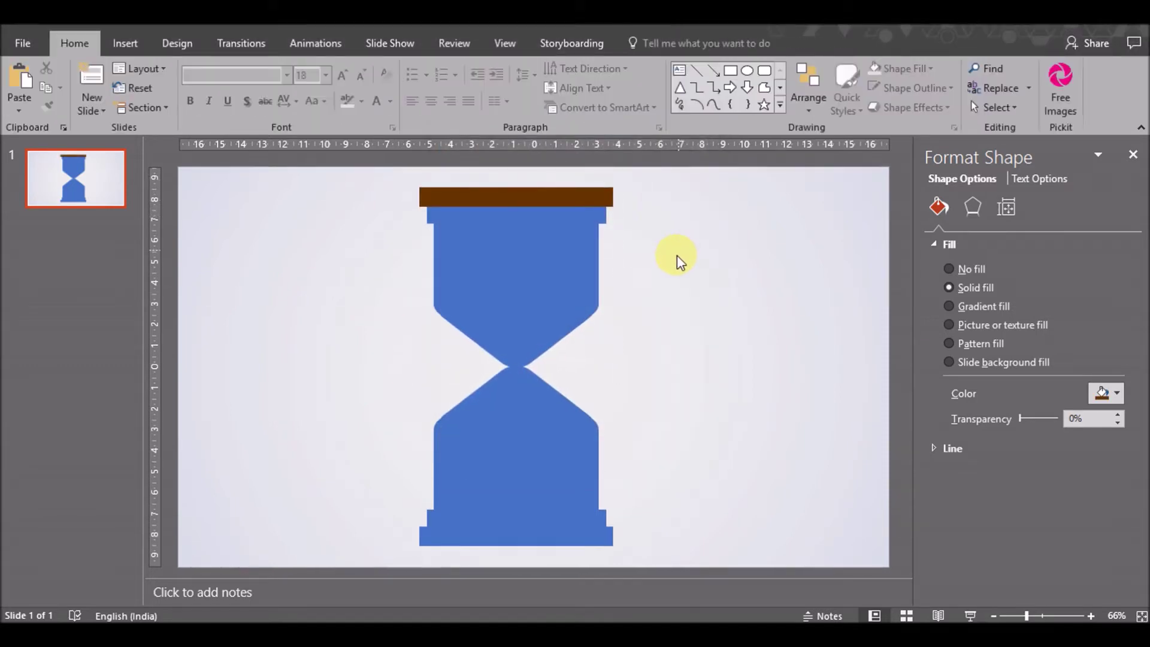
click(577, 214)
Fill the thin strip under the top bar with a lighter brown, RGB 126, 63, 0
click(588, 217)
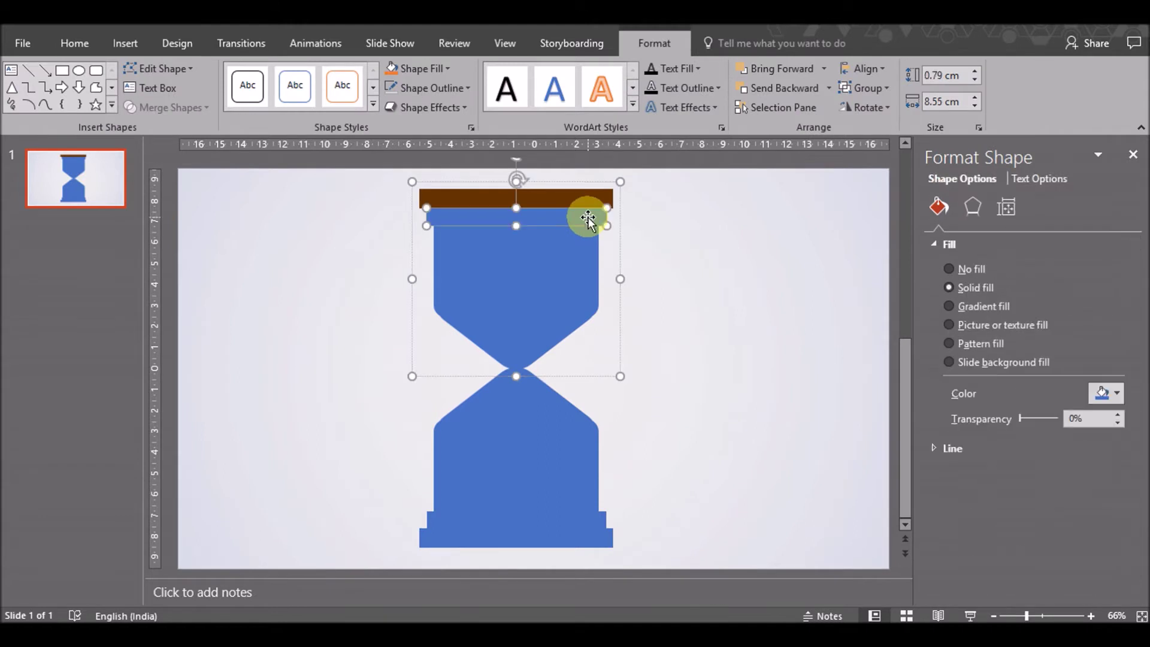
click(1118, 395)
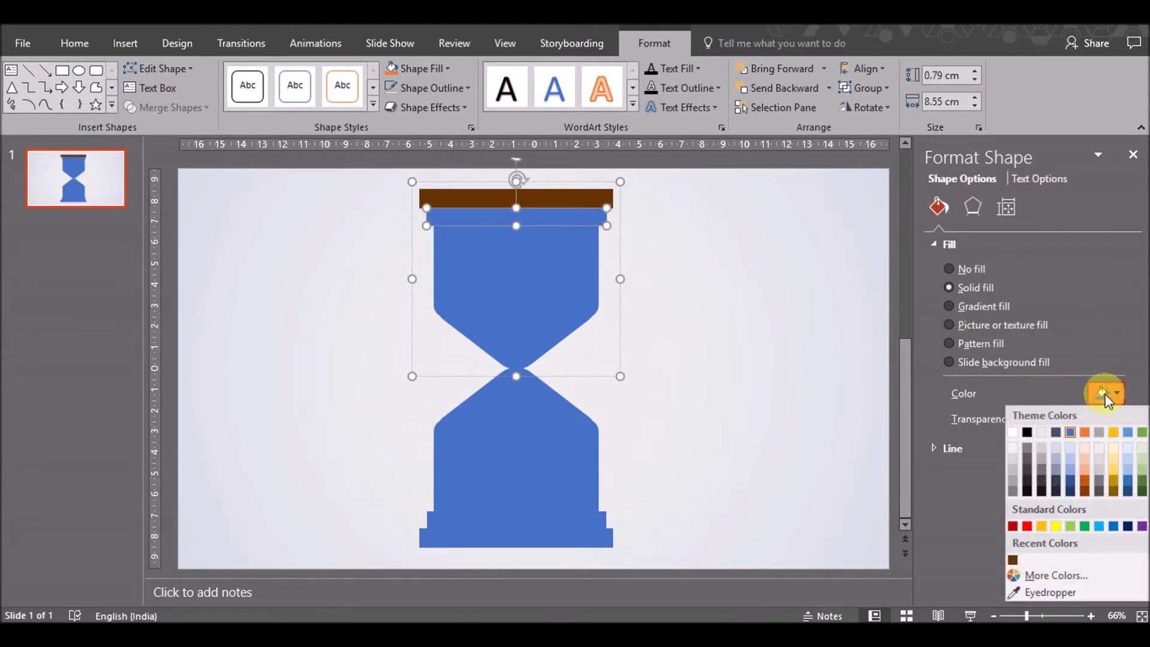
click(1012, 571)
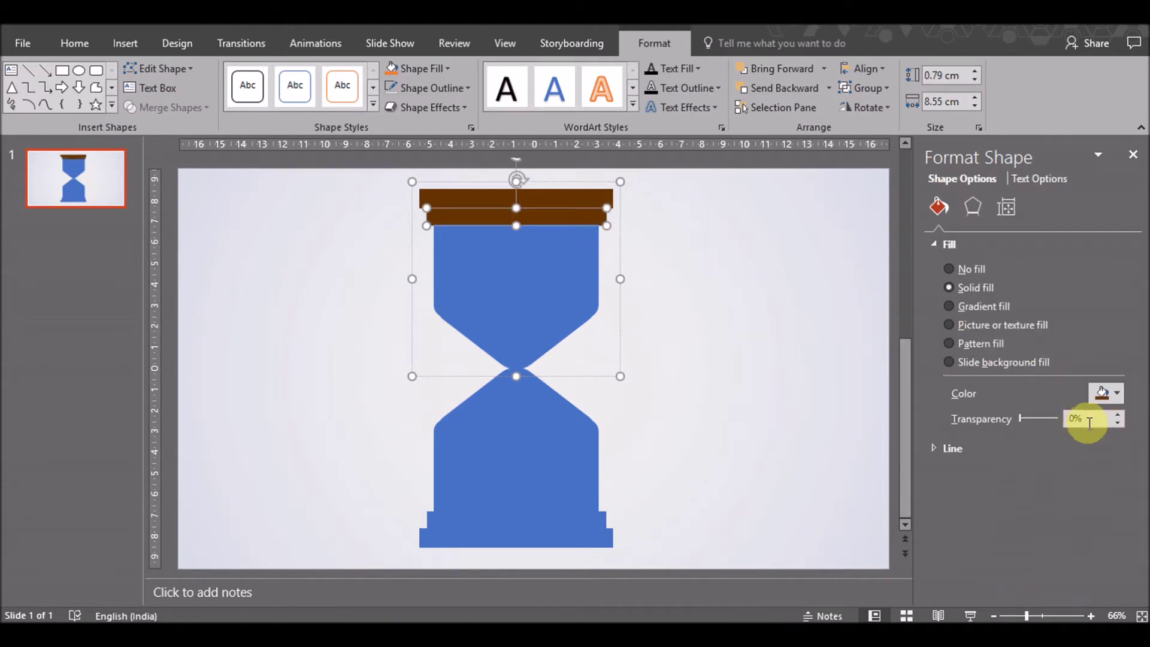
click(1107, 393)
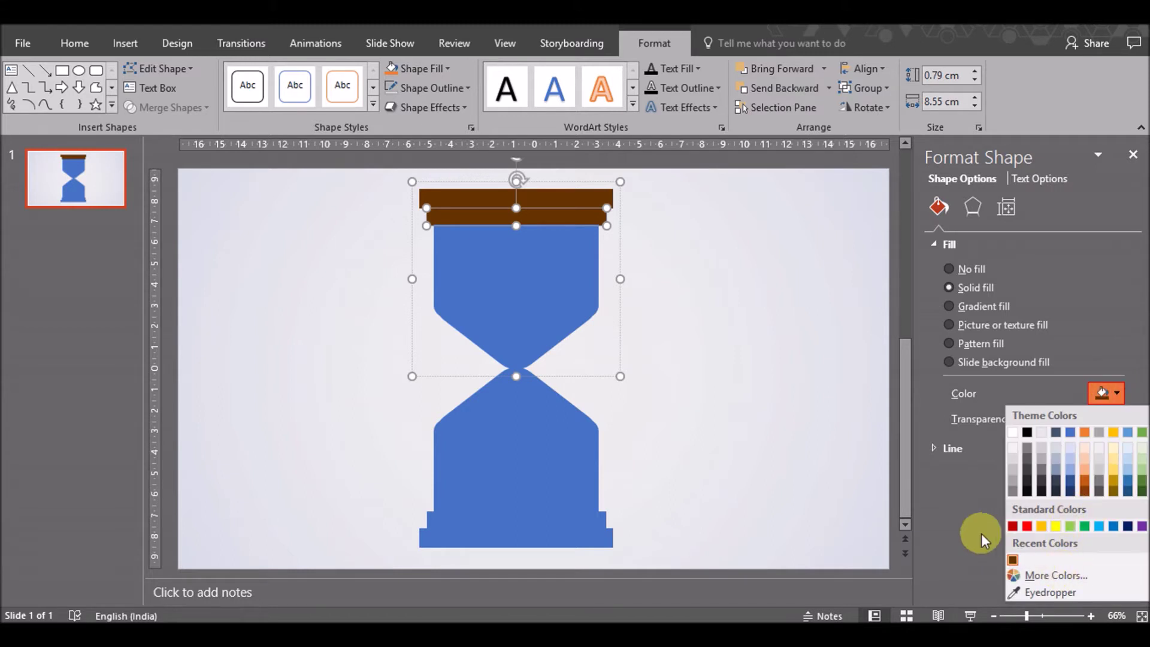
click(1050, 573)
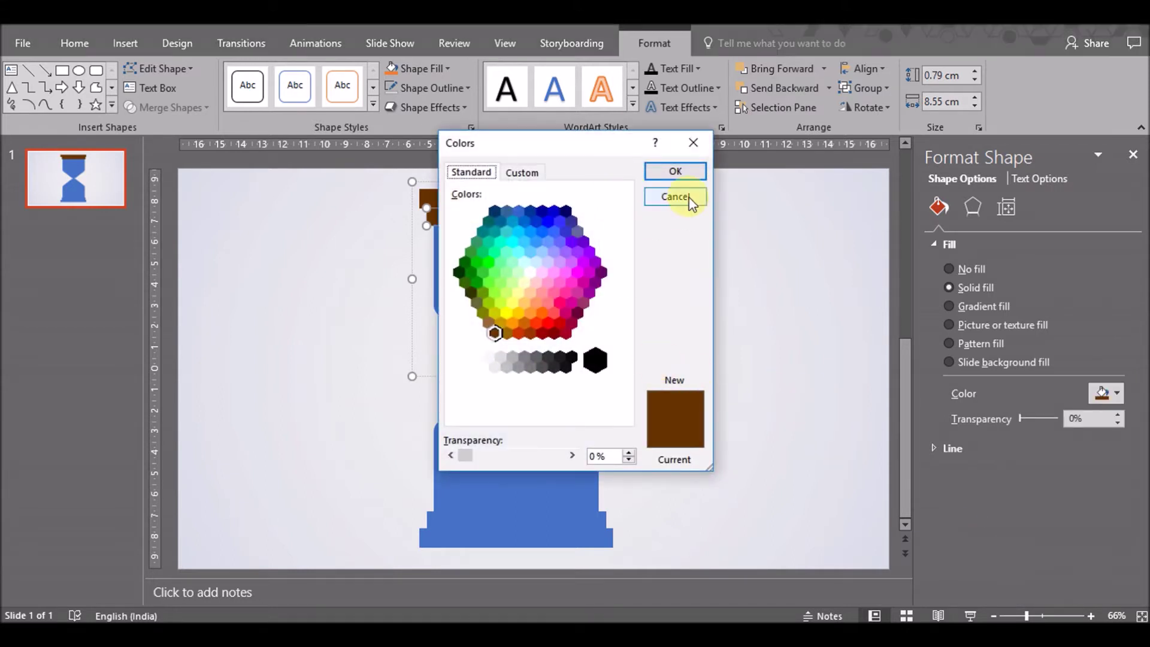
click(521, 172)
drag(623, 296, 624, 291)
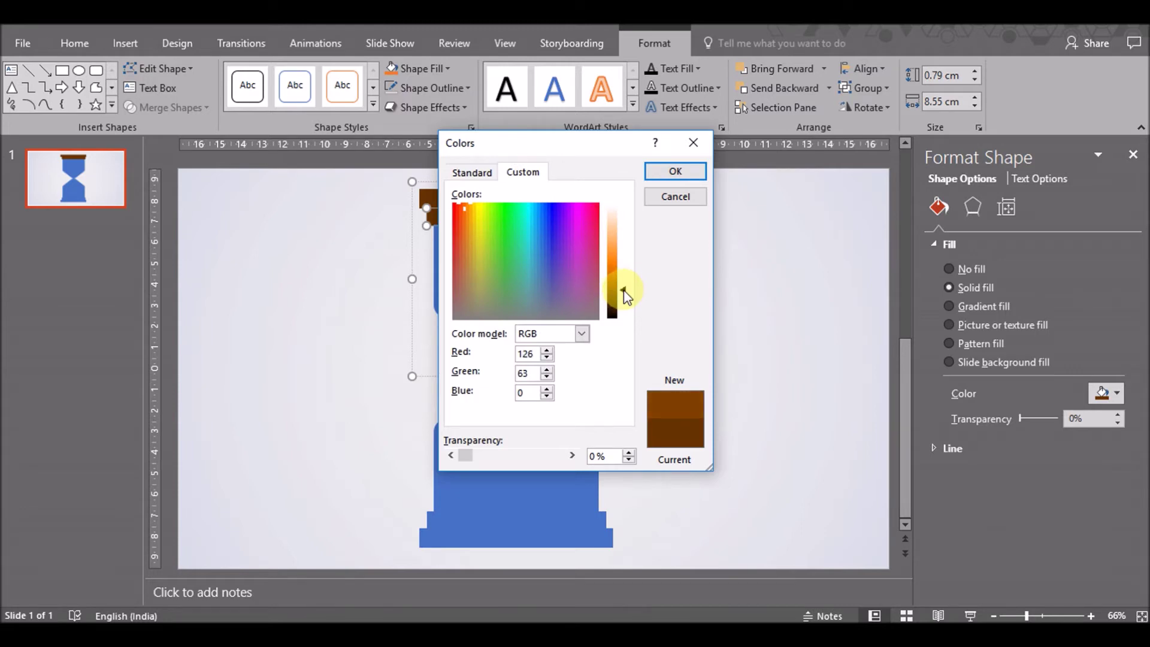
click(675, 171)
click(714, 284)
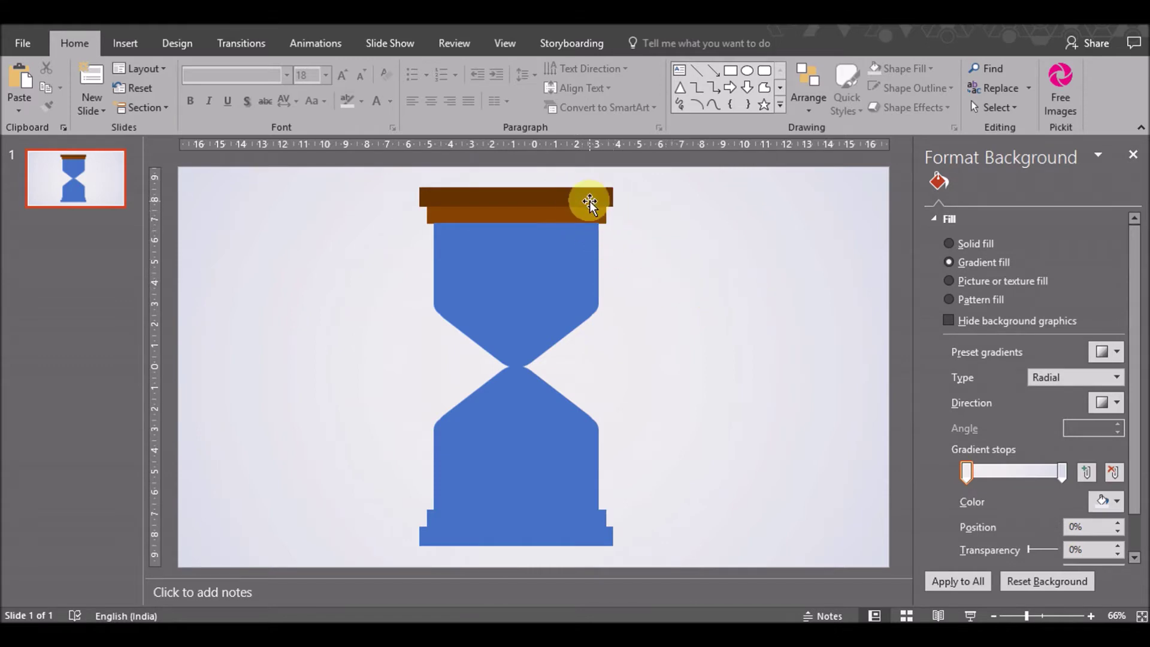
click(569, 202)
click(567, 204)
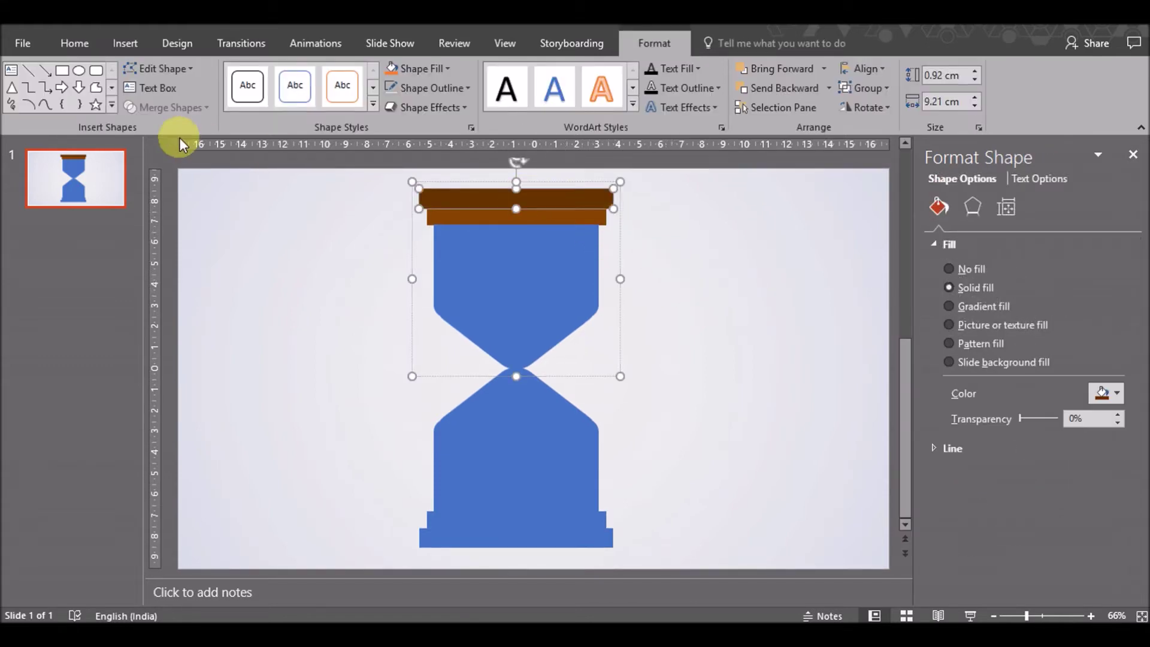
click(81, 53)
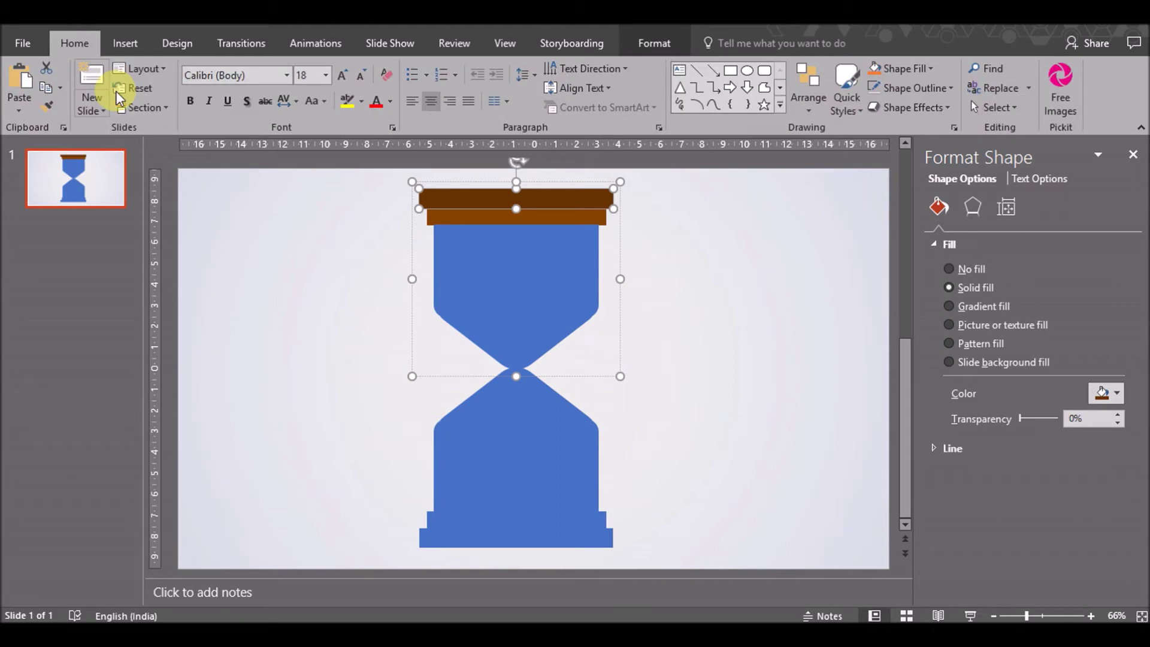
Try painting the top bar's format onto the lower bulb, then undo it
click(46, 108)
click(523, 544)
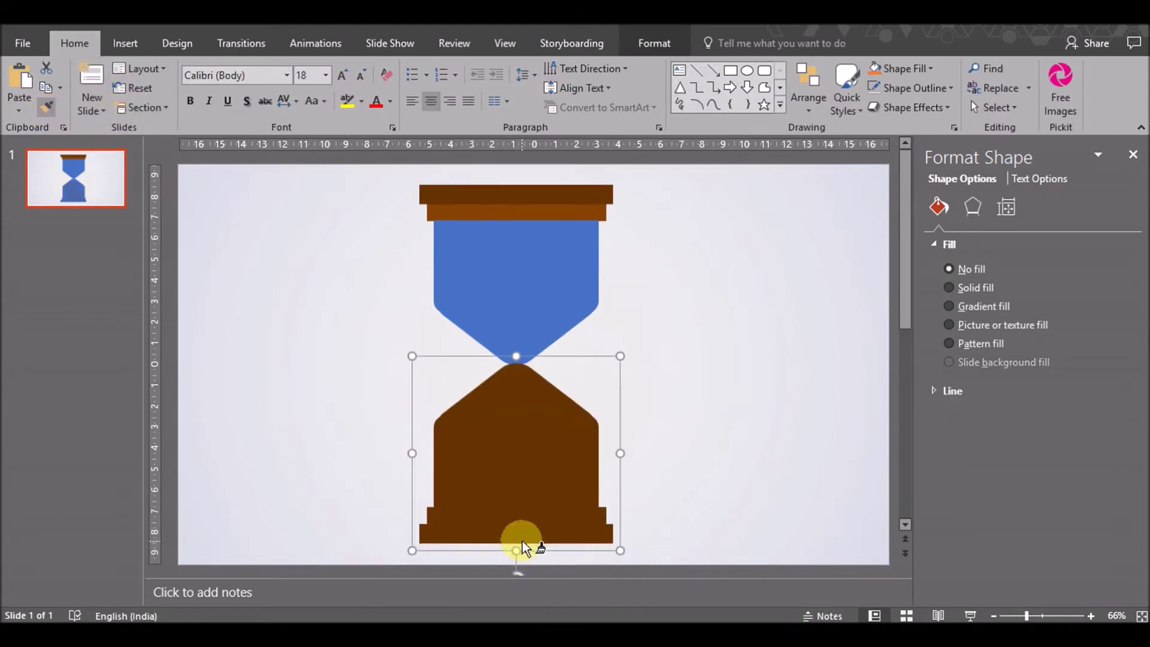
key(ctrl+z)
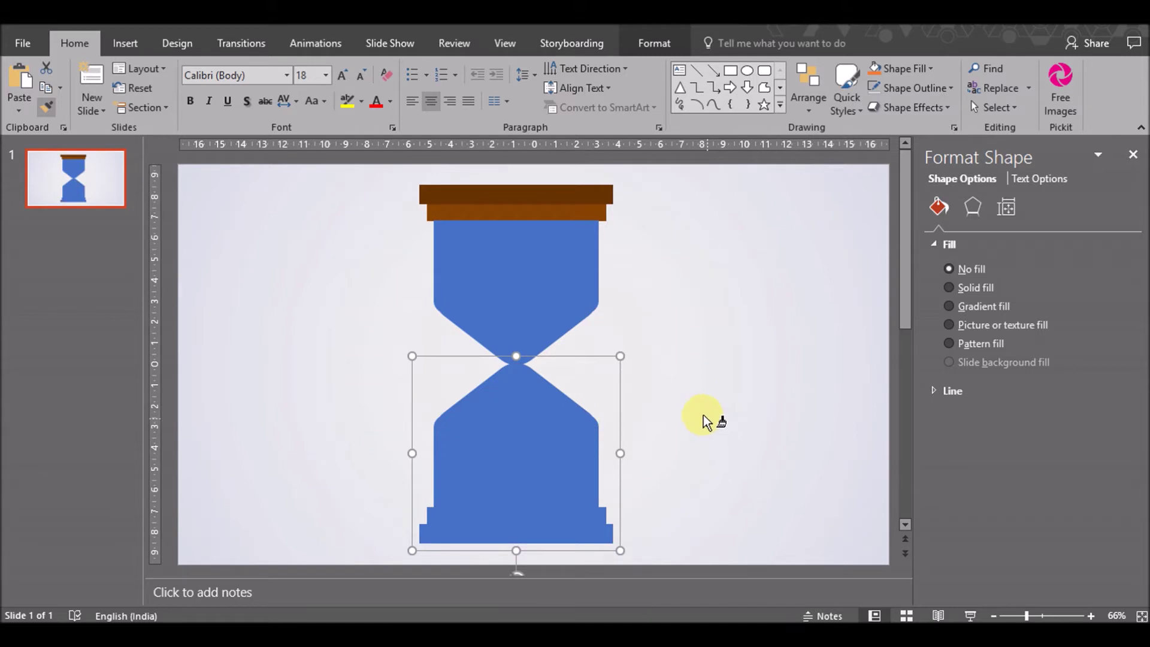
click(46, 108)
click(663, 470)
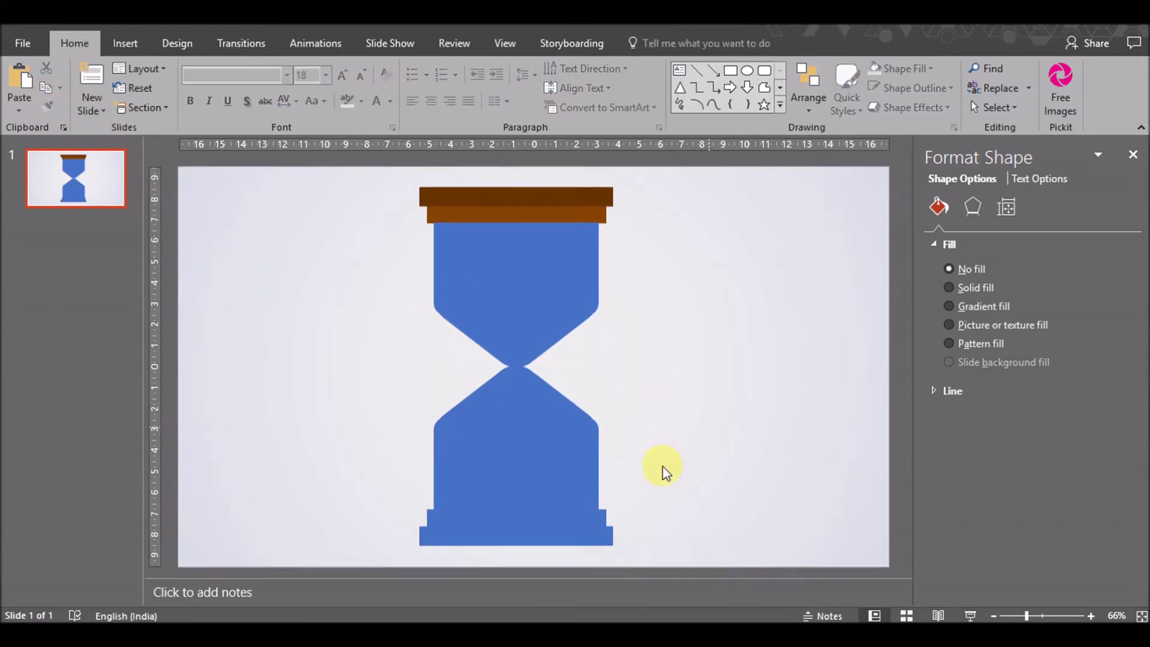
Fill the bottom base with the dark brown and the strip above it with the lighter brown
click(563, 523)
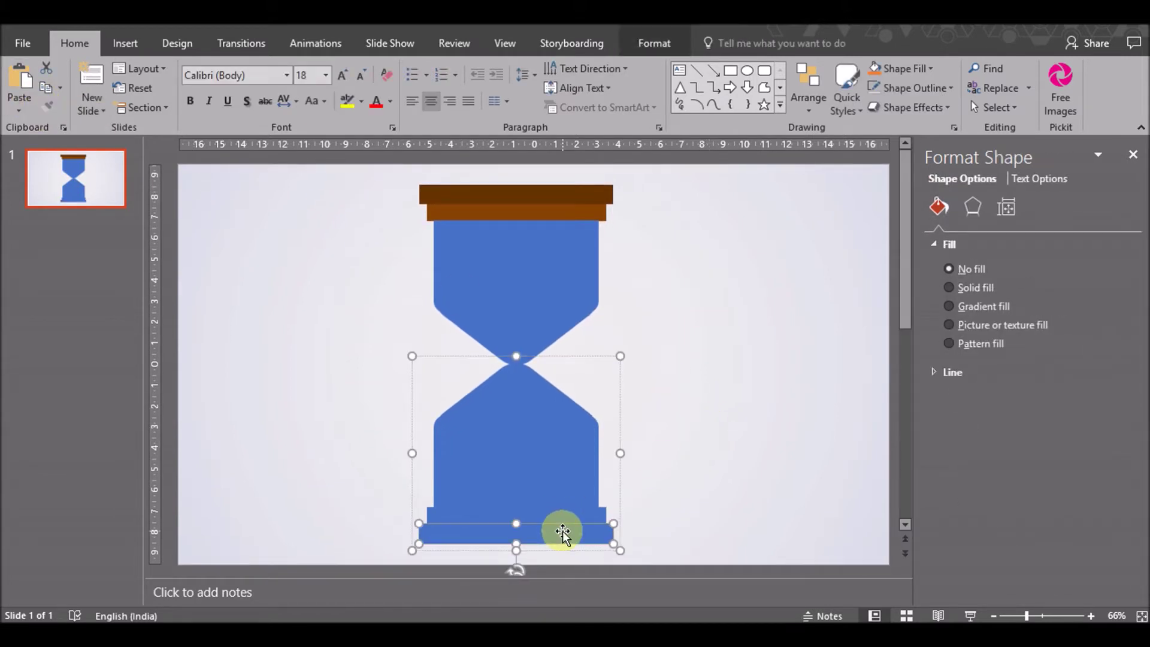
click(563, 527)
click(1104, 394)
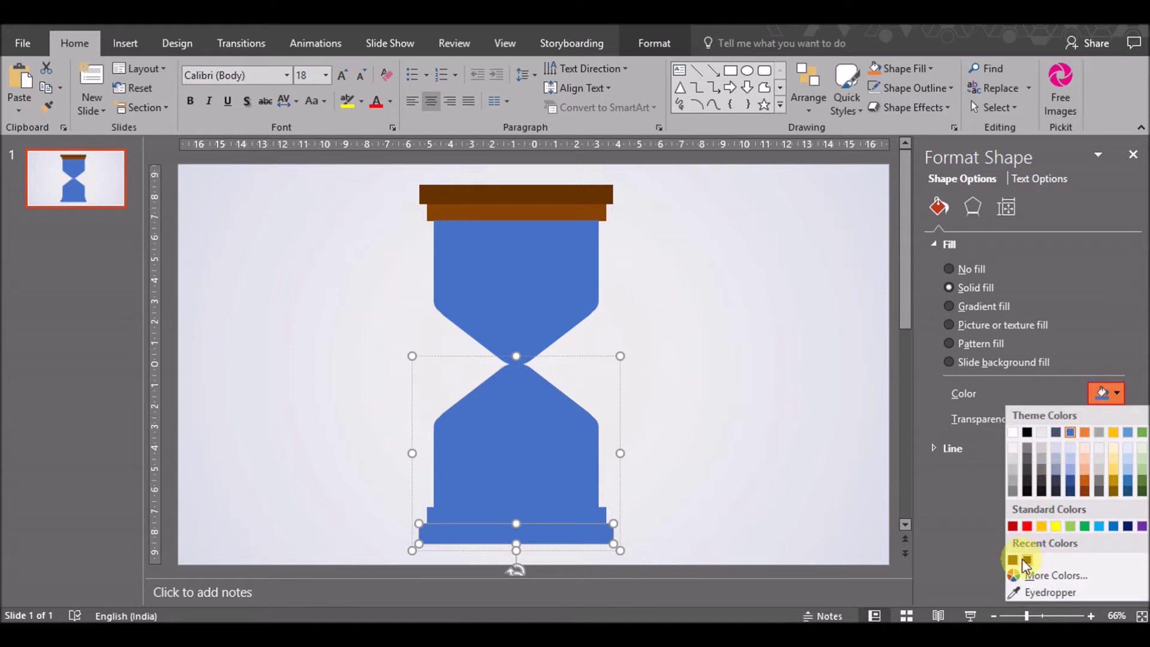
click(1026, 560)
click(581, 516)
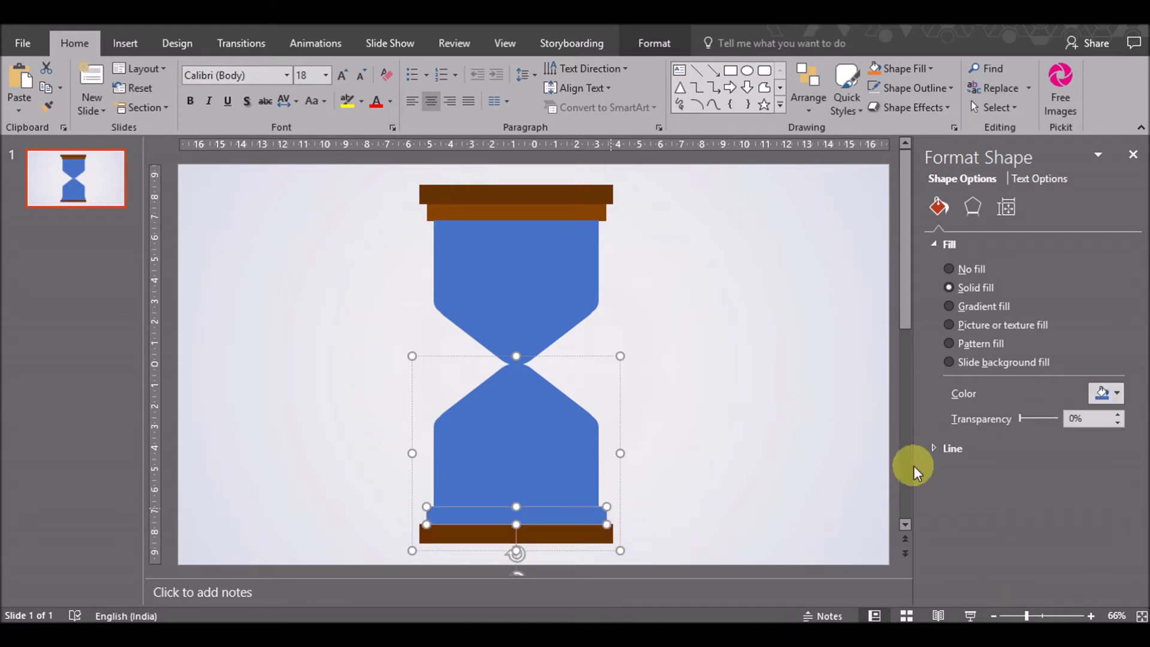
click(1107, 393)
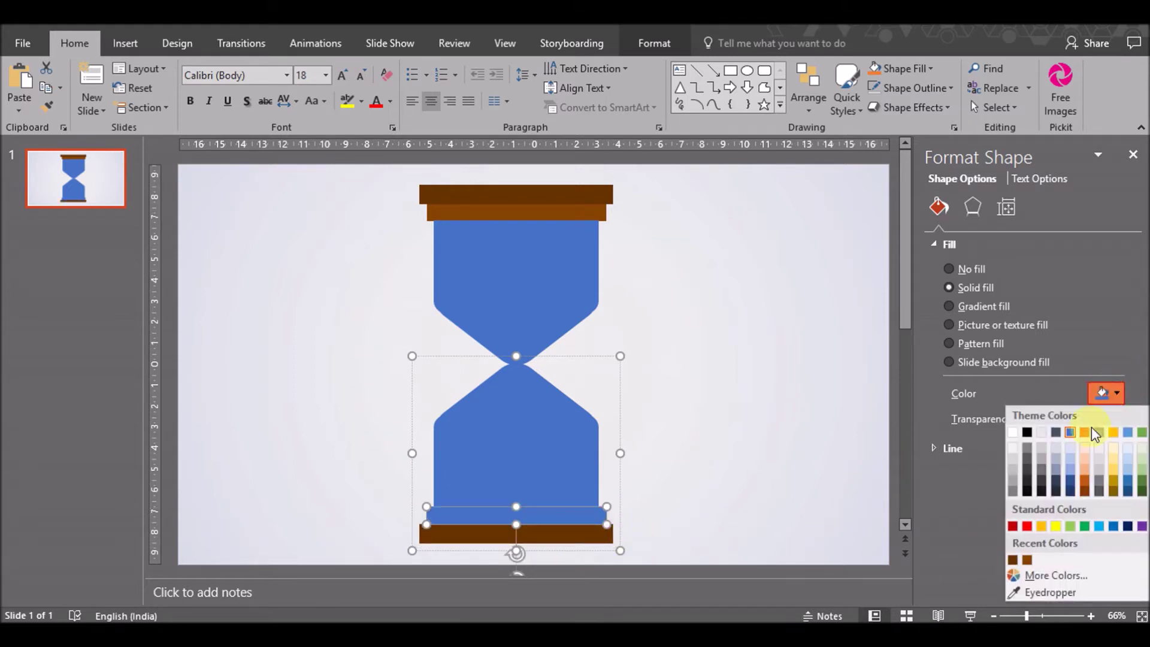
click(1028, 561)
click(755, 384)
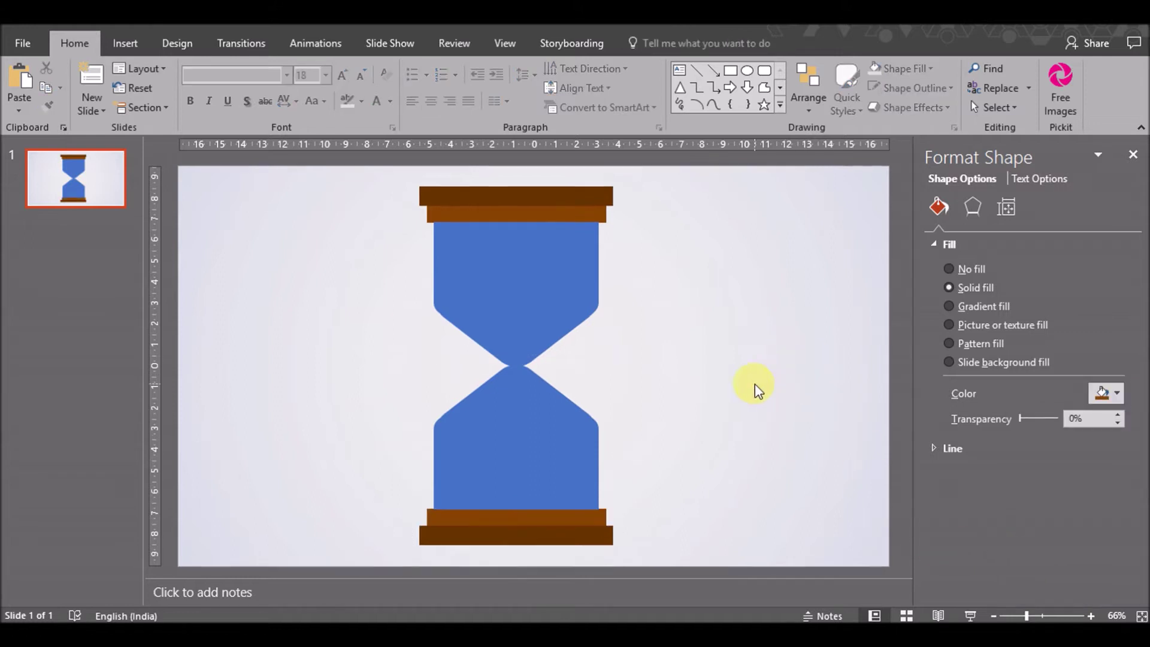
click(560, 285)
Fill the upper bulb with a recent brown, then lighten it to a pale peach
click(541, 276)
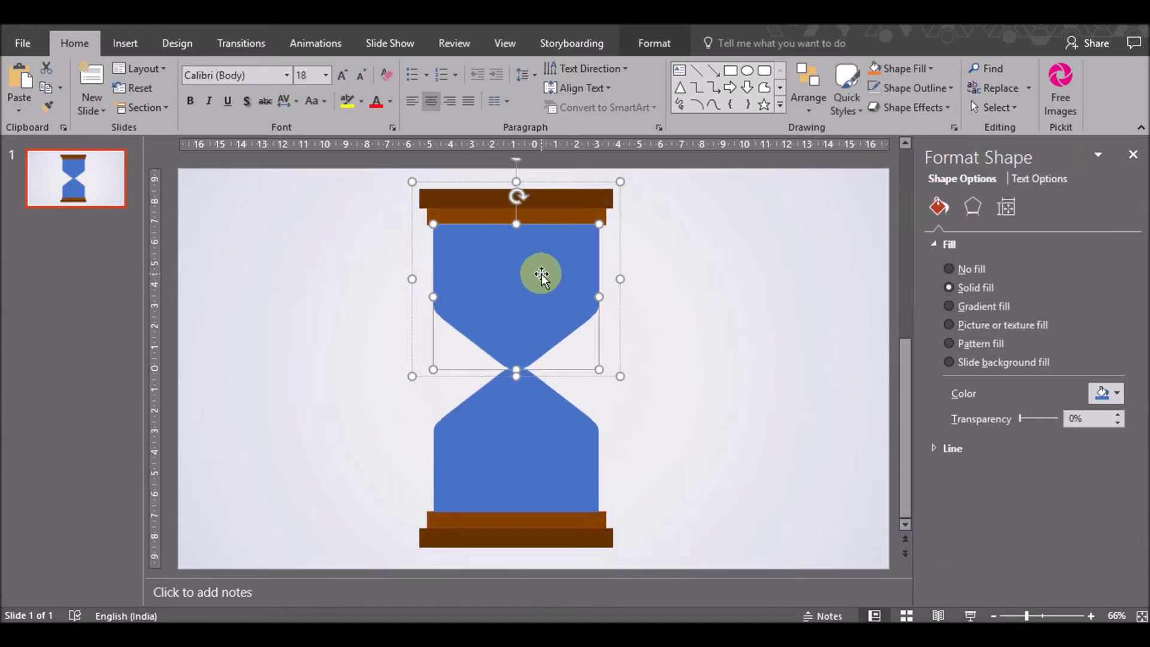
click(1107, 394)
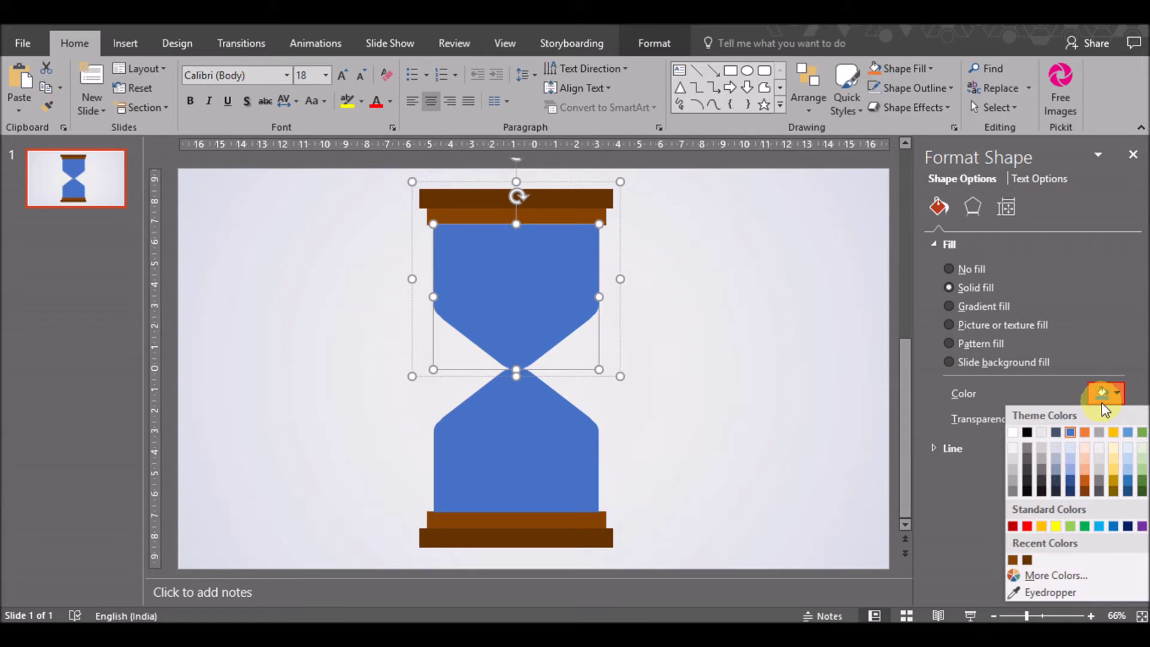
click(1013, 560)
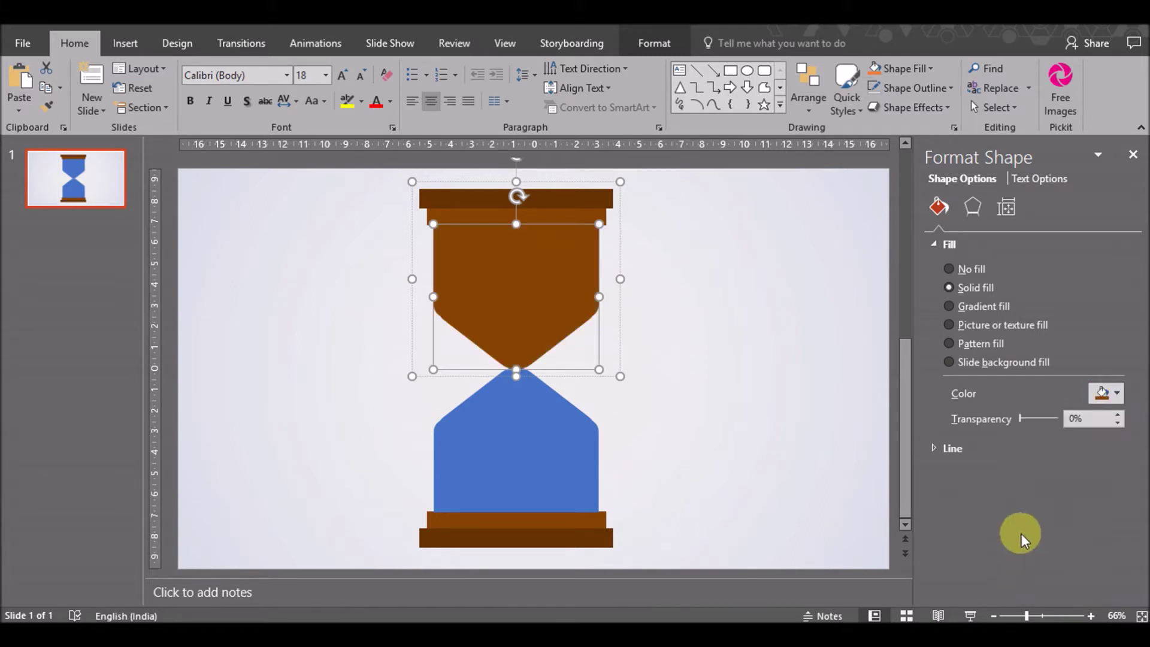
click(1107, 394)
click(1082, 573)
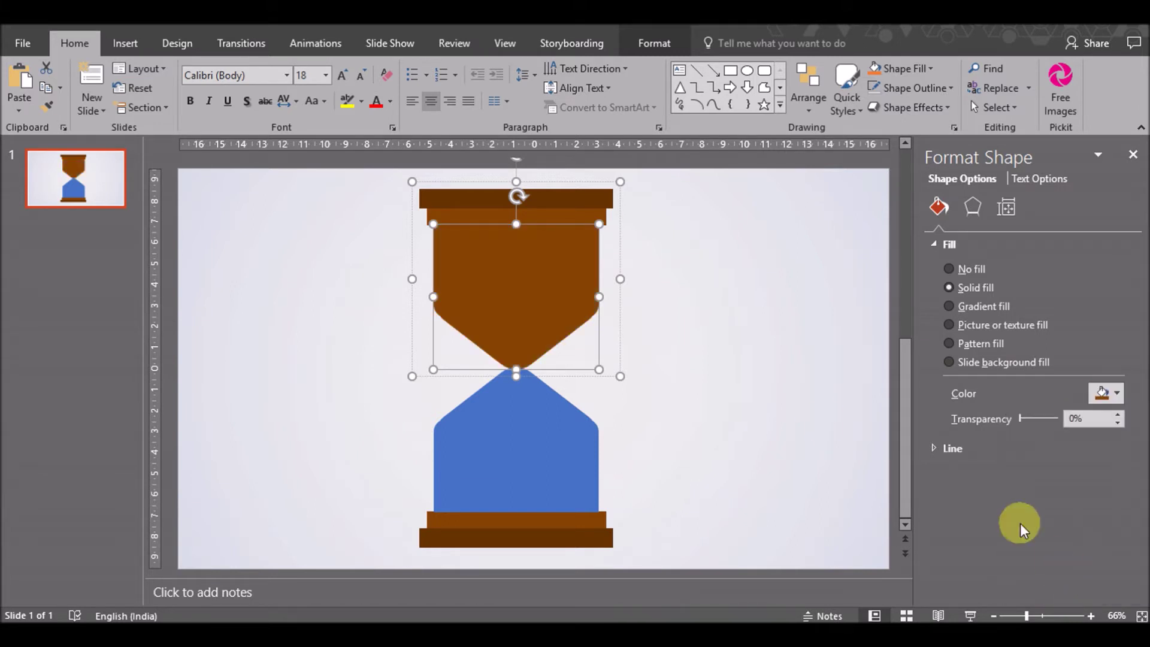
drag(624, 290, 623, 224)
click(667, 176)
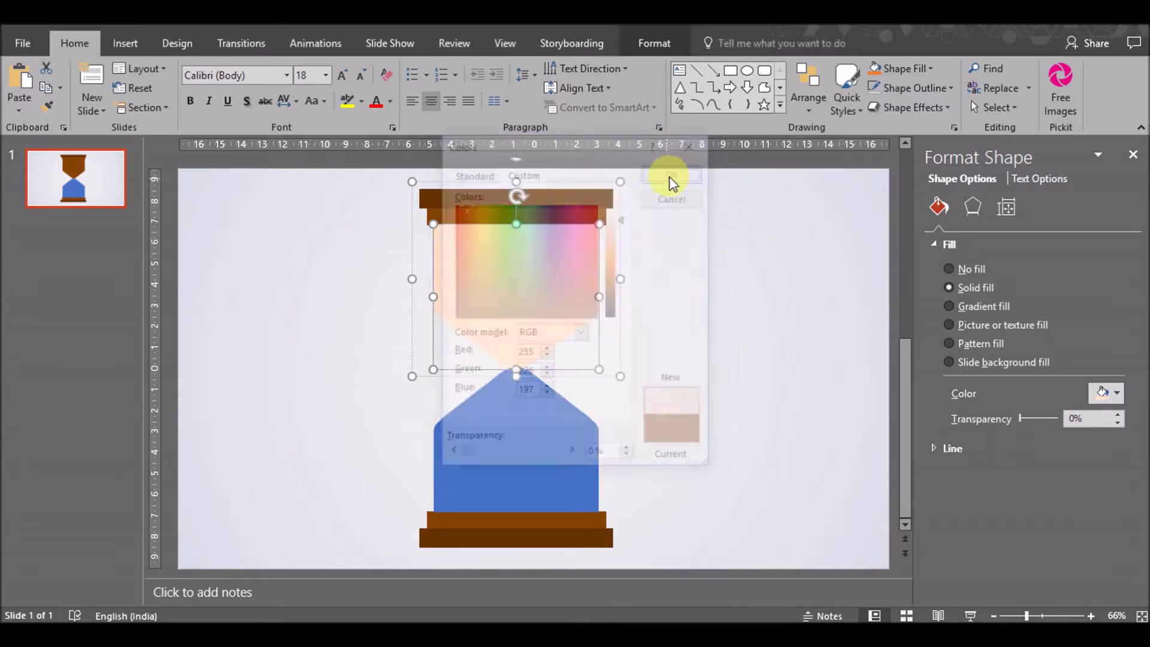
click(671, 354)
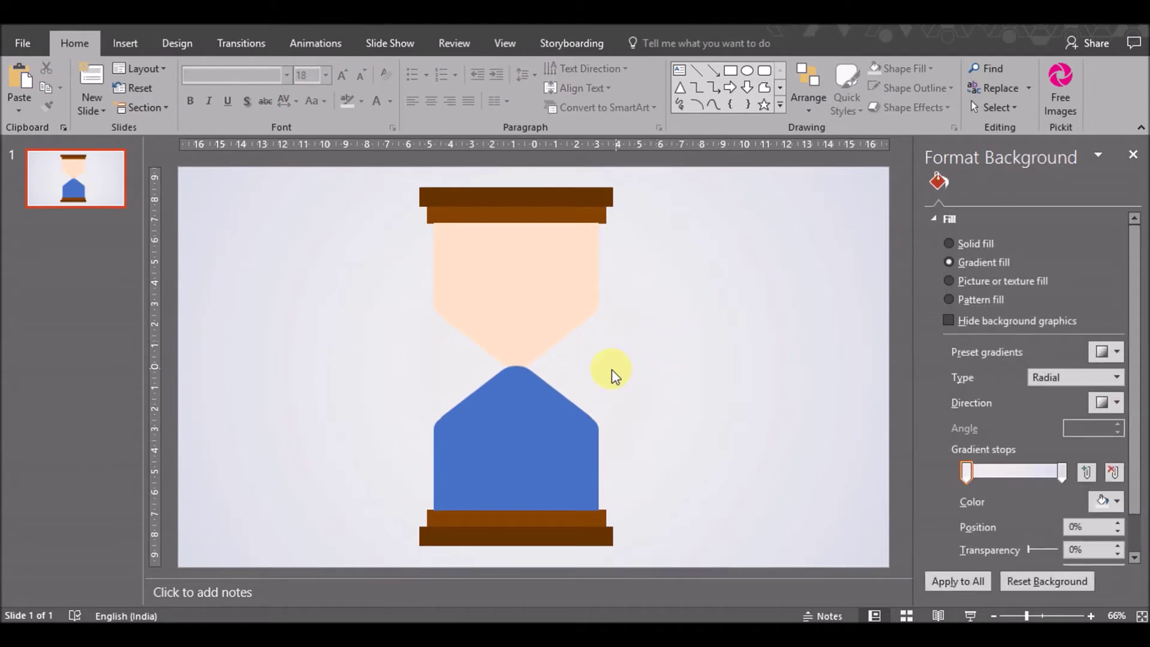
Set the upper sand shape's fill to RGB 239, 225, 188 beige
click(533, 288)
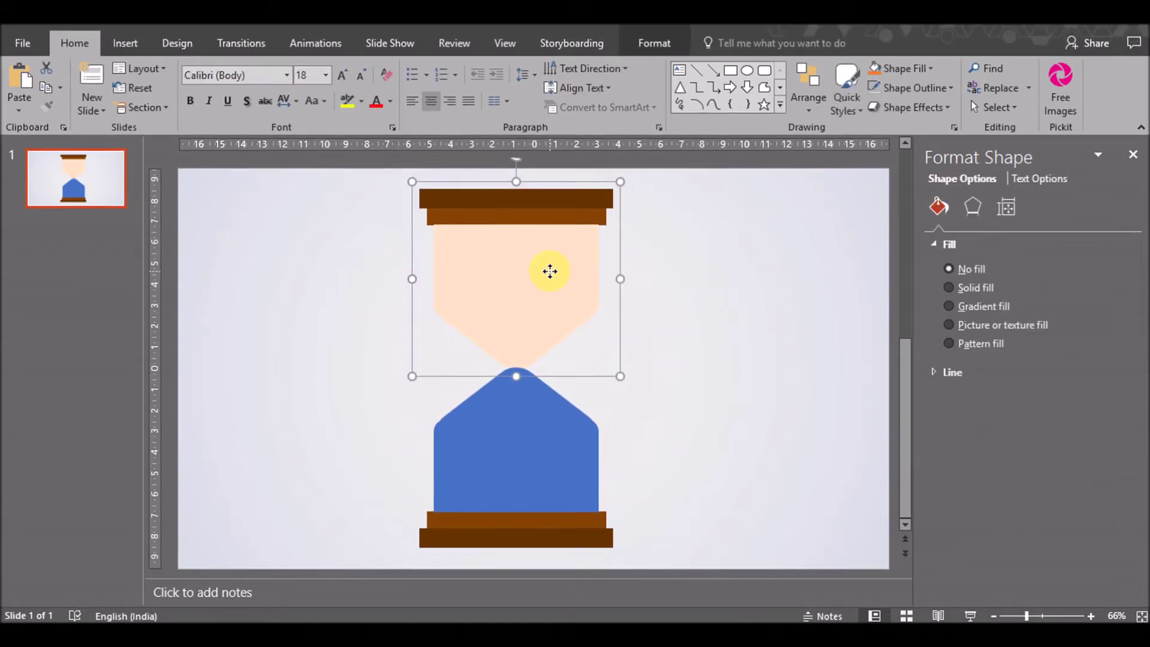
click(550, 275)
click(1091, 393)
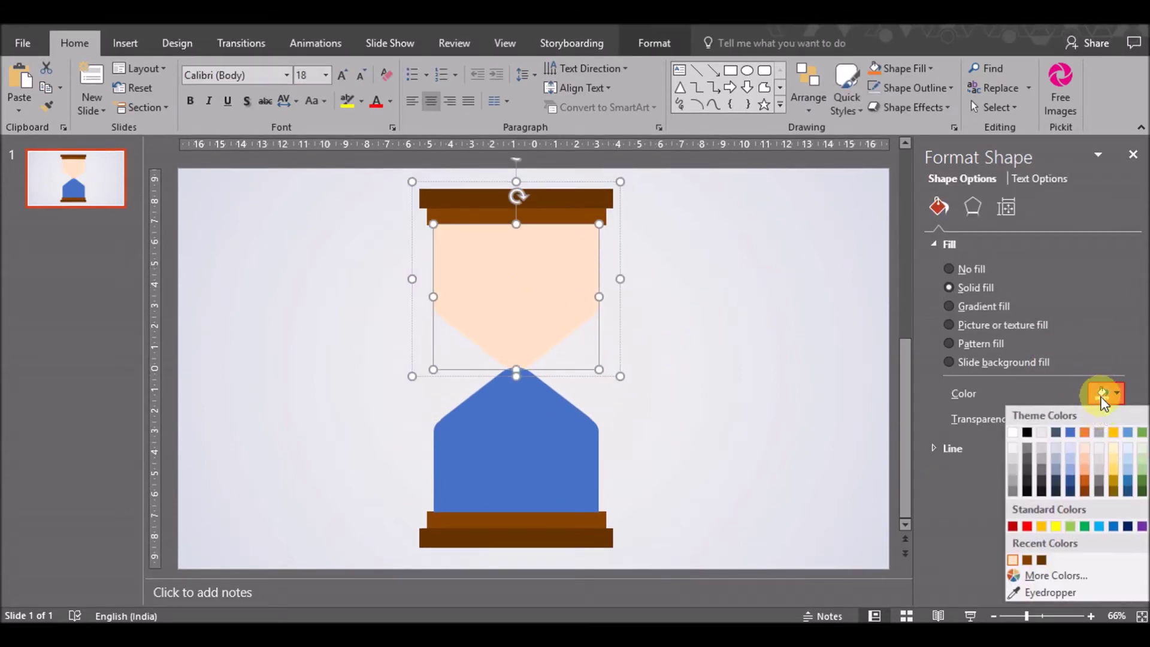
click(1057, 575)
click(547, 358)
double_click(546, 349)
click(546, 376)
click(547, 377)
click(548, 396)
click(548, 396)
click(547, 396)
click(547, 396)
click(547, 396)
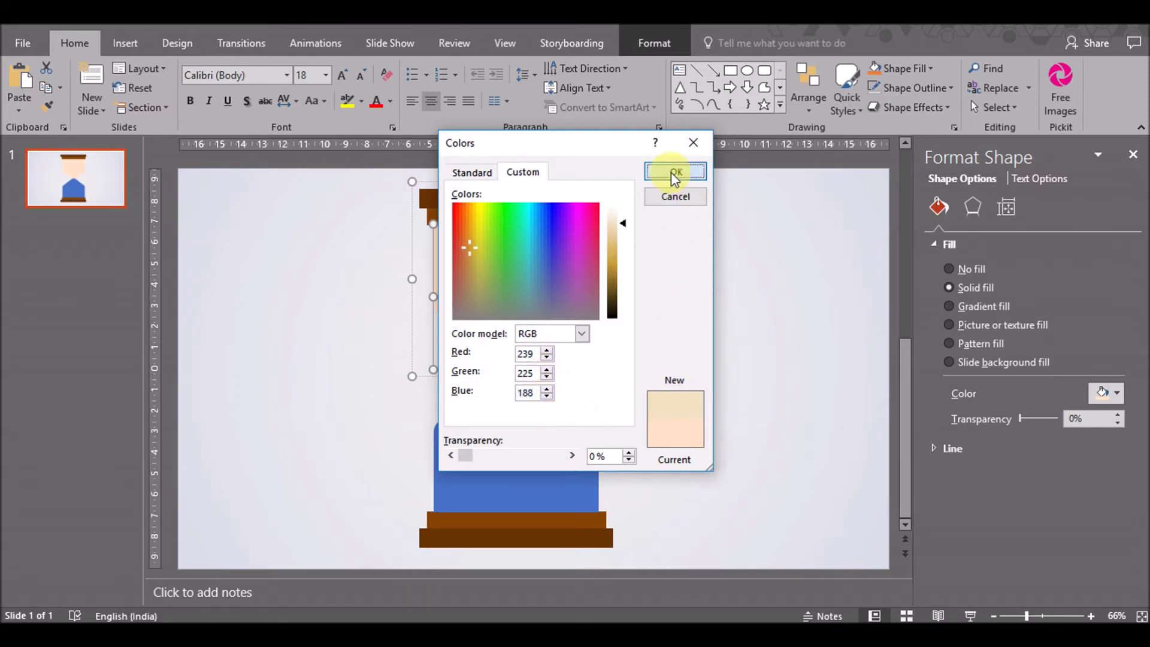
click(675, 172)
Give the lower sand shape the same recent beige fill
click(563, 391)
click(532, 407)
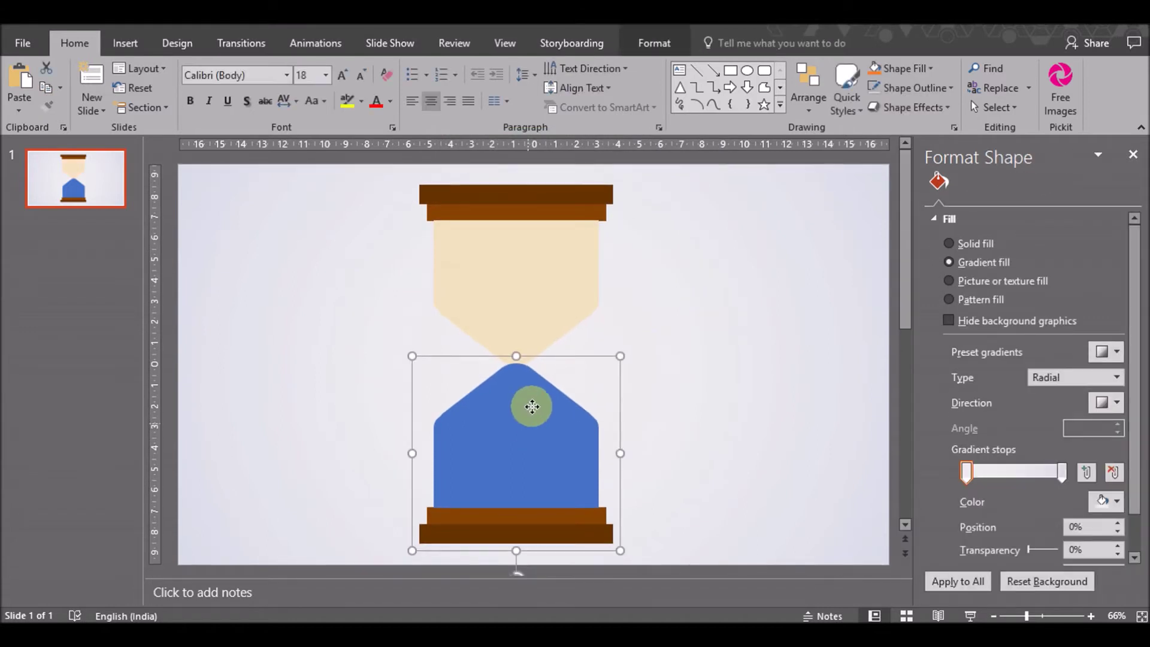
click(532, 406)
click(1104, 393)
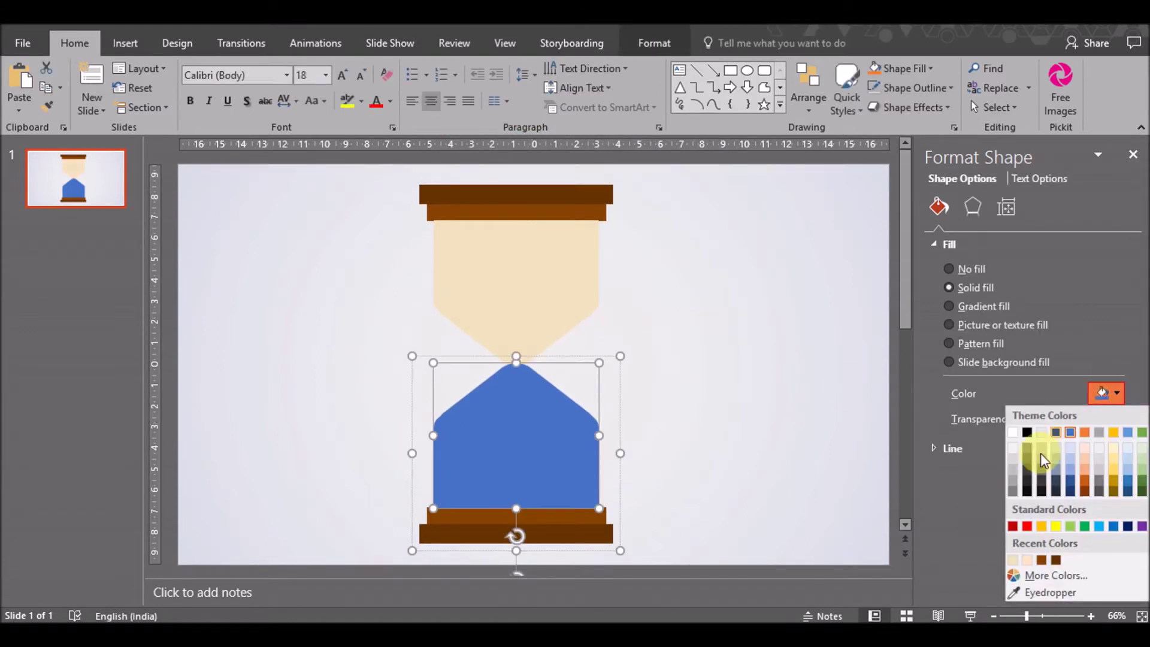
click(1011, 559)
click(804, 410)
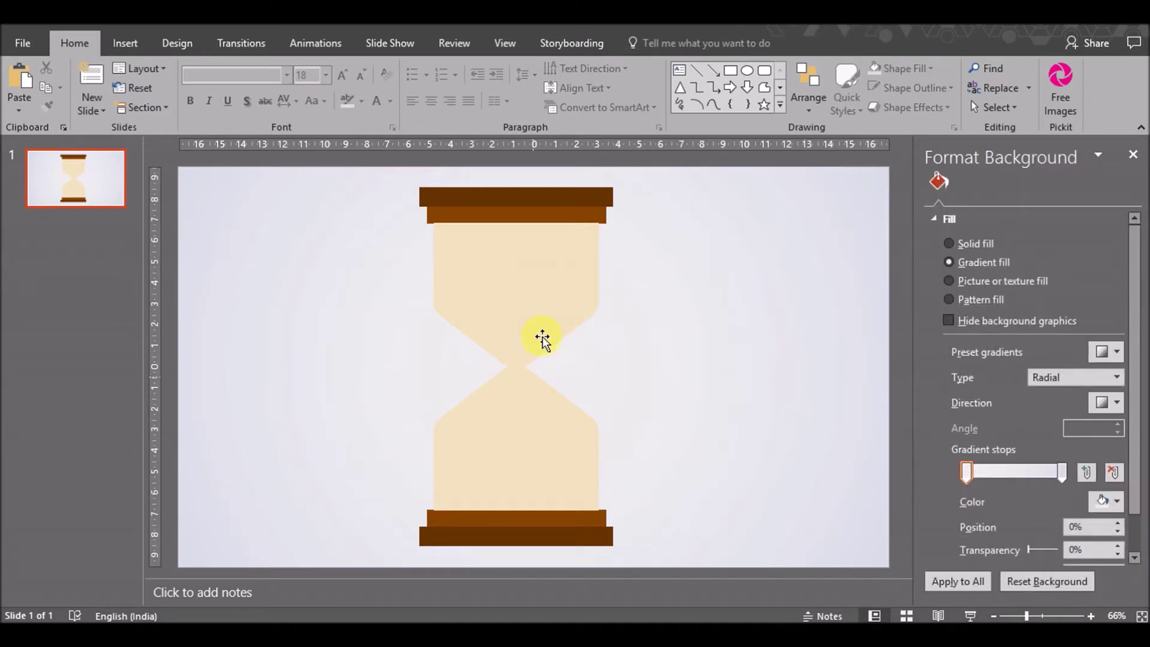
Nudge the upper sand down and the lower sand up so they meet at the waist
click(521, 267)
drag(527, 264, 528, 265)
click(642, 342)
click(517, 413)
key(ctrl+Up)
click(659, 441)
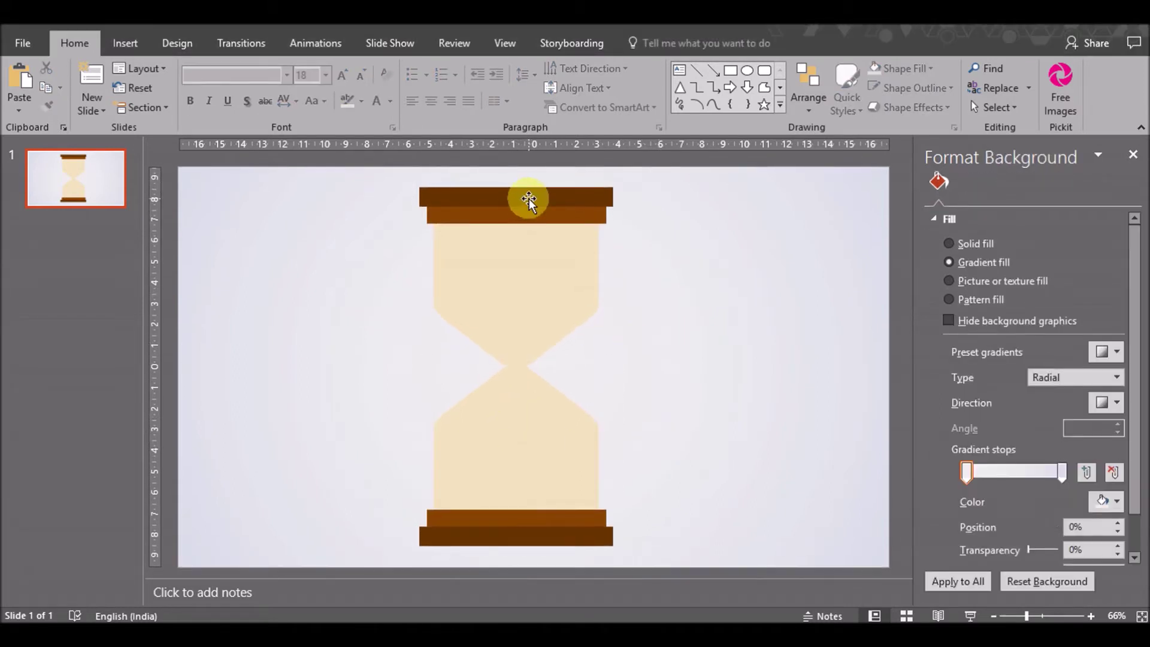
click(530, 199)
Fill the hourglass's top cap bar with custom RGB 58, 35, 19 very dark brown
click(528, 198)
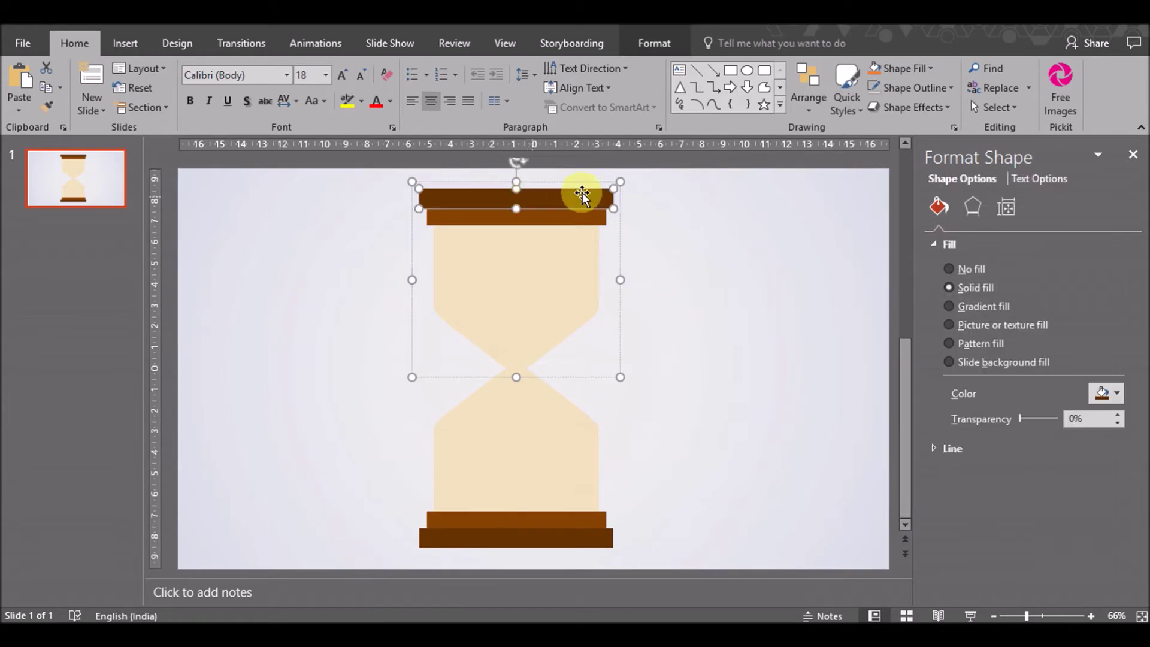
click(1103, 395)
click(1055, 577)
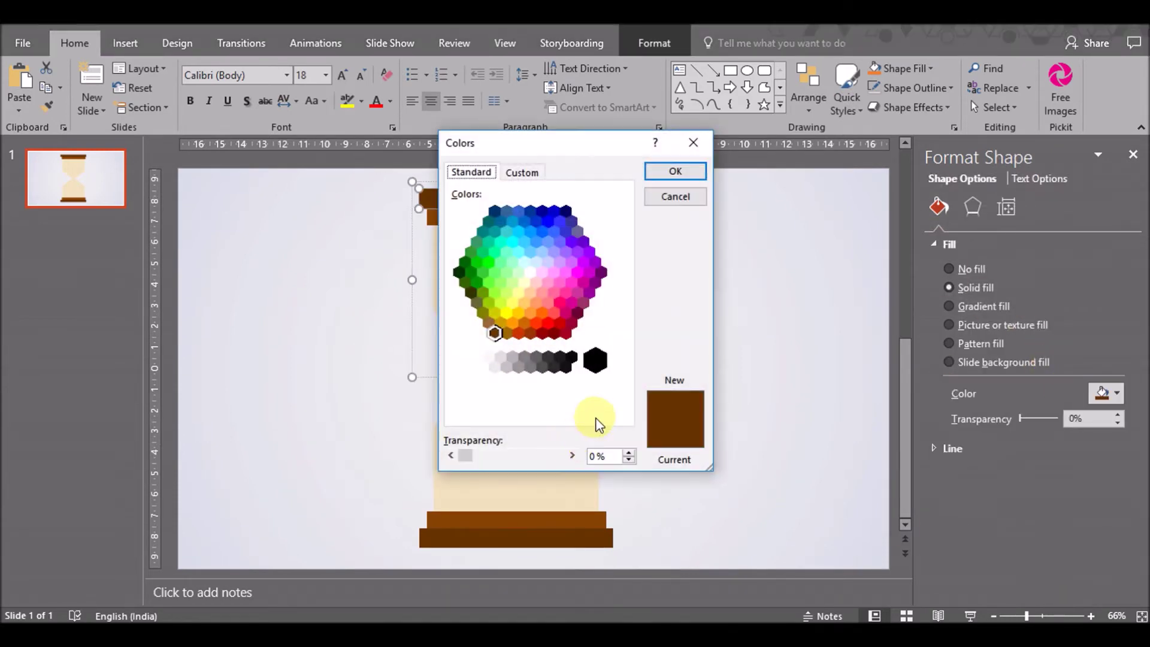
click(529, 174)
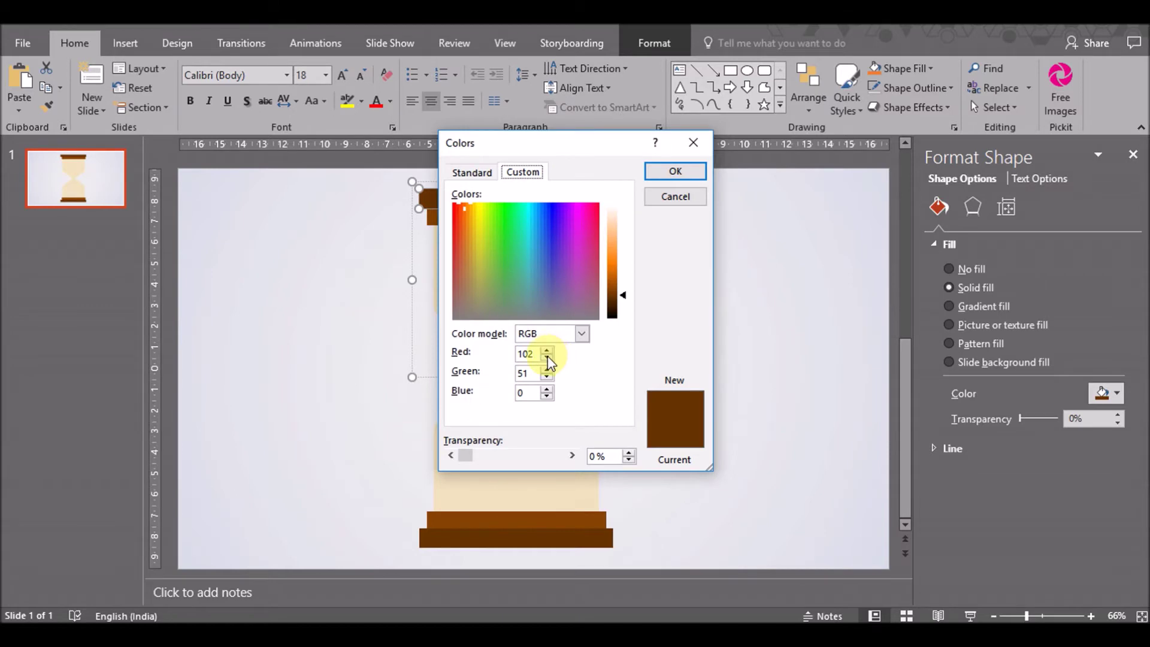
drag(573, 149, 716, 174)
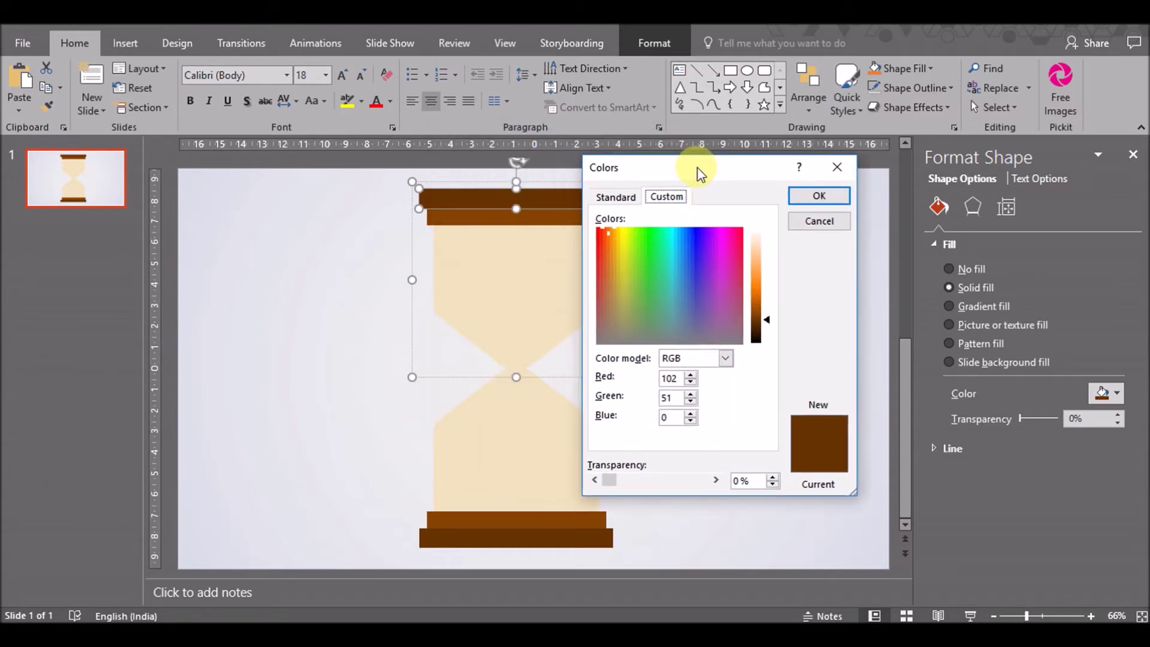
click(691, 383)
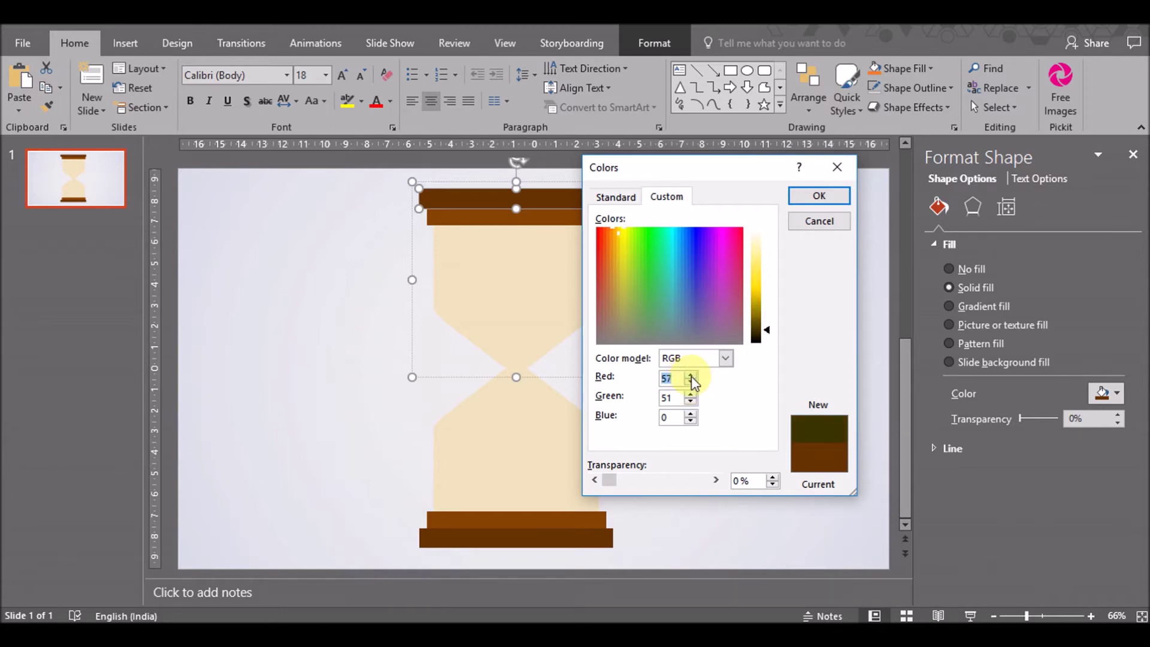
click(690, 402)
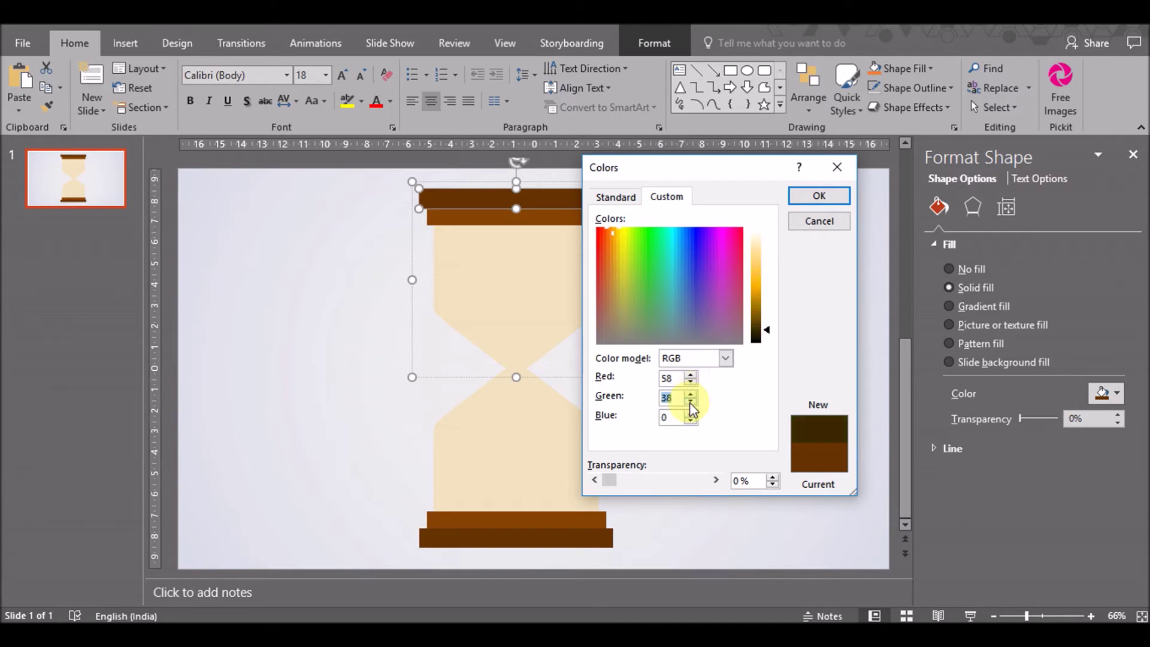
click(691, 414)
click(691, 414)
click(691, 414)
click(691, 414)
click(691, 414)
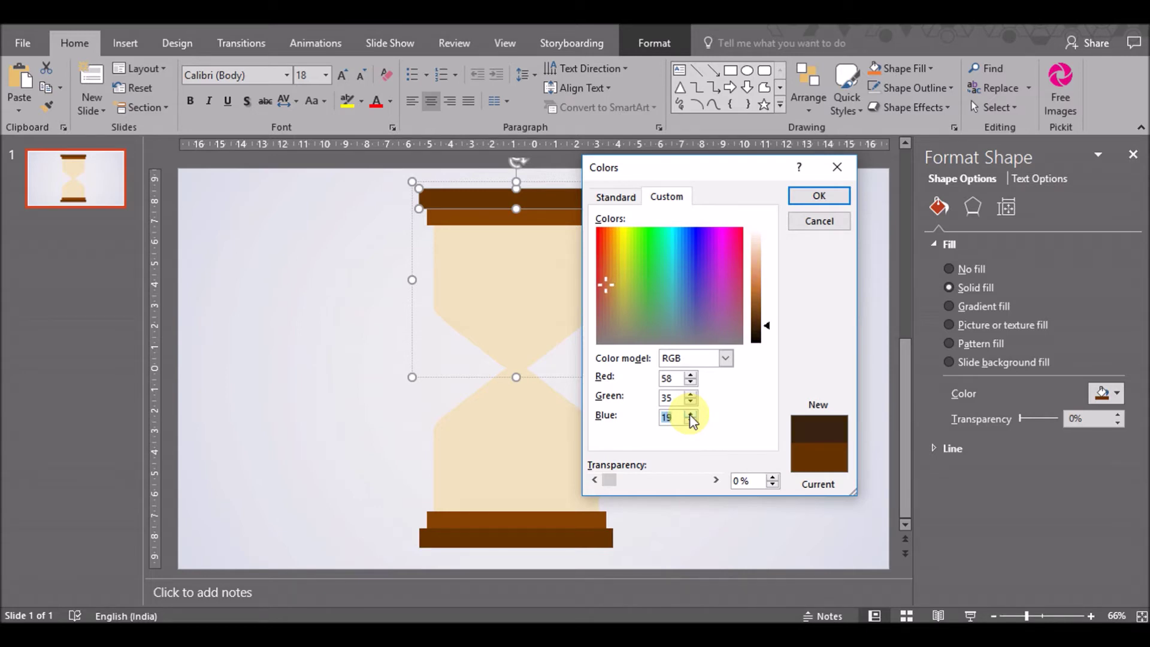
click(805, 202)
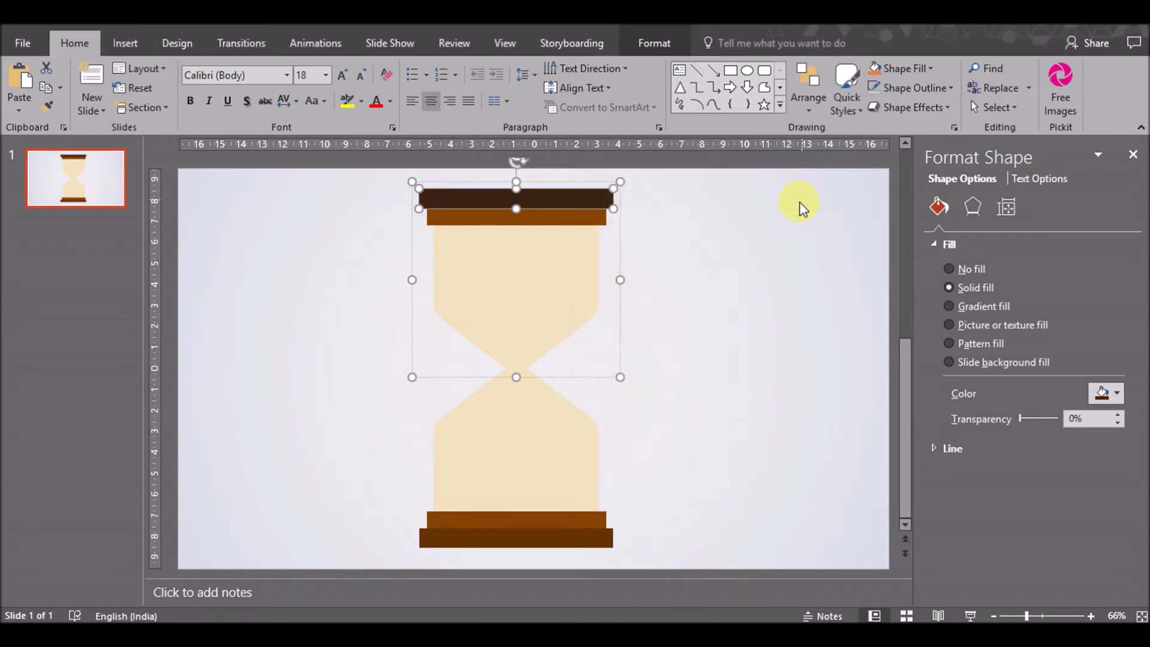
click(713, 317)
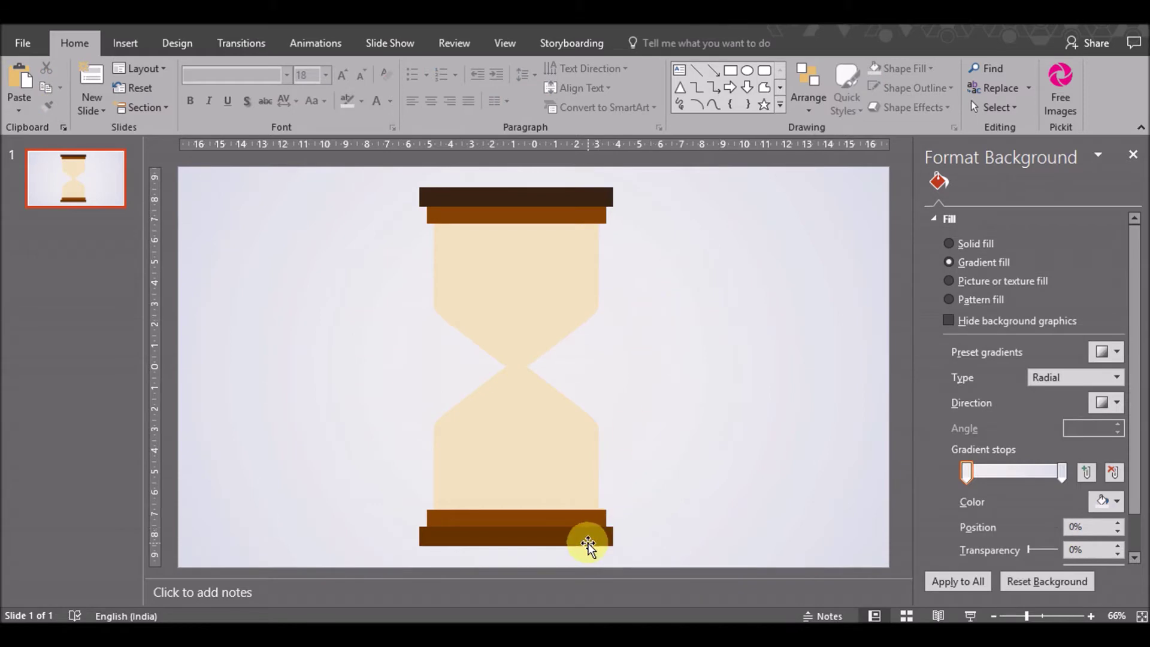
Give the bottom cap bar the recent very dark brown fill
click(588, 543)
click(577, 534)
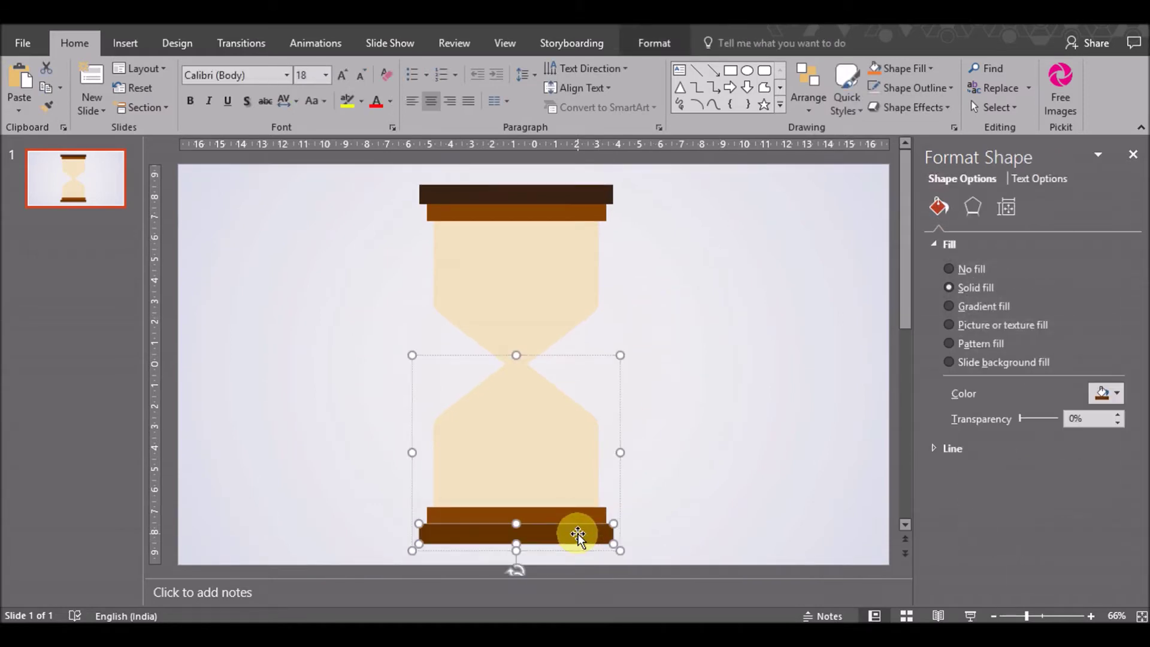
click(1113, 396)
click(1013, 559)
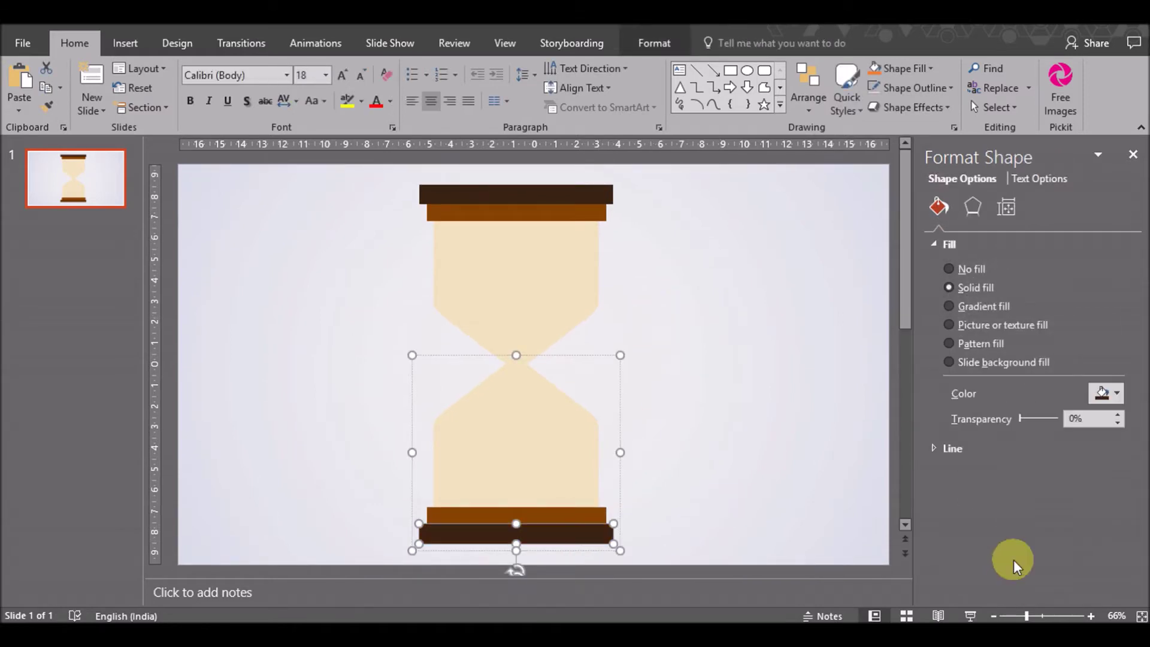
click(800, 342)
Darken the upper inner bar to custom RGB 100, 50, 0 brown
click(574, 213)
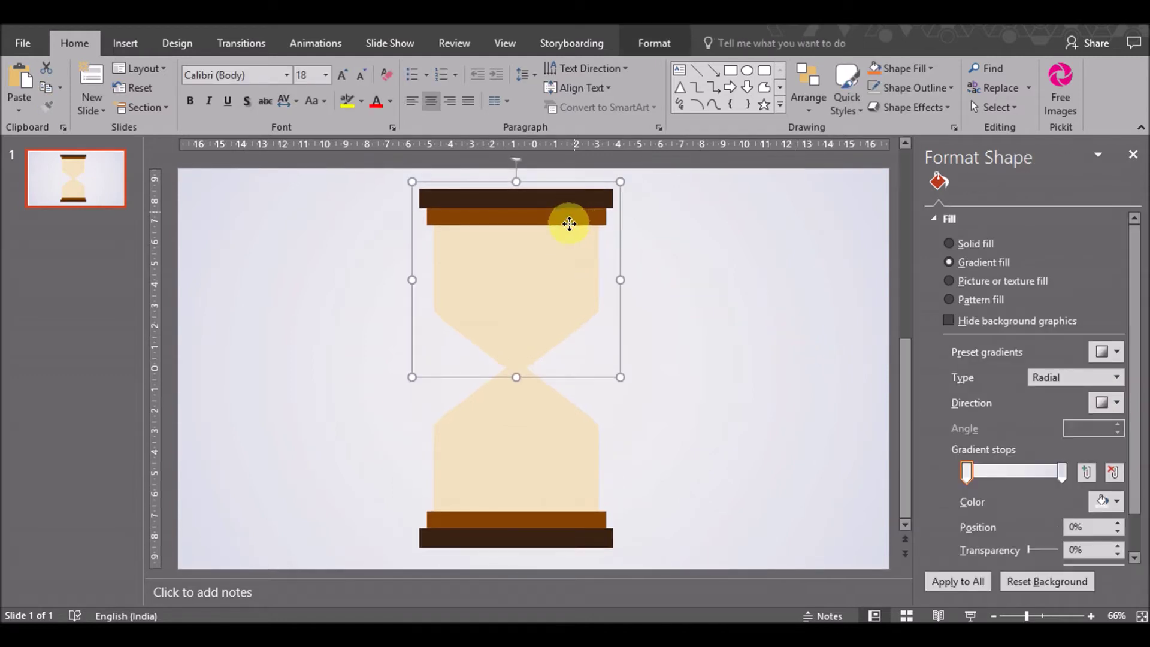
click(572, 219)
click(1105, 394)
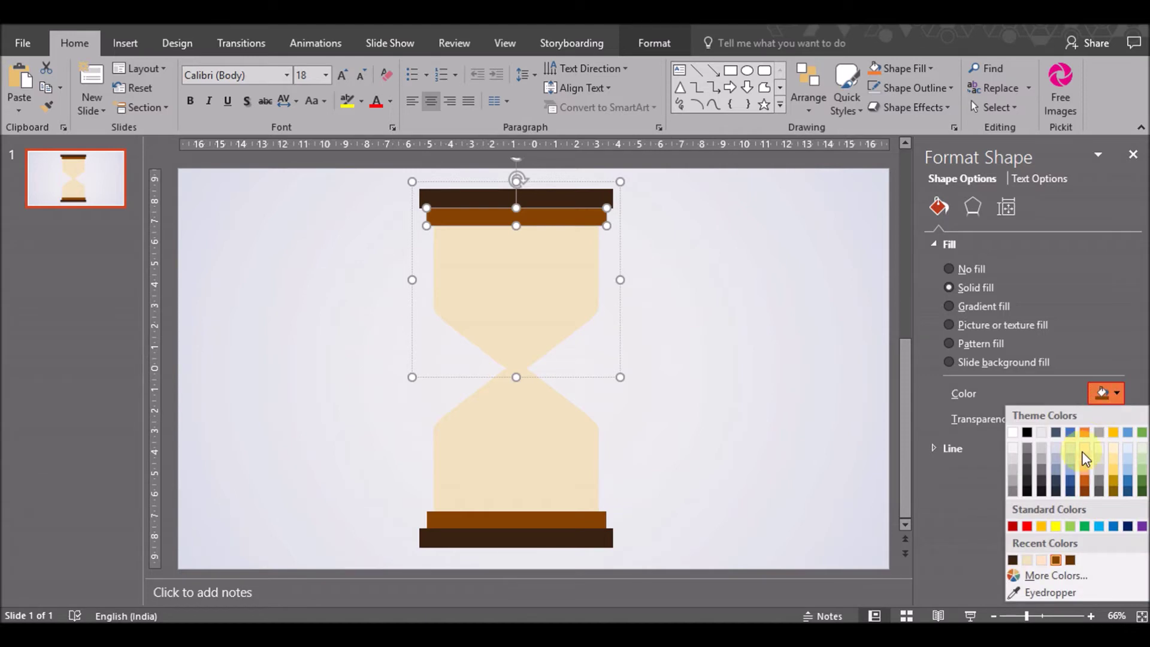
click(1046, 575)
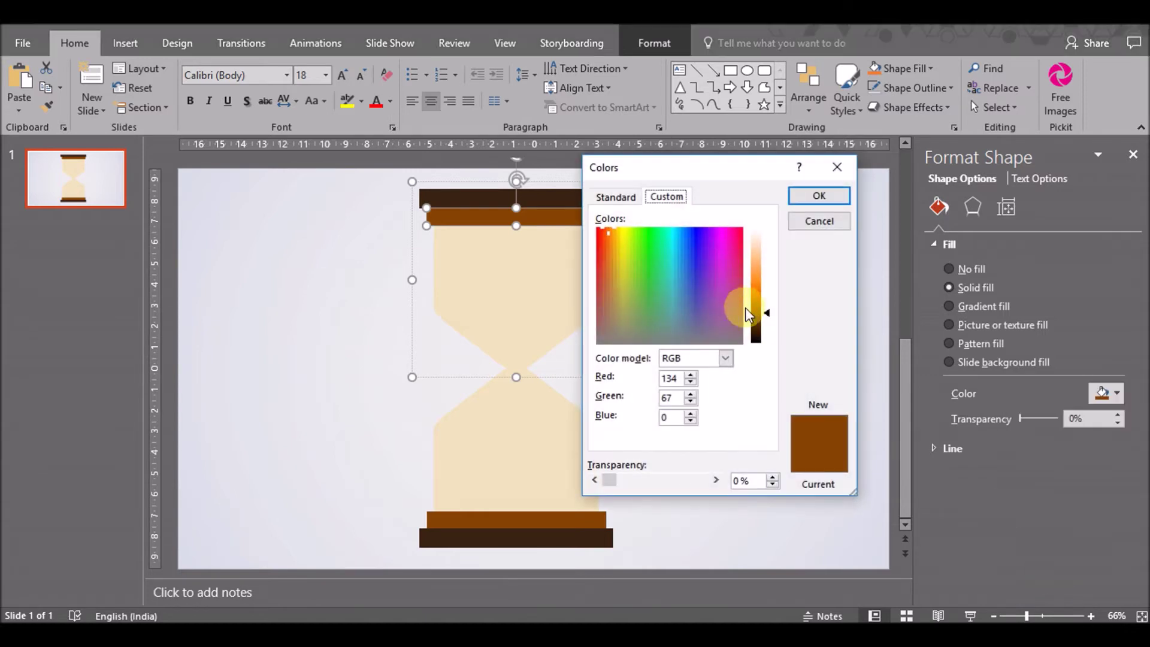
drag(765, 314, 768, 325)
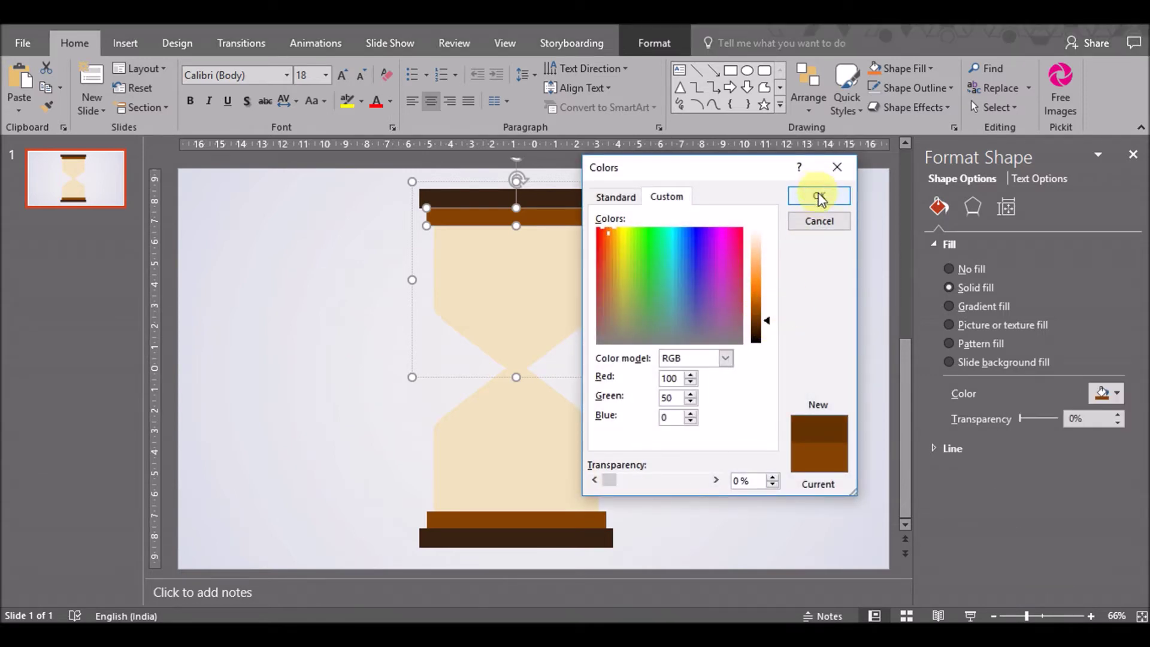
click(816, 197)
click(745, 306)
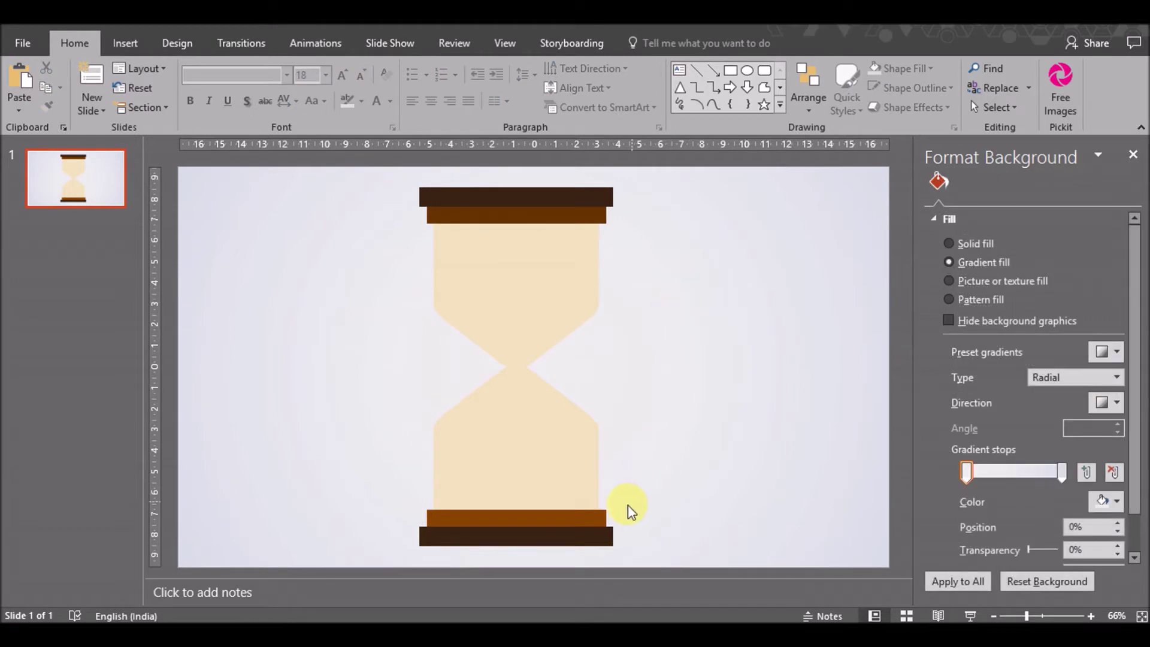
Apply the recent RGB 100, 50, 0 brown to the lower inner bar
click(584, 523)
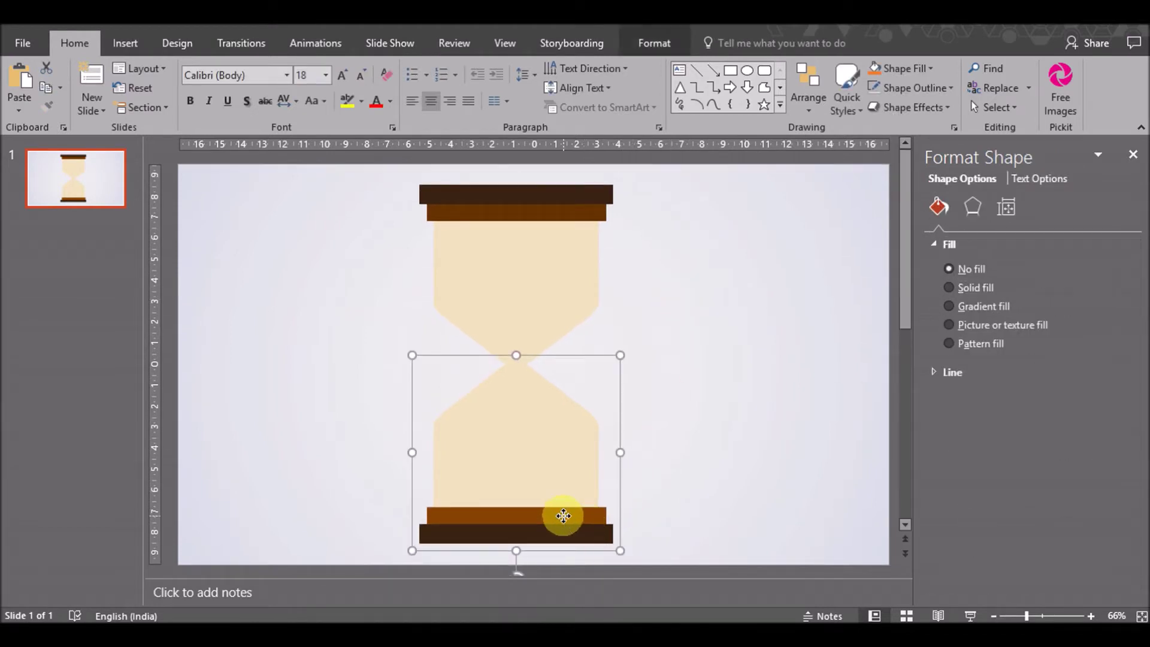
click(564, 515)
click(1103, 393)
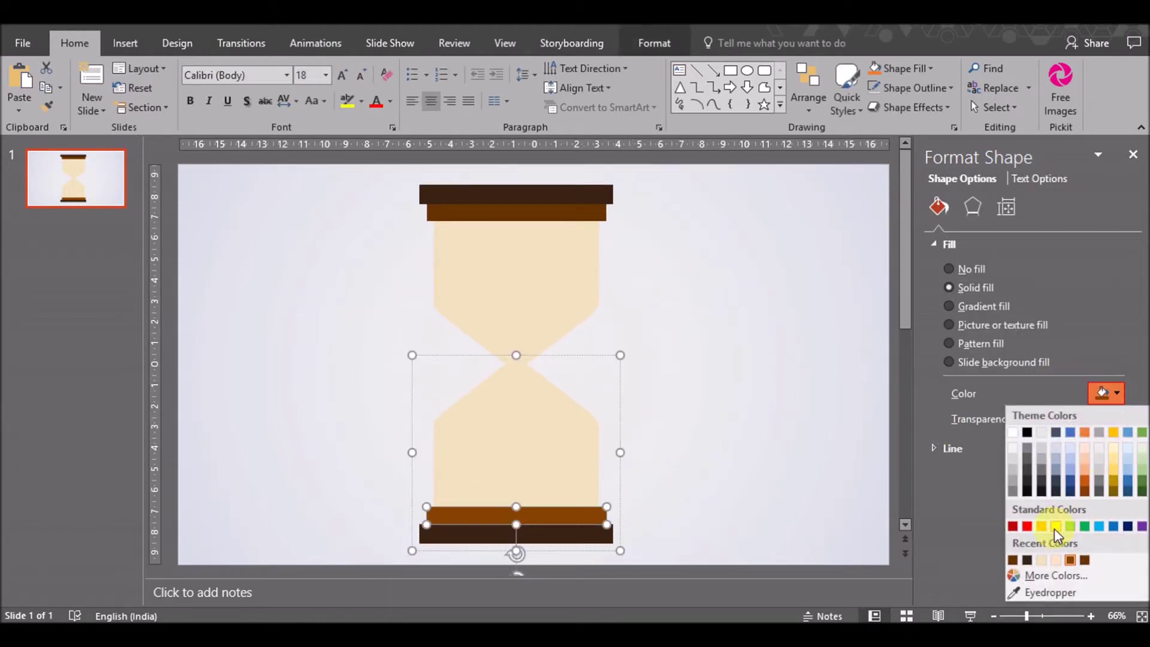
click(1016, 562)
click(868, 479)
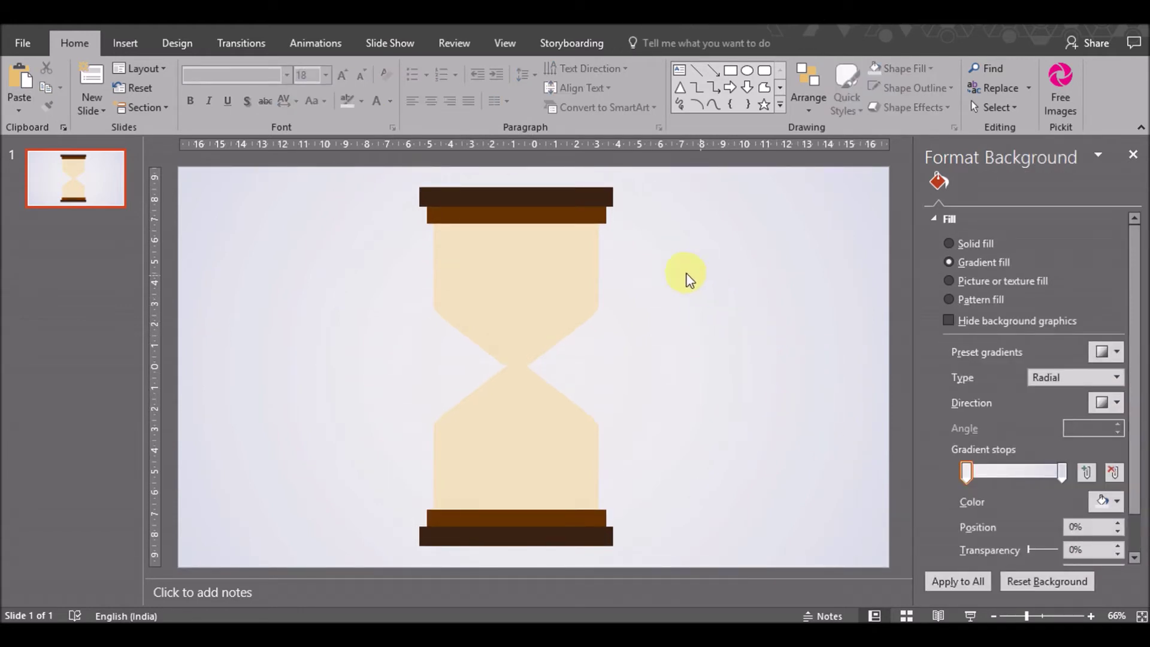
click(568, 288)
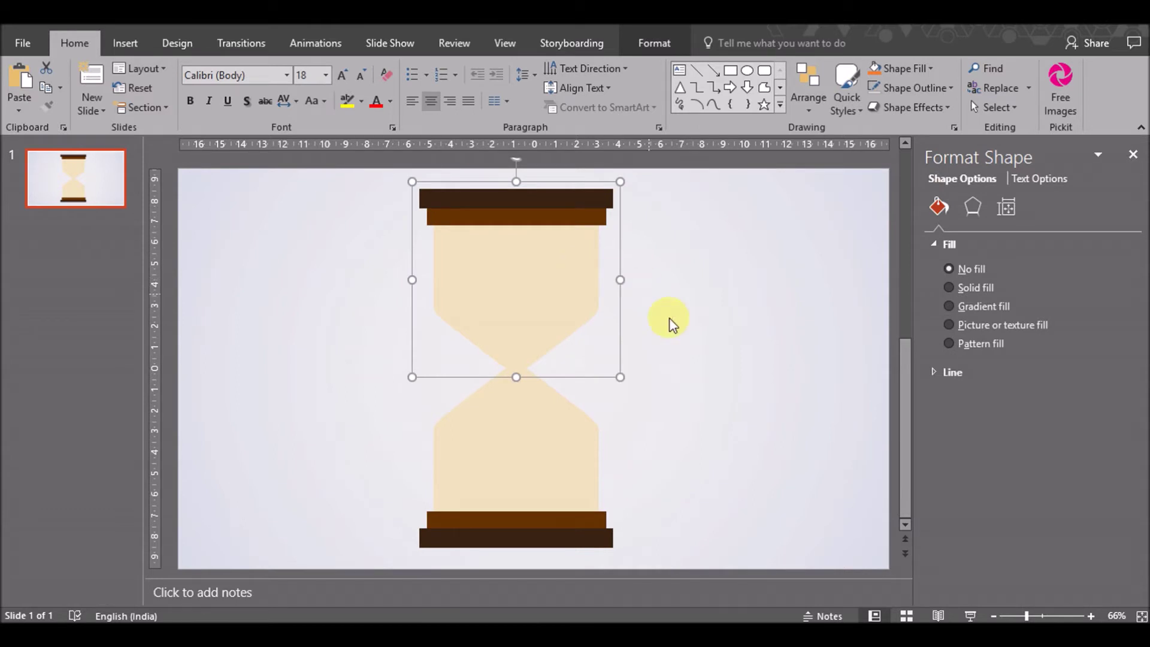
Draw a triangle shape on the slide
click(138, 43)
click(287, 90)
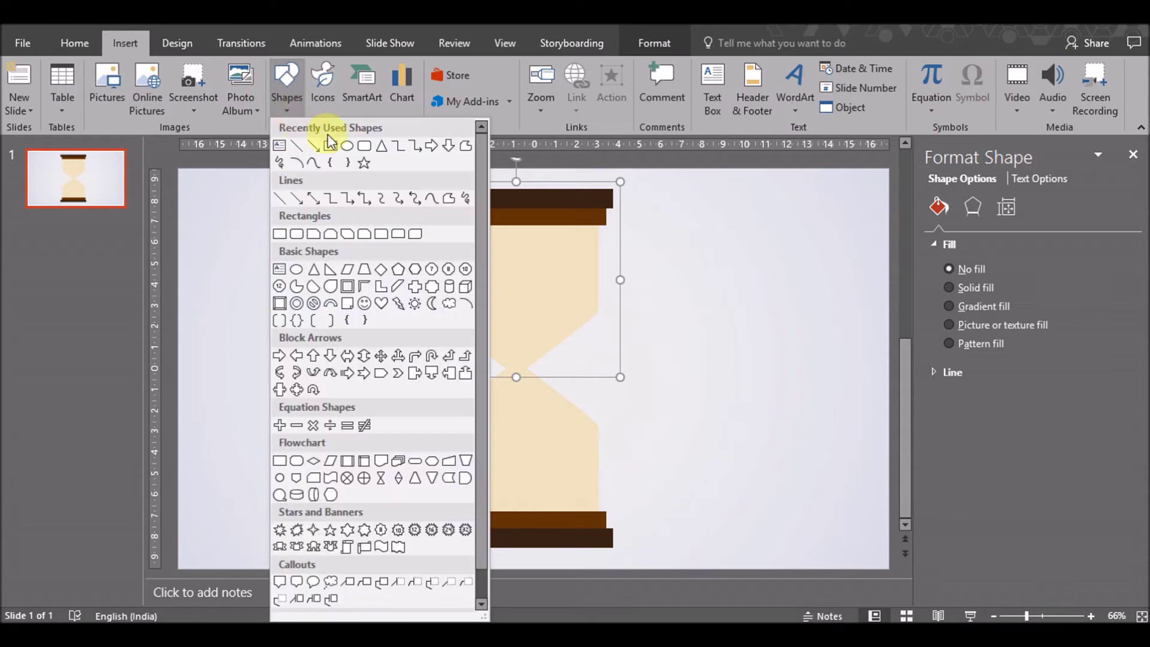
click(378, 147)
drag(243, 272, 376, 344)
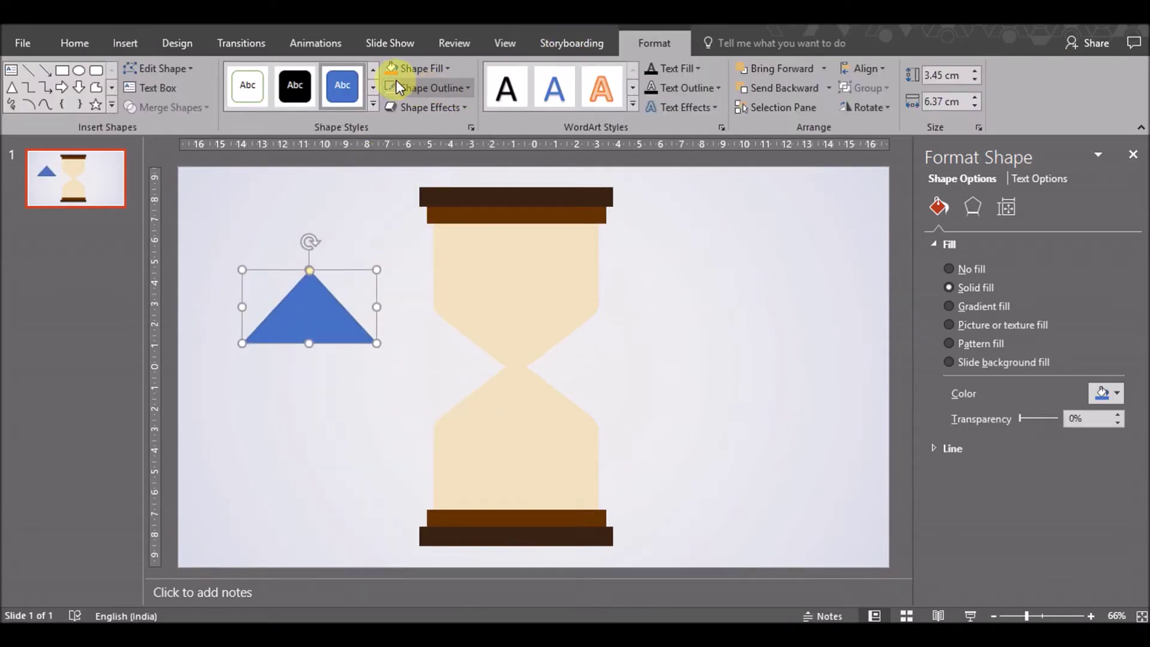
Flip the triangle vertically and place it in the upper bulb above the neck
click(864, 107)
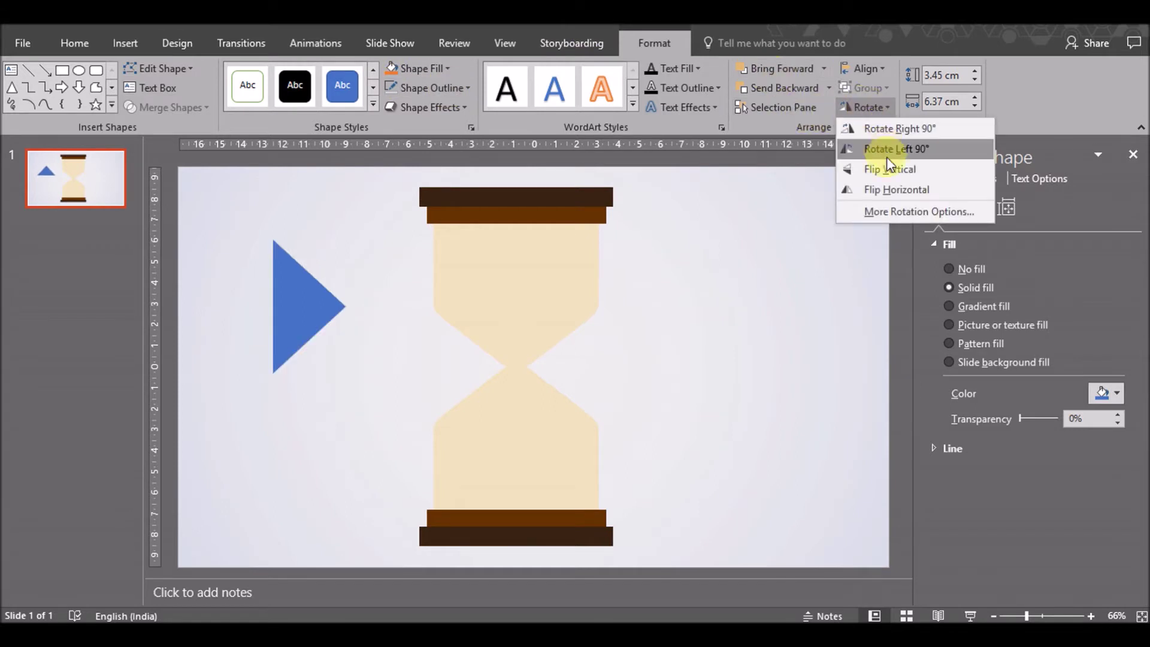
click(881, 167)
mouse_move(303, 288)
mouse_down()
mouse_move(459, 297)
mouse_move(510, 315)
mouse_up()
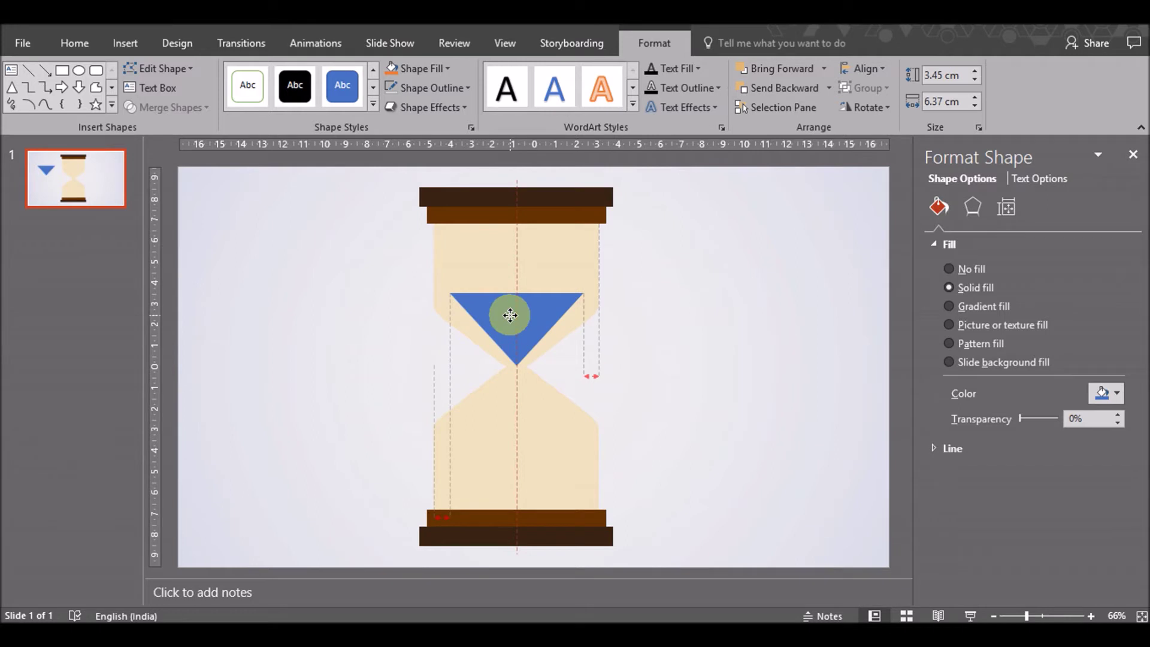
drag(510, 315, 519, 317)
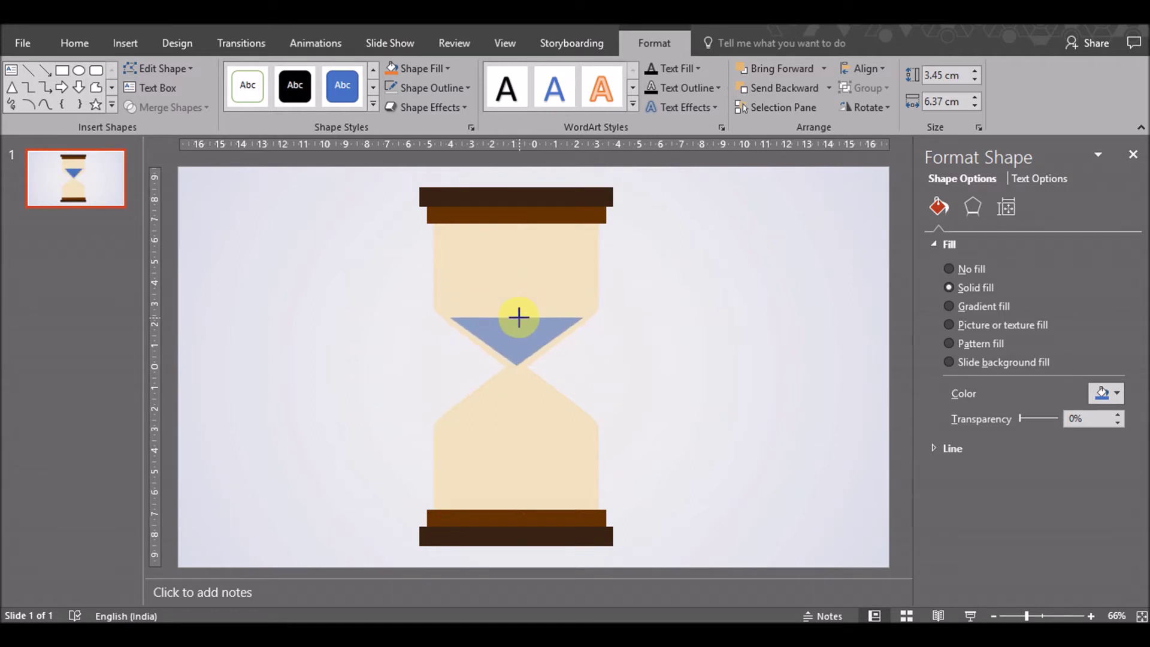
Shorten the triangle to 2.37 cm, widen it to 6.5 cm, and nudge it toward the neck
drag(519, 317, 518, 317)
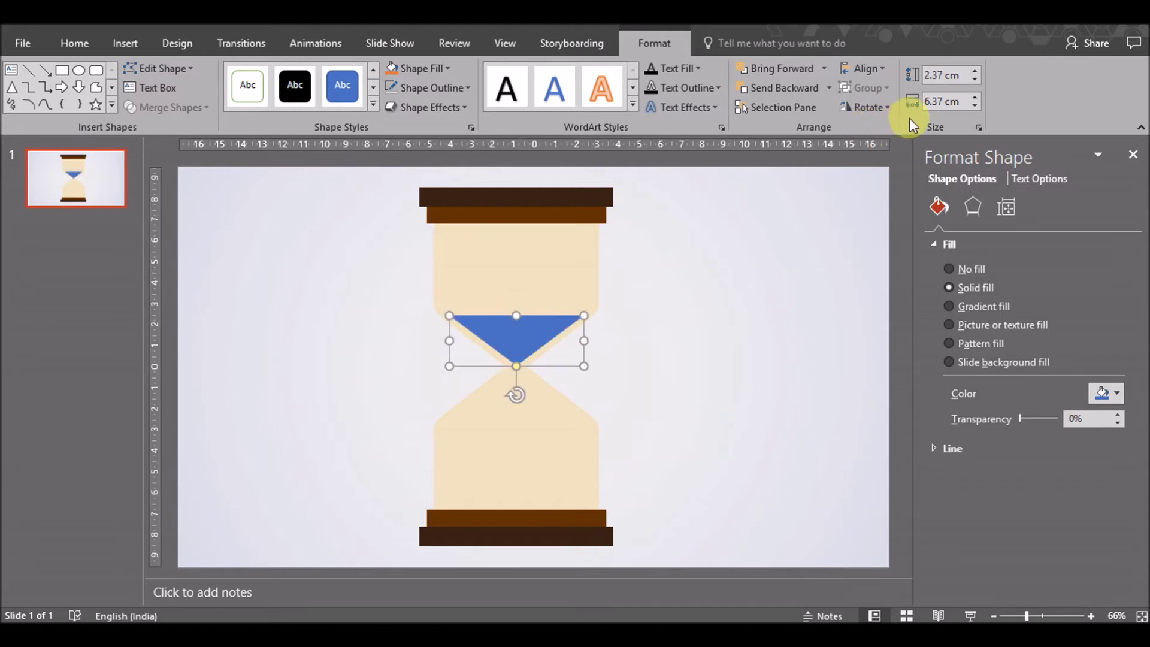
click(978, 96)
drag(501, 334, 531, 343)
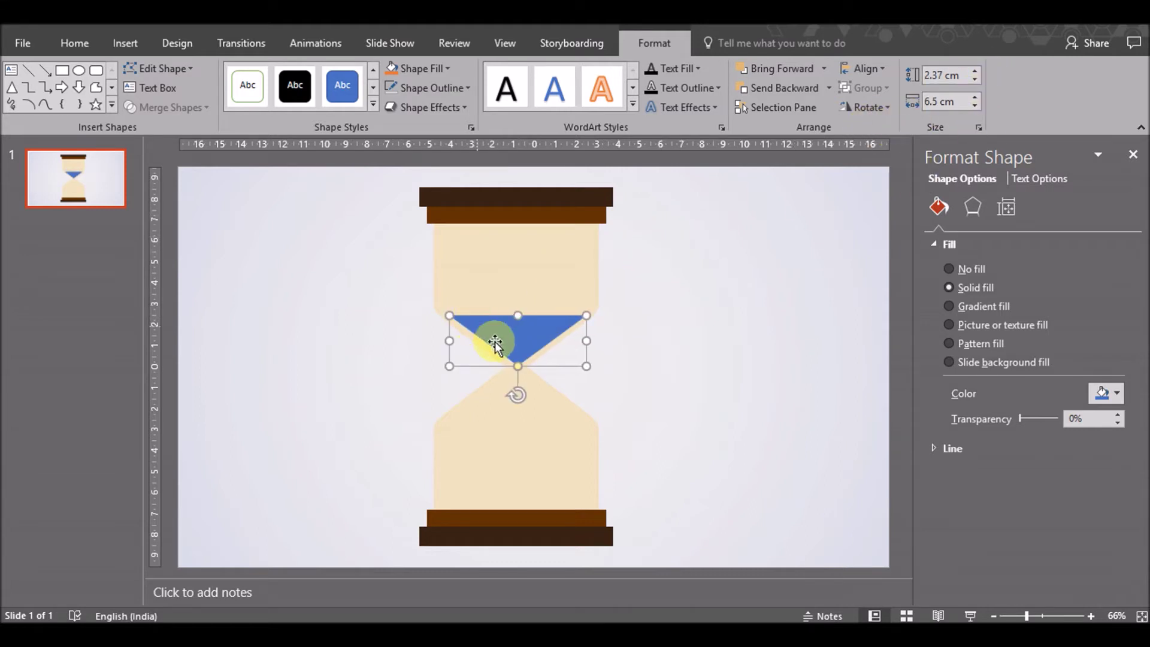
key(ctrl+Down)
key(ctrl+Down)
key(ctrl+Down)
key(ctrl+Down)
key(ctrl+Up)
key(ctrl+Up)
key(ctrl+Up)
drag(525, 322, 519, 308)
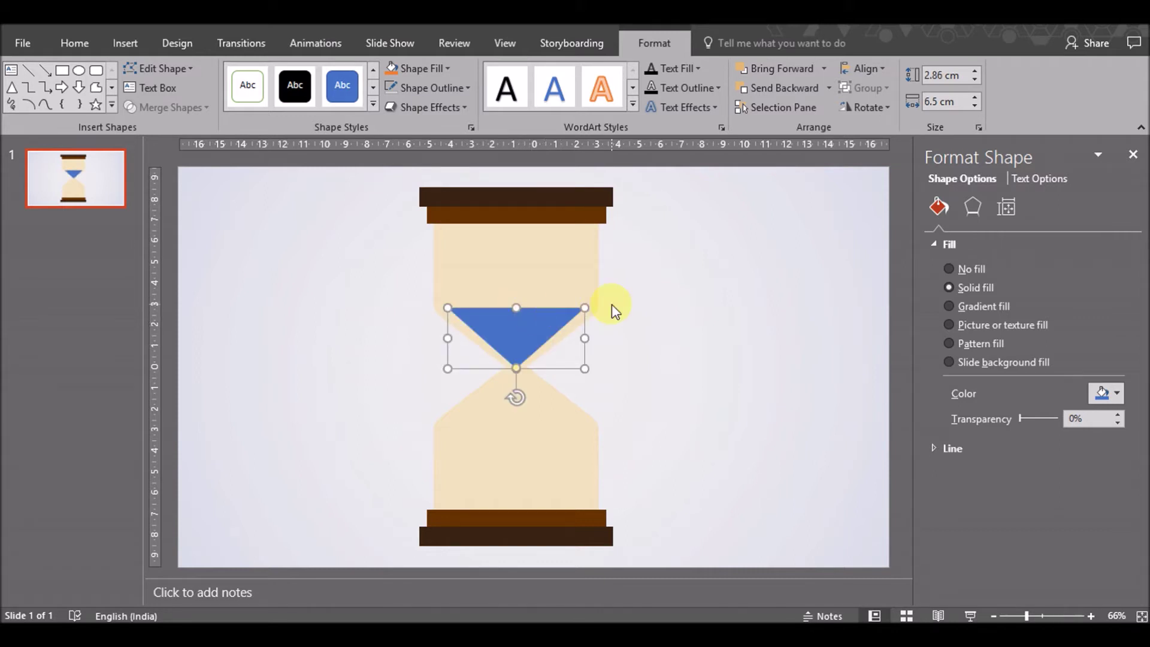
key(ctrl+Down)
key(ctrl+Down)
key(ctrl+Down)
key(ctrl+Down)
key(ctrl+Down)
key(ctrl+Down)
key(ctrl+Down)
key(ctrl+Down)
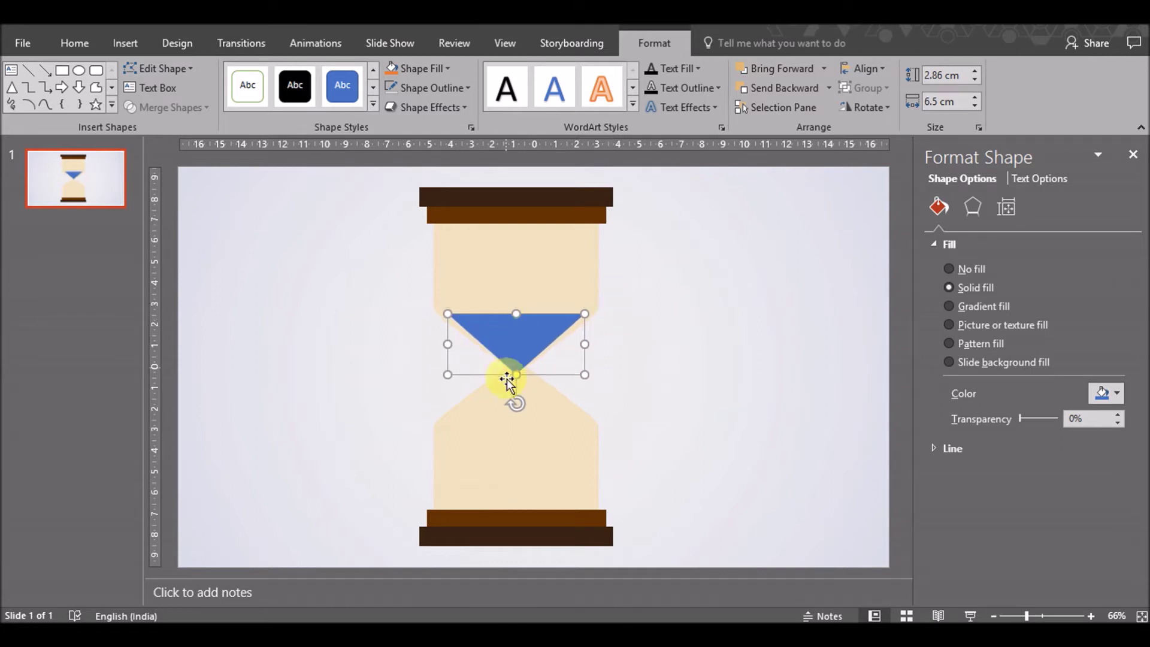
Resize the triangle to 2.69 cm tall by 7 cm wide with its tip at the neck
drag(517, 309, 520, 345)
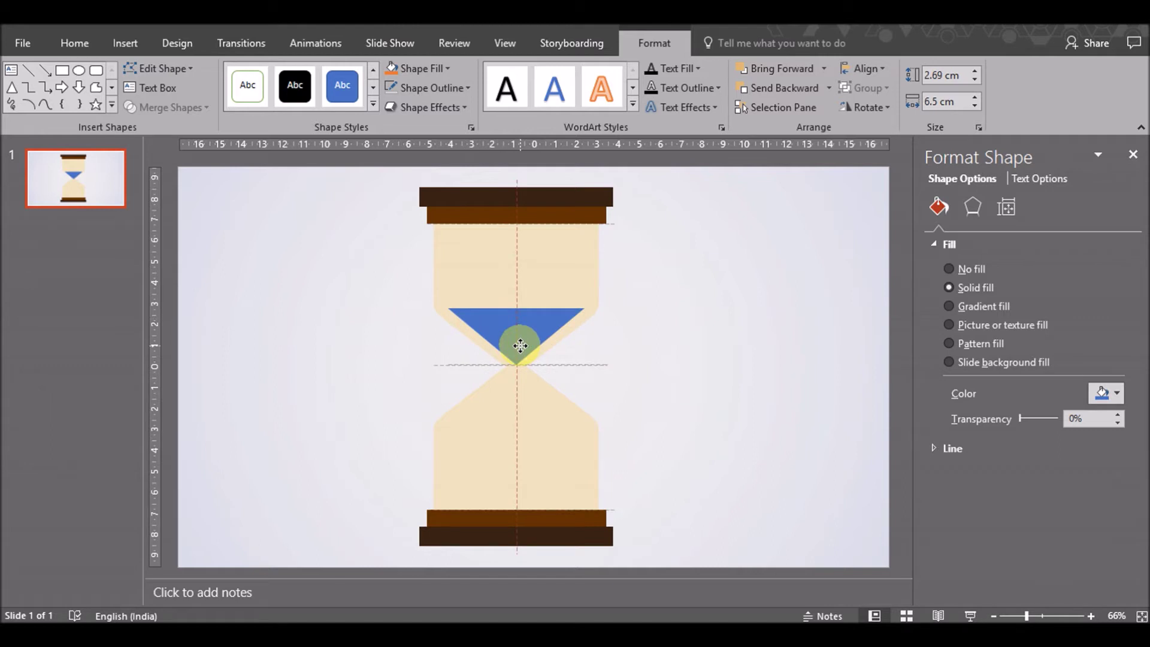
drag(520, 346, 519, 343)
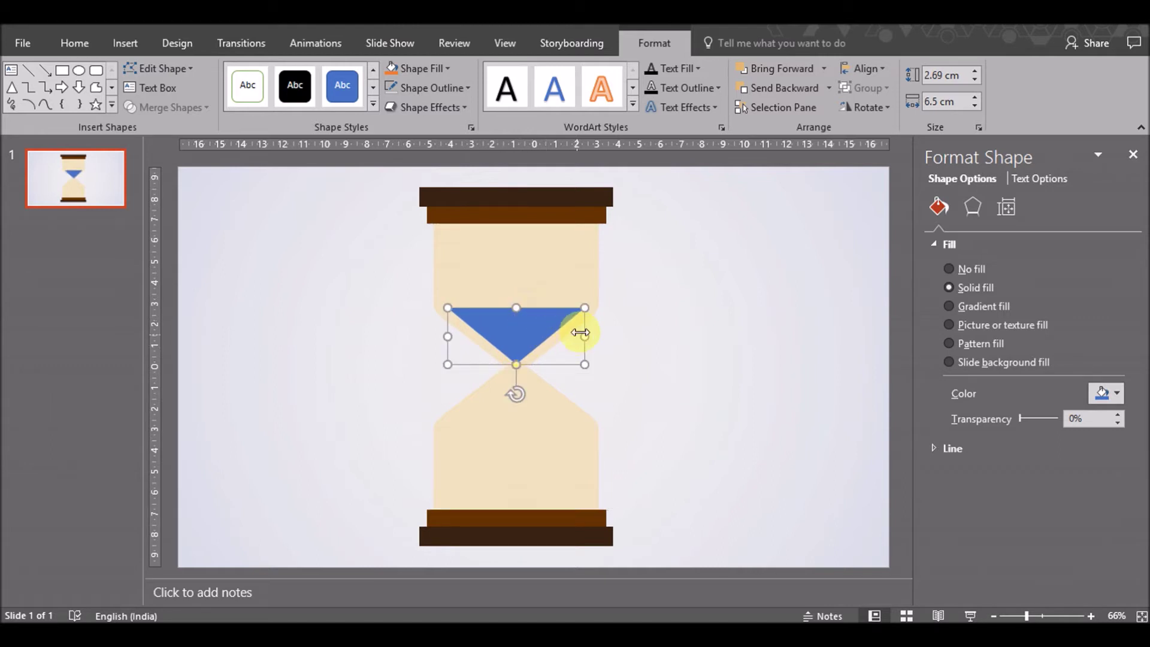
click(976, 98)
click(976, 98)
drag(519, 340, 515, 342)
click(975, 99)
click(975, 99)
drag(552, 334, 532, 339)
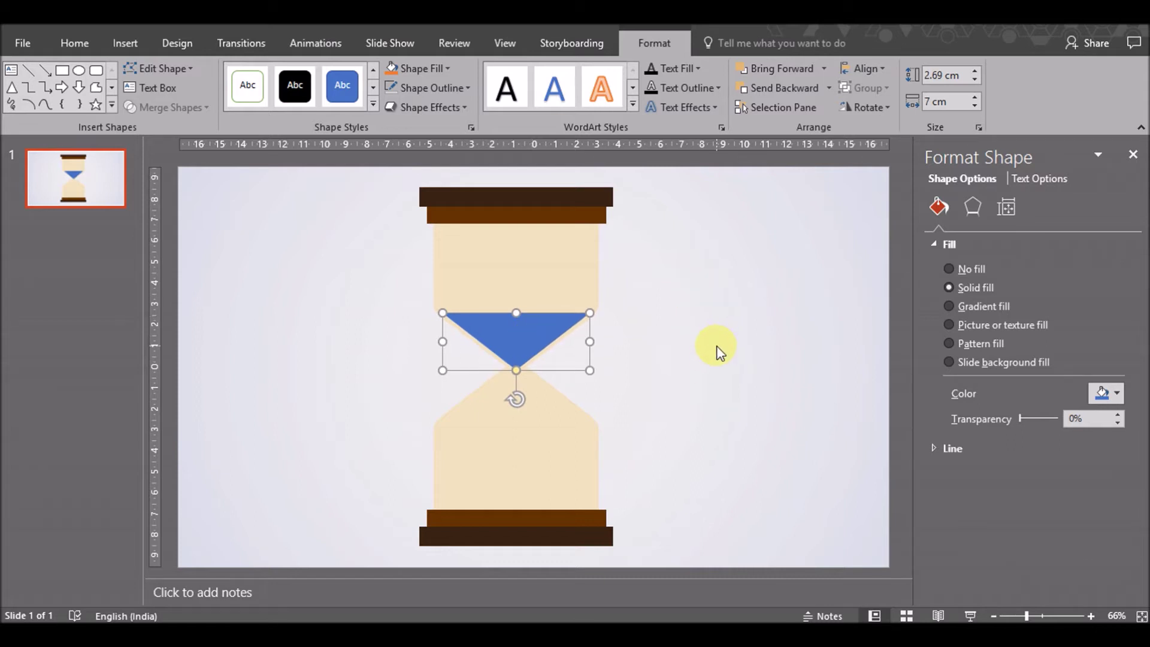
click(1114, 394)
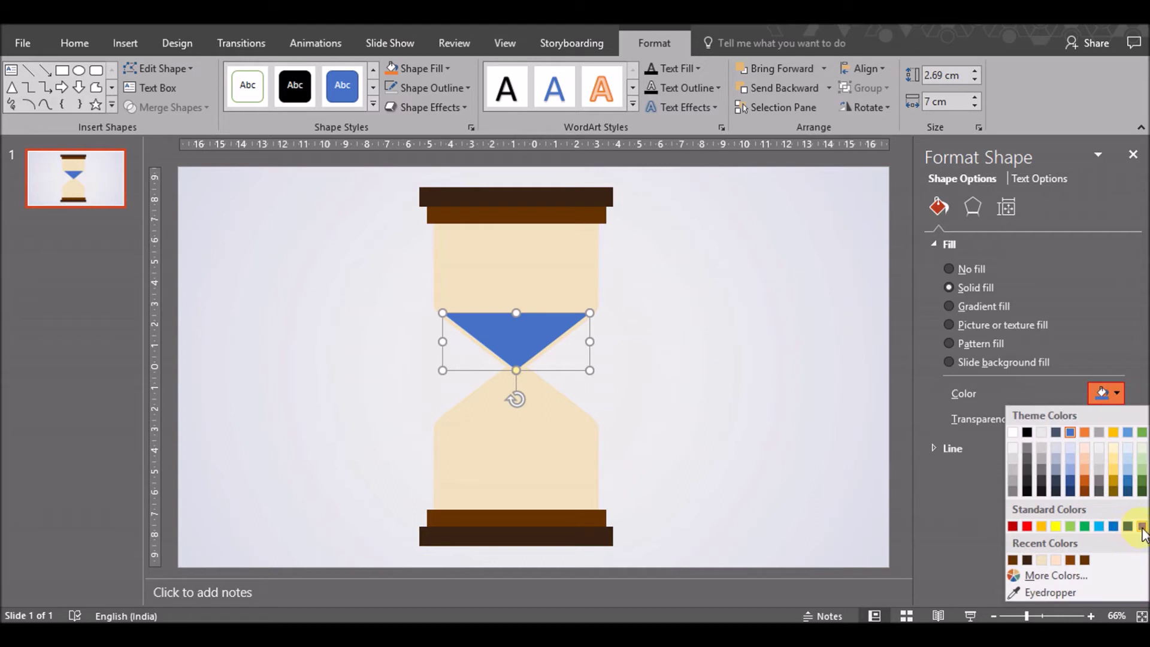
Try purple and dark gold fills on the triangle, then a custom orange-brown
click(1142, 526)
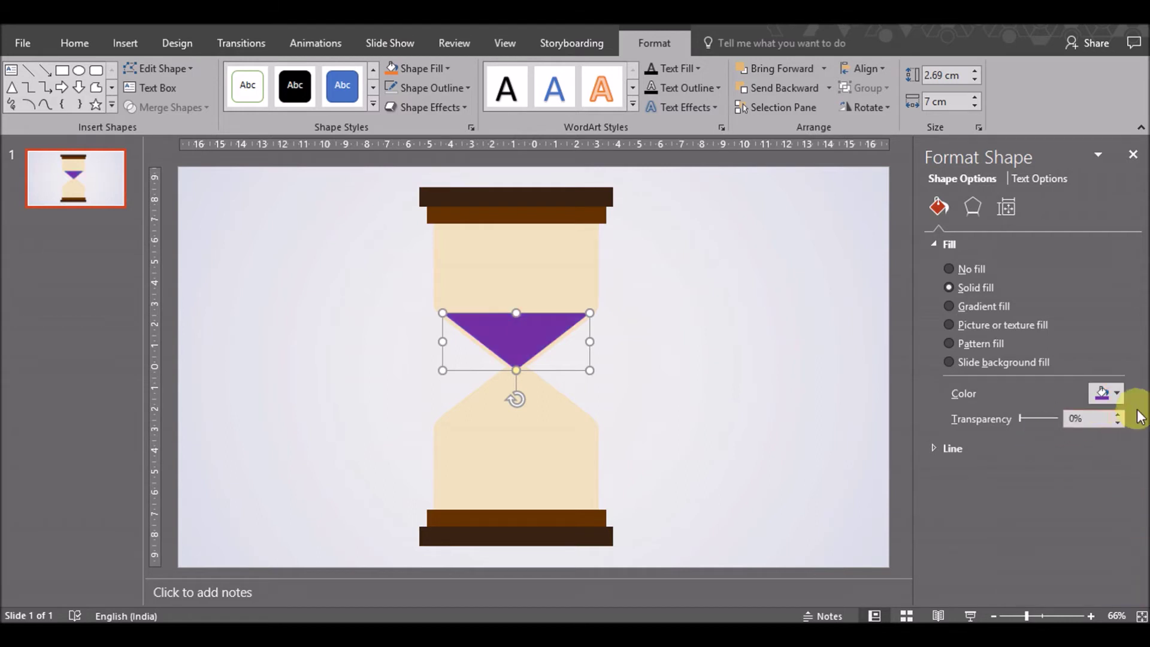
click(1117, 397)
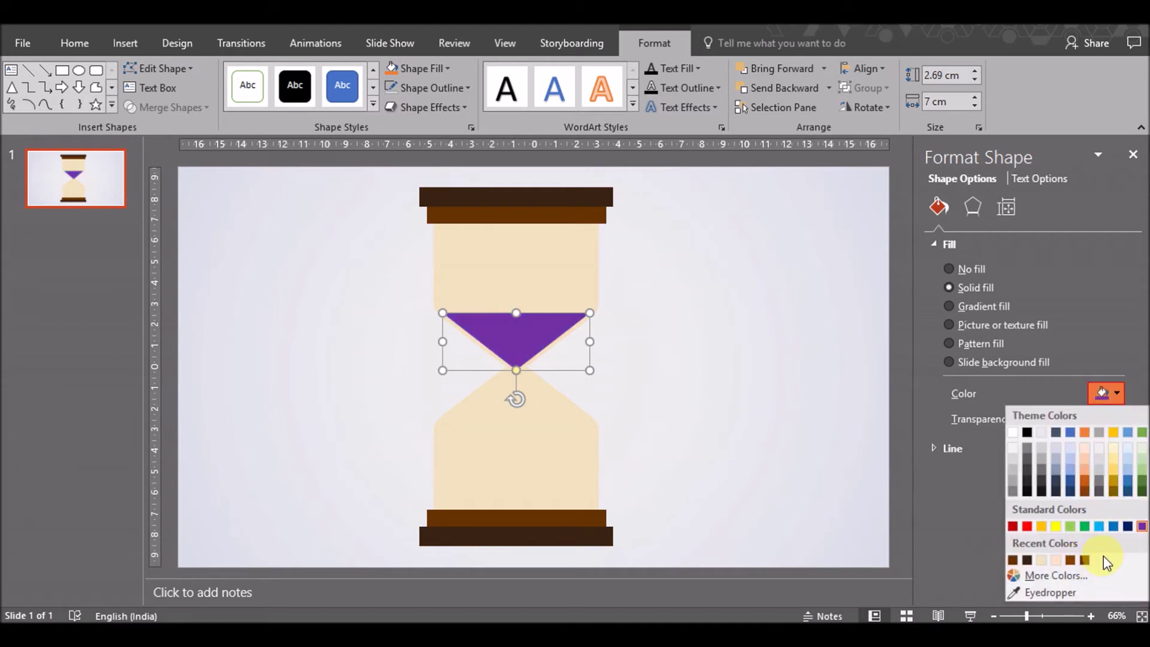
click(1113, 483)
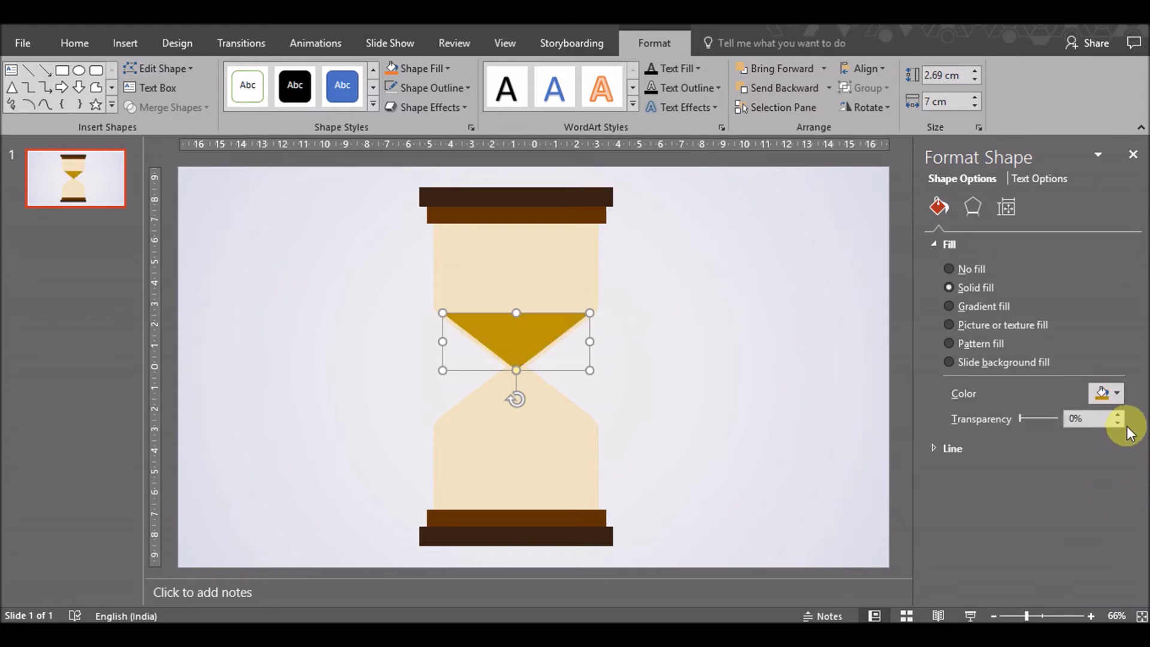
click(1119, 399)
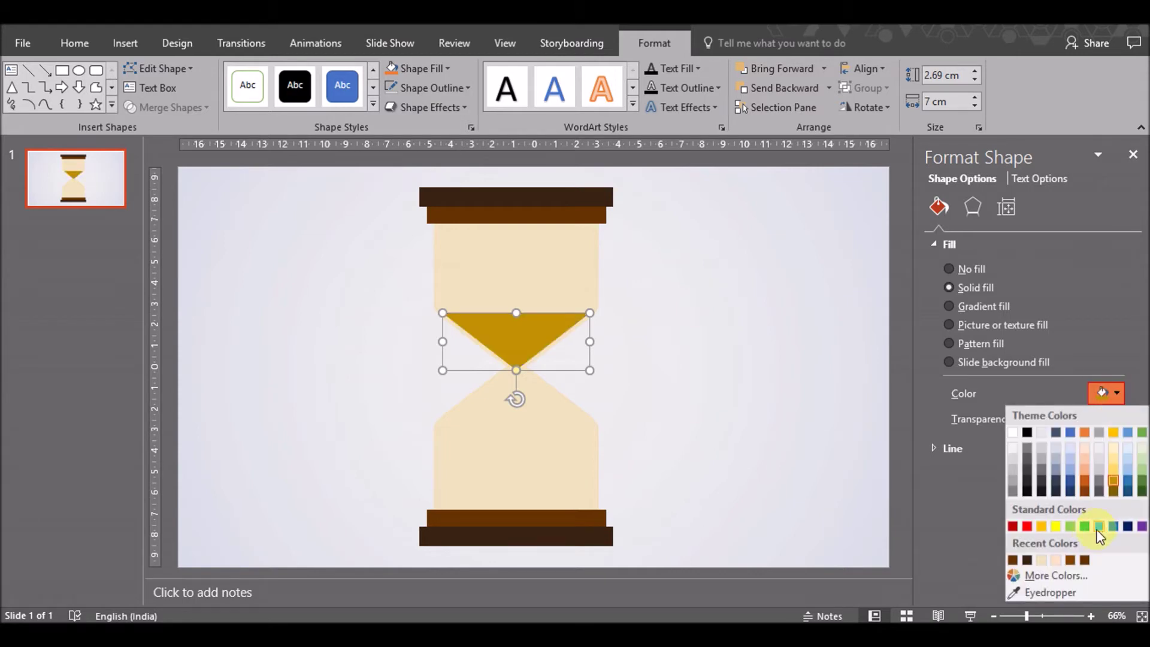
click(1060, 576)
drag(767, 301, 770, 313)
drag(613, 227, 608, 227)
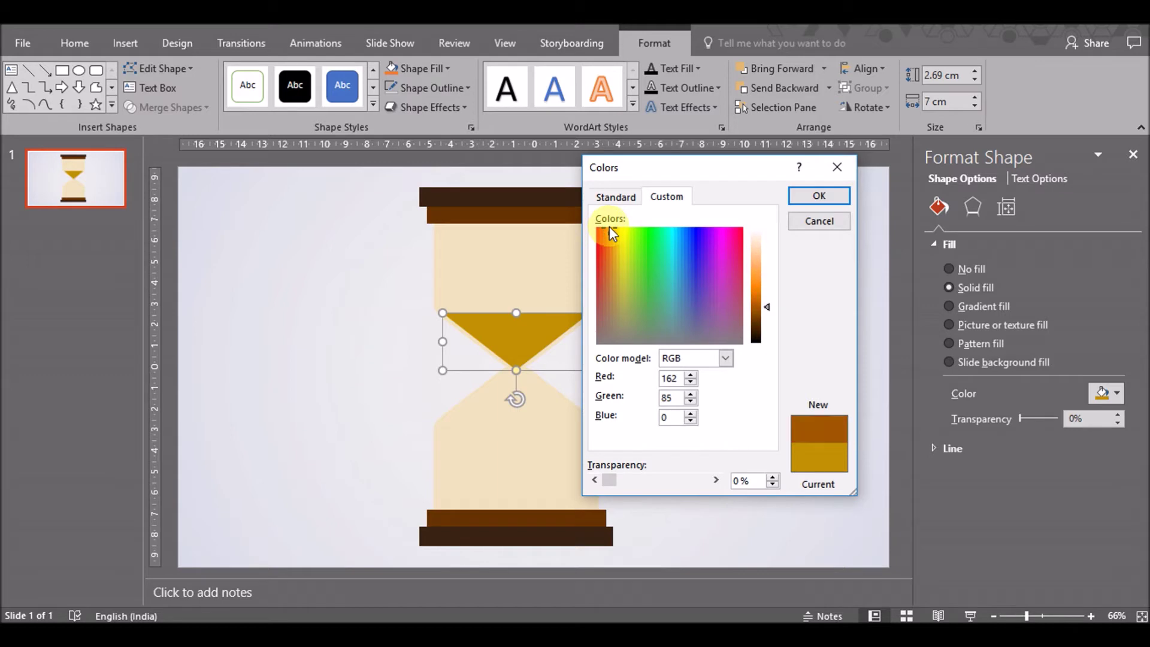
click(815, 197)
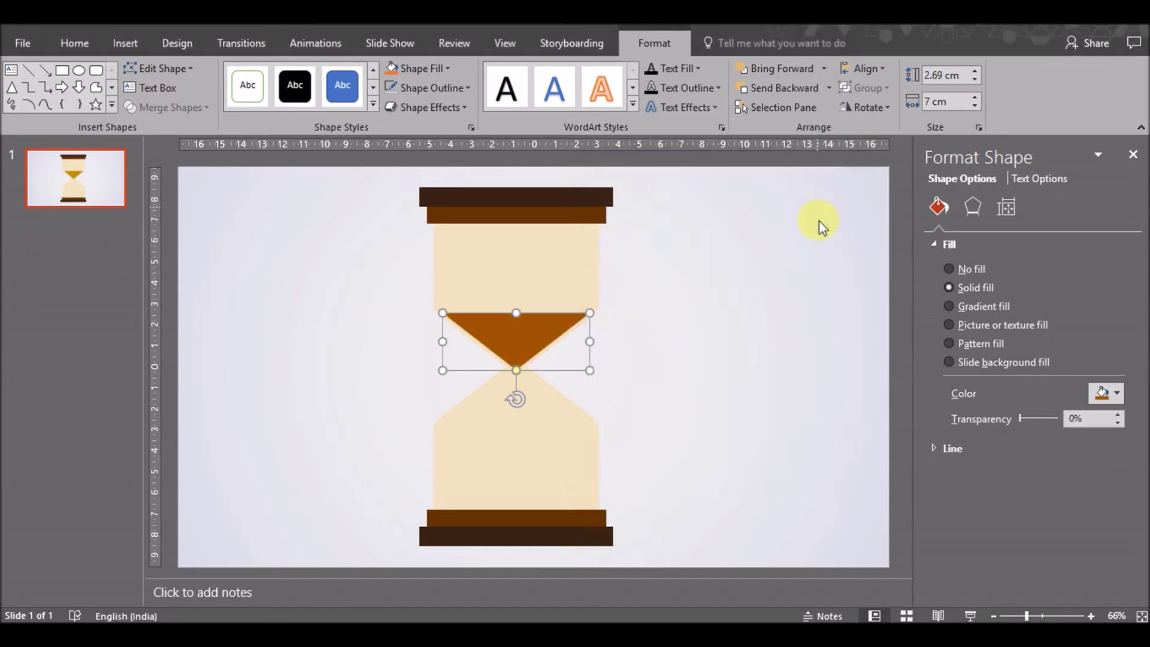
Brighten the triangle's fill to RGB 188, 94, 0 orange and review the hourglass
click(1107, 395)
click(1060, 572)
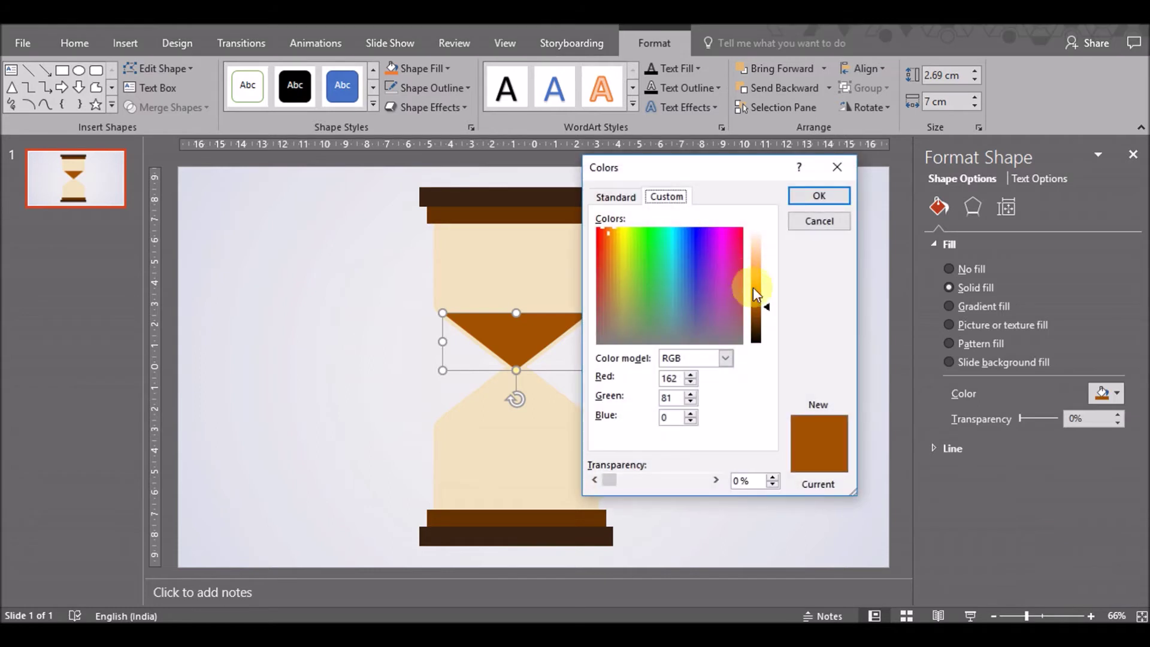
click(767, 300)
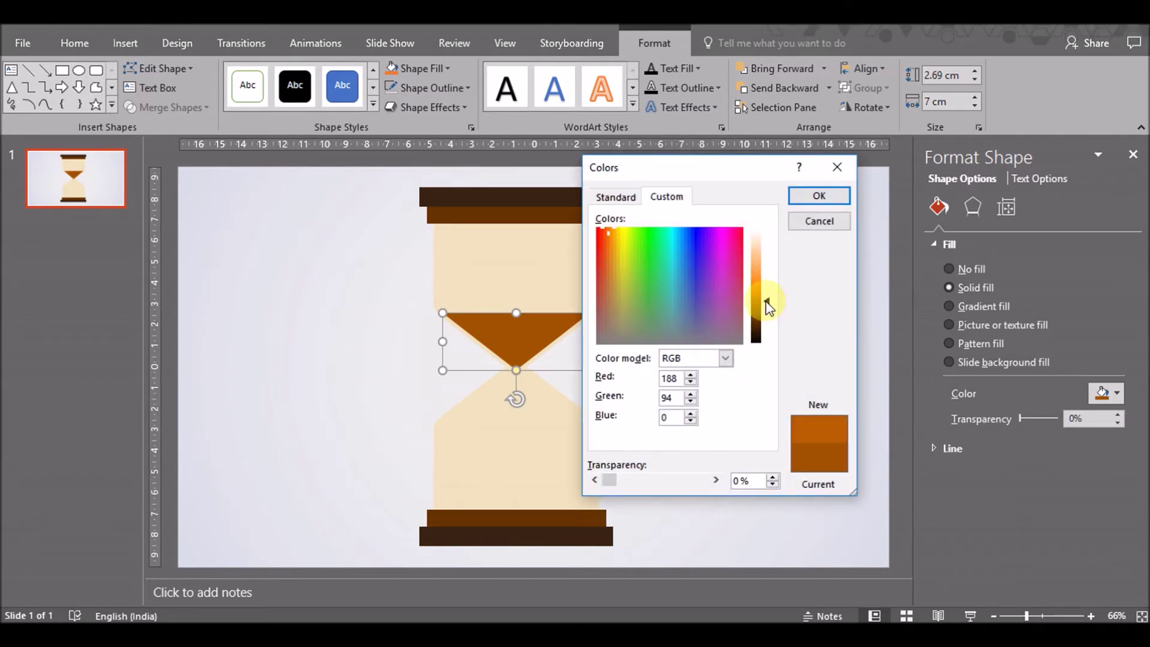
click(814, 197)
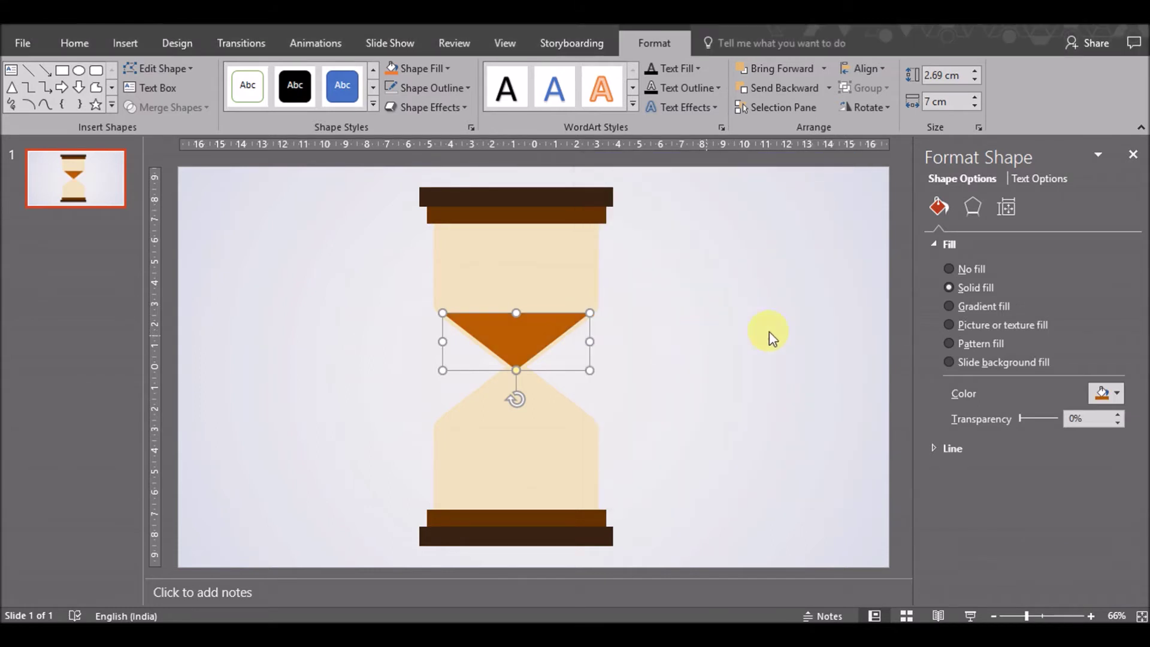
click(777, 300)
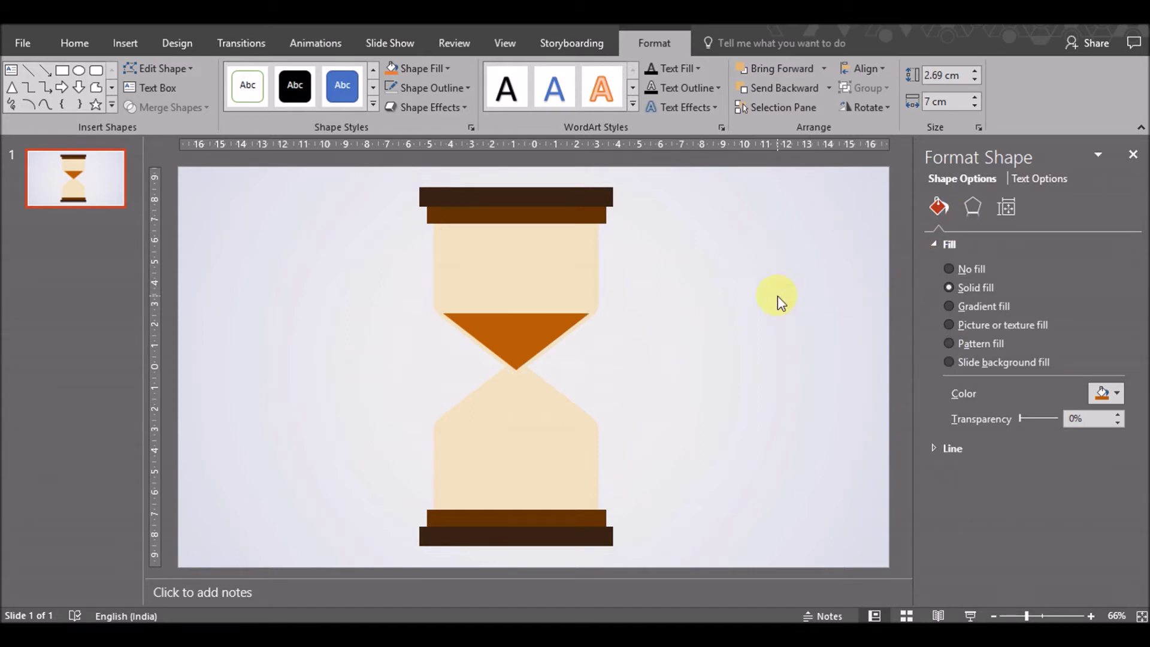
click(523, 339)
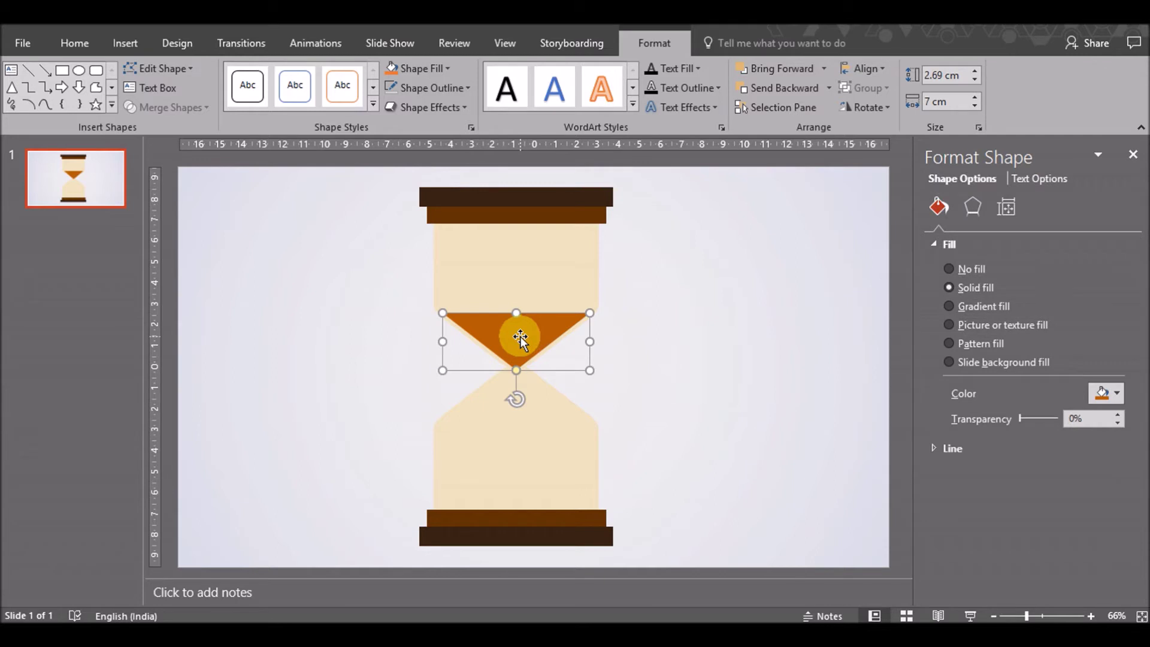
click(653, 341)
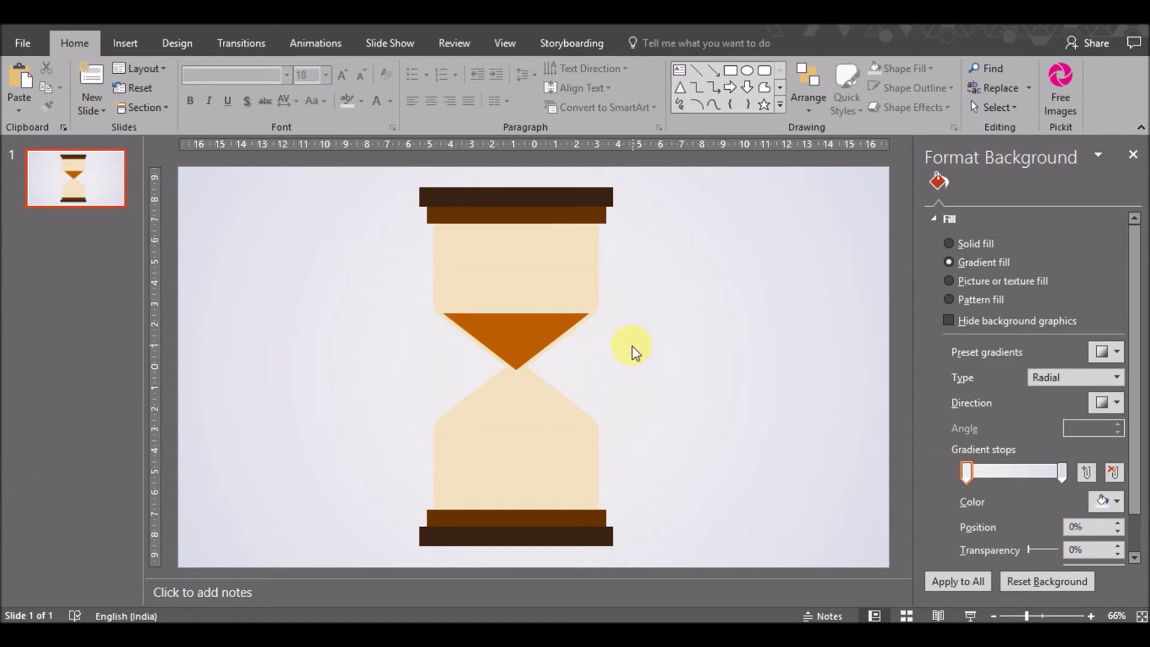
click(123, 48)
click(282, 111)
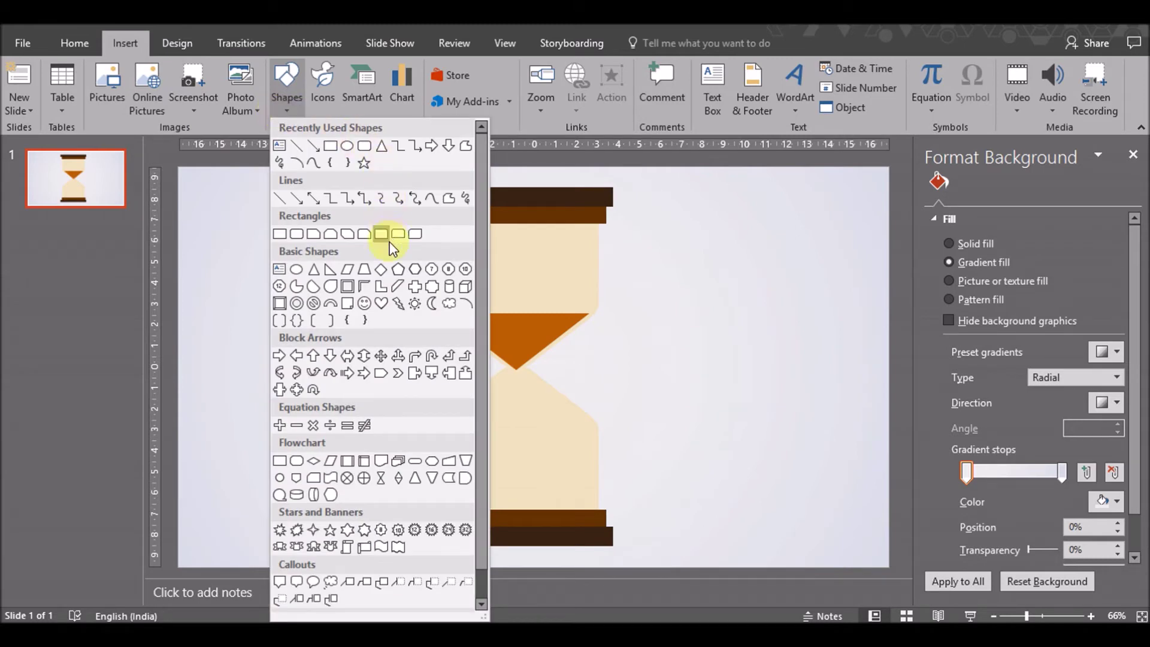
Draw a pentagon arrow, rotate it to point upward, and seat it on the bottom bar of the lower bulb
click(379, 375)
drag(237, 342, 333, 468)
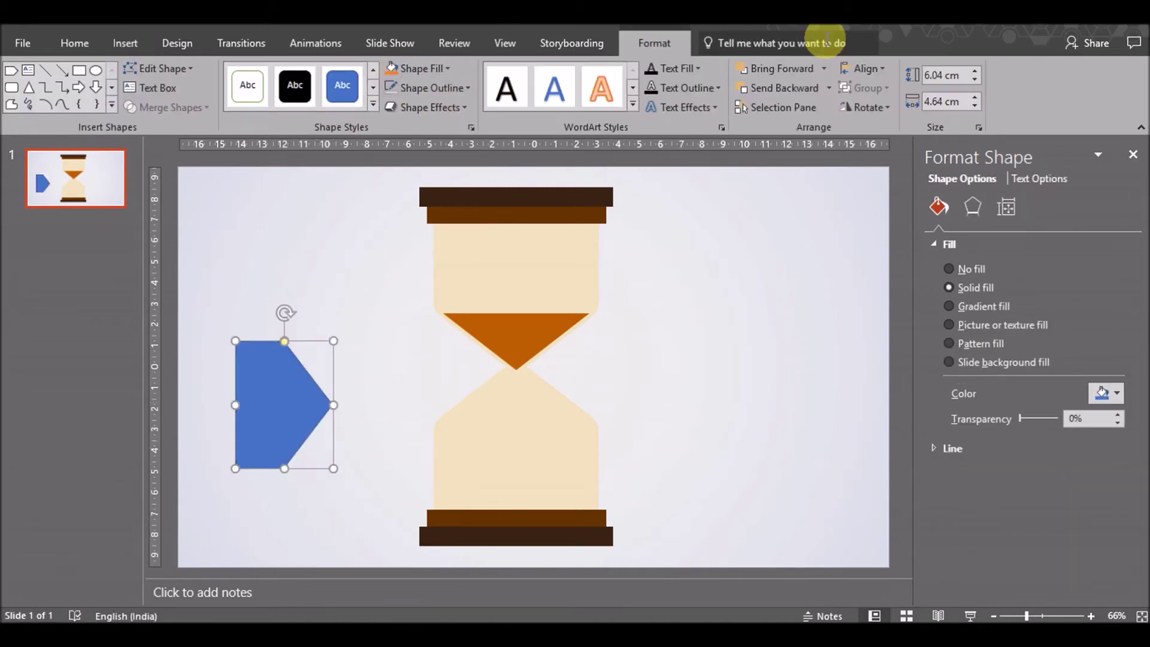
click(865, 107)
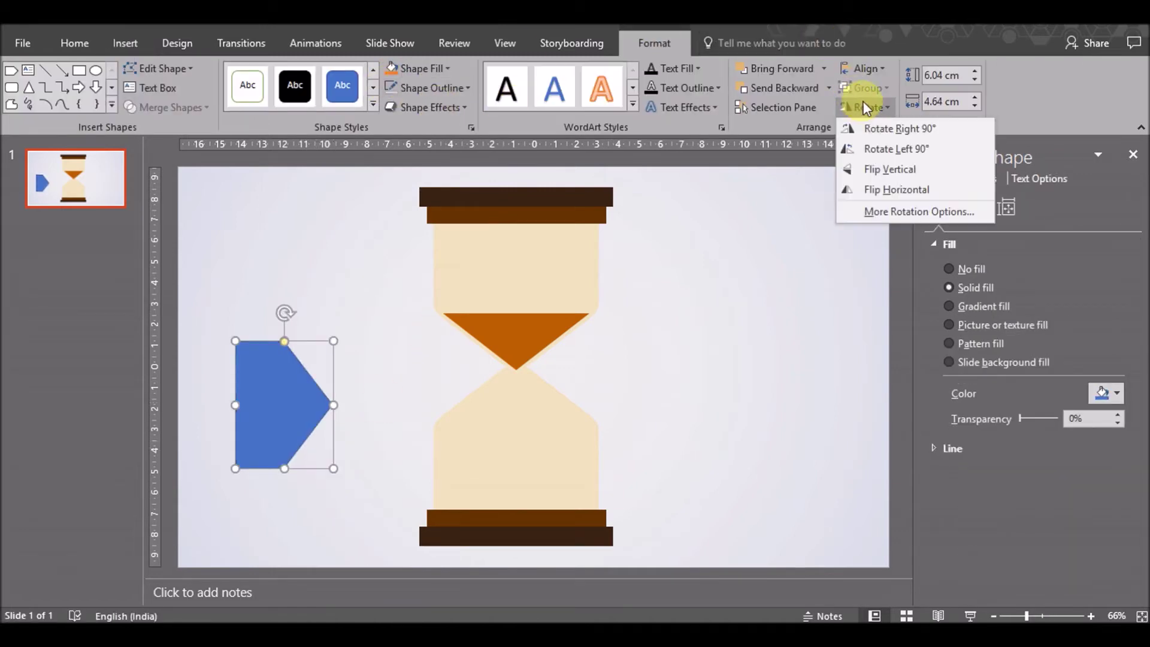
click(879, 145)
drag(319, 412, 498, 494)
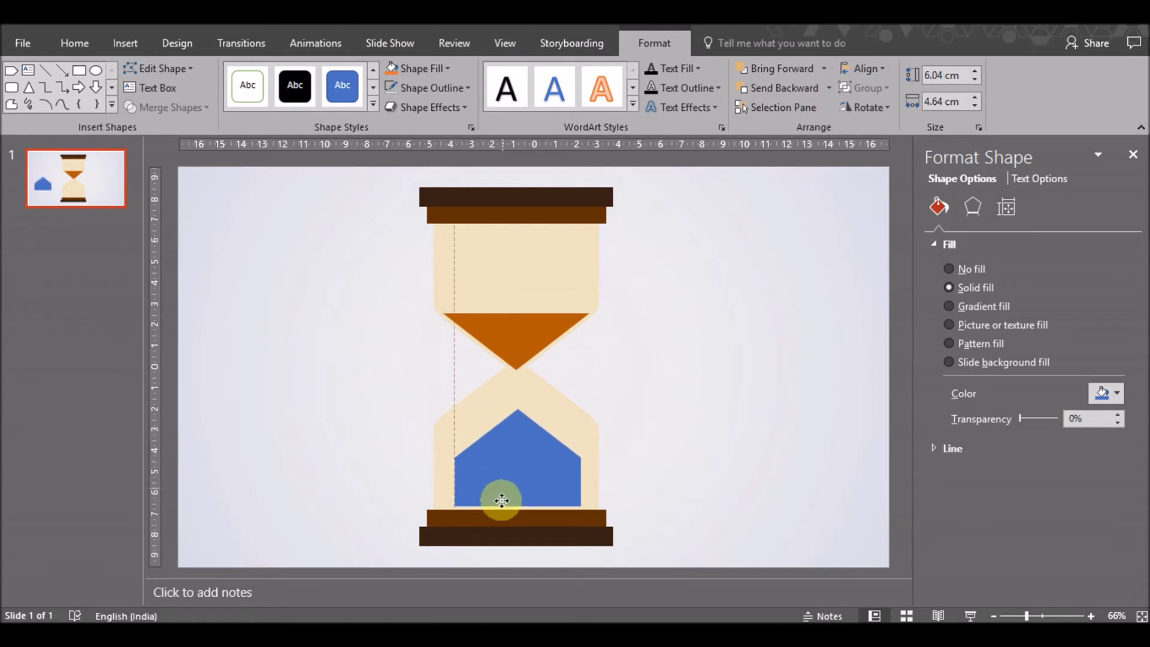
drag(498, 494, 499, 493)
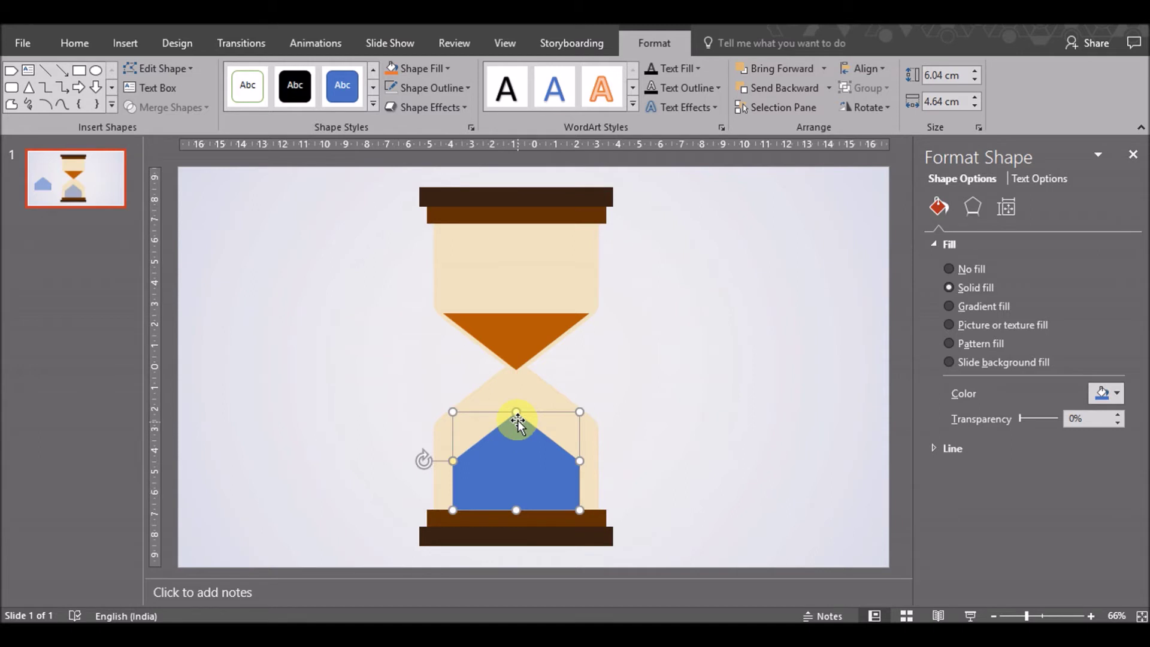
drag(517, 412, 518, 426)
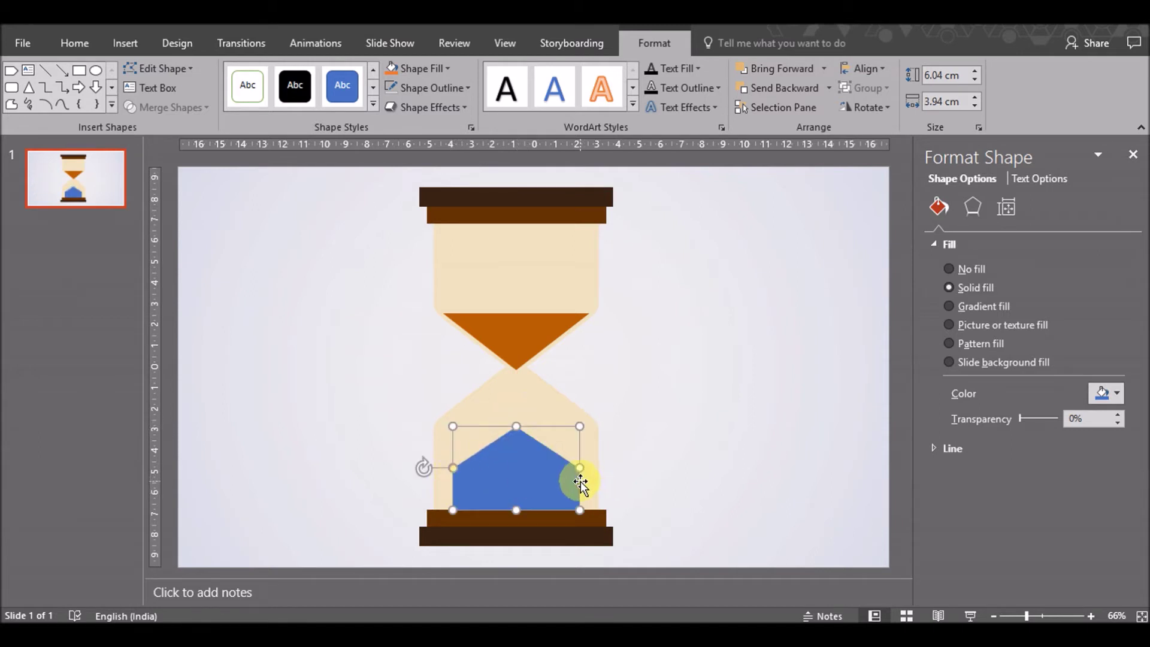
Size the lower sand pentagon to 4 cm high and 7 cm wide
click(975, 97)
click(974, 97)
click(974, 97)
click(975, 110)
click(976, 110)
click(976, 110)
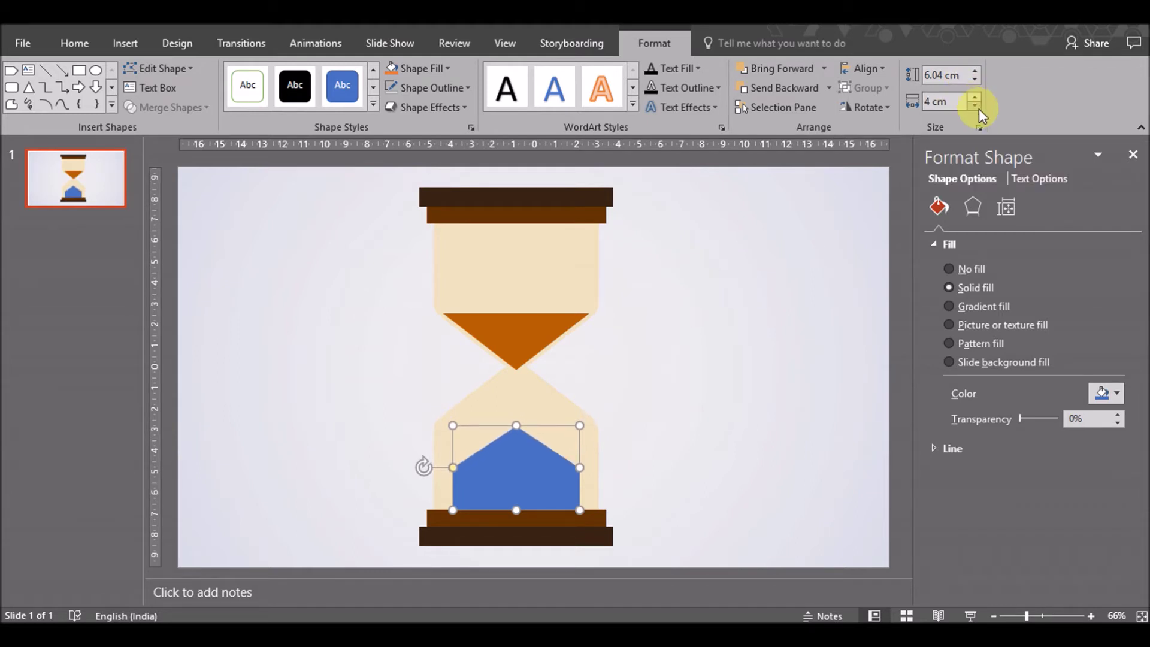
click(976, 70)
click(977, 70)
click(976, 70)
click(977, 70)
click(977, 70)
click(977, 69)
click(976, 70)
click(976, 69)
click(977, 70)
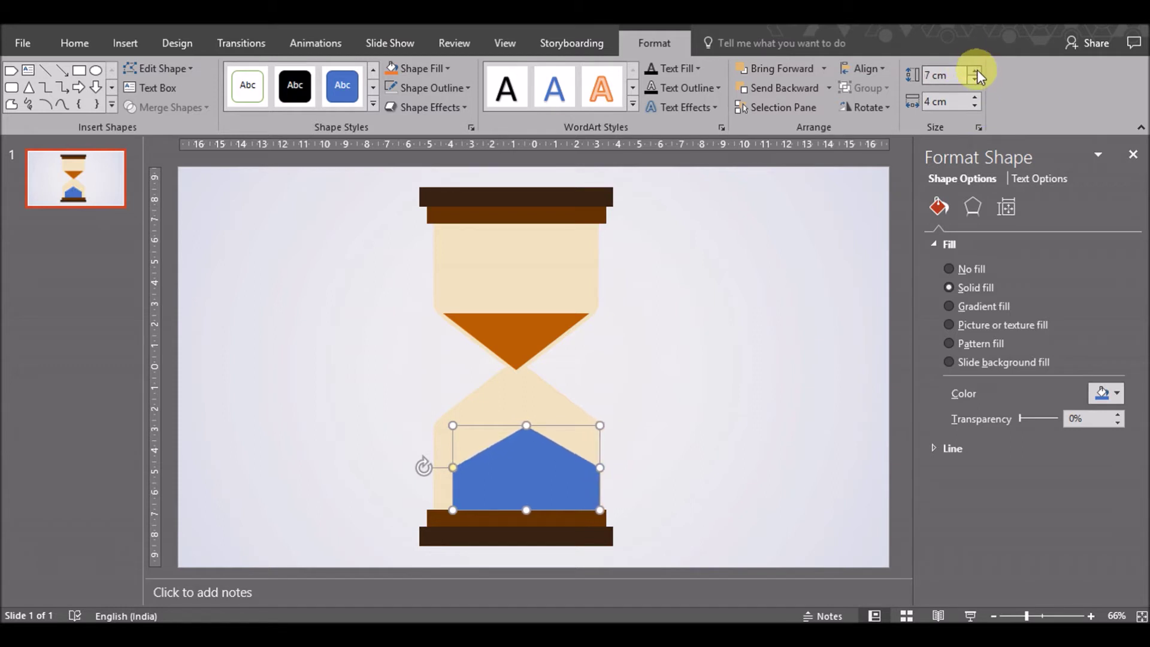
Widen the pentagon to 7.5 cm and centre it on the hourglass
click(511, 327)
click(536, 476)
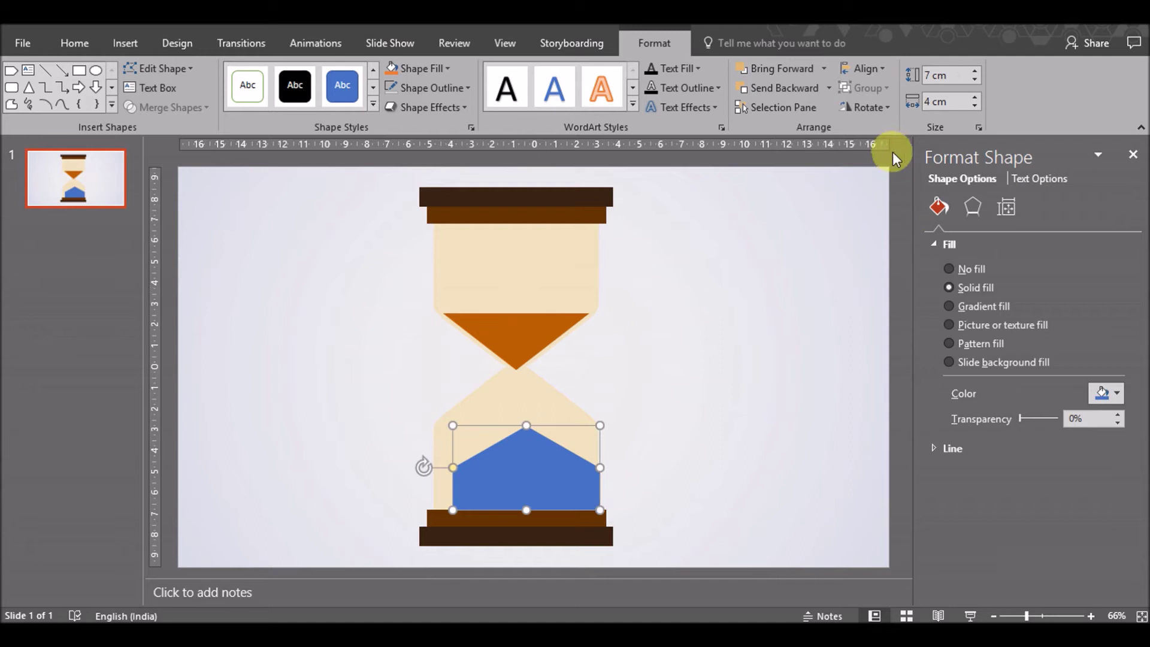
click(975, 99)
click(976, 106)
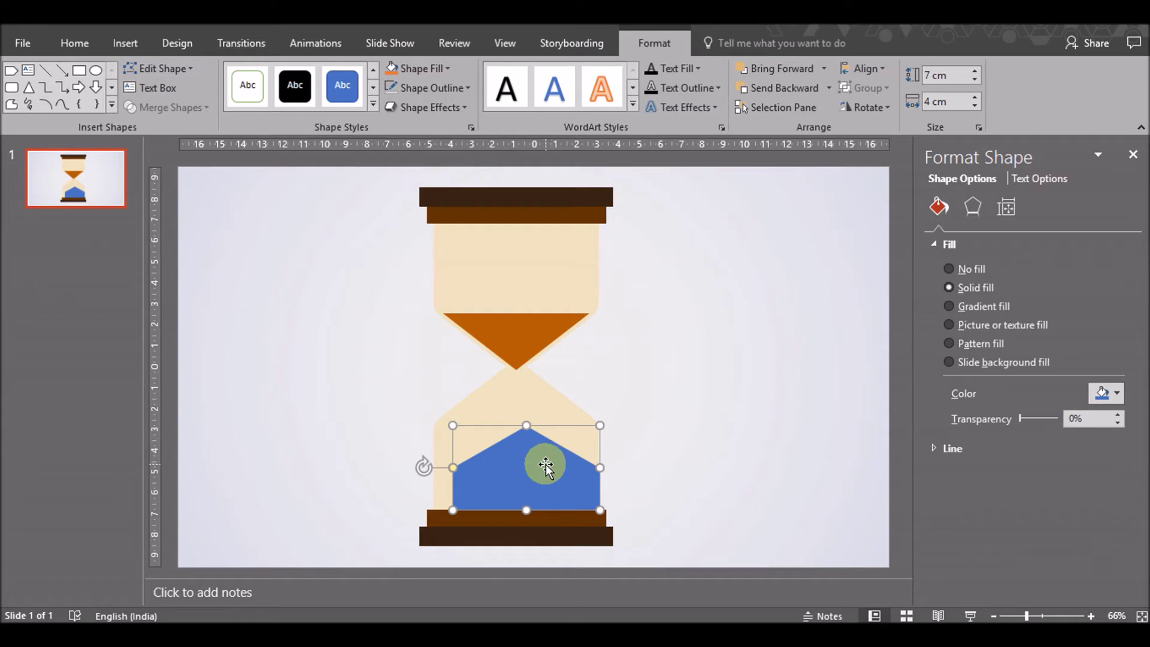
drag(545, 464, 528, 467)
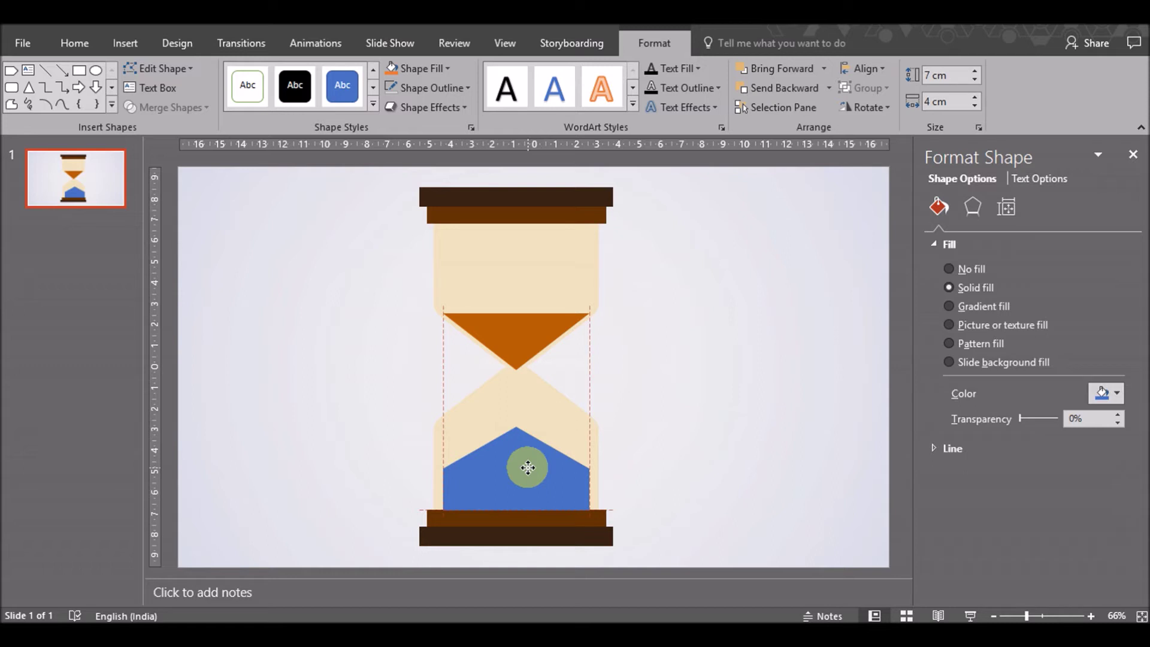
drag(528, 467, 528, 467)
click(974, 71)
click(972, 72)
click(972, 71)
click(972, 72)
click(972, 71)
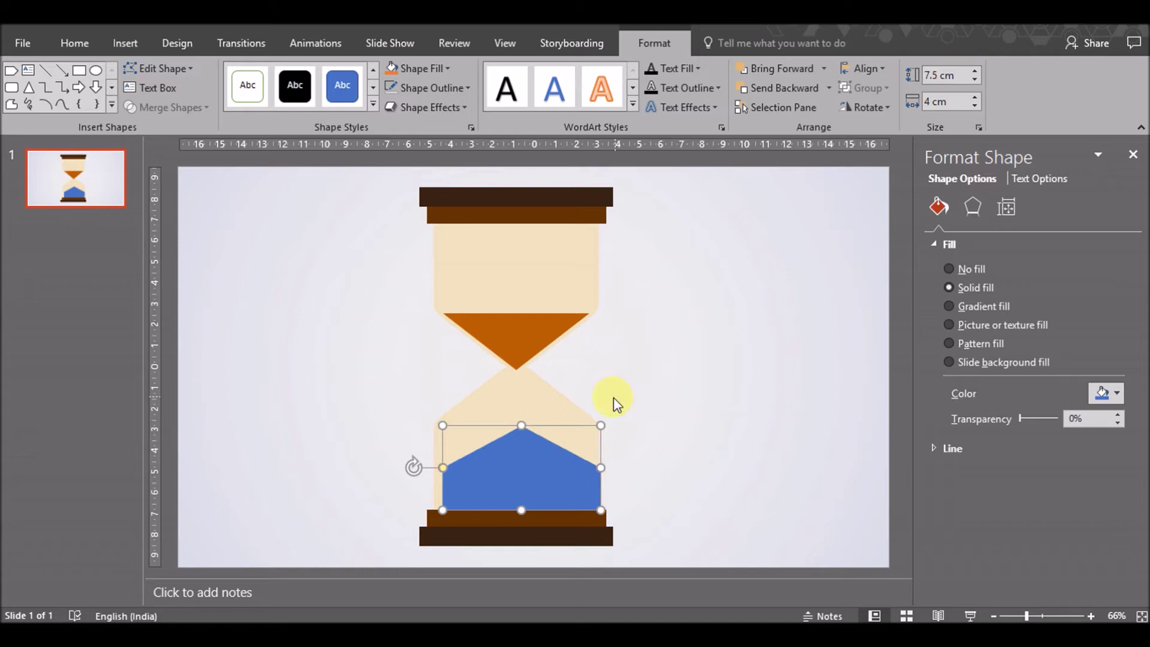
drag(531, 485, 525, 484)
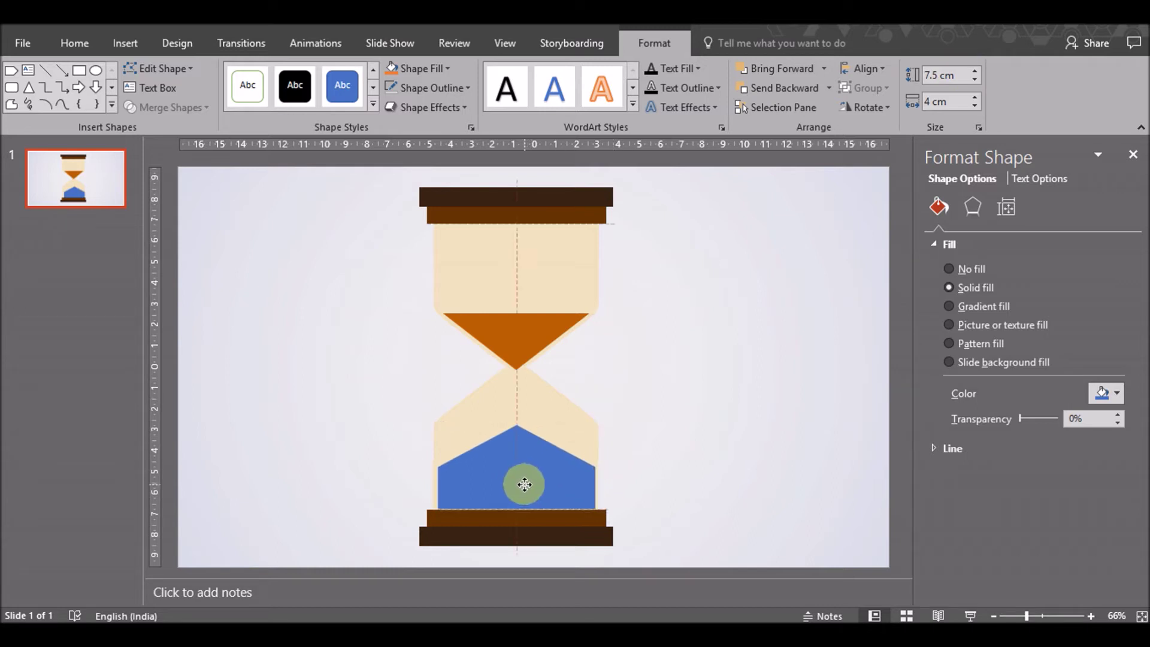
Copy the top triangle's orange fill onto the pentagon with Format Painter
click(695, 470)
click(532, 499)
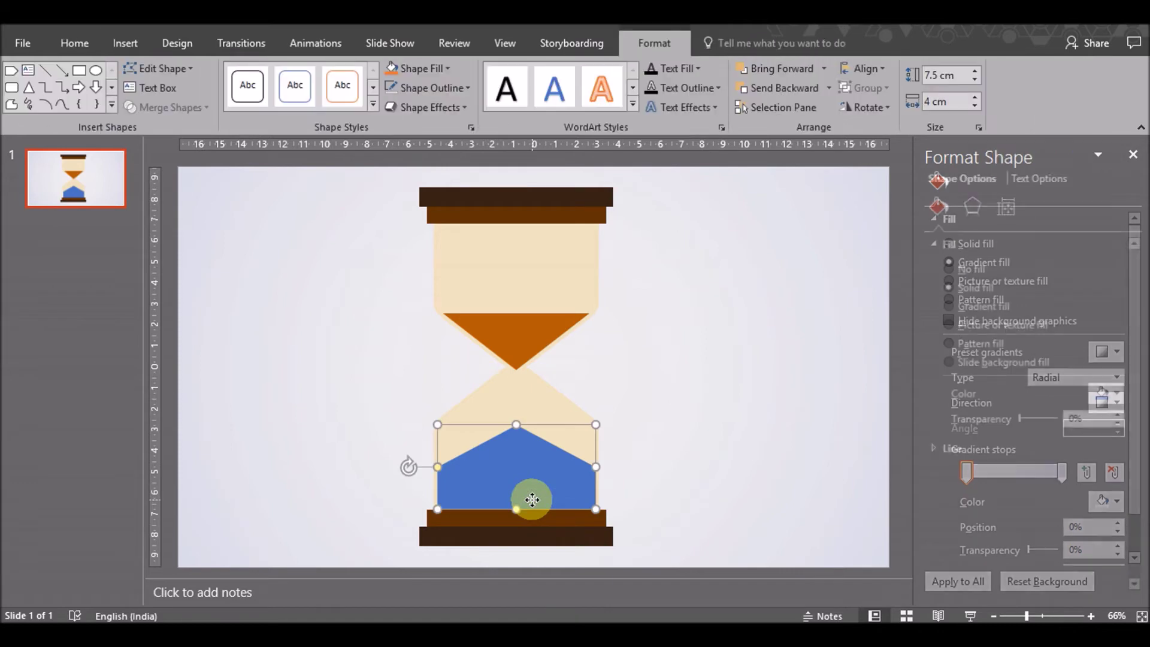
click(1040, 411)
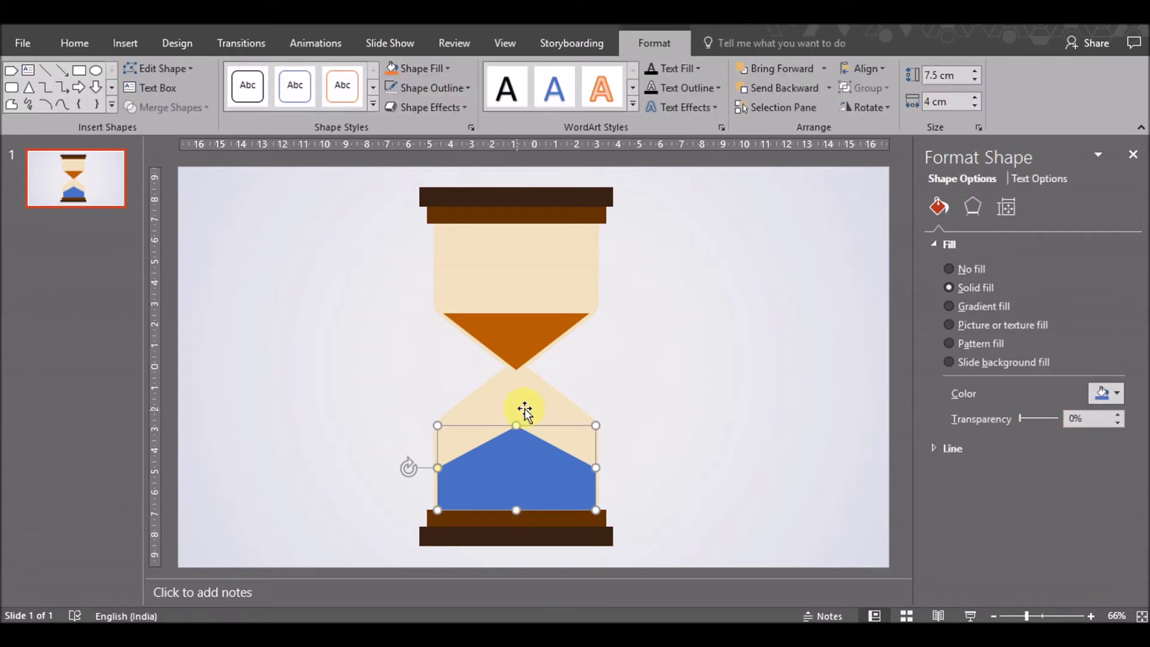
click(525, 336)
click(1118, 394)
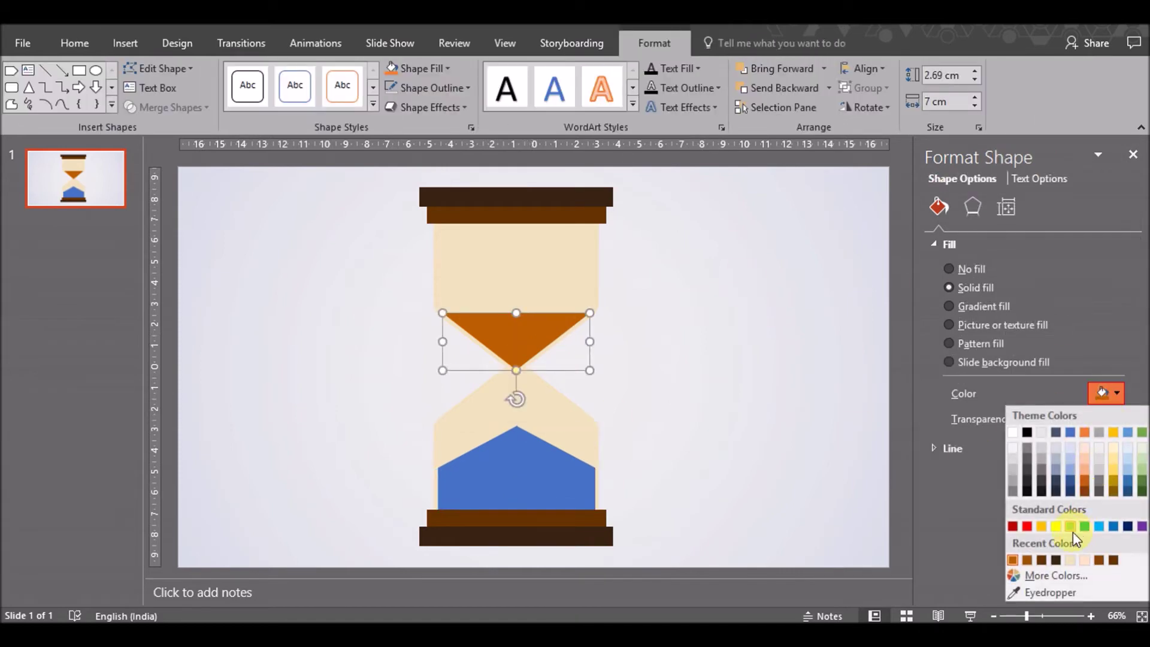
click(86, 43)
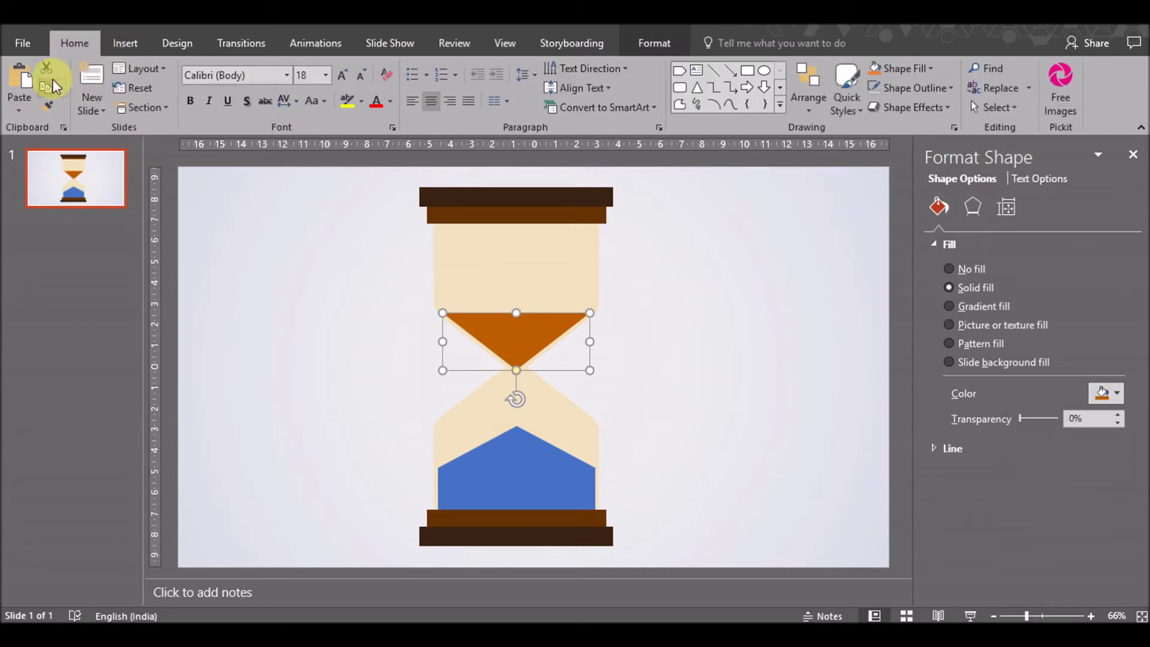
click(47, 106)
click(516, 472)
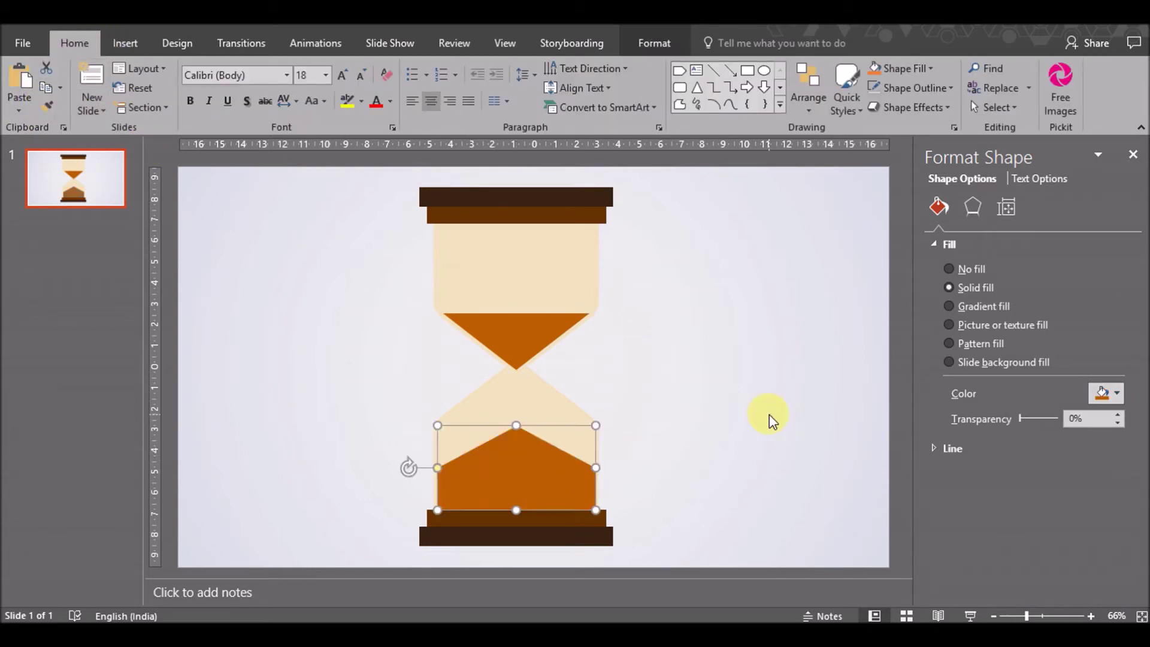
click(749, 411)
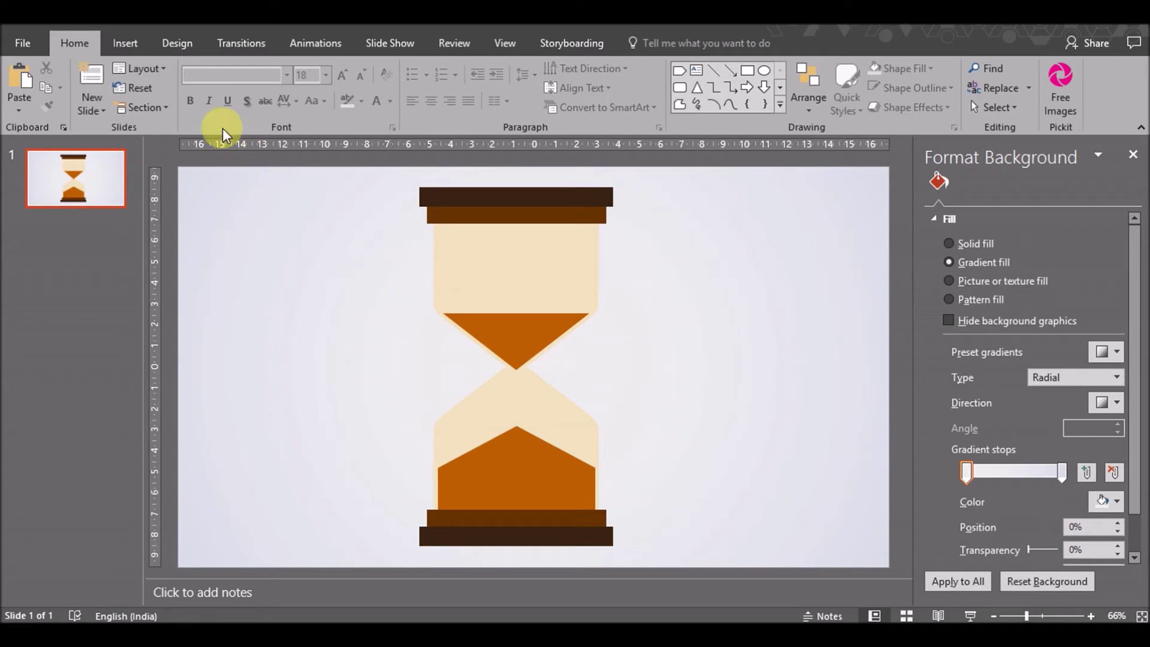
click(123, 43)
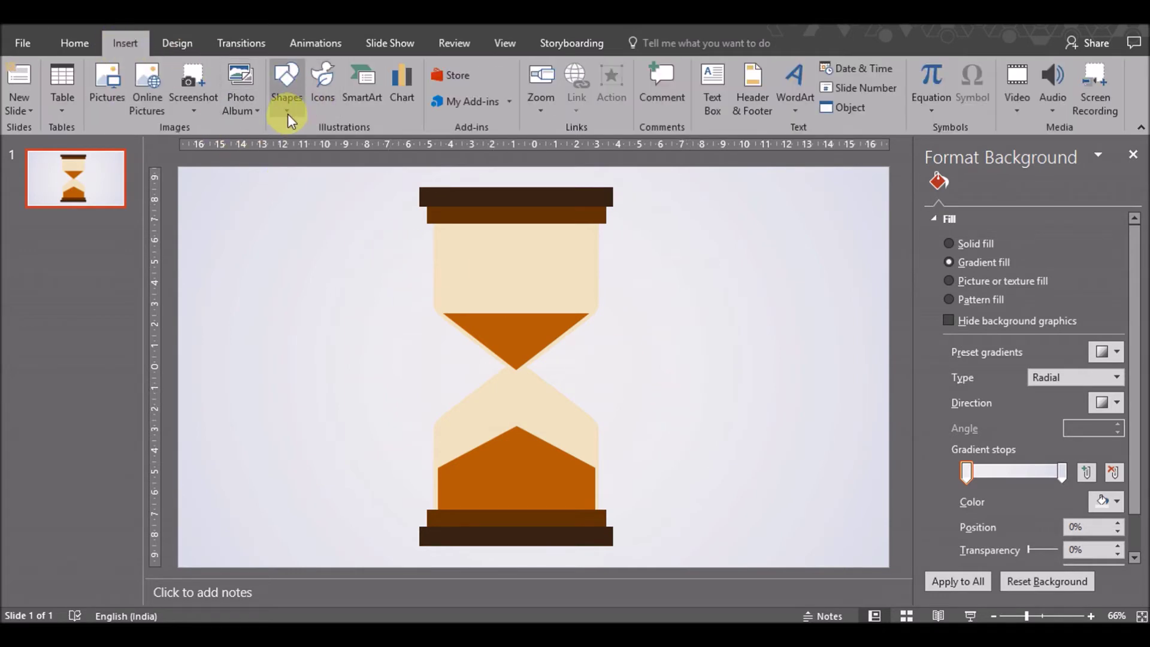
Draw a thin rectangle between the sand tips, sized 0.2 cm wide and 3 cm long
click(284, 102)
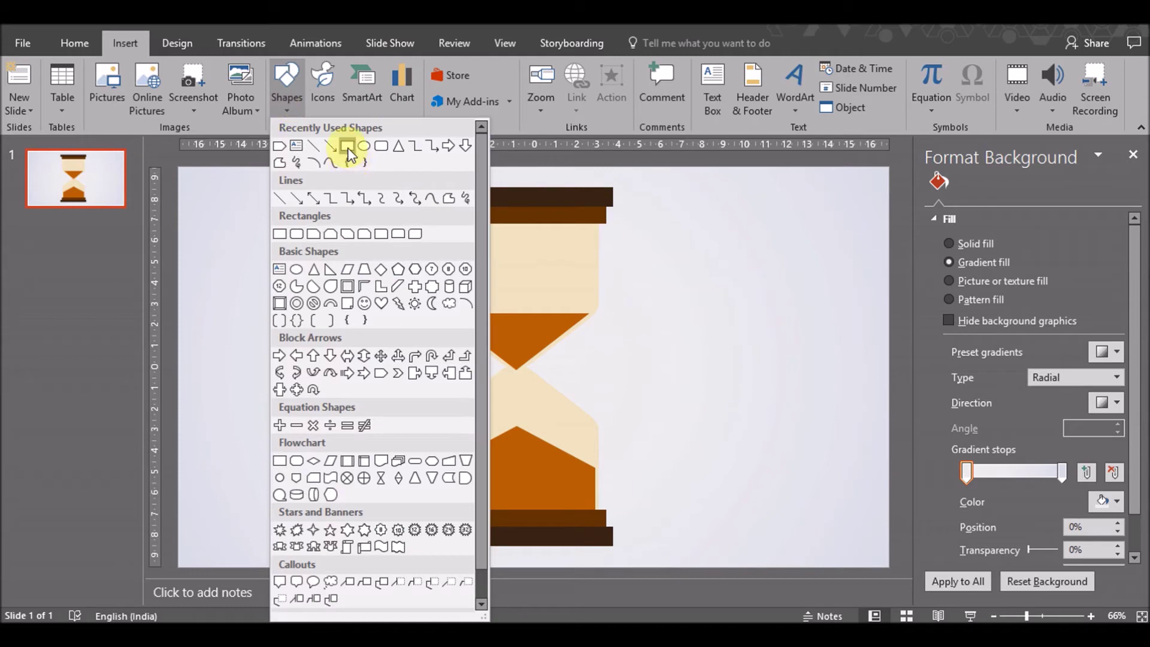
click(347, 147)
drag(519, 366, 518, 426)
click(947, 77)
key(Tab)
text(0.2)
key(Return)
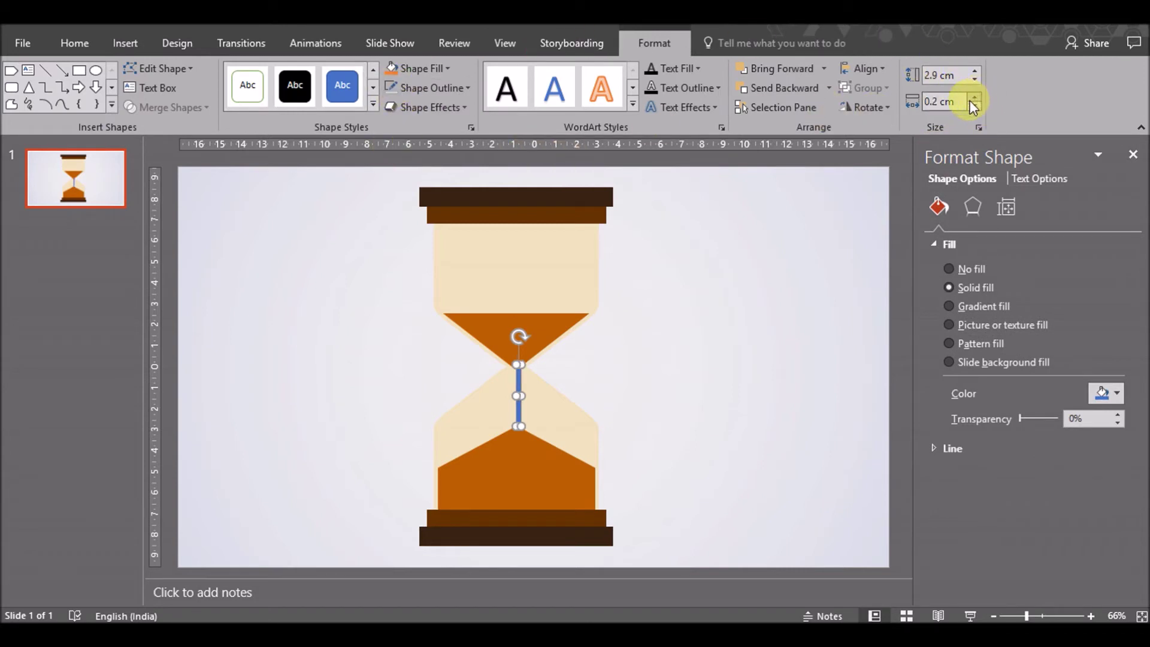
click(975, 70)
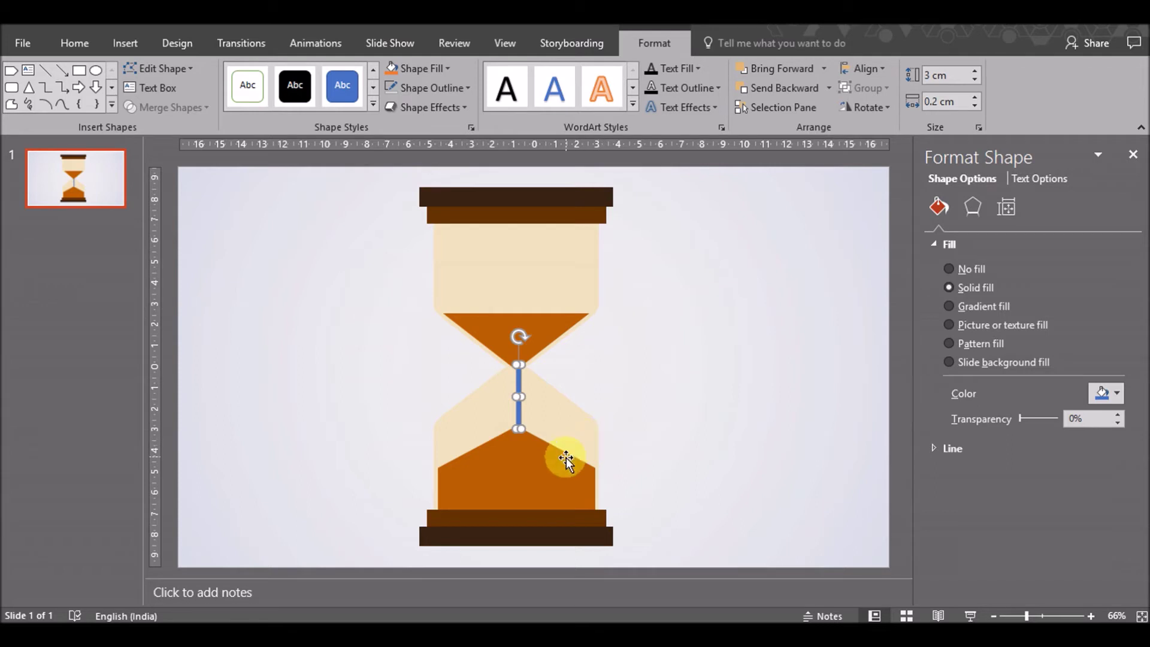
Select all hourglass pieces with Ctrl+A and align them to the centre
click(548, 469)
key(ctrl+a)
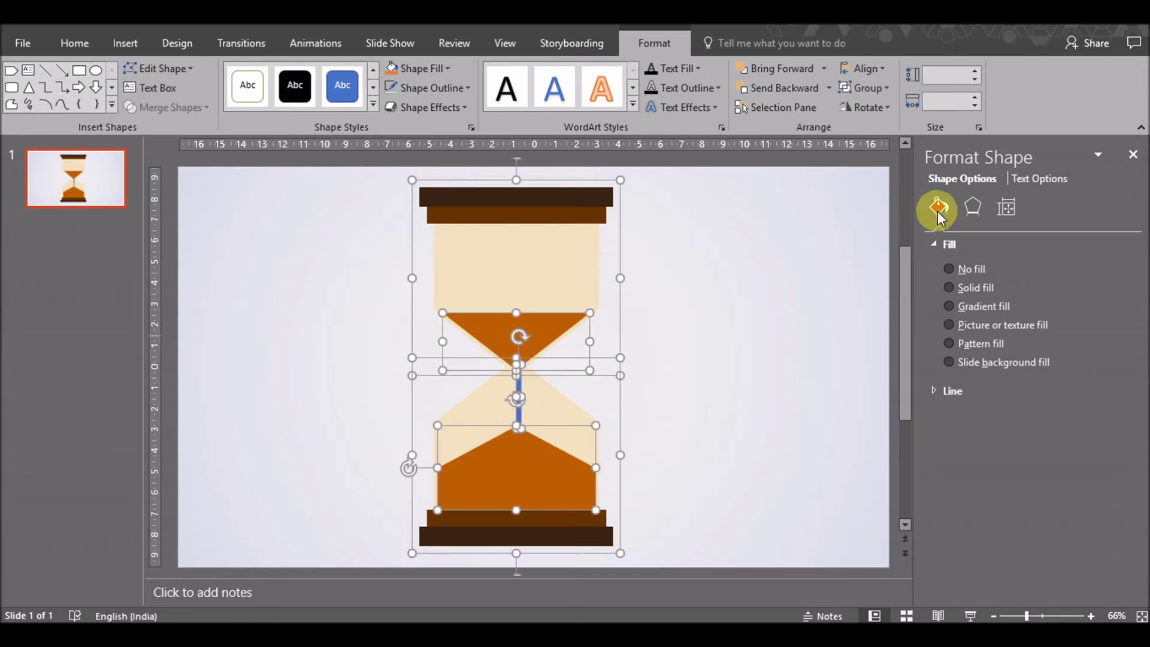
click(884, 67)
click(895, 115)
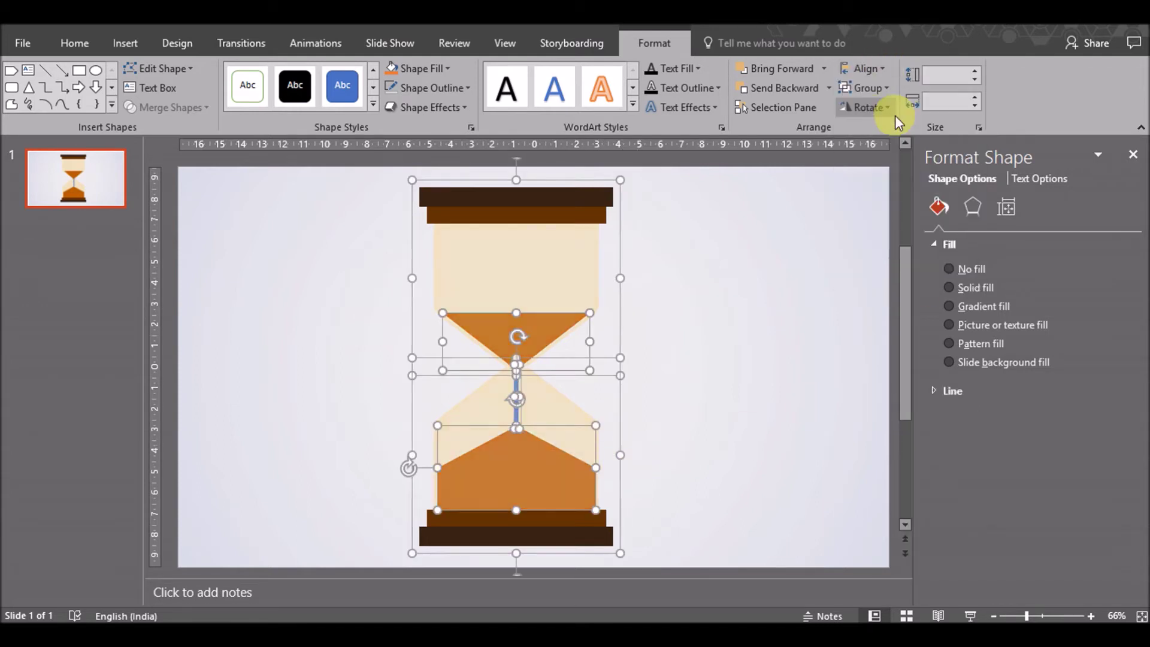
click(698, 392)
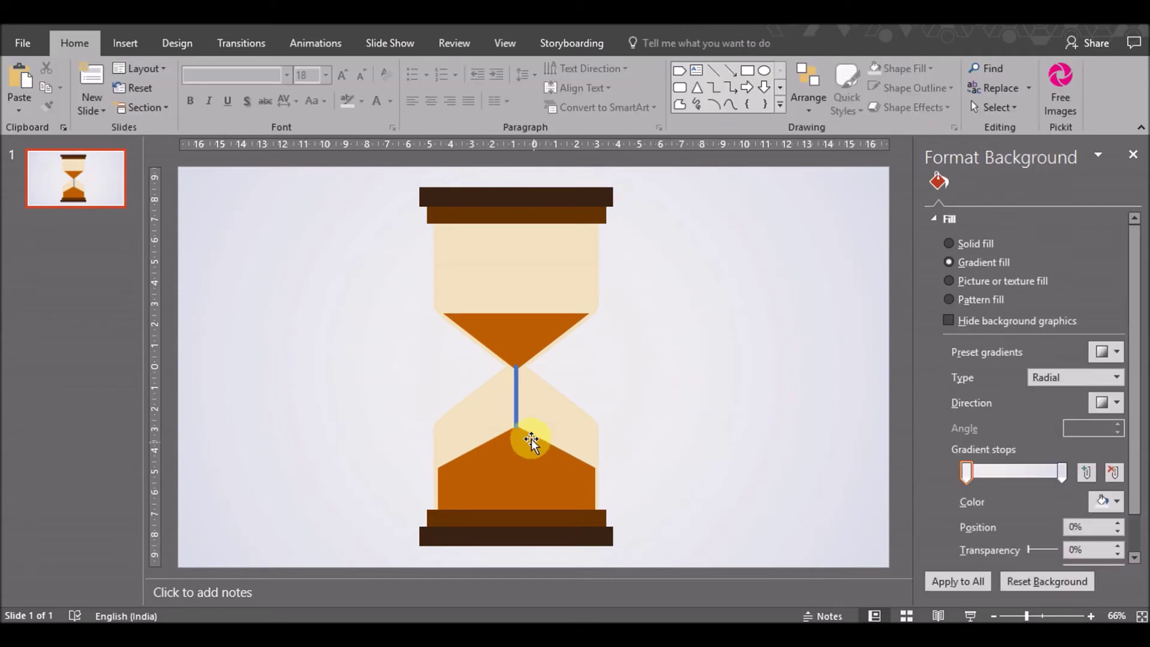
Recolour the bar with the sand's orange-brown using the Fill Eyedropper
click(516, 414)
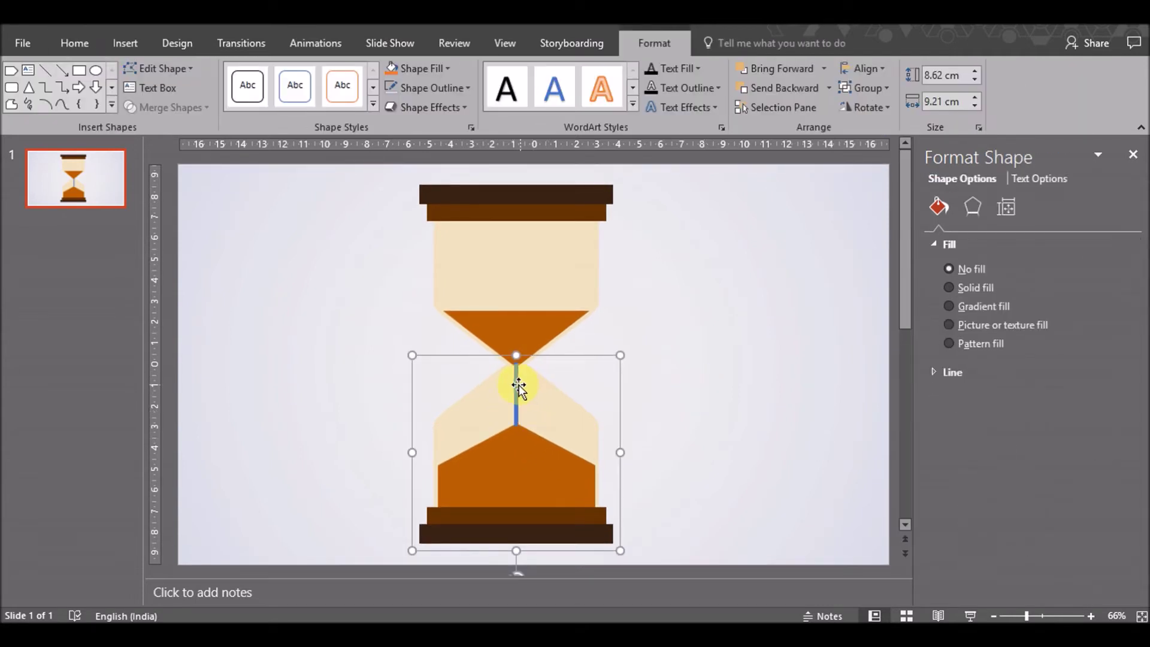
click(514, 387)
click(1106, 391)
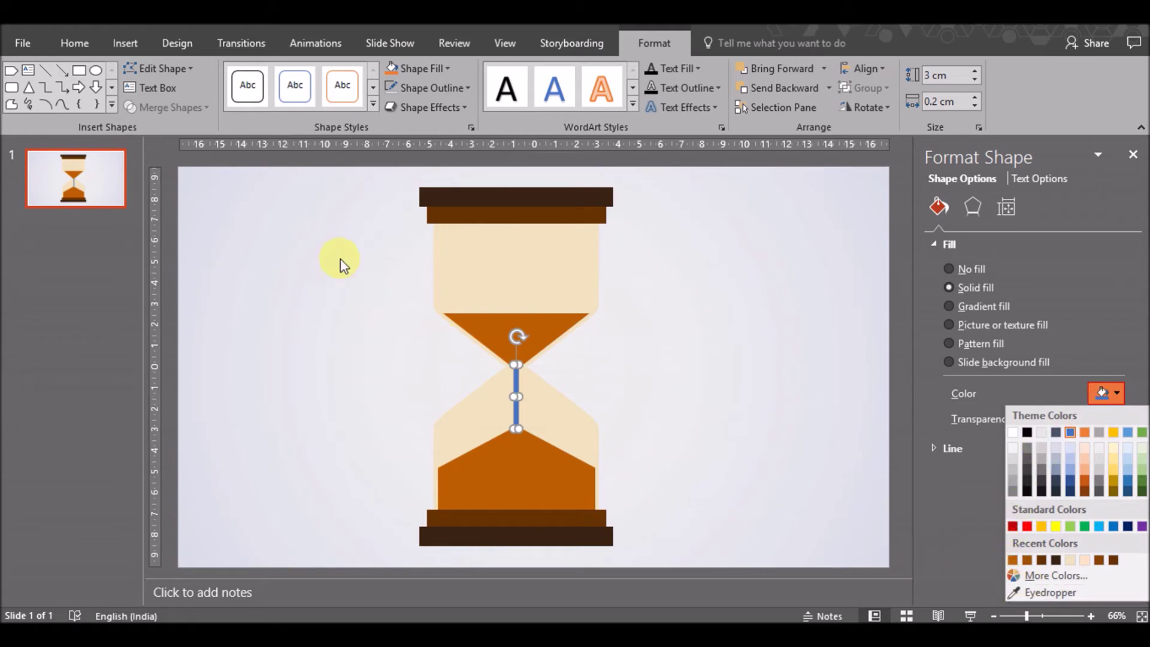
click(1048, 593)
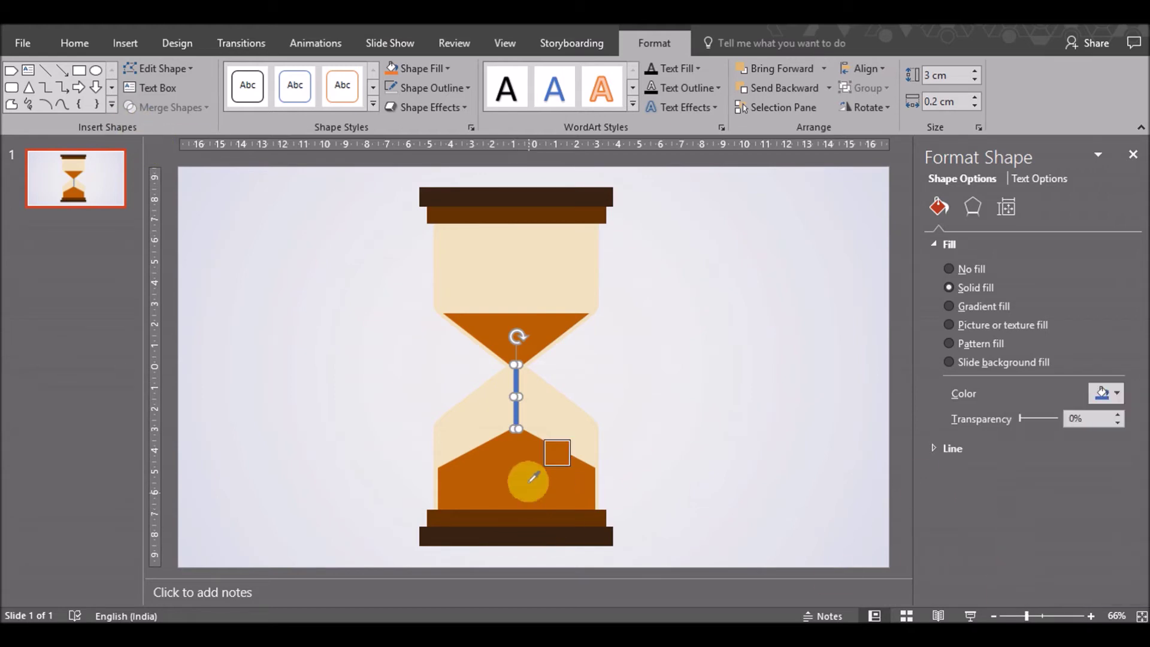
click(523, 478)
click(672, 392)
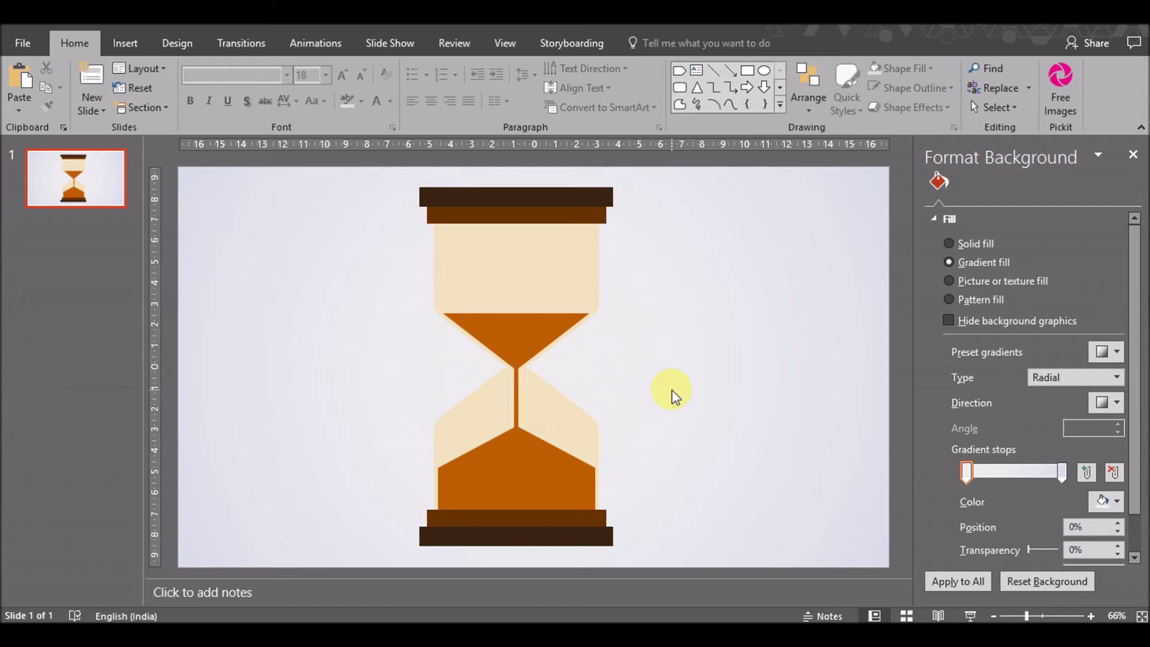
click(550, 264)
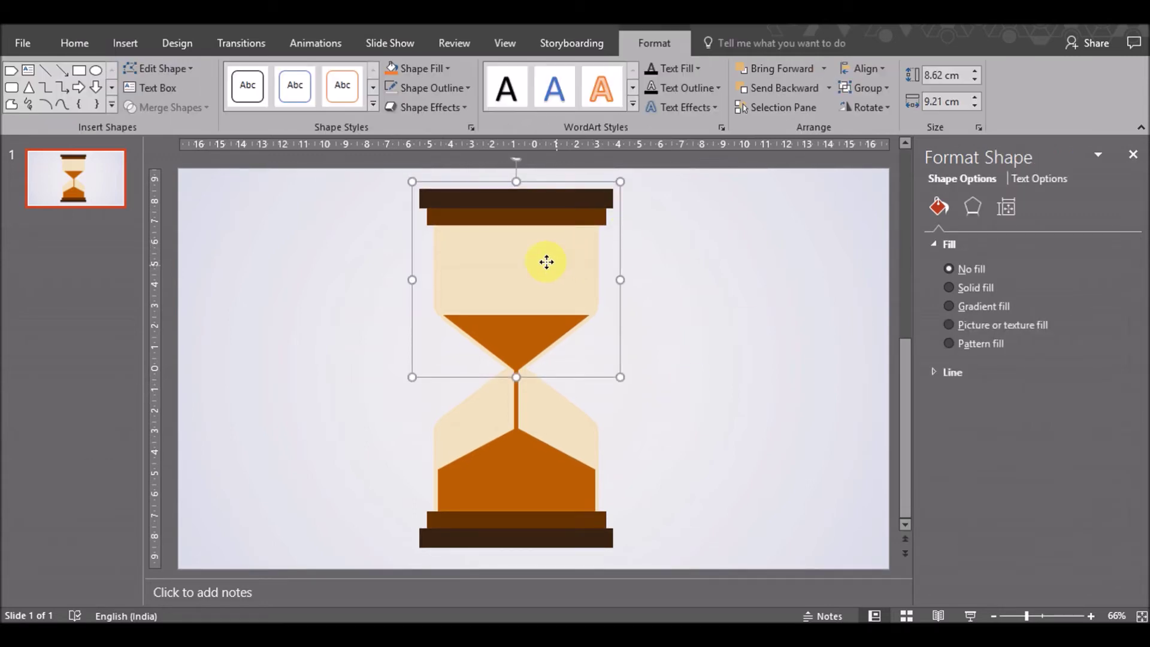
Move the spare beige shape right of the hourglass and ungroup the hourglass top
click(546, 262)
click(743, 246)
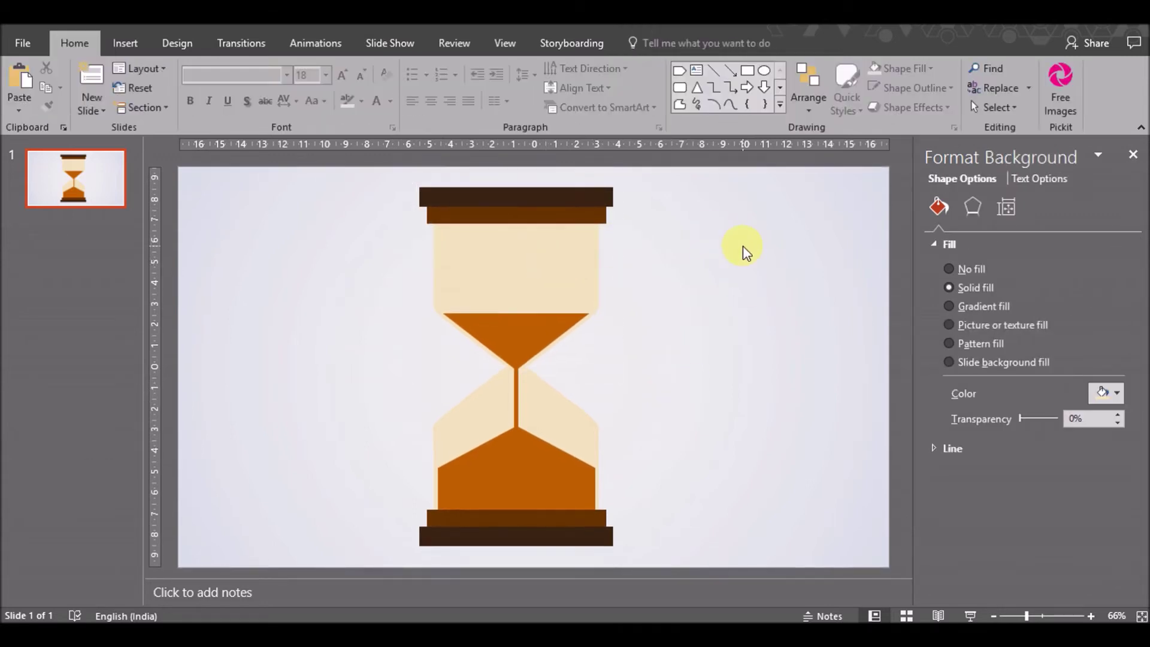
click(589, 289)
drag(543, 292, 698, 275)
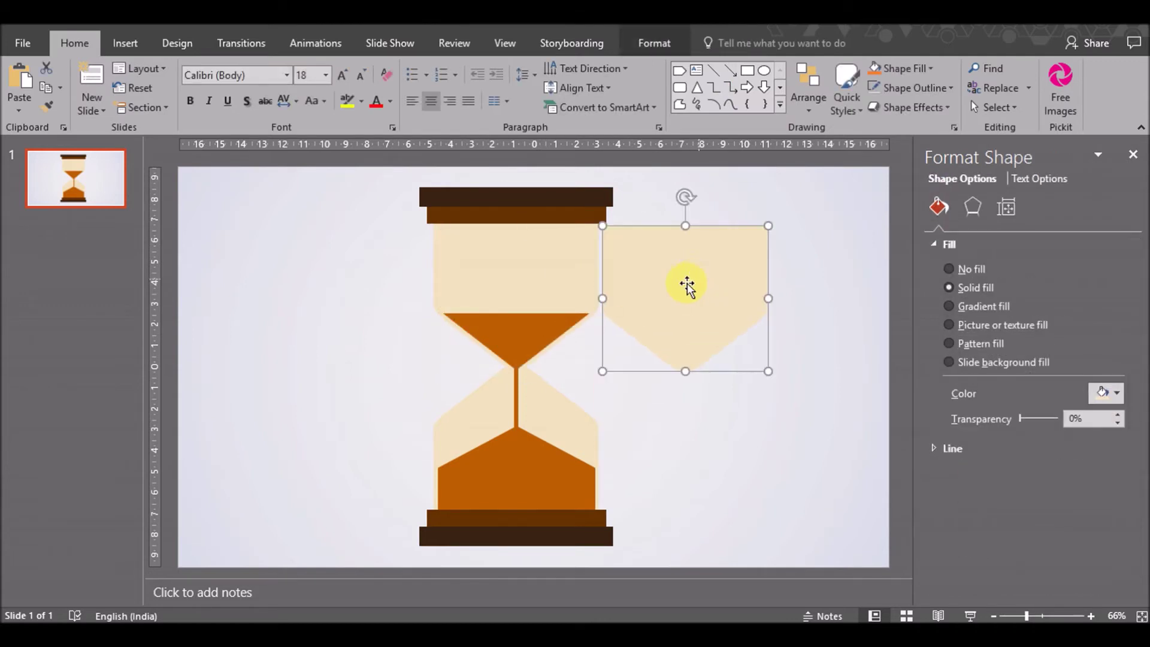
click(525, 254)
right_click(526, 250)
mouse_move(568, 348)
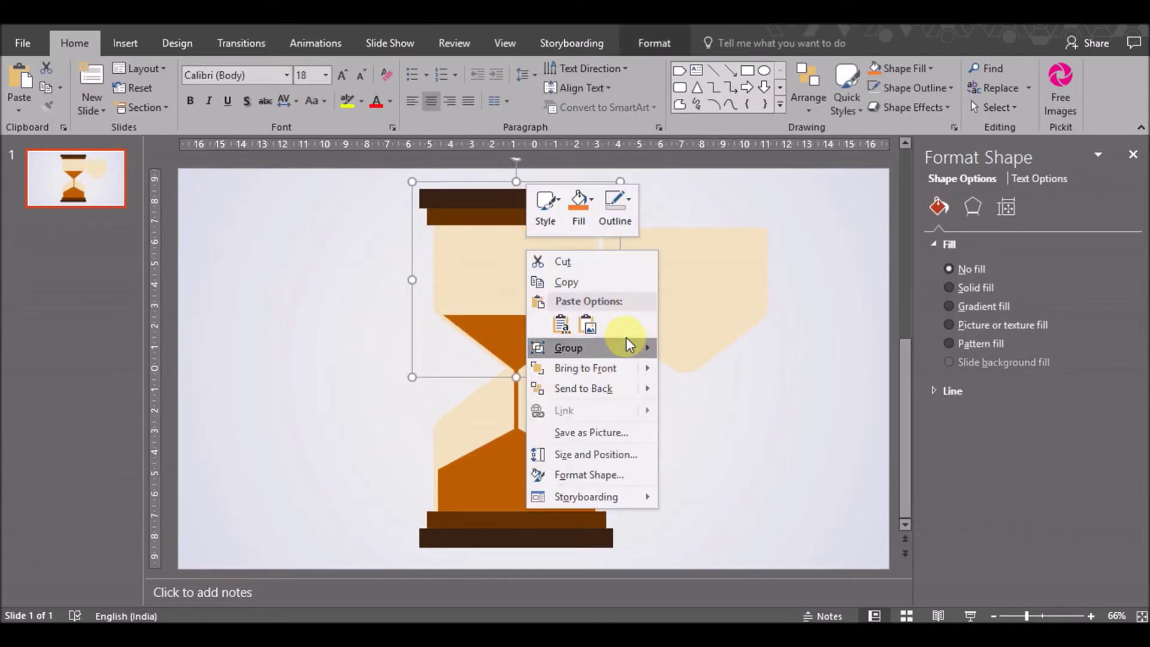
click(699, 395)
click(749, 422)
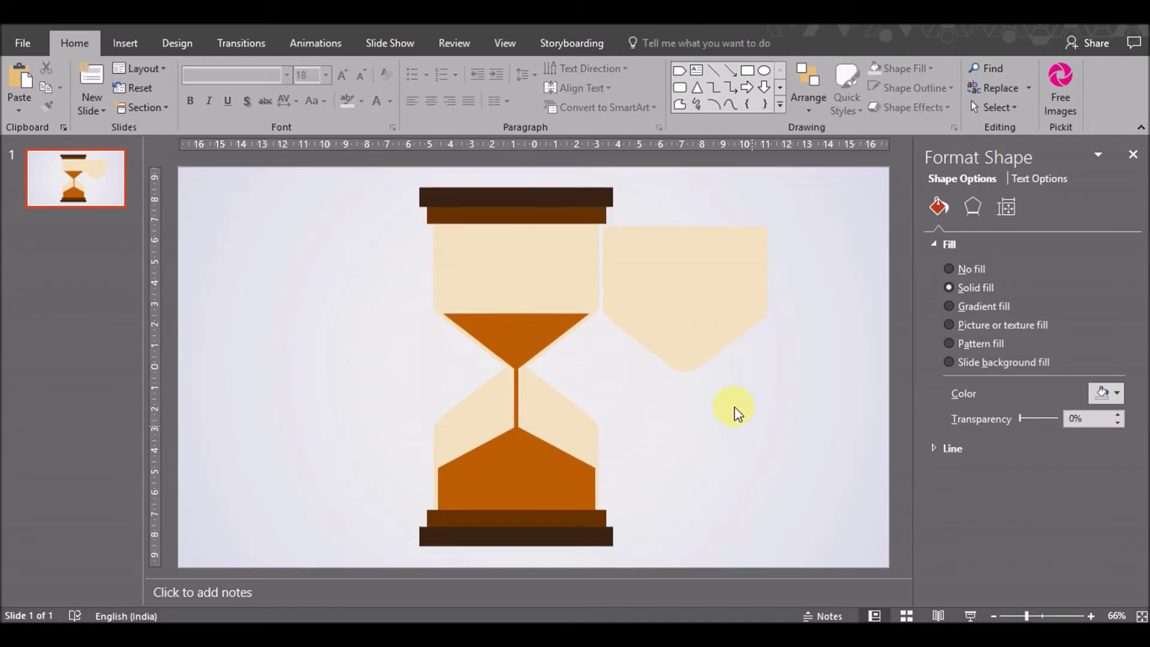
Check the lower hourglass part's options and select all shapes, leaving everything in place
click(550, 420)
right_click(550, 421)
mouse_move(593, 259)
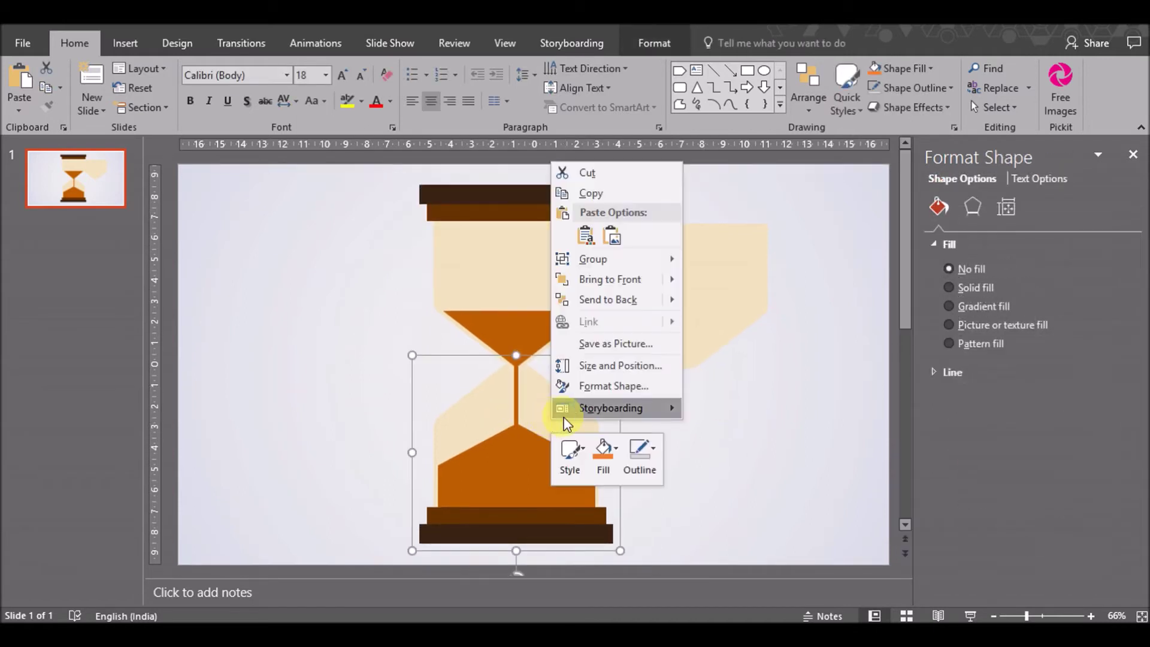
key(Escape)
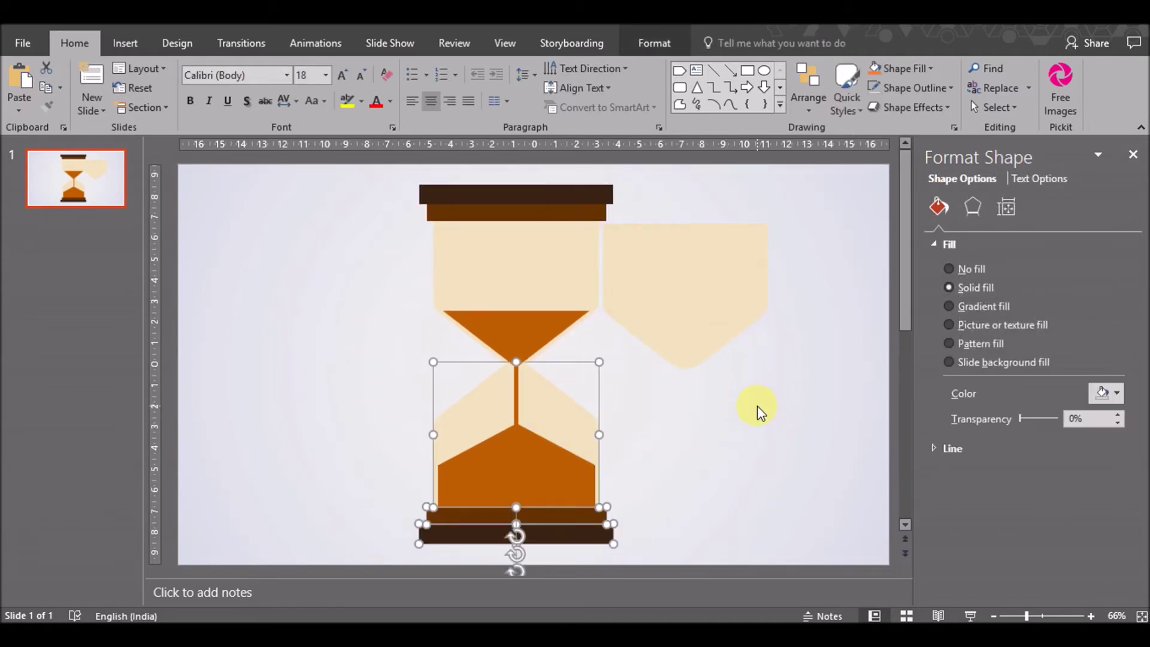
click(758, 402)
key(ctrl+a)
right_click(667, 252)
click(727, 305)
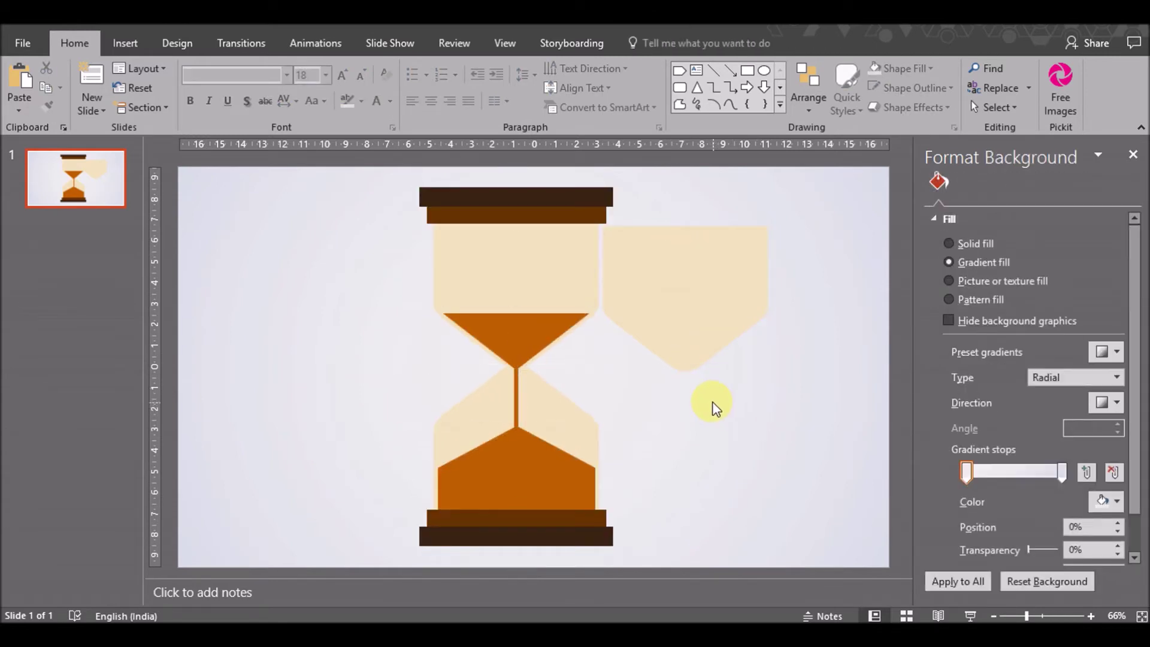
key(Tab)
key(Tab)
key(Tab)
click(605, 361)
Review the grouping options for the selected hourglass shapes without changing them
click(547, 274)
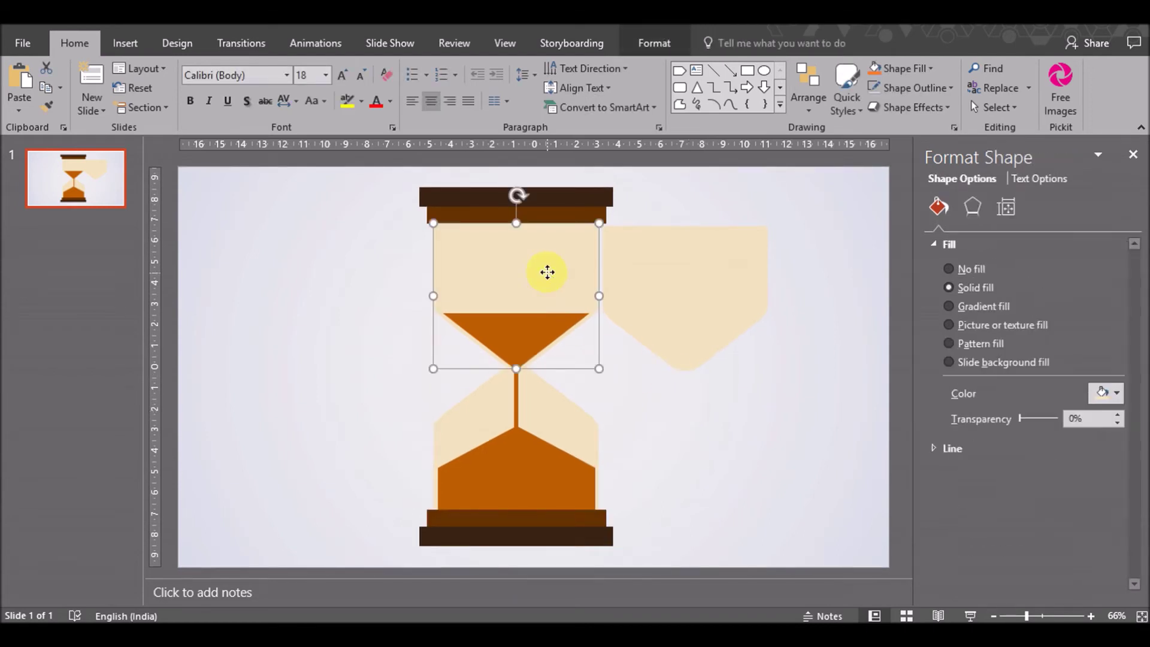
key(ctrl+a)
right_click(547, 273)
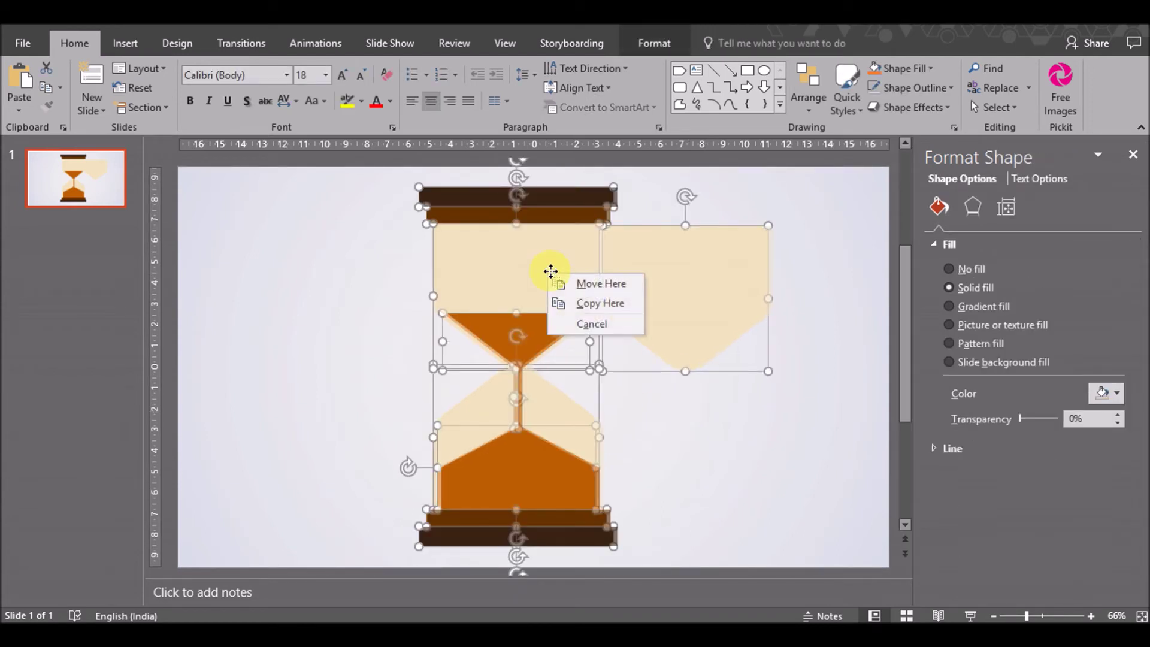
click(596, 324)
right_click(541, 266)
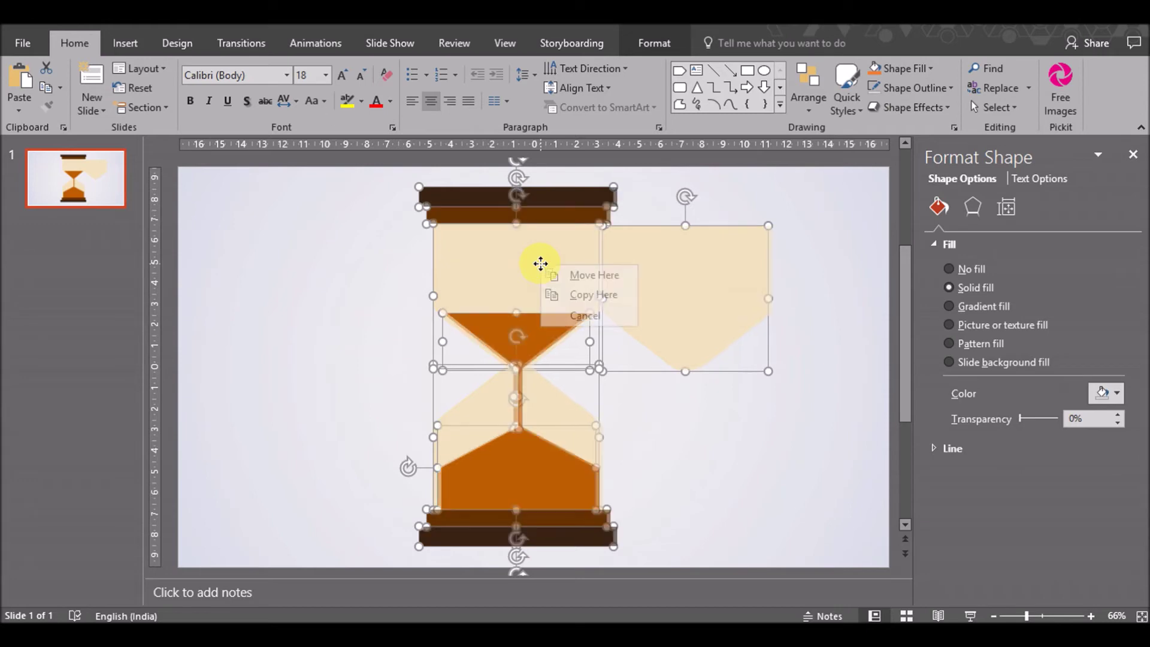
right_click(709, 259)
mouse_move(751, 358)
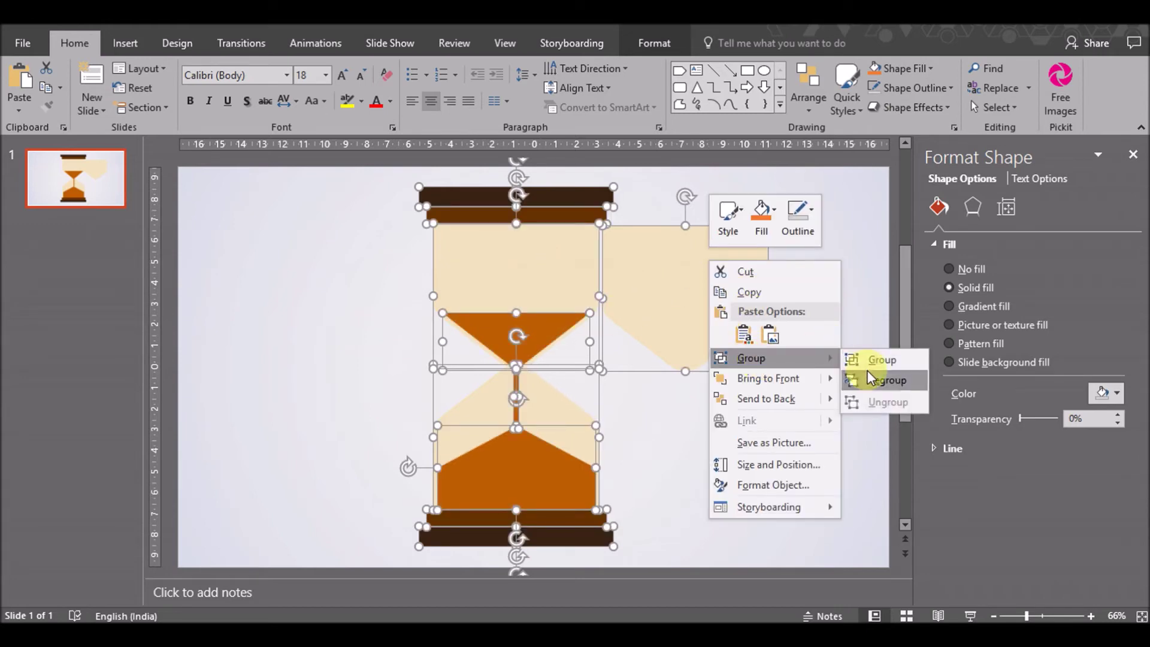
click(665, 416)
click(758, 411)
Select the spare beige pentagon and open its Shape Fill colour choices
click(713, 282)
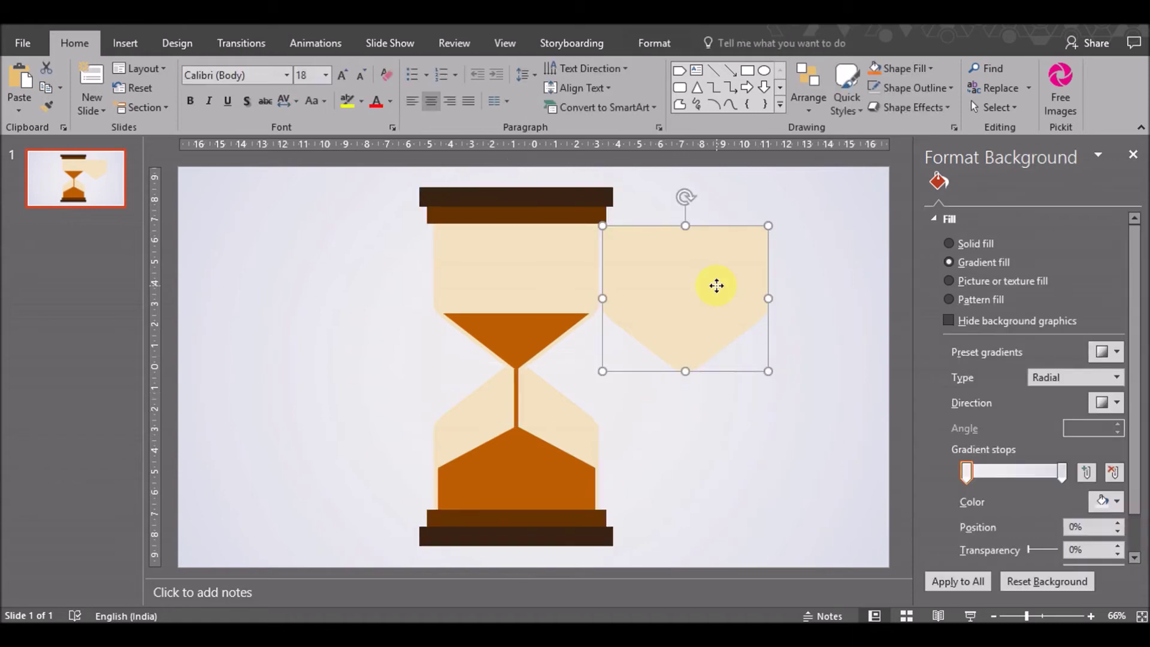
click(641, 43)
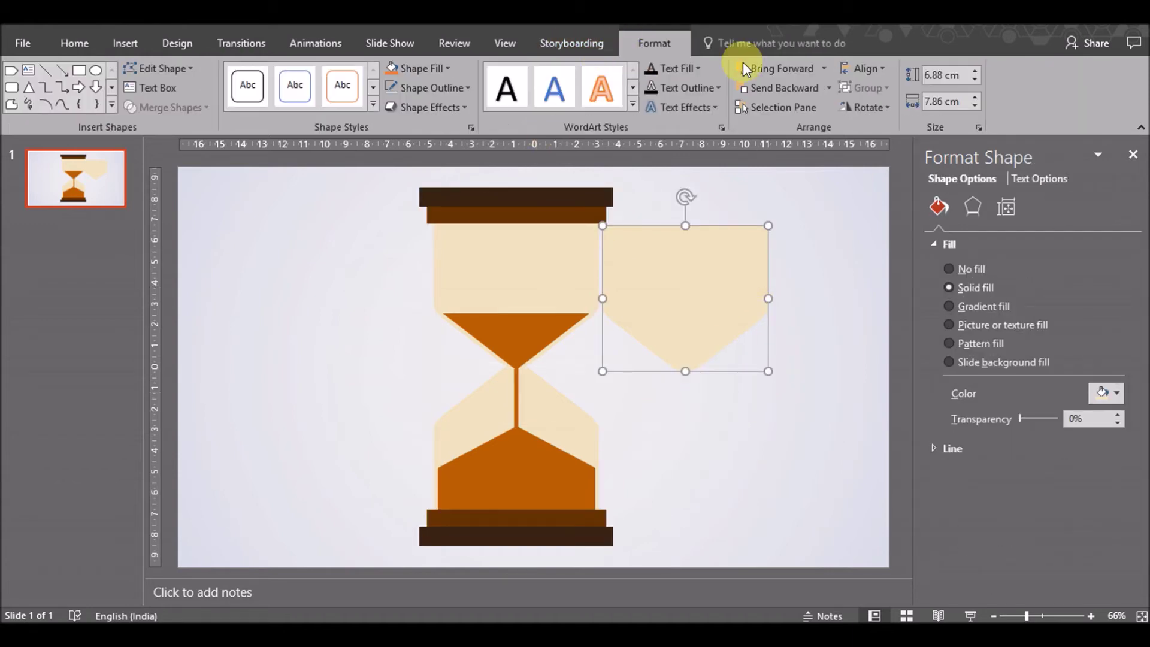
click(1107, 392)
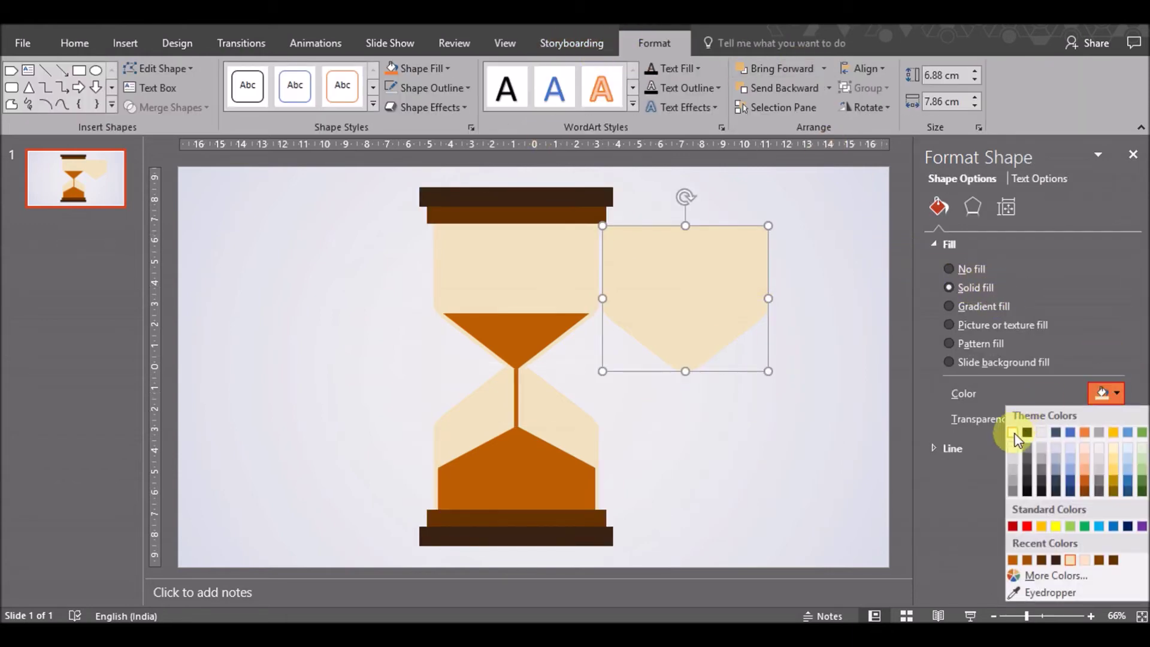
Fill the spare pentagon white, narrow it, and stretch it in the upper bulb down to the neck
click(1013, 433)
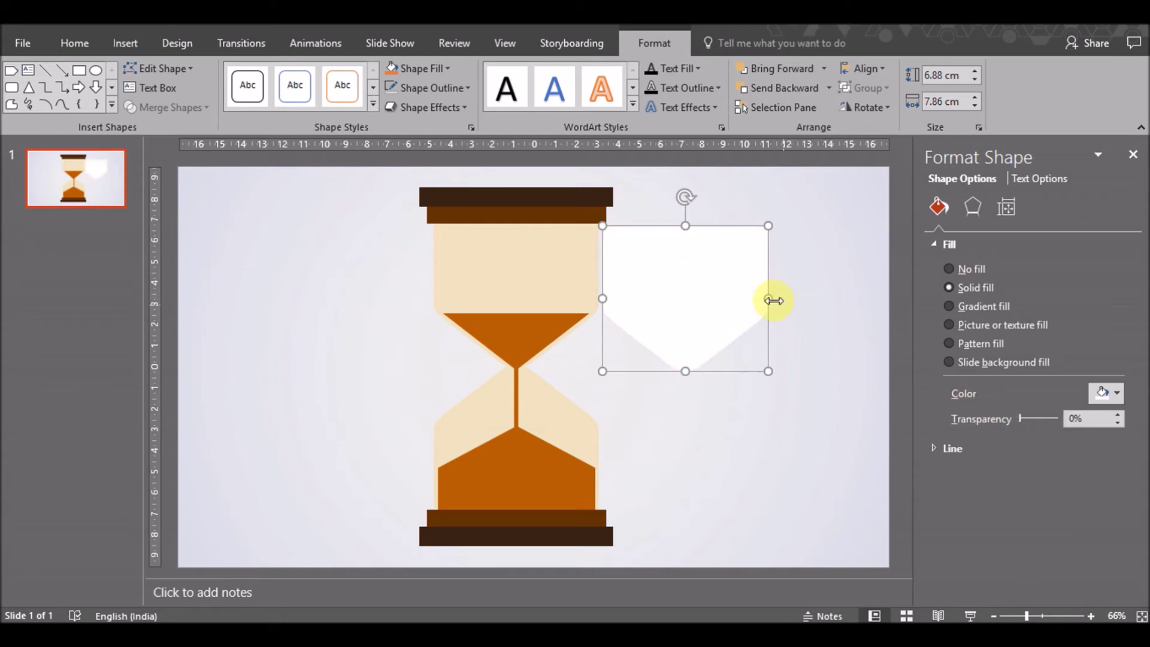
drag(735, 290, 676, 285)
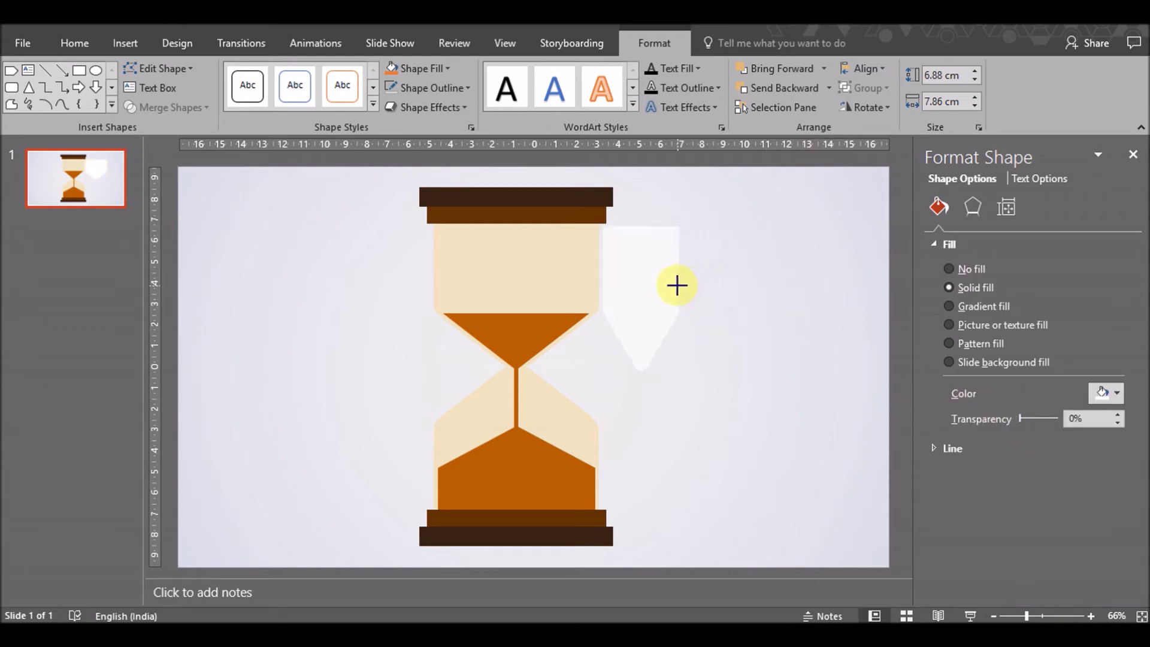
drag(639, 287, 516, 244)
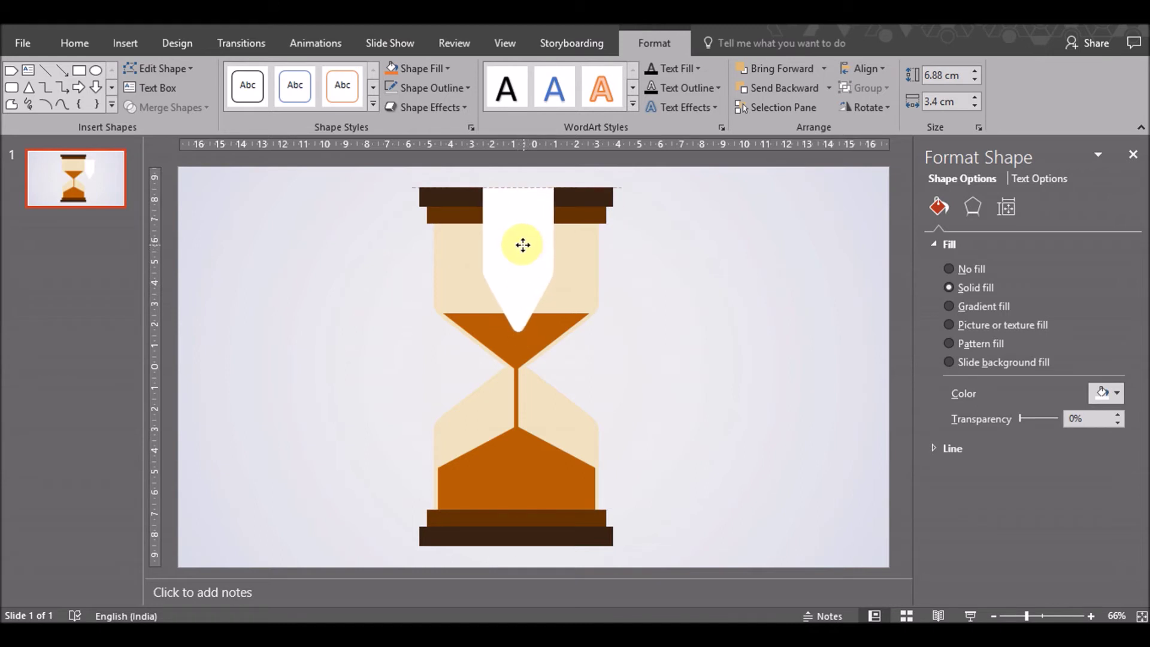
drag(520, 243, 520, 246)
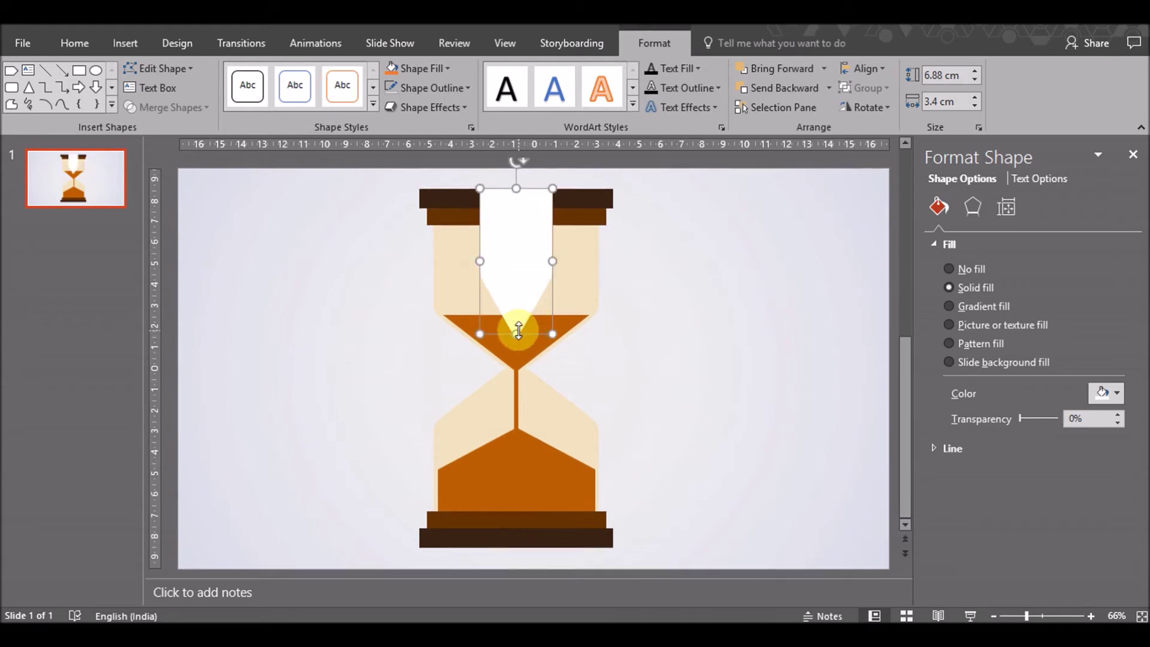
drag(516, 334, 513, 368)
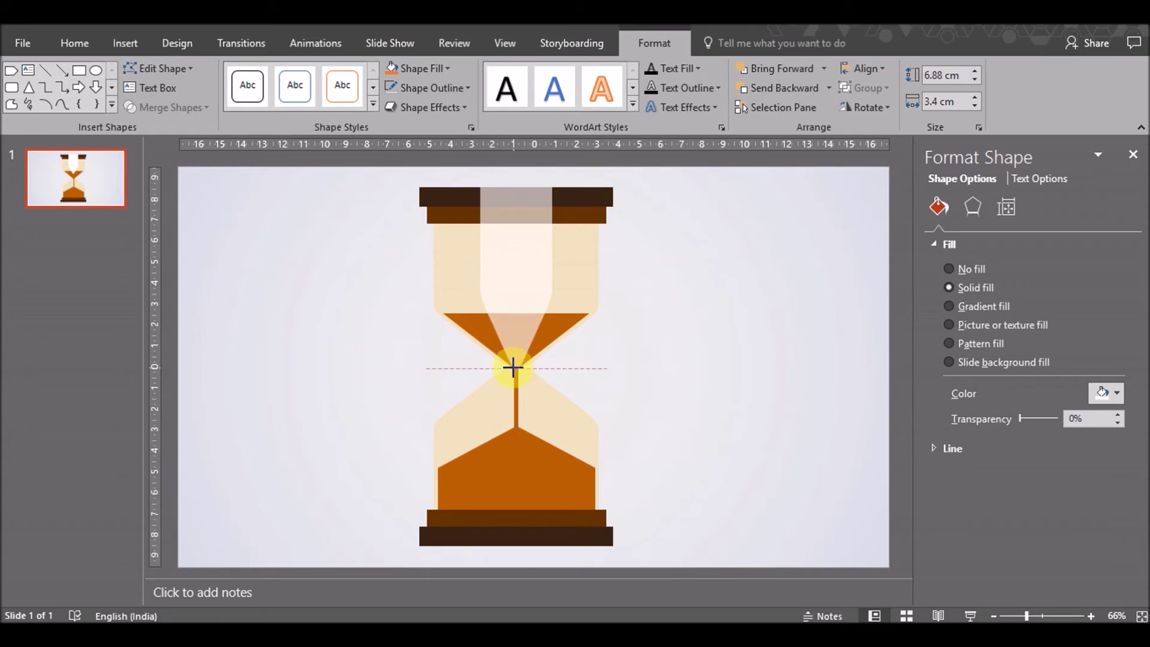
drag(513, 367, 514, 368)
click(746, 336)
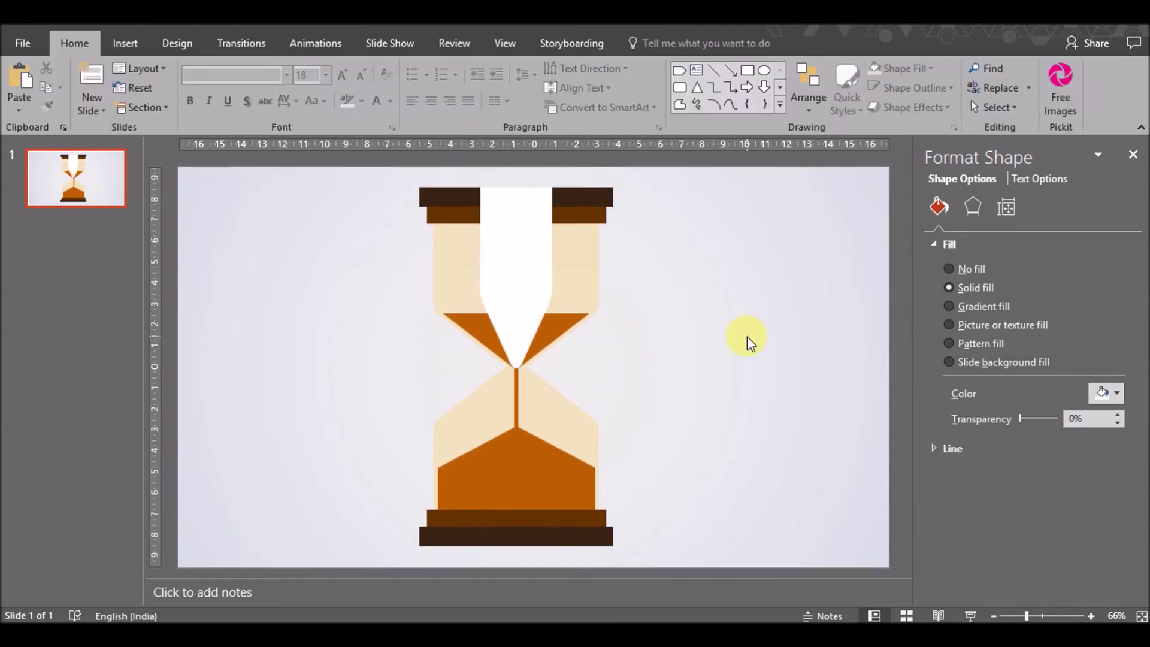
Copy and paste the white pentagon
click(523, 286)
key(ctrl+c)
key(ctrl+v)
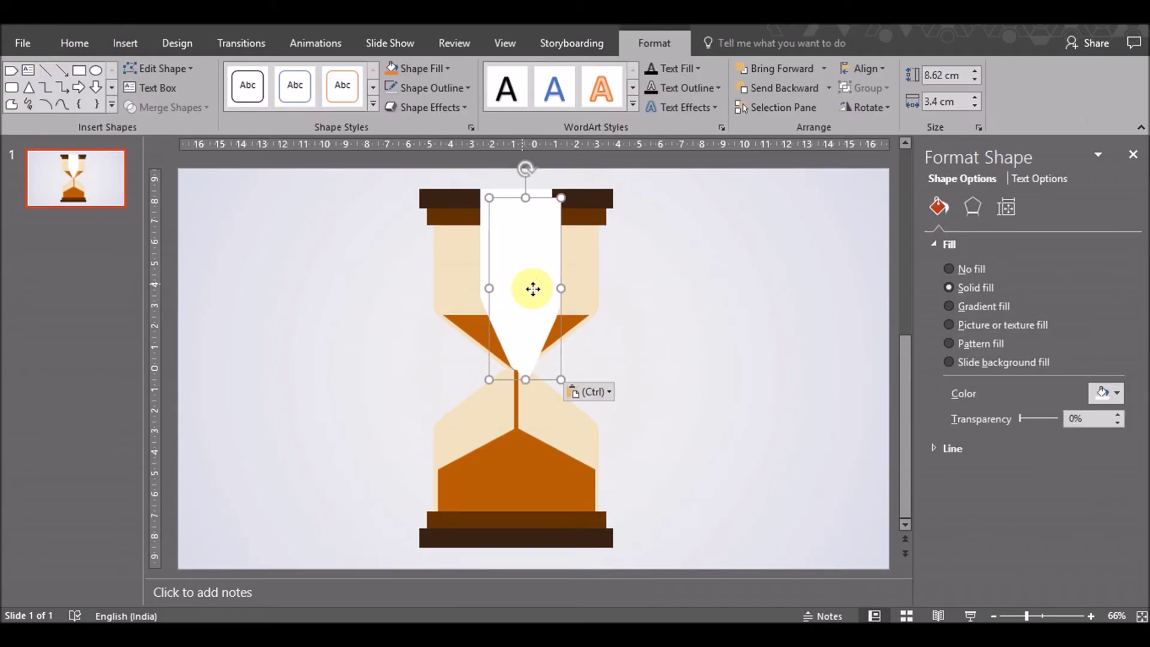
Flip the pentagon copy vertically and align it in the lower bulb under the upper one
drag(532, 288, 643, 299)
click(860, 109)
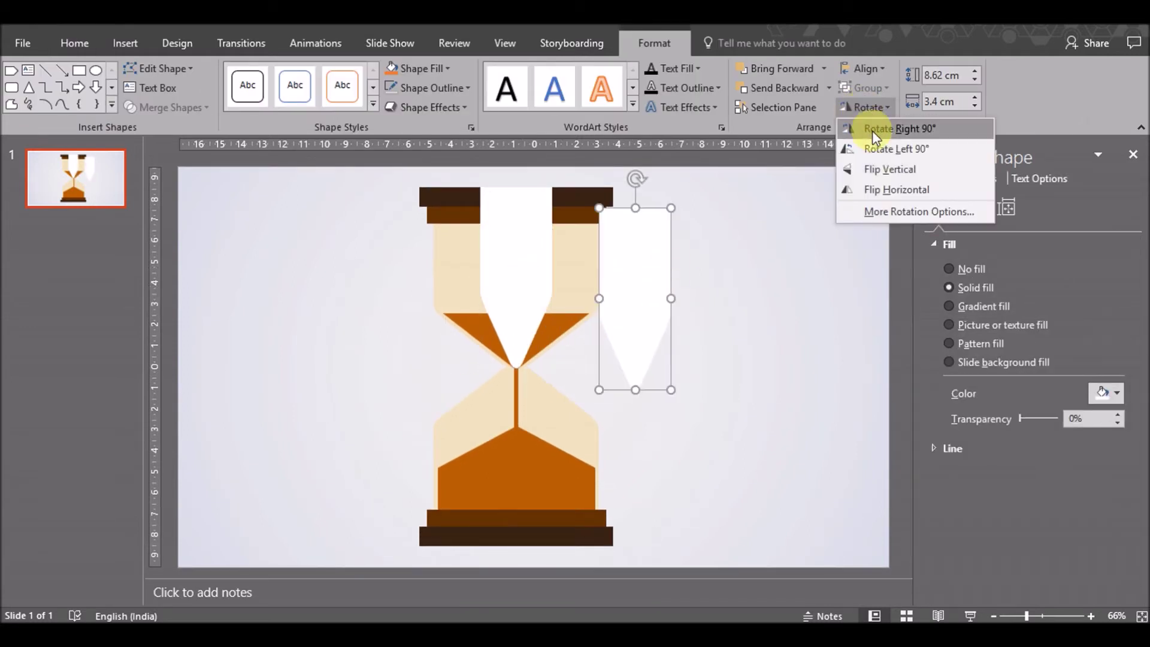
click(882, 168)
drag(655, 288, 525, 444)
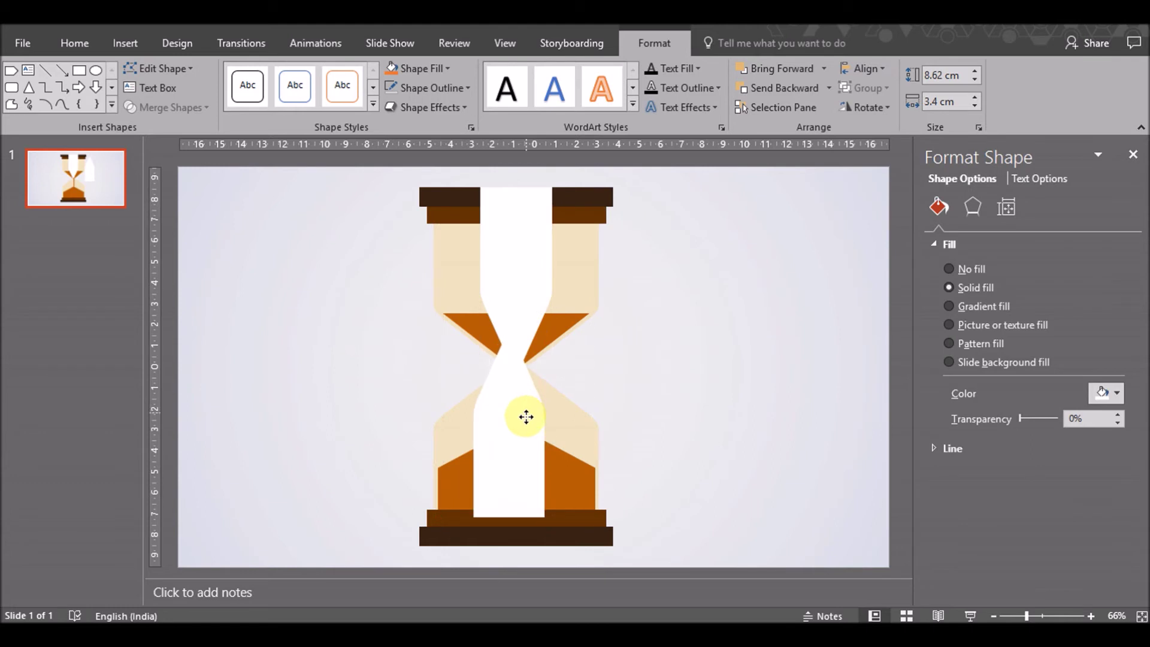
drag(525, 444, 533, 442)
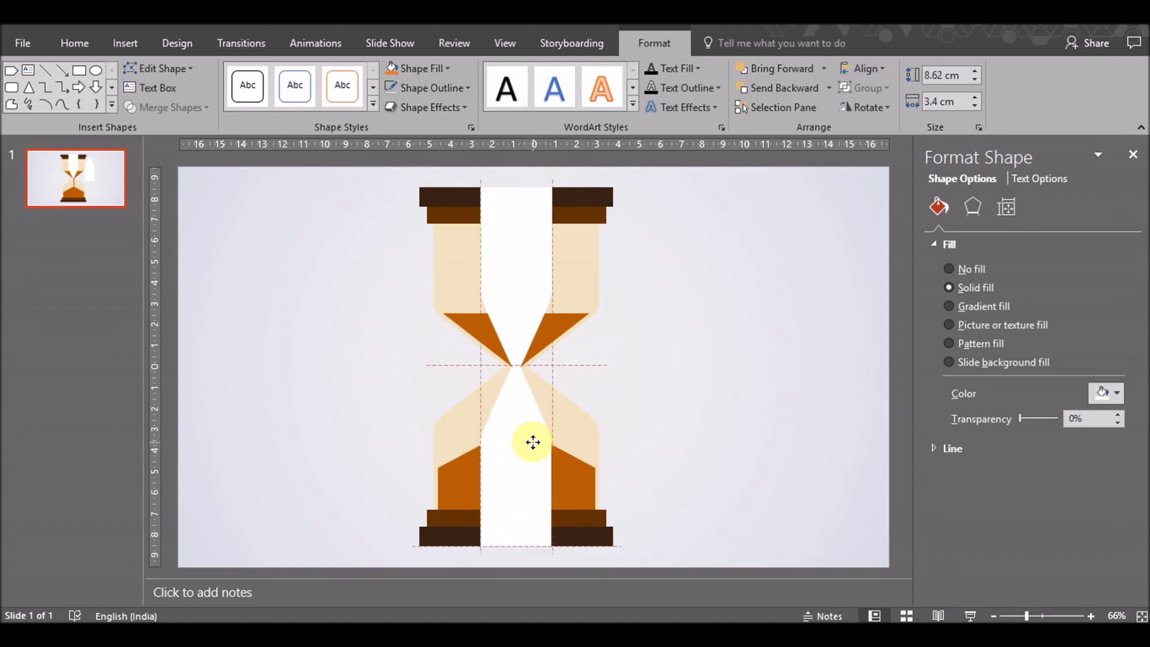
Set both white pentagons to about 70% transparency
click(695, 404)
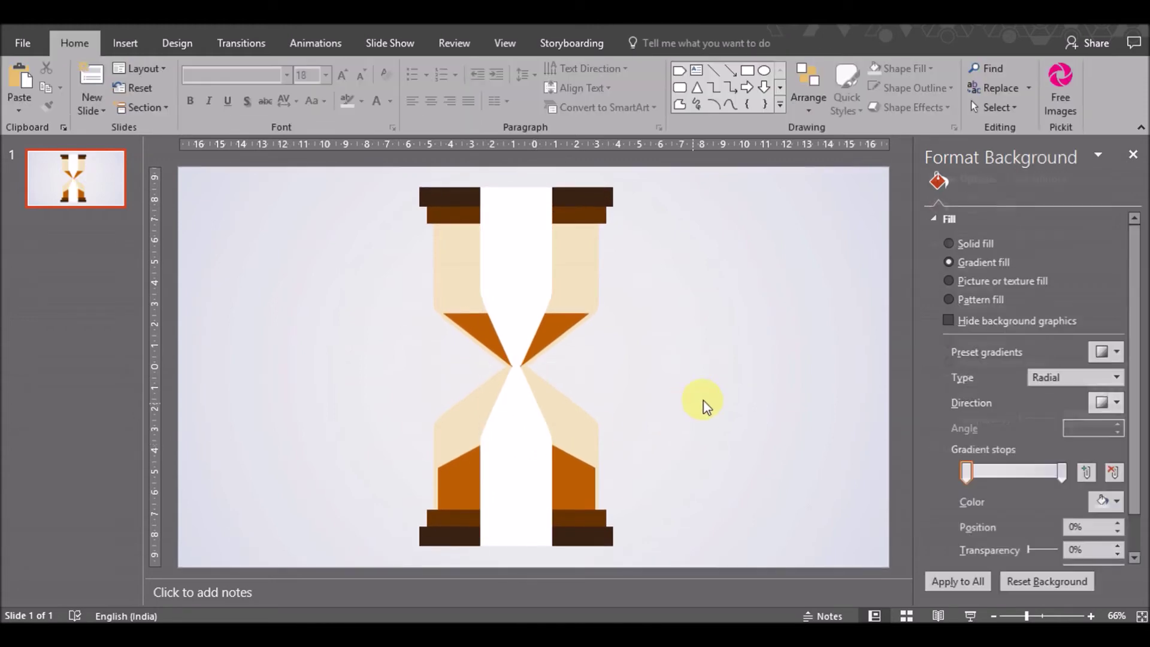
click(525, 249)
shift+click(526, 432)
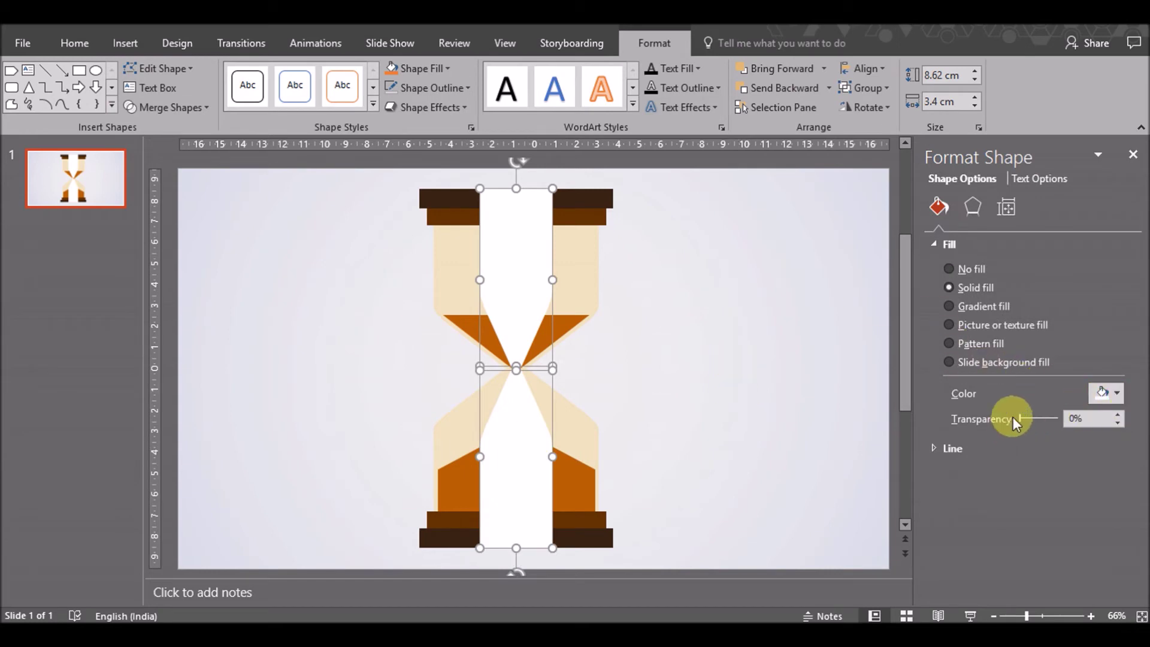
drag(1020, 418, 1044, 415)
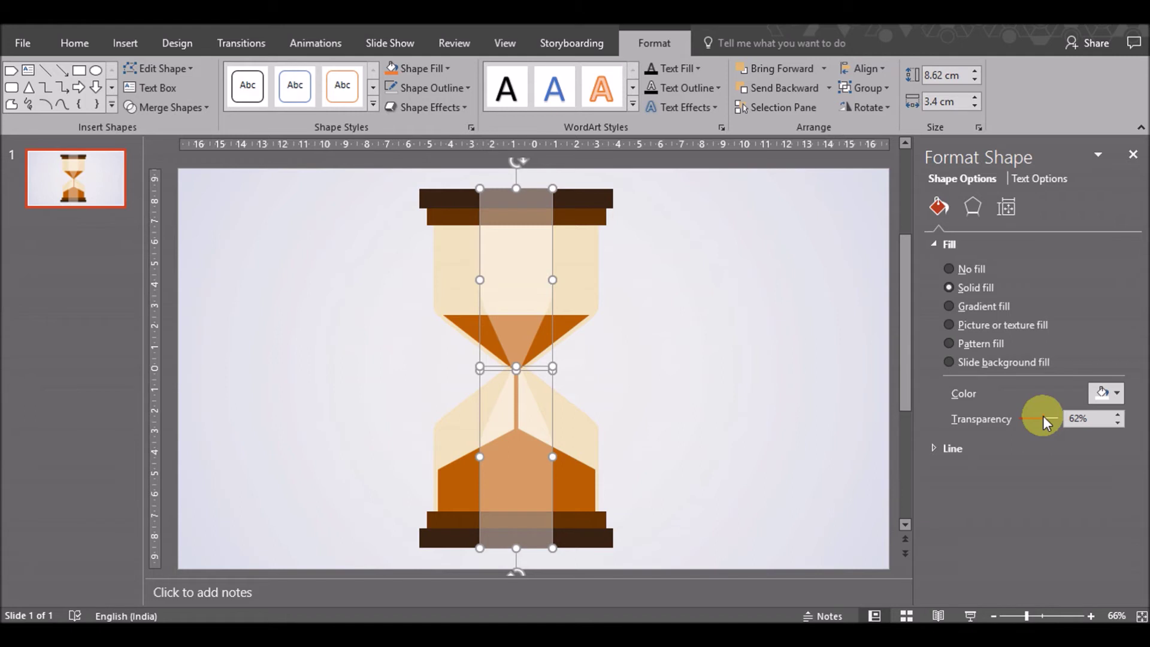
drag(1043, 415, 1047, 415)
click(796, 437)
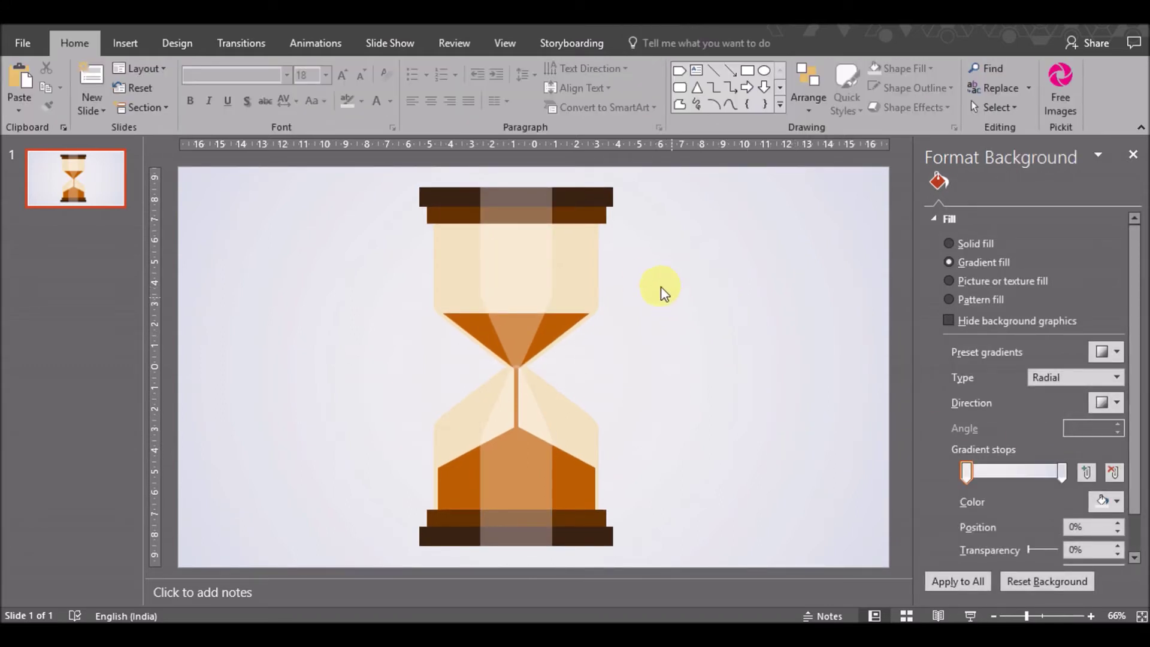
click(127, 41)
Draw a trial oval in the upper bulb, then delete it
click(287, 101)
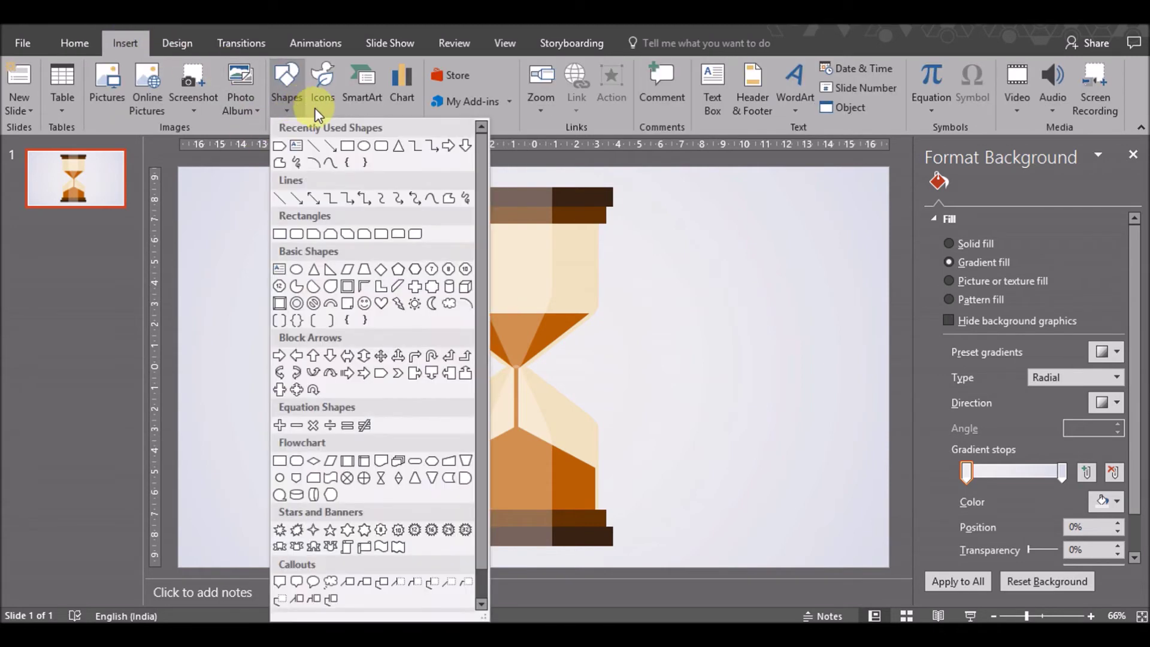
click(364, 145)
drag(562, 281, 571, 313)
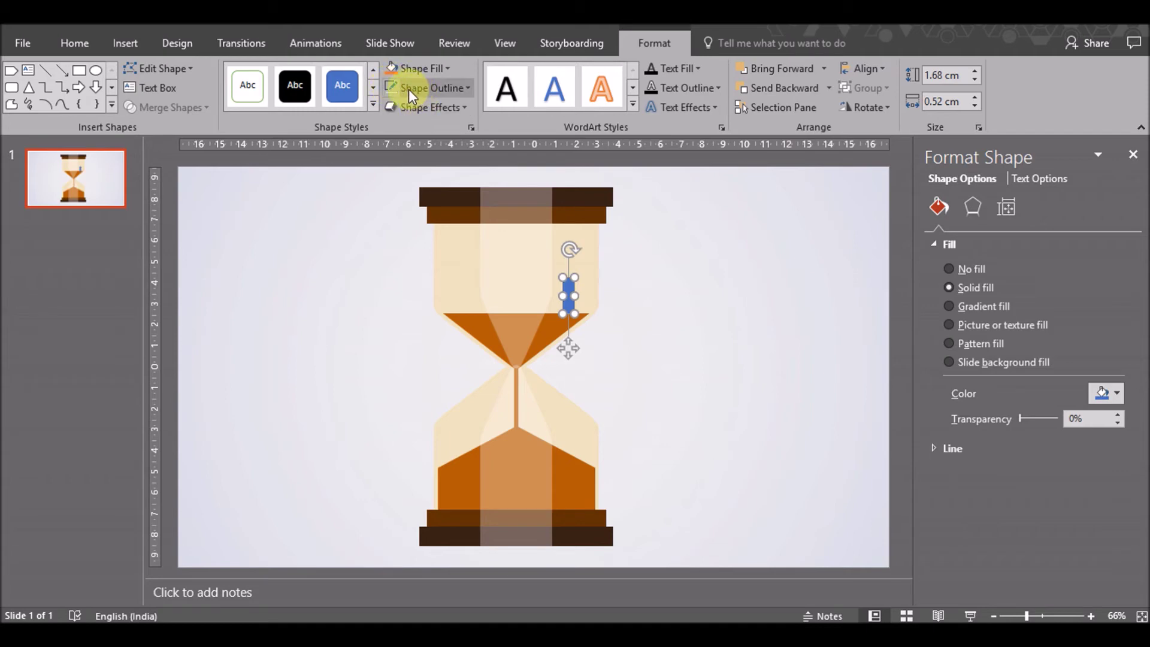
drag(572, 310, 572, 313)
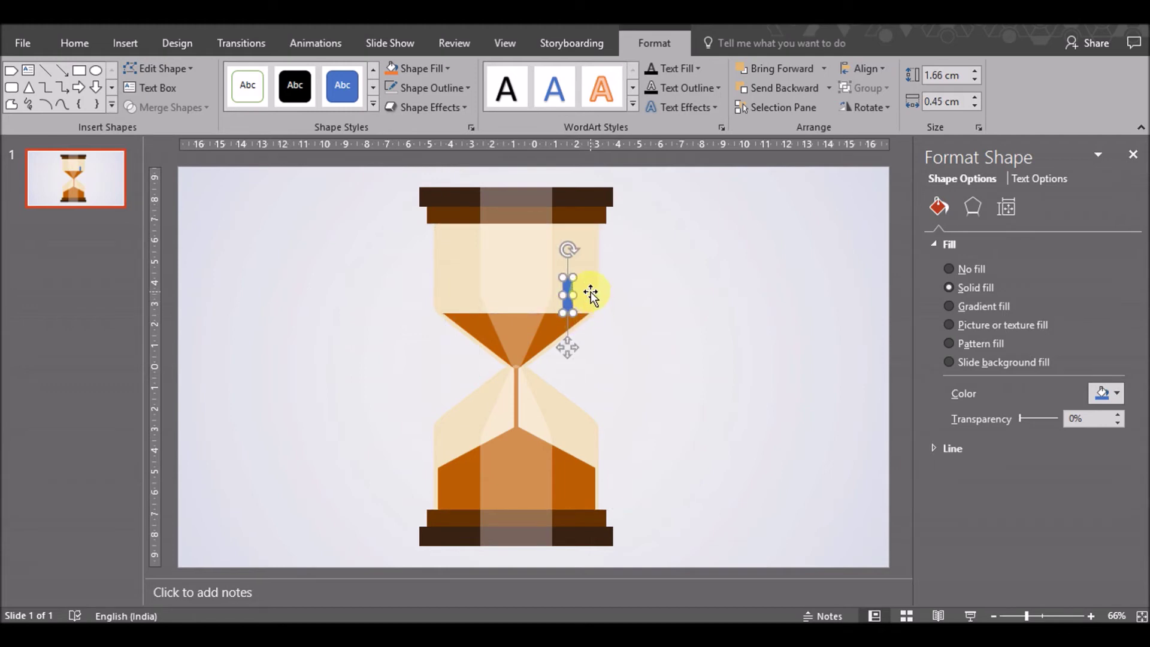
key(Delete)
Draw a small oval glint in the upper bulb, filled white at about 50% transparency
click(125, 42)
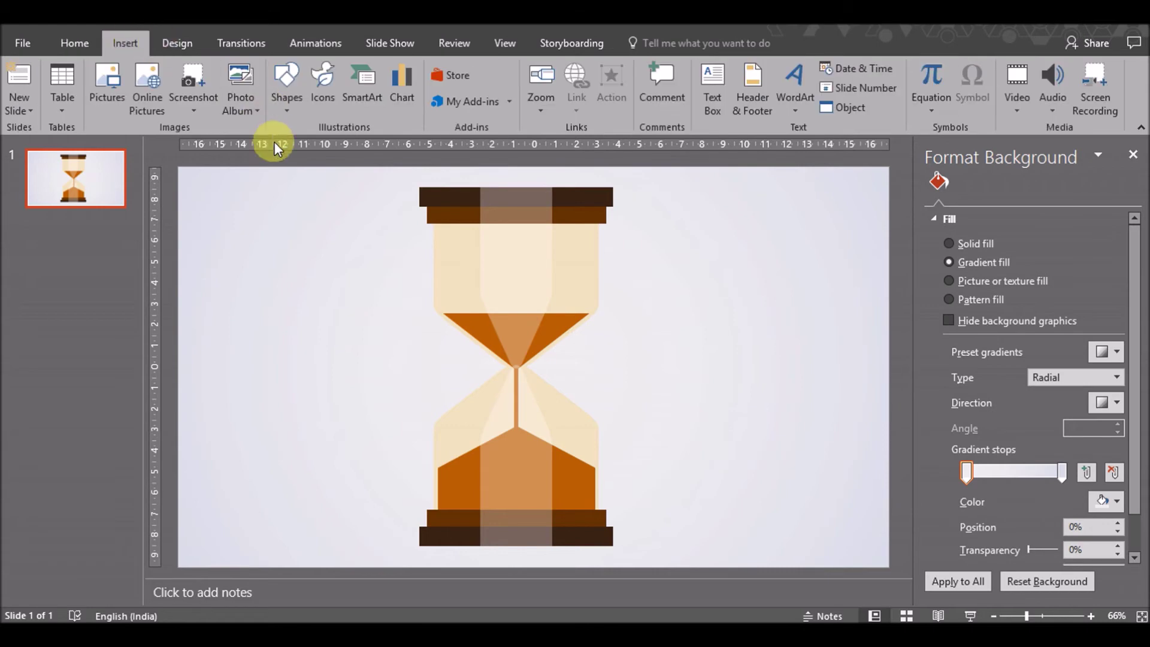
click(285, 84)
click(366, 150)
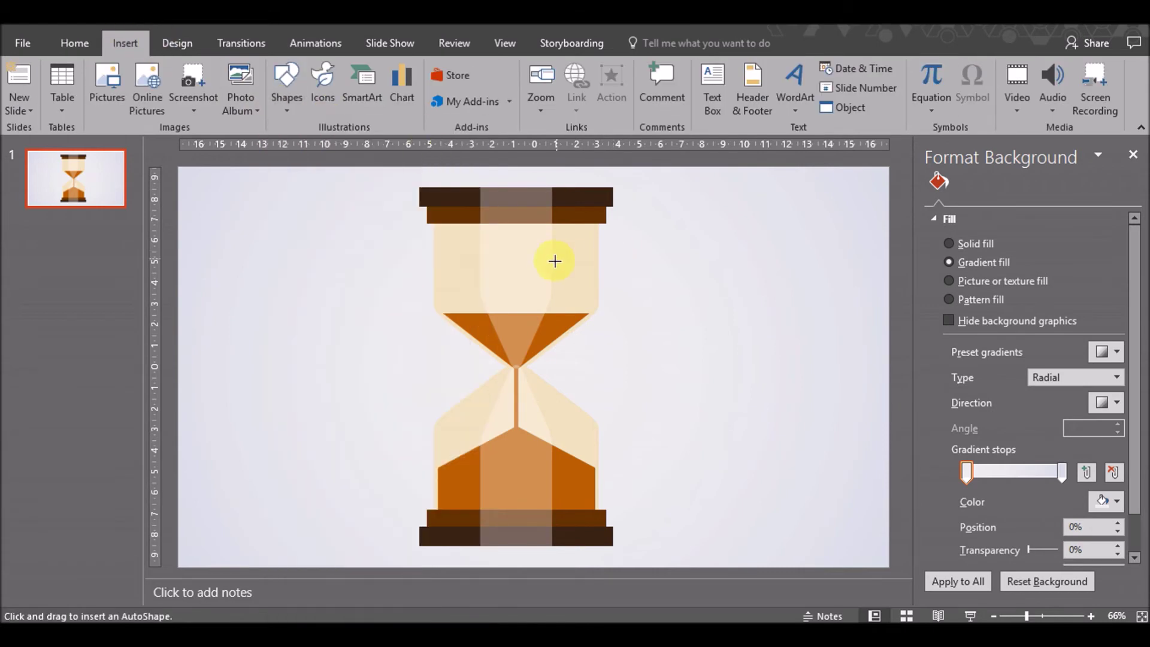
mouse_move(563, 267)
mouse_down()
mouse_move(590, 304)
mouse_move(569, 303)
mouse_up()
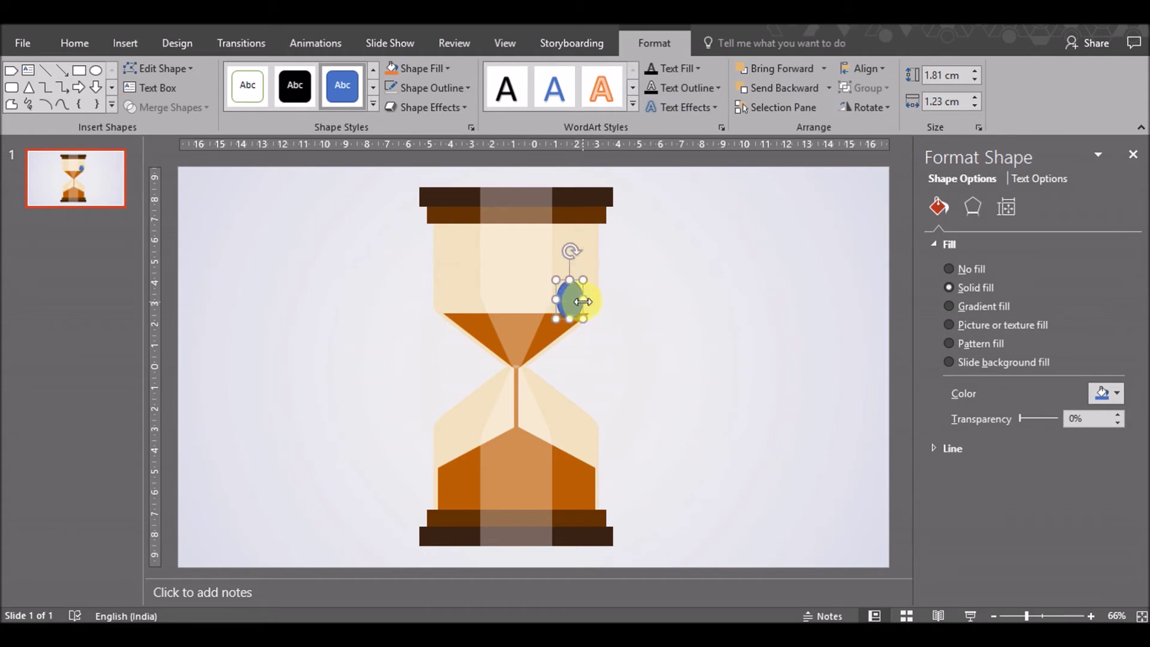
click(1108, 393)
click(1012, 432)
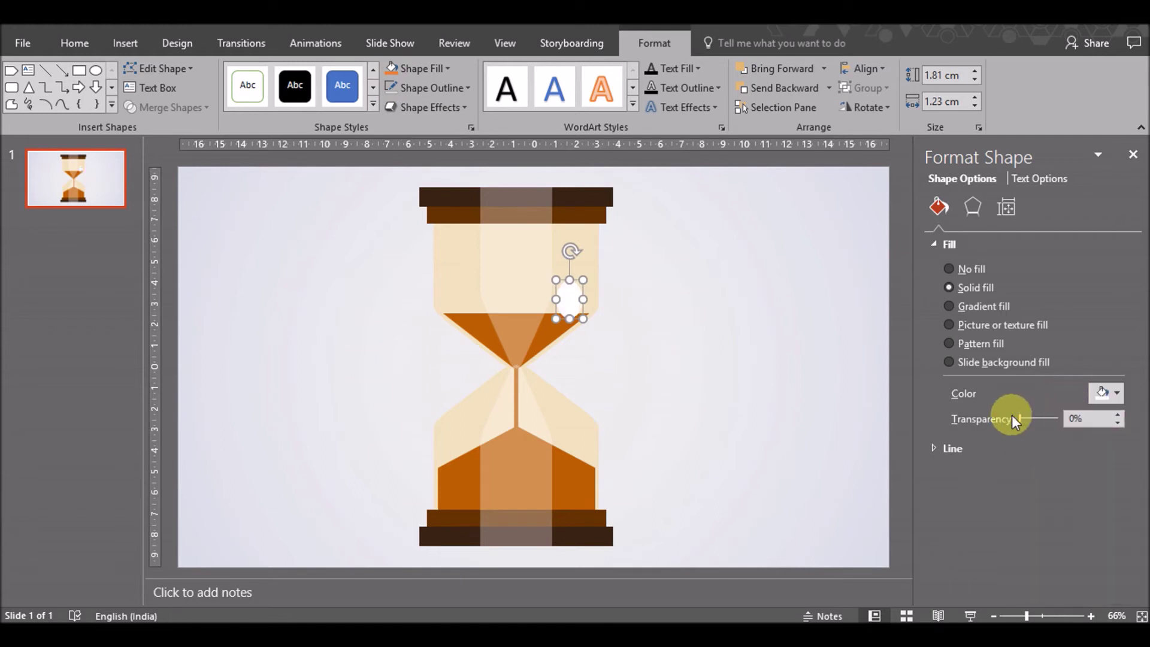
drag(1018, 417, 1037, 421)
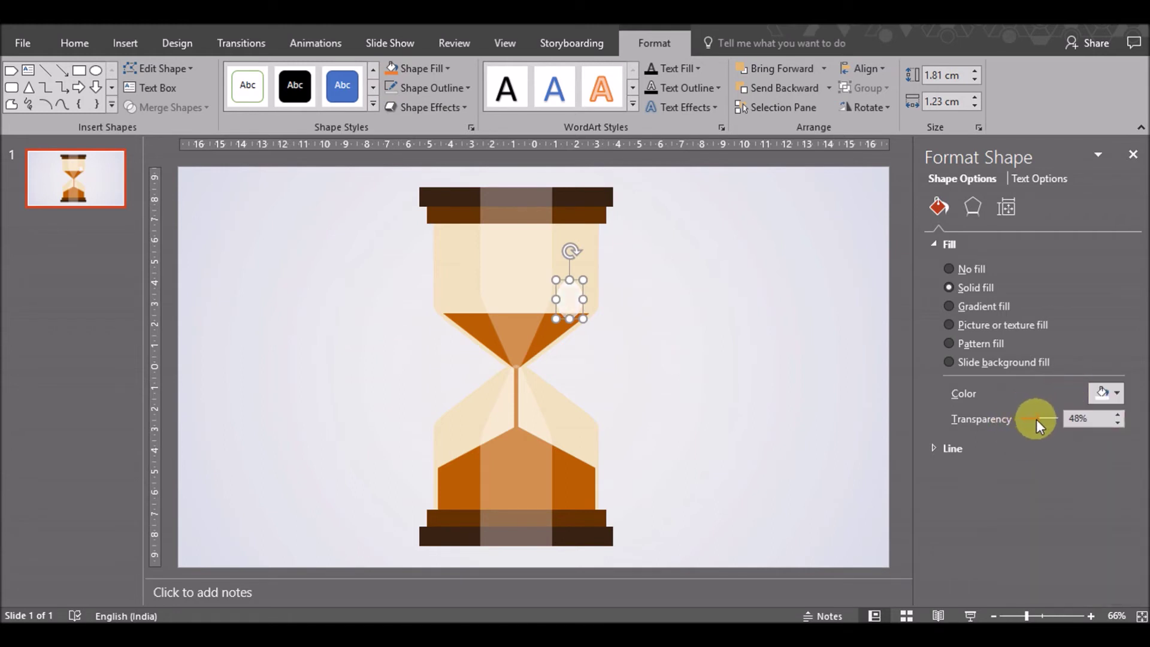
click(718, 329)
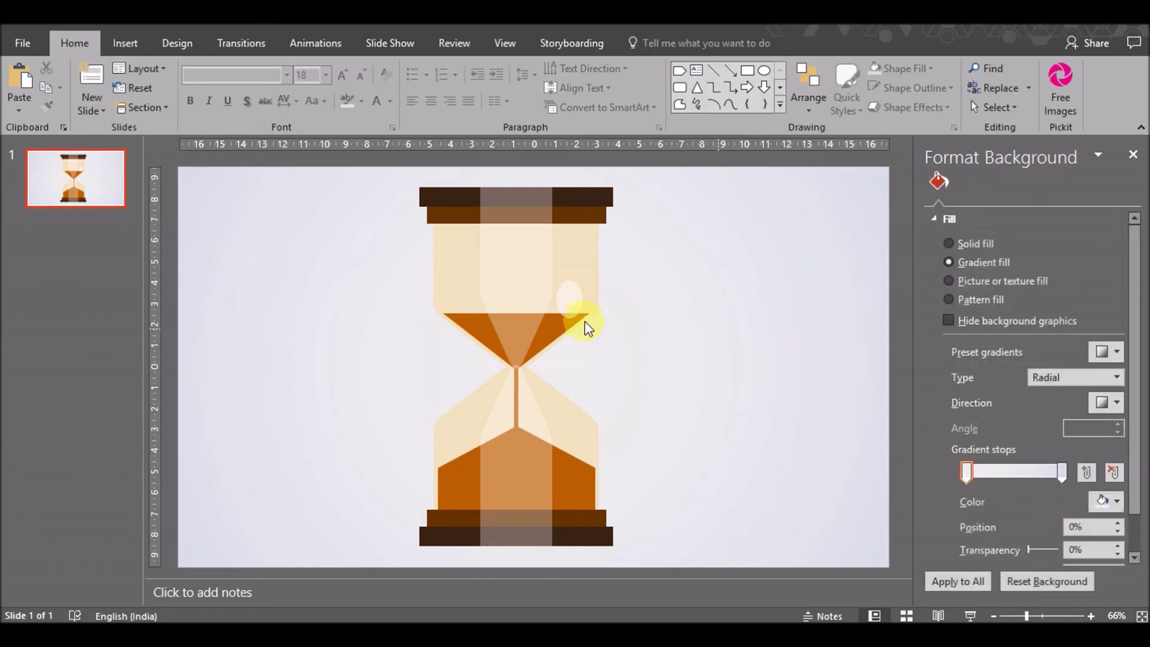
Paste a copy of the oval glint and move it into the lower bulb
key(ctrl+v)
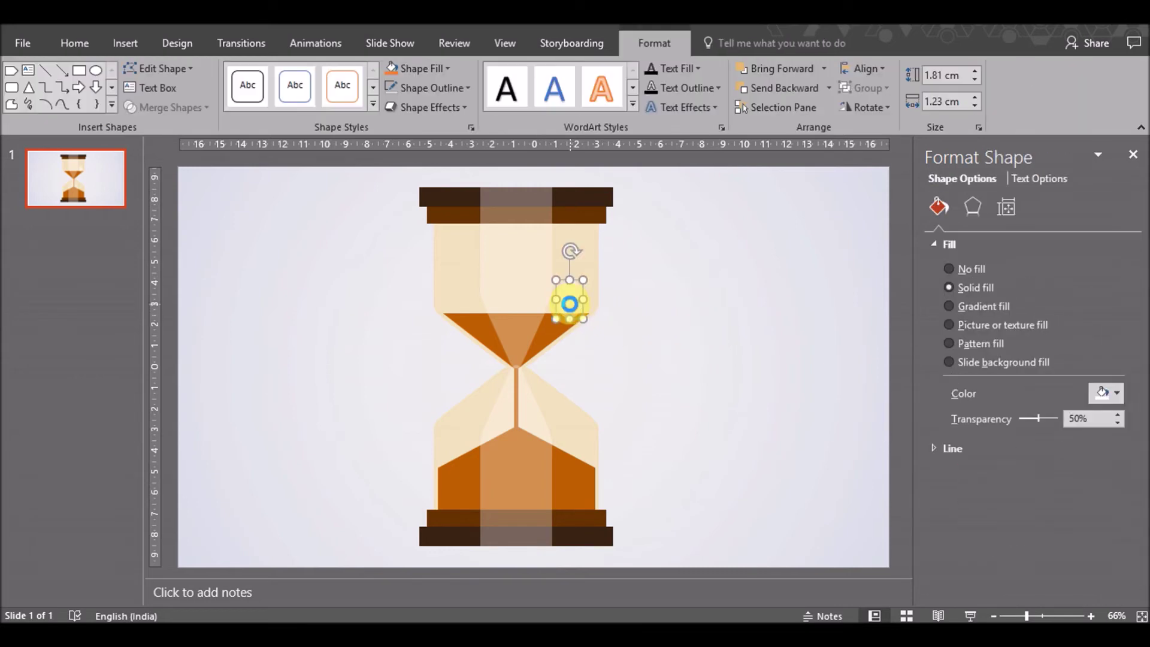
drag(575, 311, 569, 438)
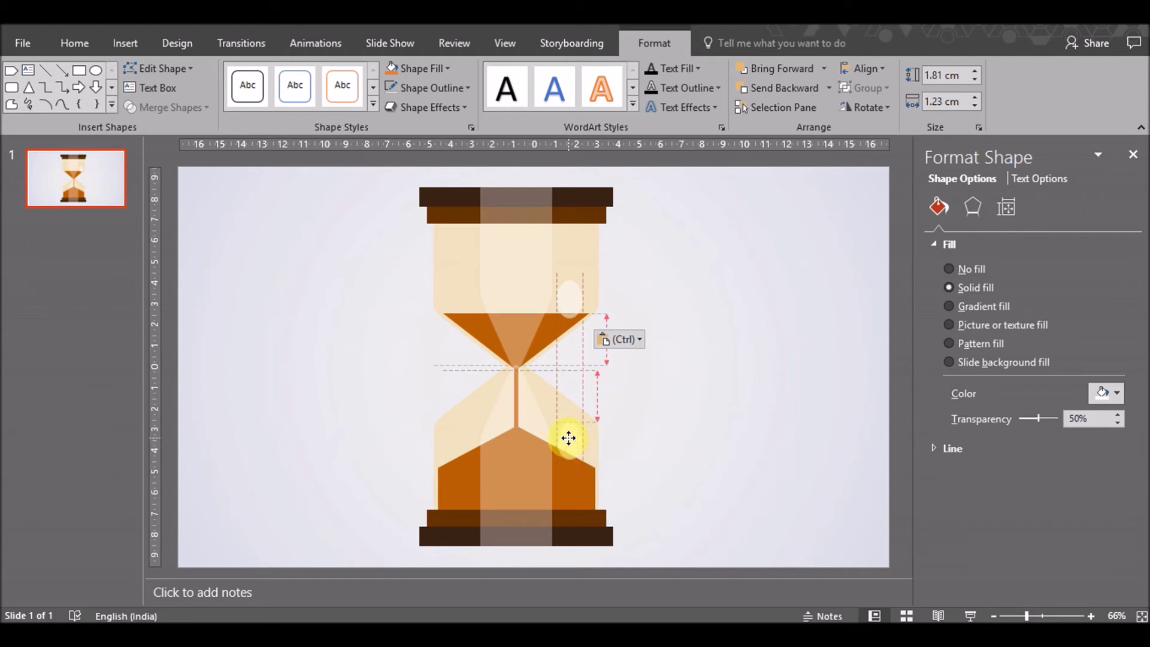
click(740, 460)
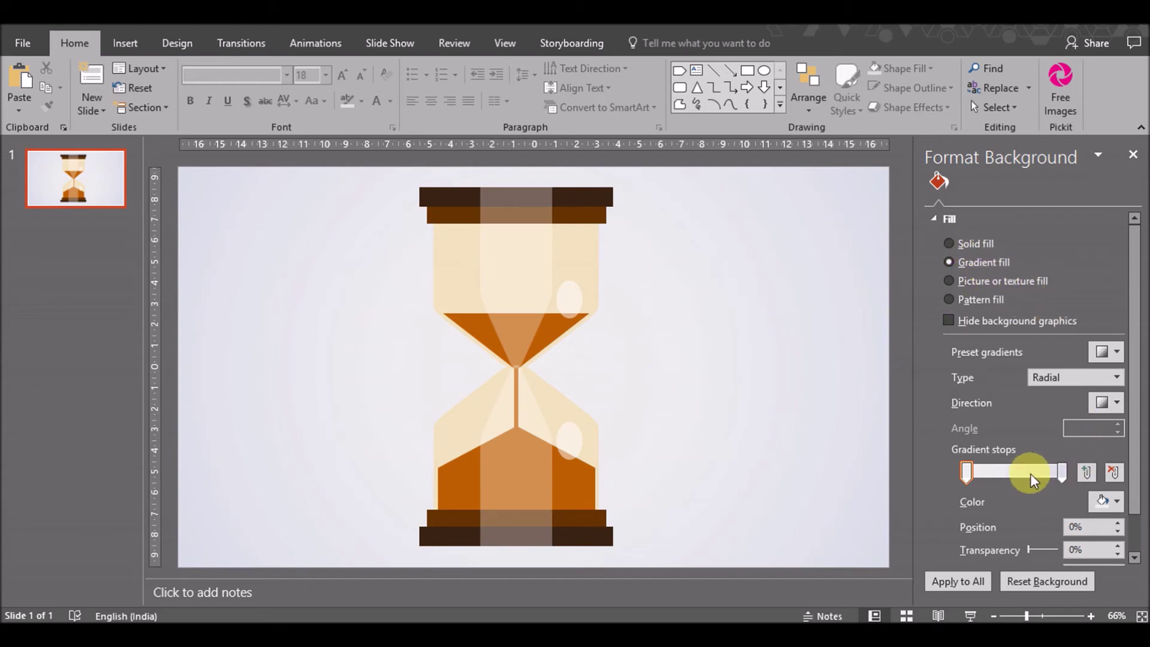
Make the gradient centre stop yellow and the outer stop orange via More Colors
click(1108, 505)
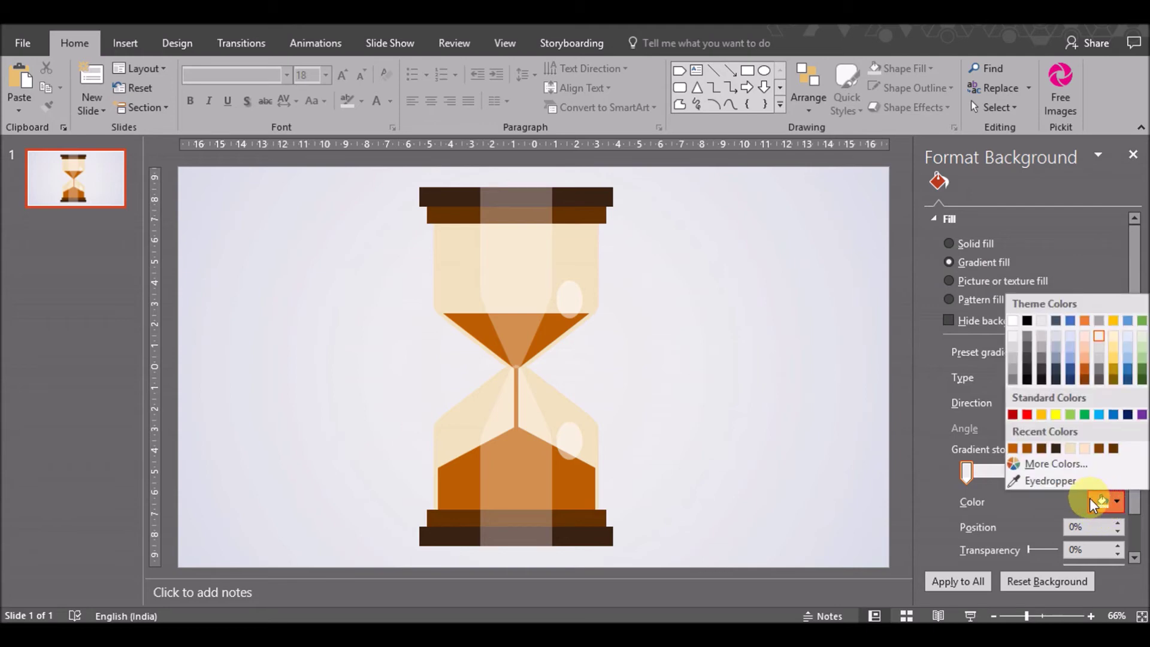
click(1055, 416)
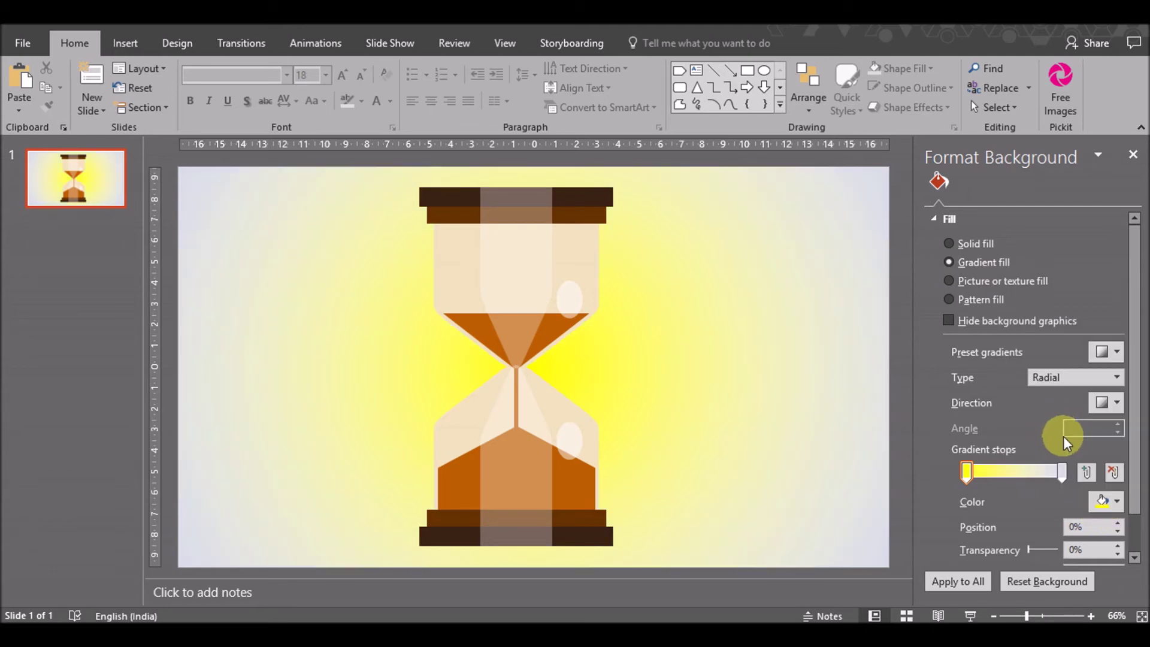
click(1099, 501)
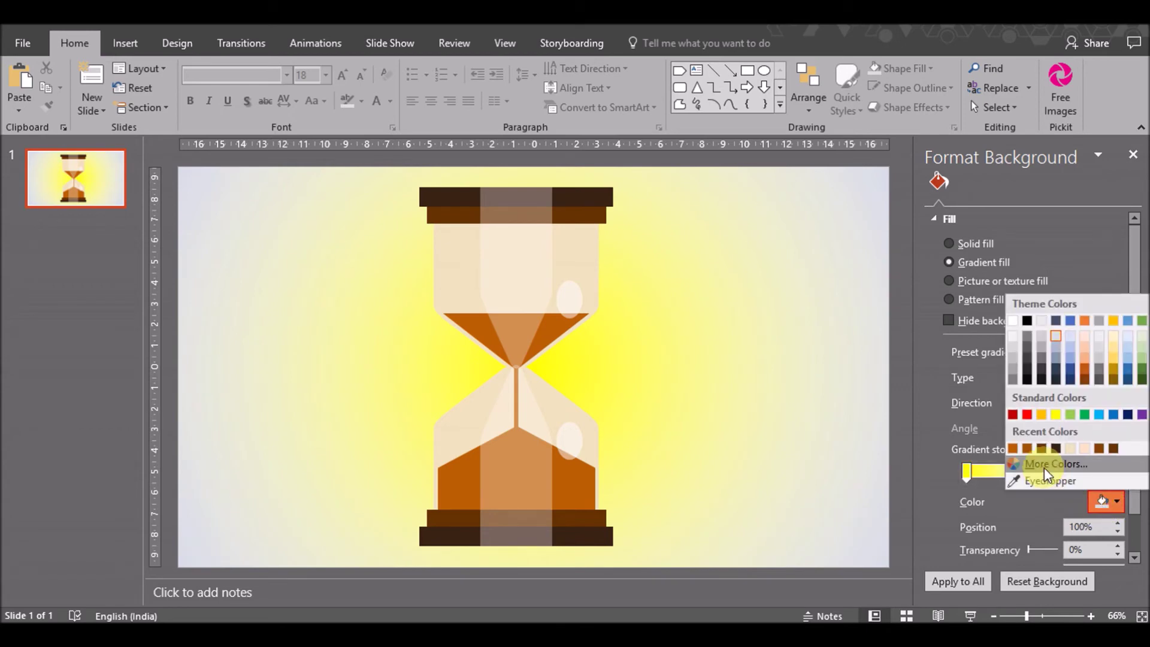
click(1055, 415)
click(1107, 501)
click(1057, 466)
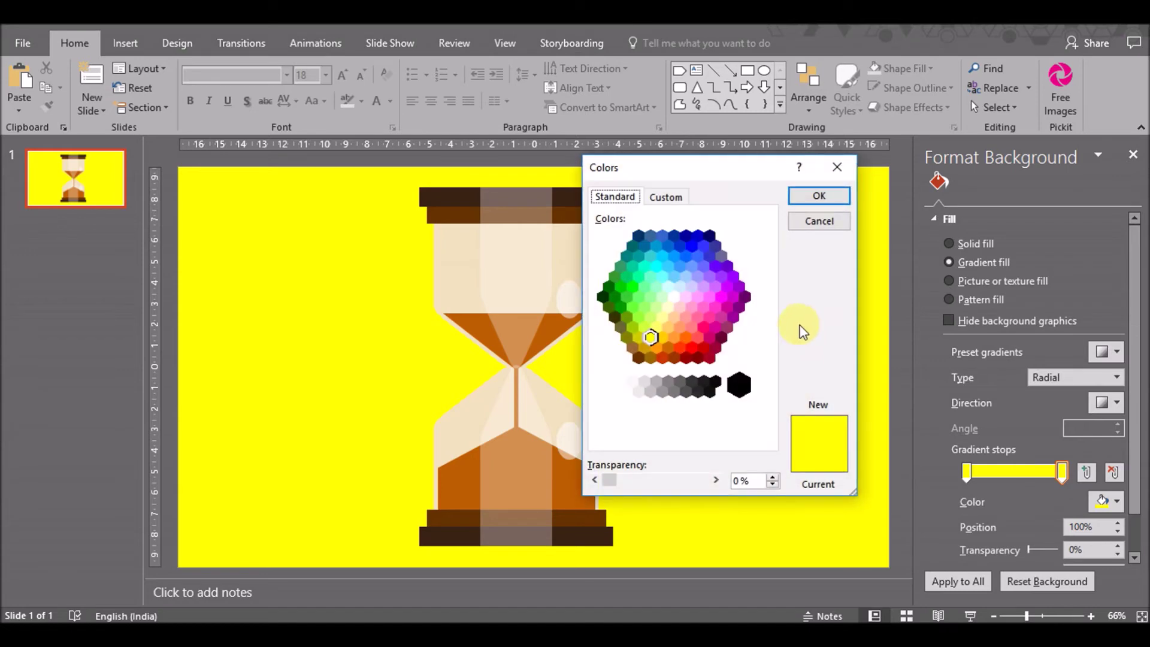
click(659, 347)
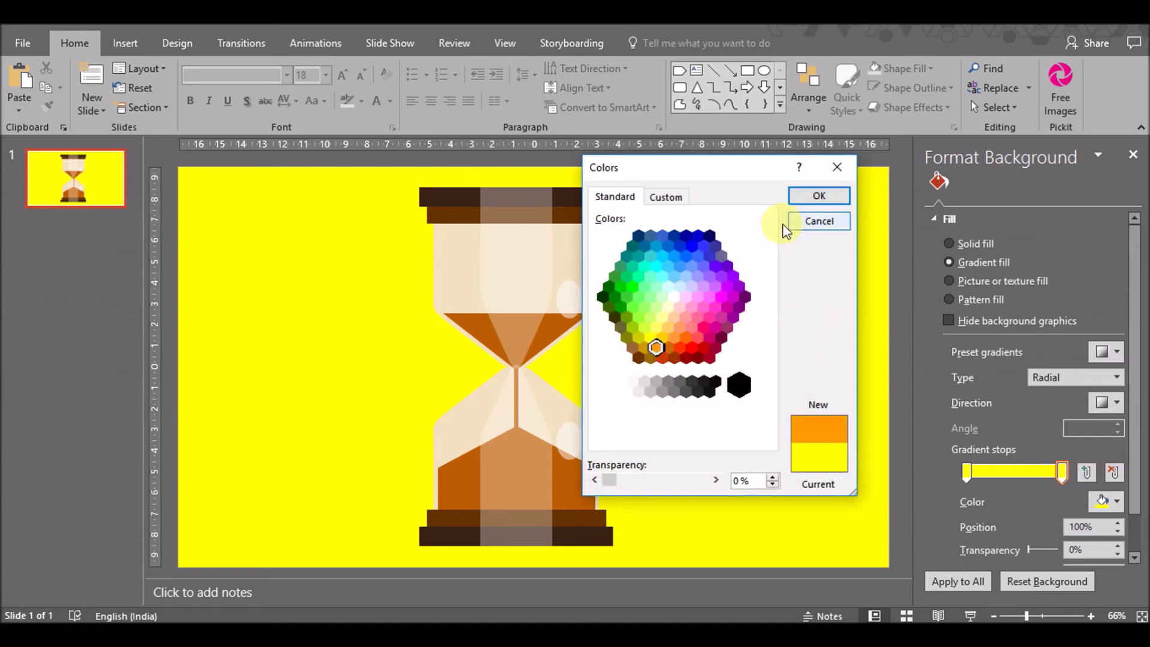
click(807, 201)
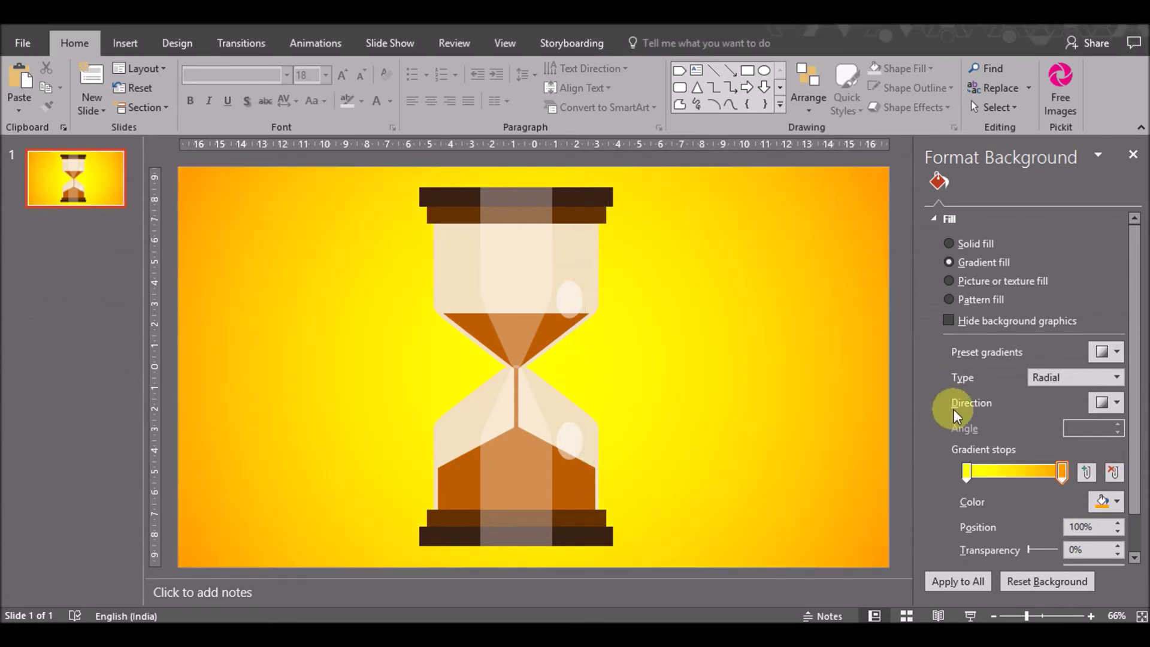
Darken the centre stop's yellow in the Custom colour picker
click(967, 471)
click(1113, 501)
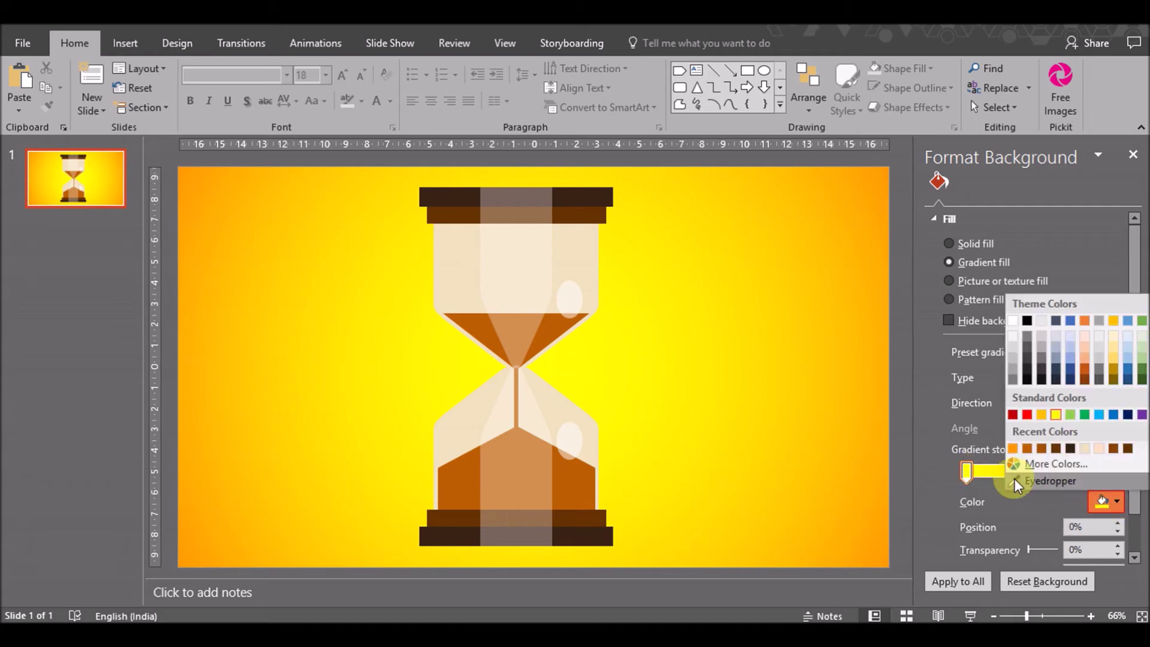
click(1025, 465)
click(666, 197)
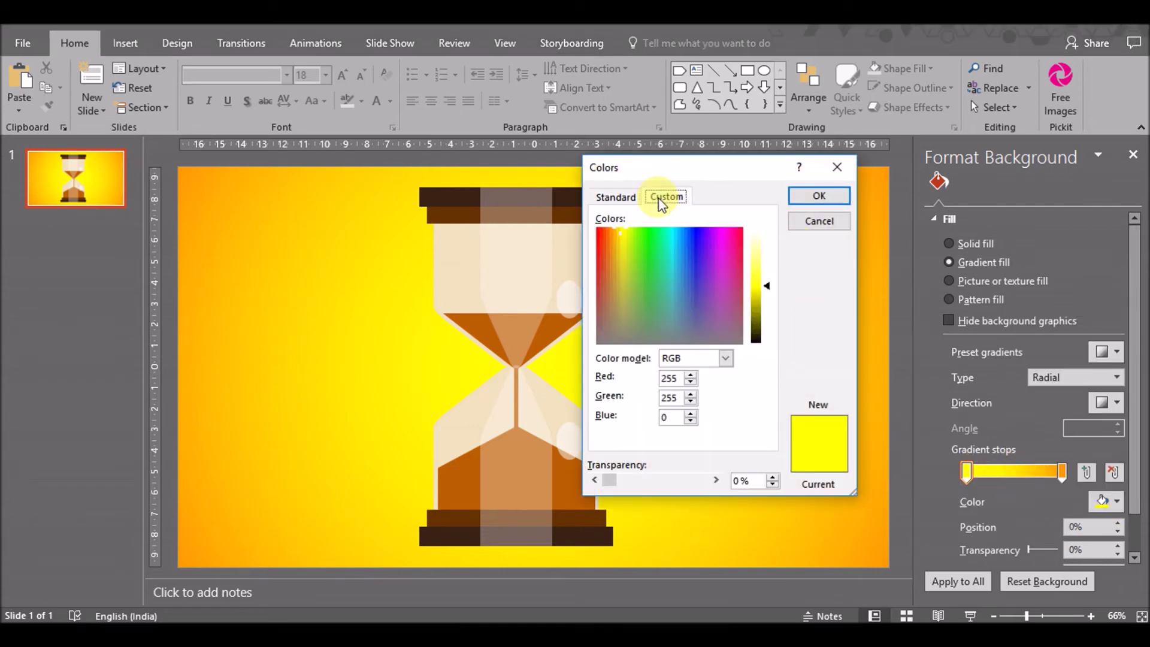
drag(769, 293, 765, 303)
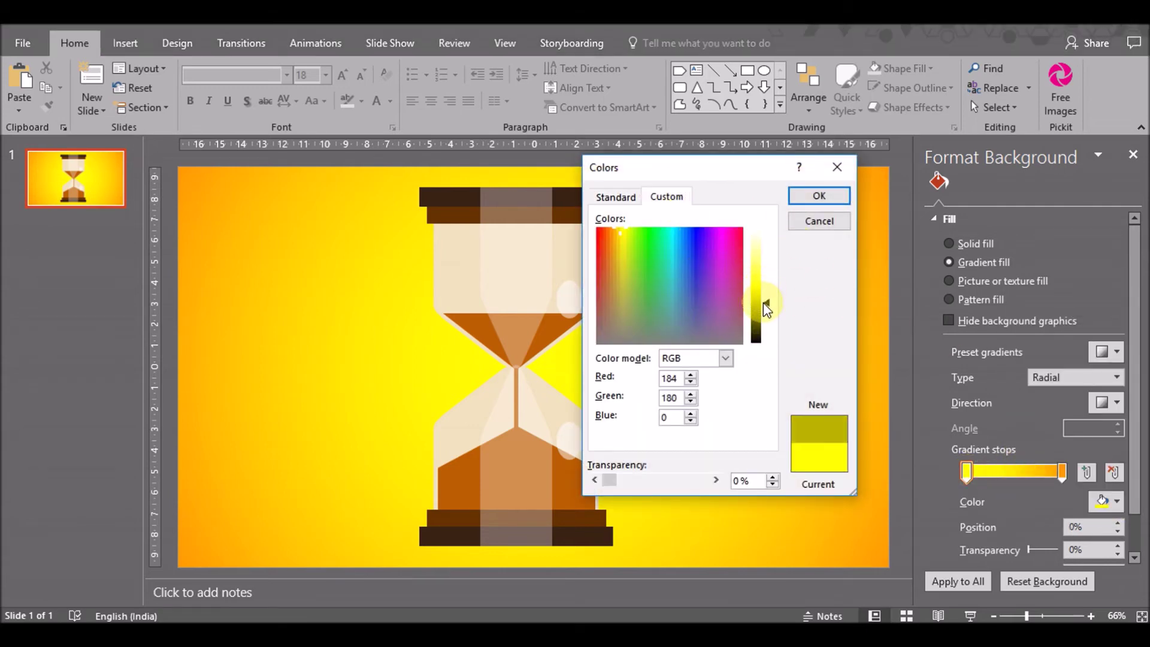
click(819, 195)
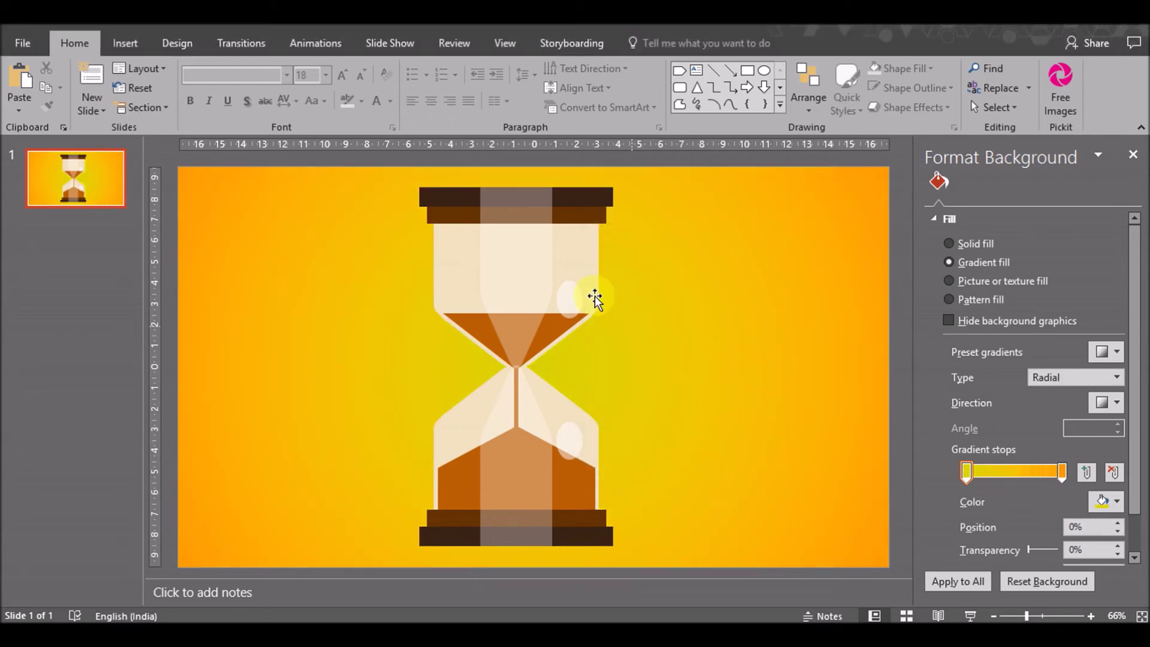
Select the outer gradient stop and try orange, then yellow as its colour
click(1062, 472)
click(1103, 502)
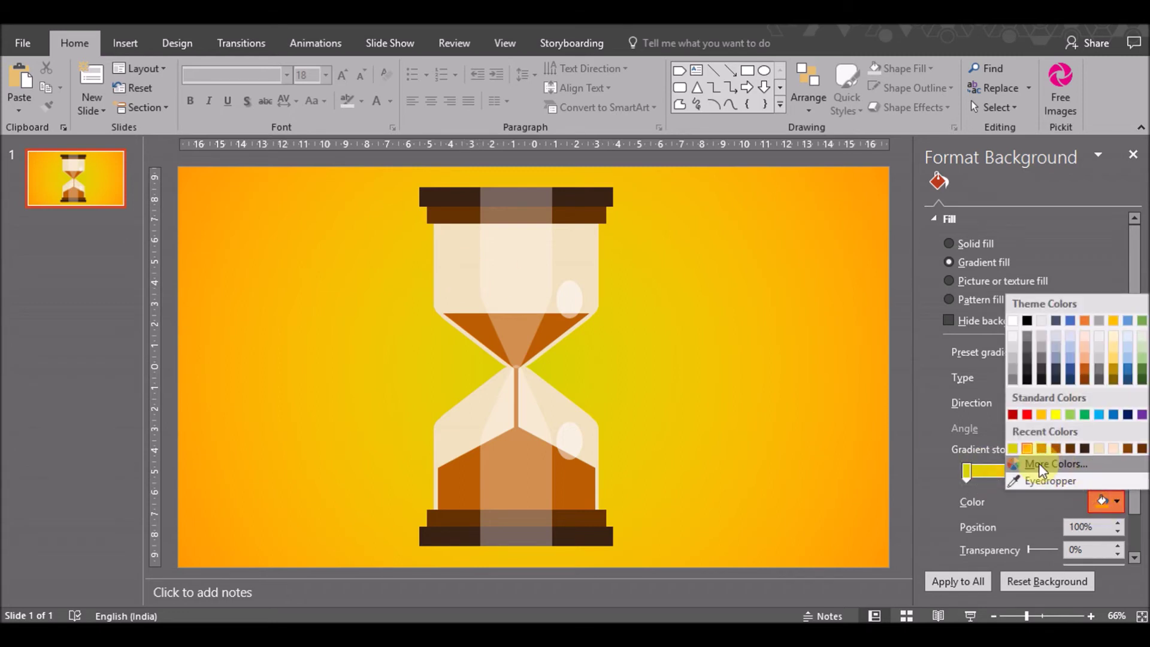
click(1028, 449)
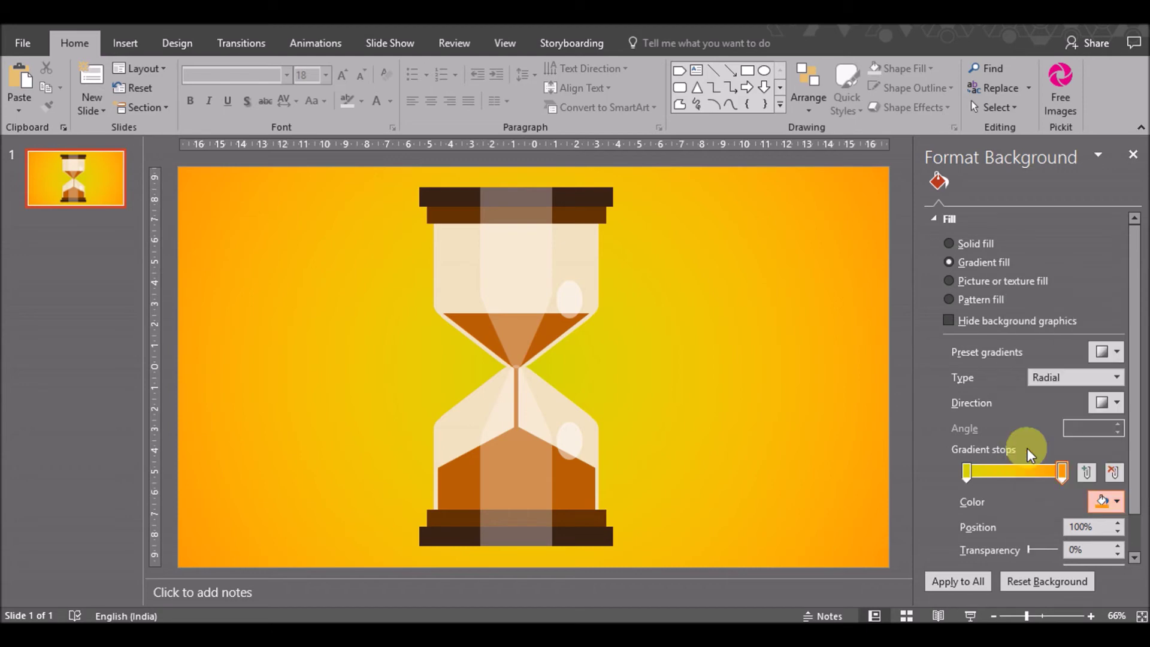
click(1086, 493)
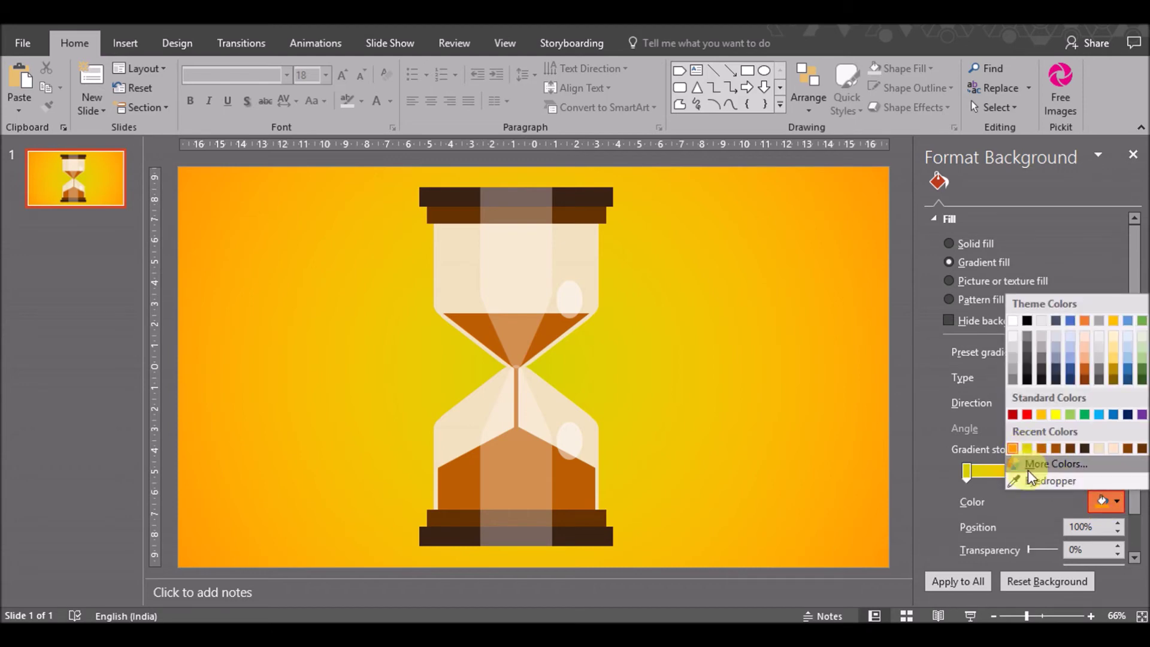
click(1056, 415)
Darken the outer gradient stop to a custom olive yellow, RGB 180, 176, 0
click(1100, 501)
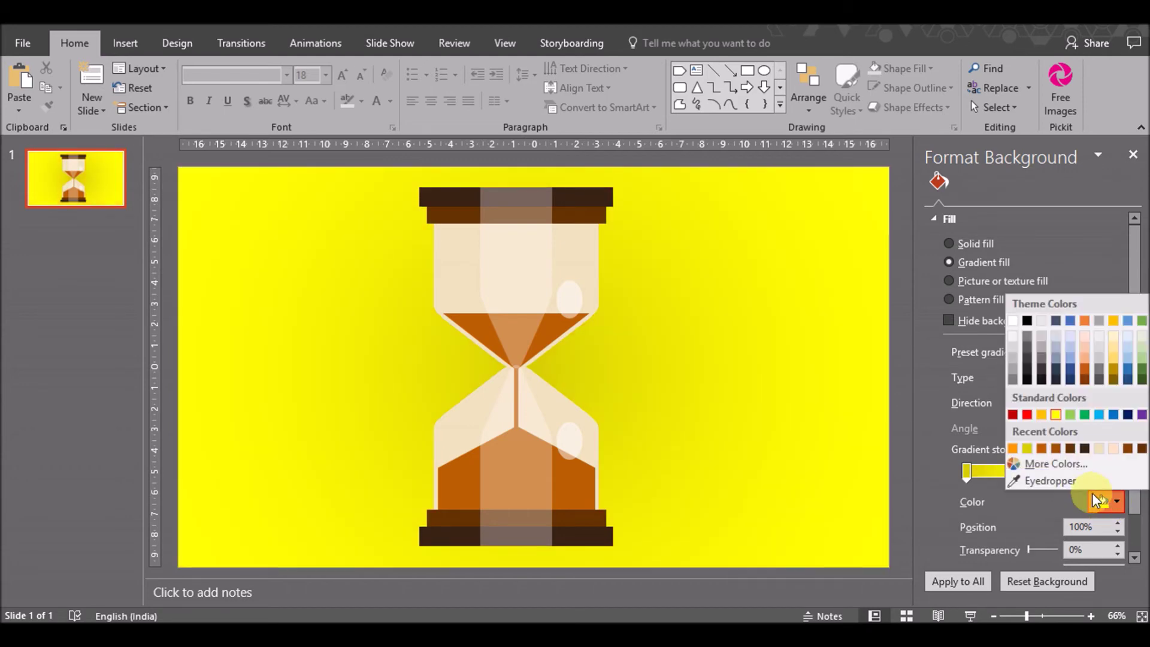
click(1060, 463)
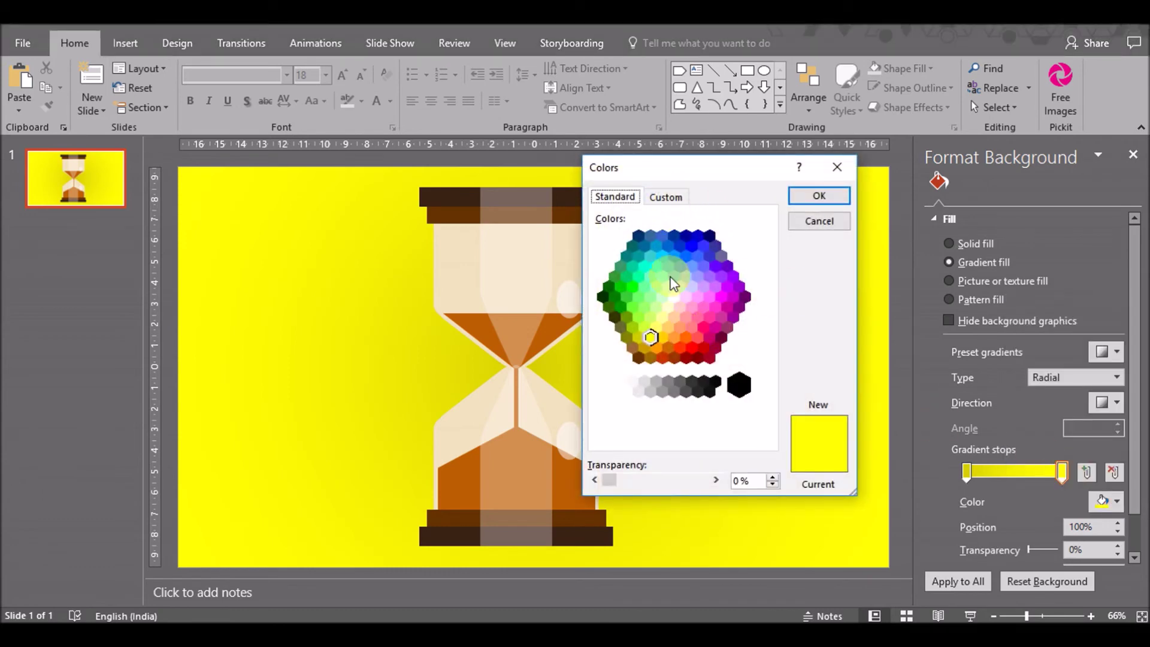
click(666, 197)
drag(769, 292, 766, 303)
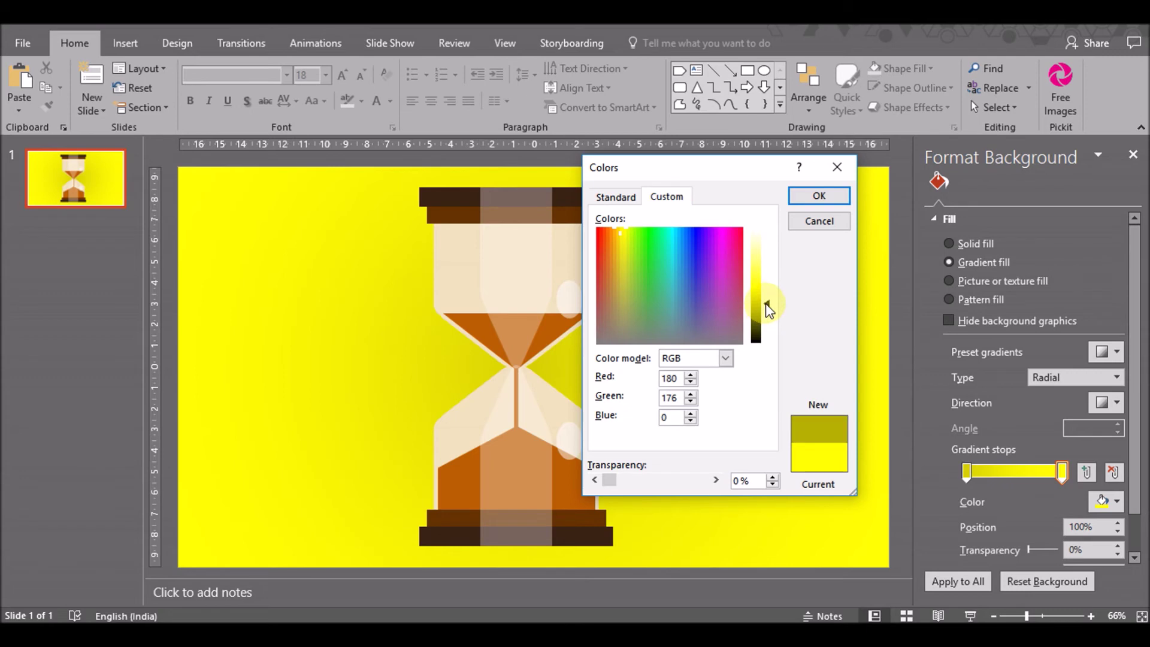
click(812, 198)
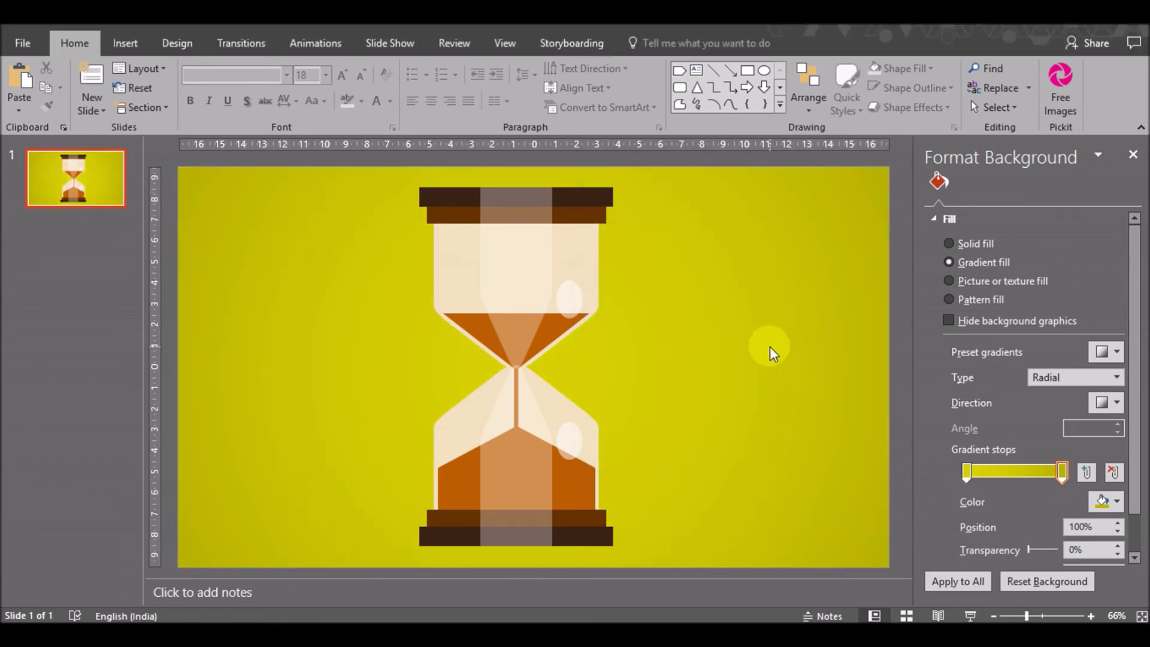
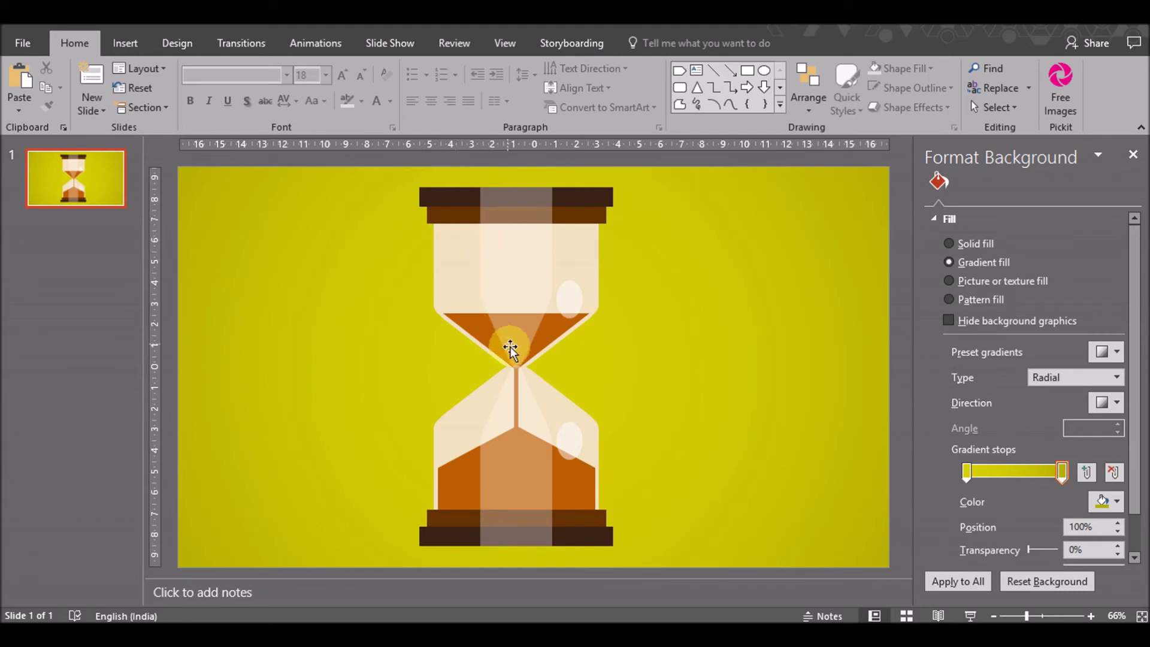
Move the small glow shape up into the hourglass neck
click(516, 376)
drag(516, 376, 515, 365)
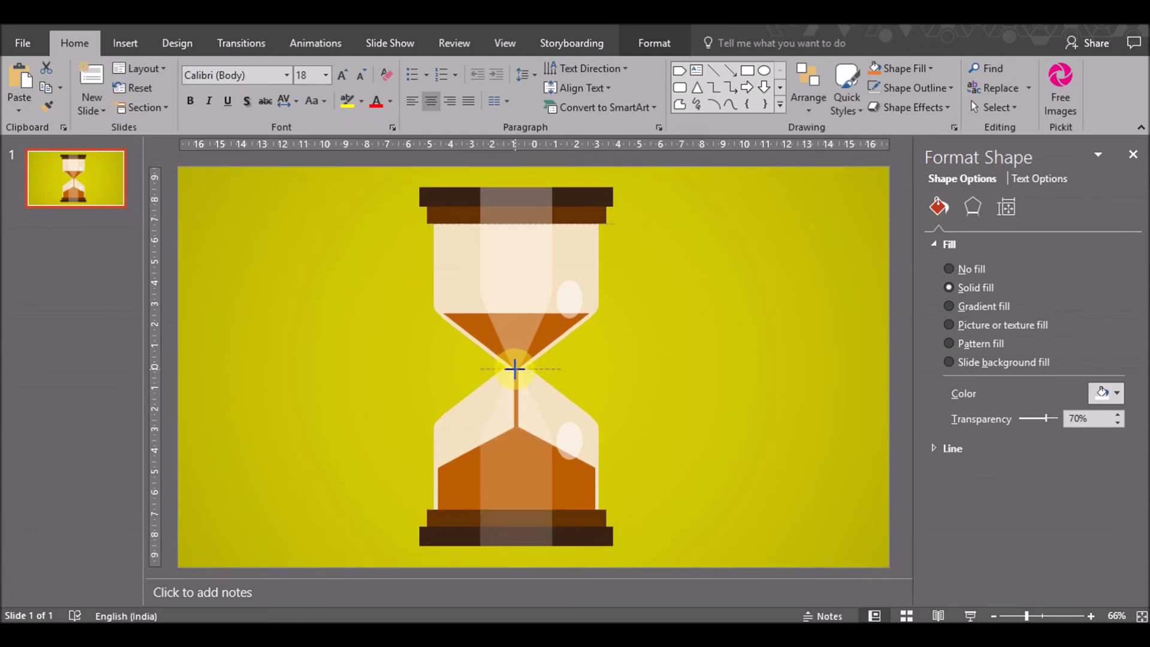
click(677, 380)
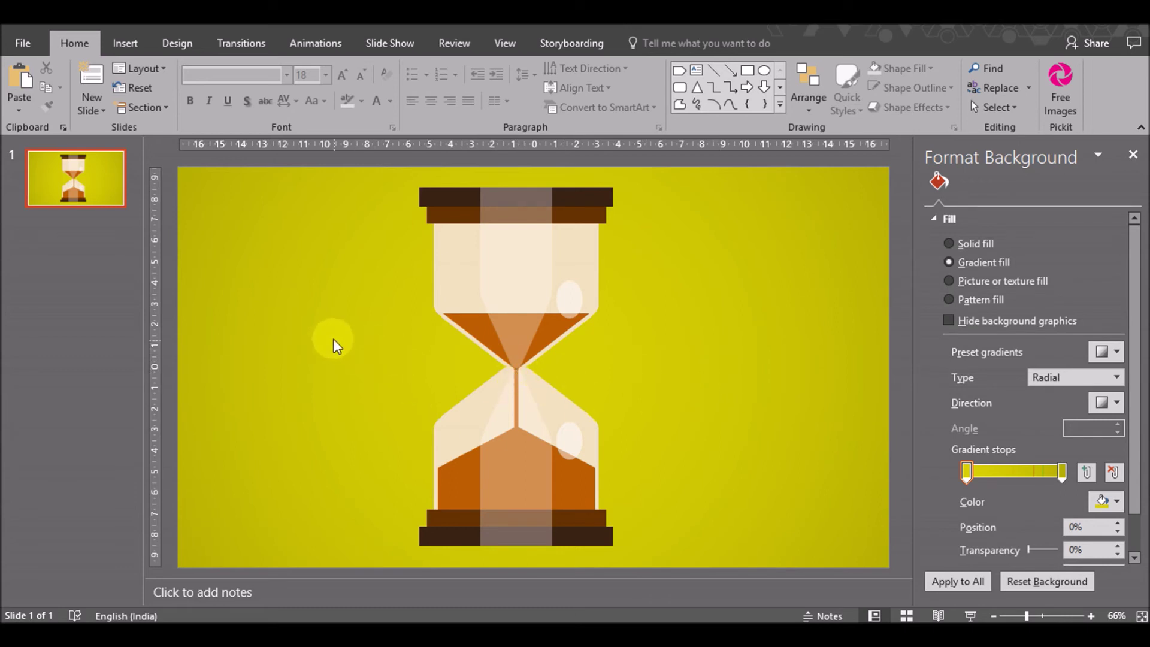
Select all the hourglass shapes and group them into one object
click(437, 294)
key(ctrl+a)
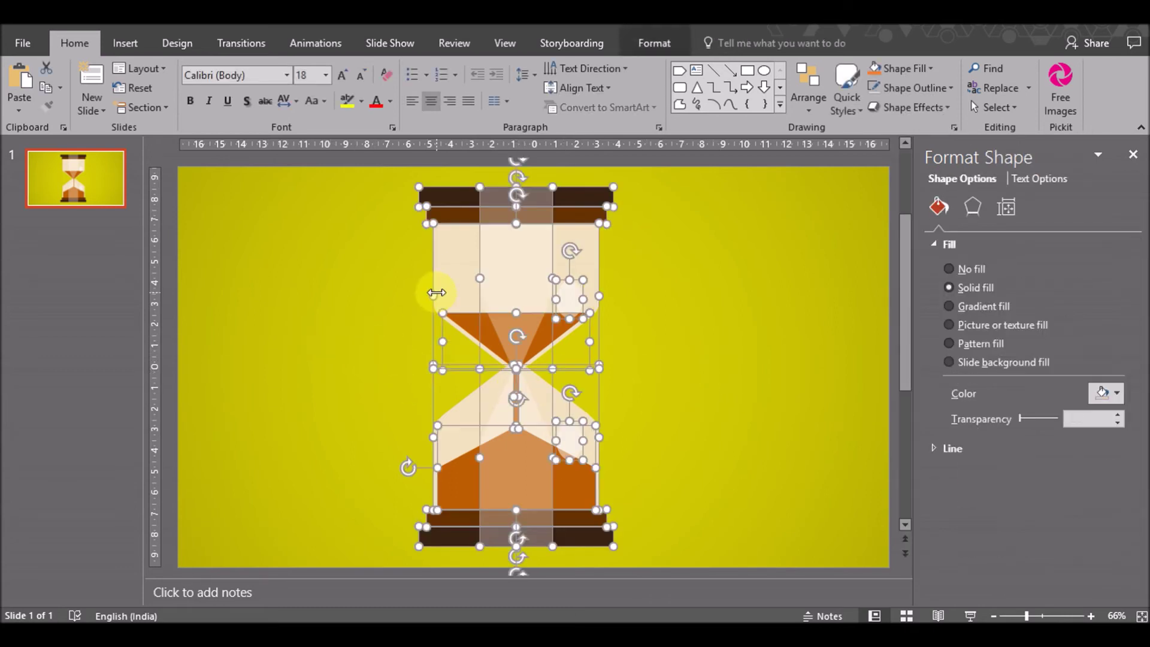
key(ctrl+g)
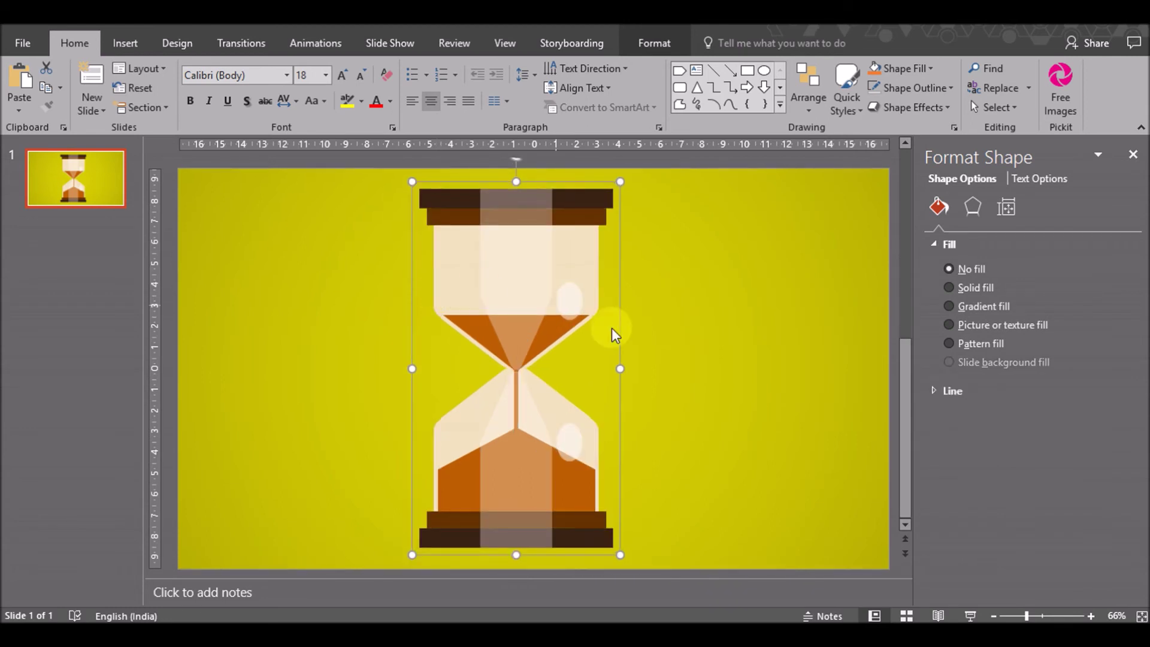
Give the hourglass an outer shadow with 40 pt blur, a recent colour and 101% size
click(976, 204)
click(972, 243)
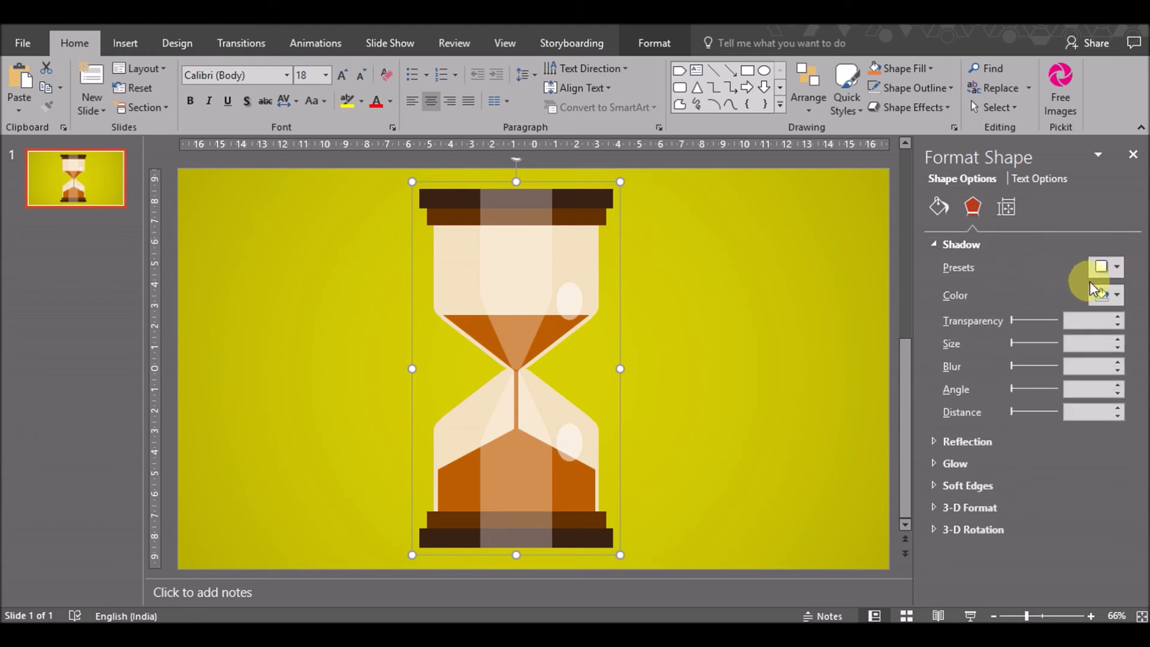
click(1107, 267)
click(1022, 390)
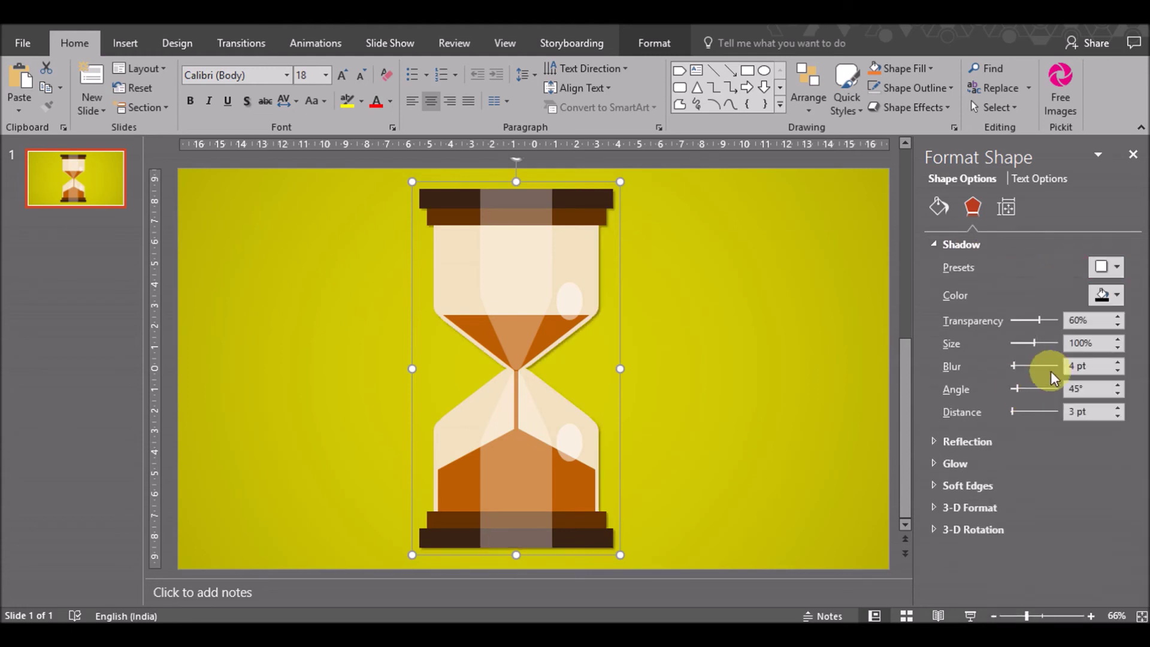
click(1118, 363)
click(1118, 365)
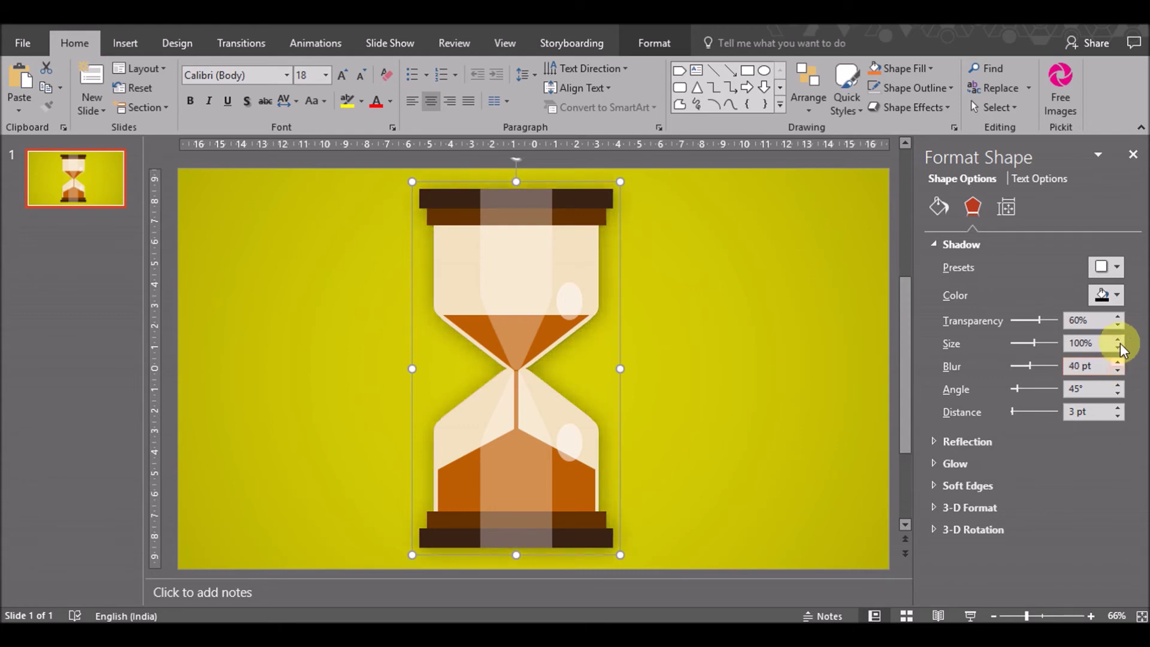
click(1116, 295)
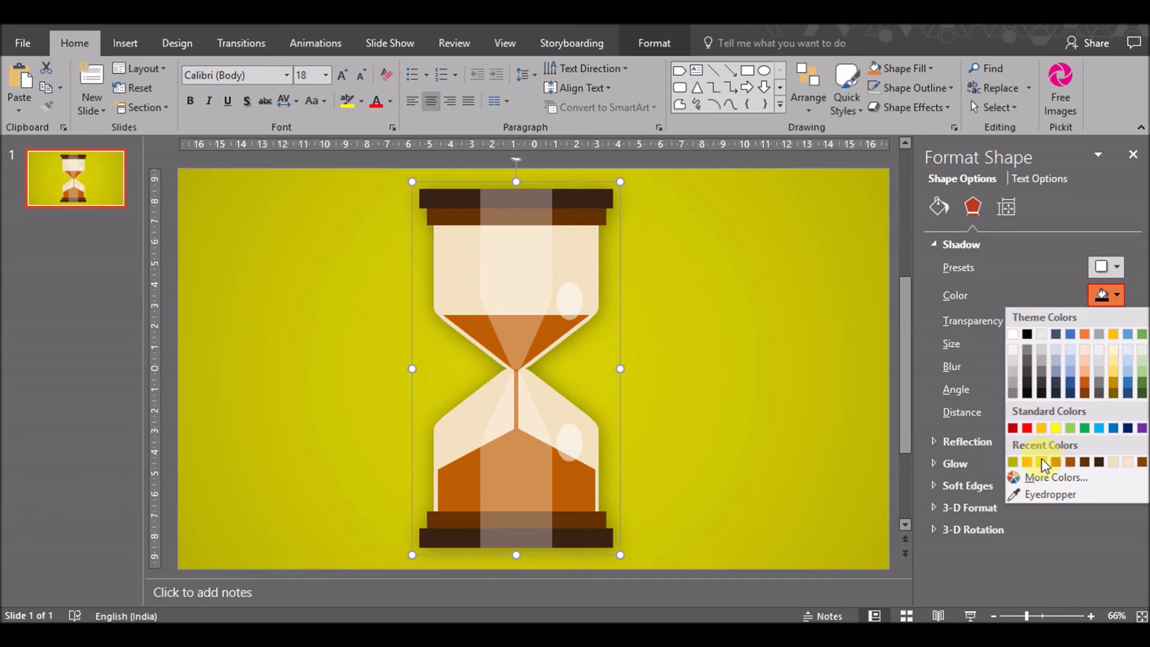
click(1070, 462)
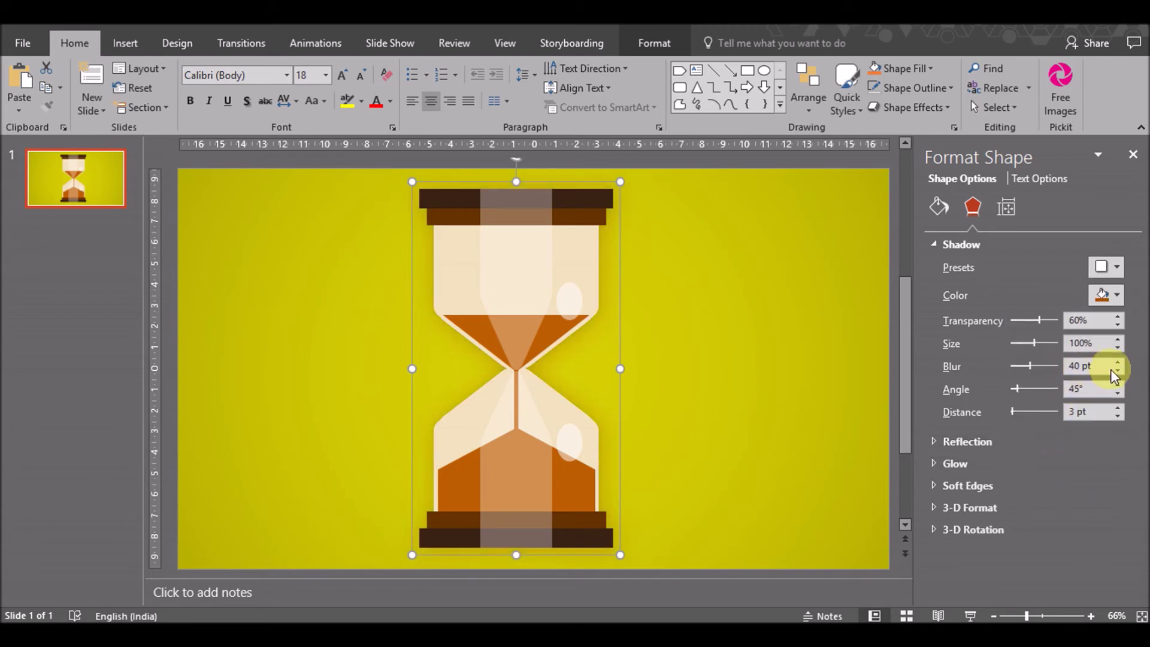
click(1118, 339)
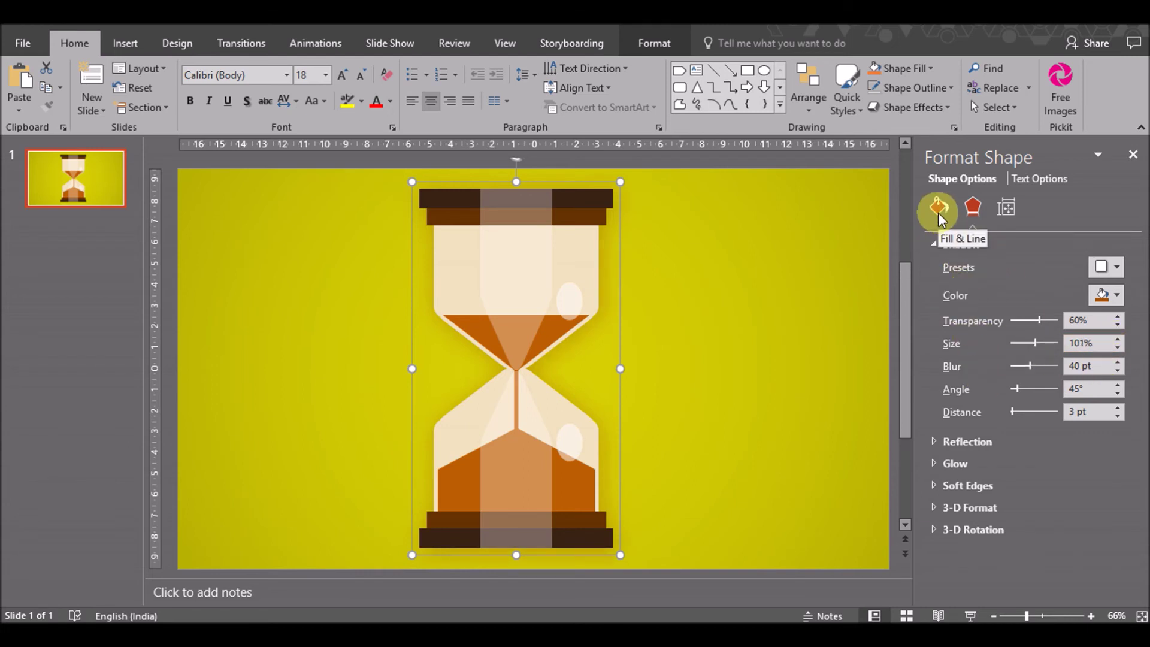
Shrink the grouped hourglass slightly and move it lower on the slide
drag(620, 555, 575, 495)
mouse_move(521, 431)
mouse_down()
mouse_move(528, 457)
mouse_move(544, 461)
mouse_up()
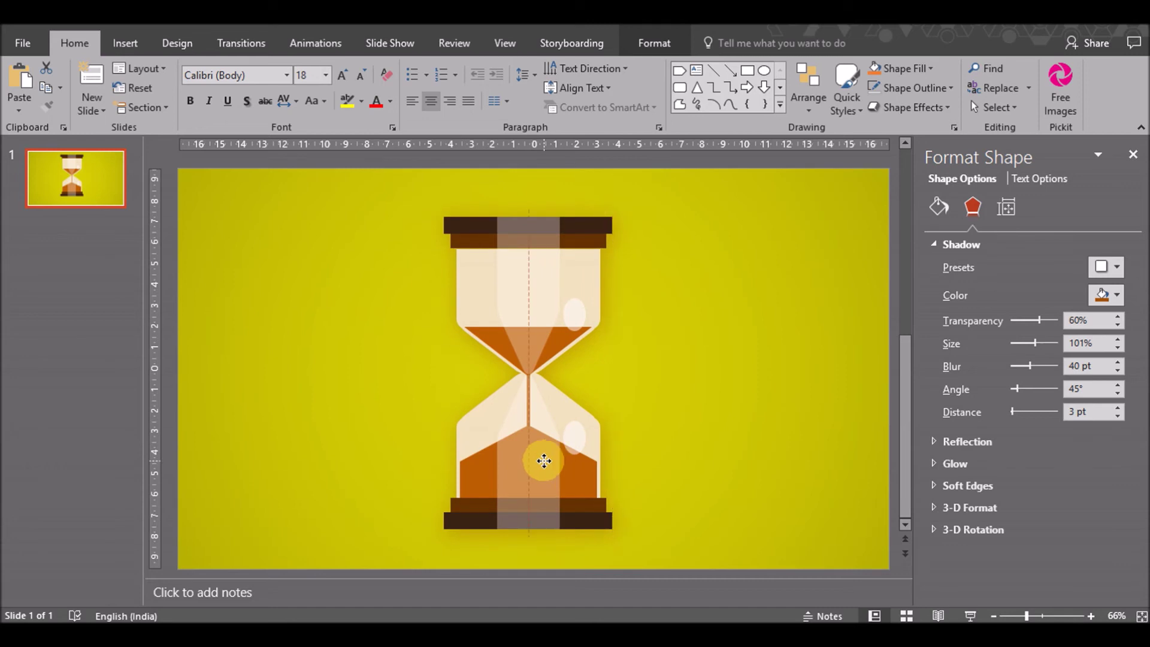
drag(544, 460, 545, 461)
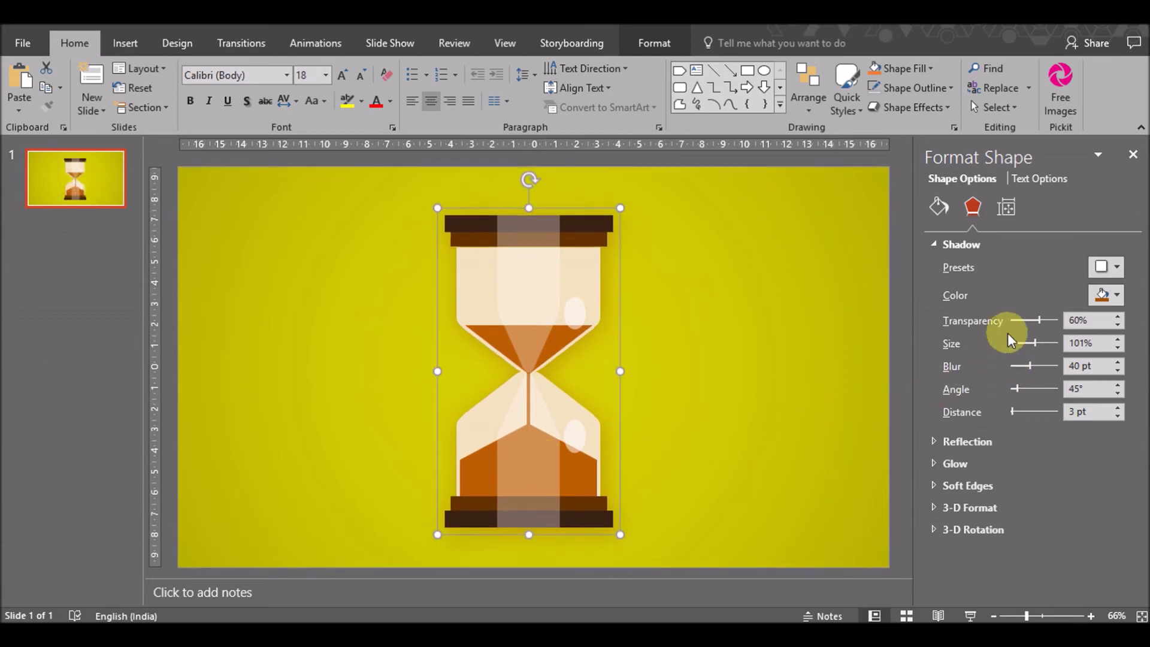
click(936, 210)
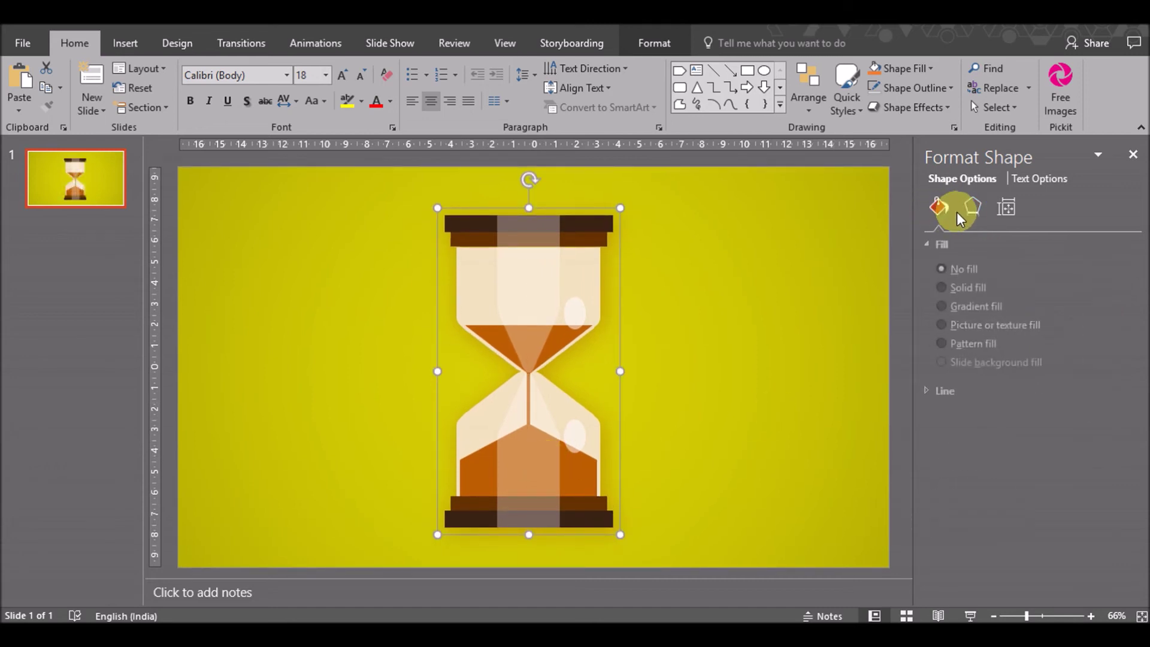
Add a reflection preset under the hourglass and set its size to 20%
click(972, 206)
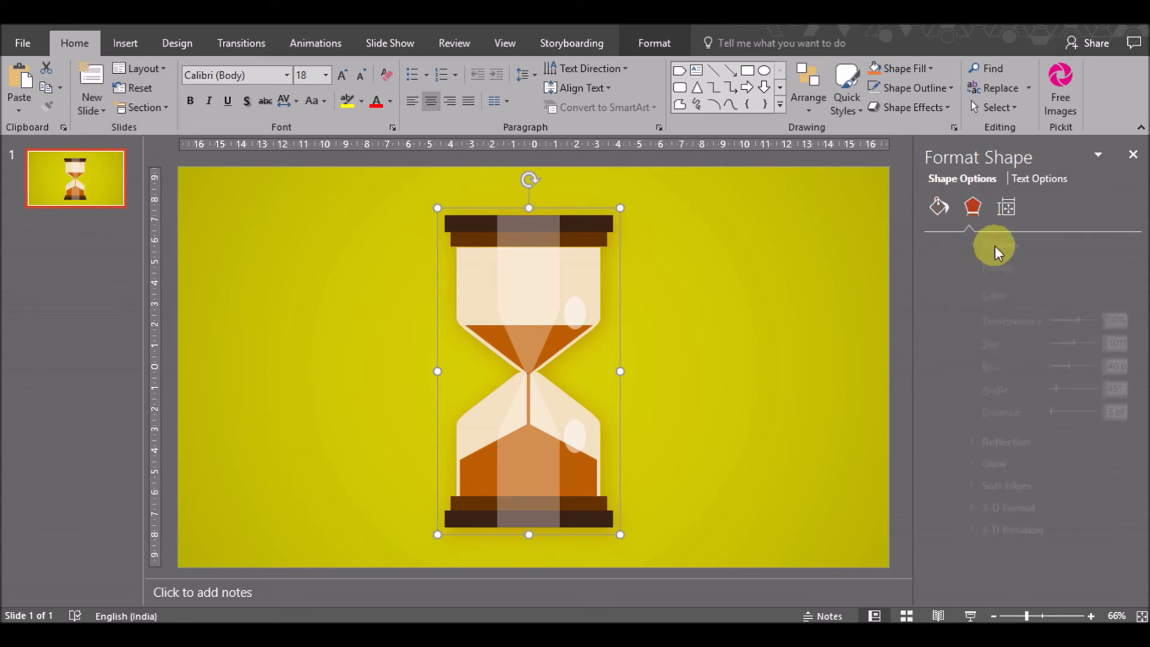
click(997, 442)
click(1105, 465)
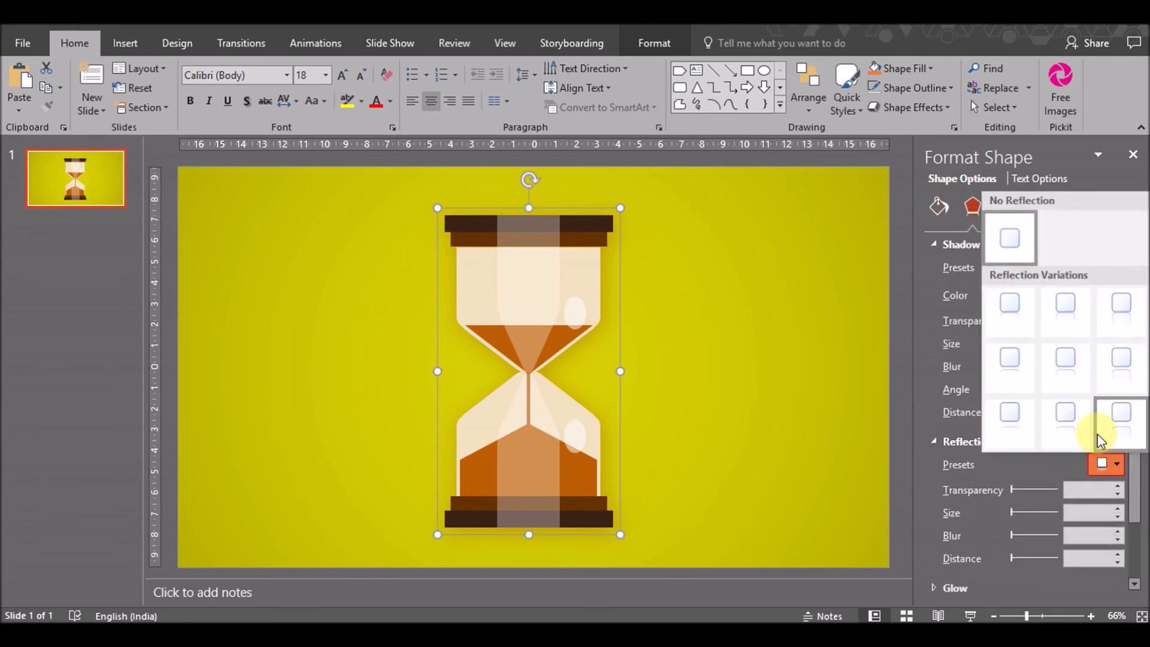
click(1017, 306)
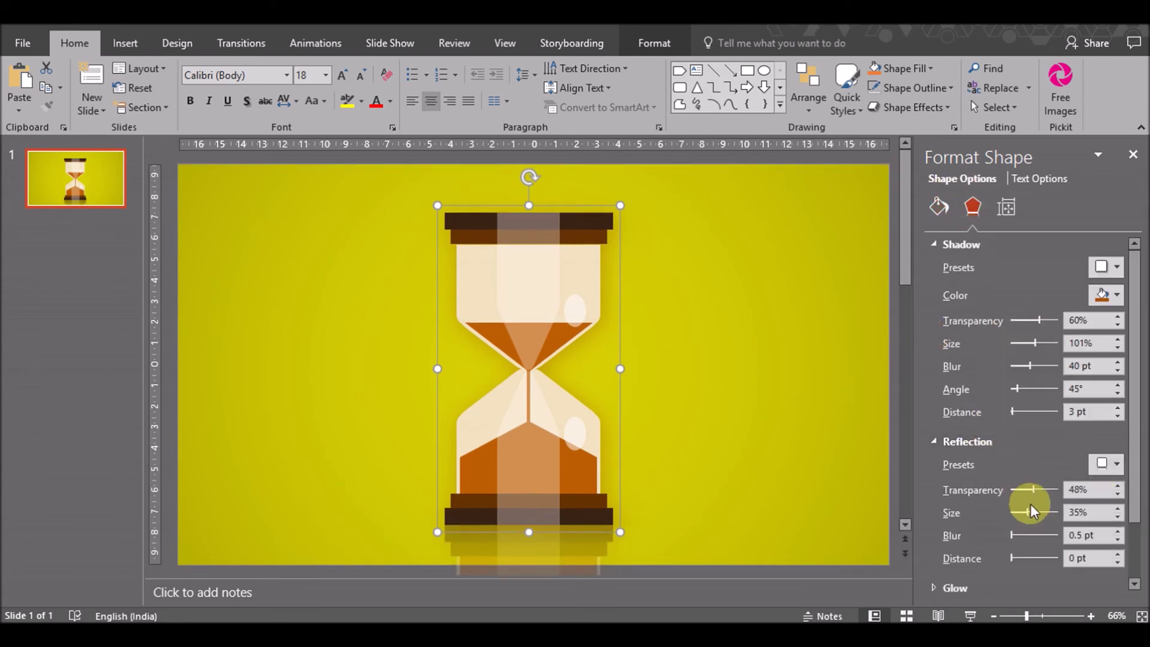
drag(1027, 508, 1020, 506)
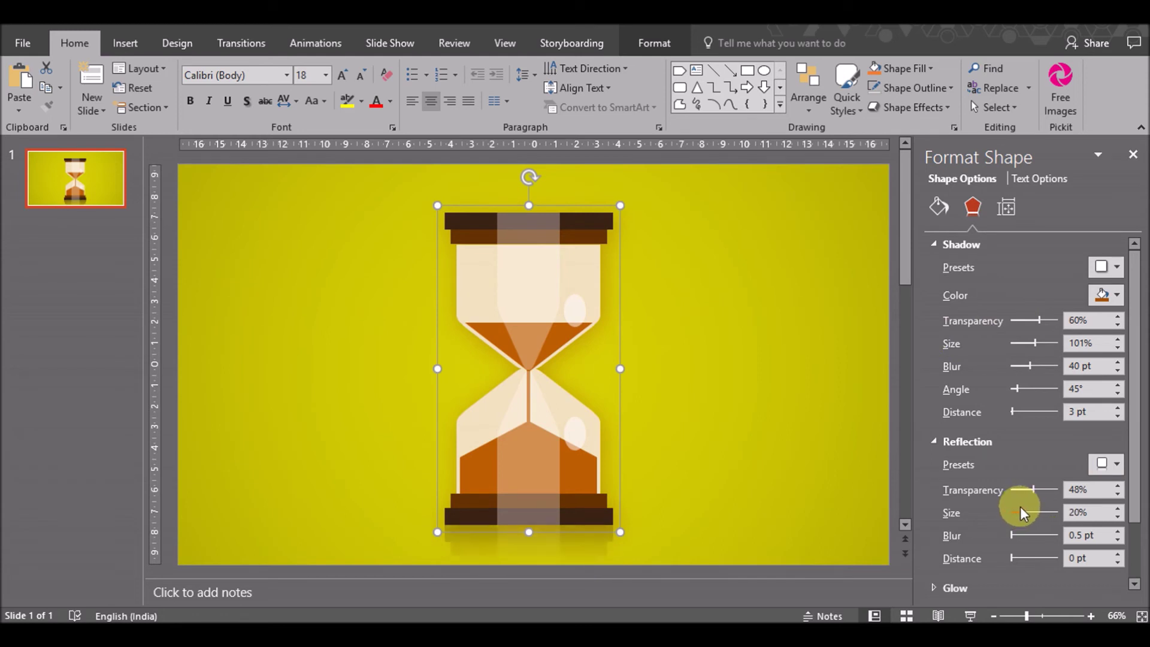
Deselect the hourglass and save the presentation
click(683, 489)
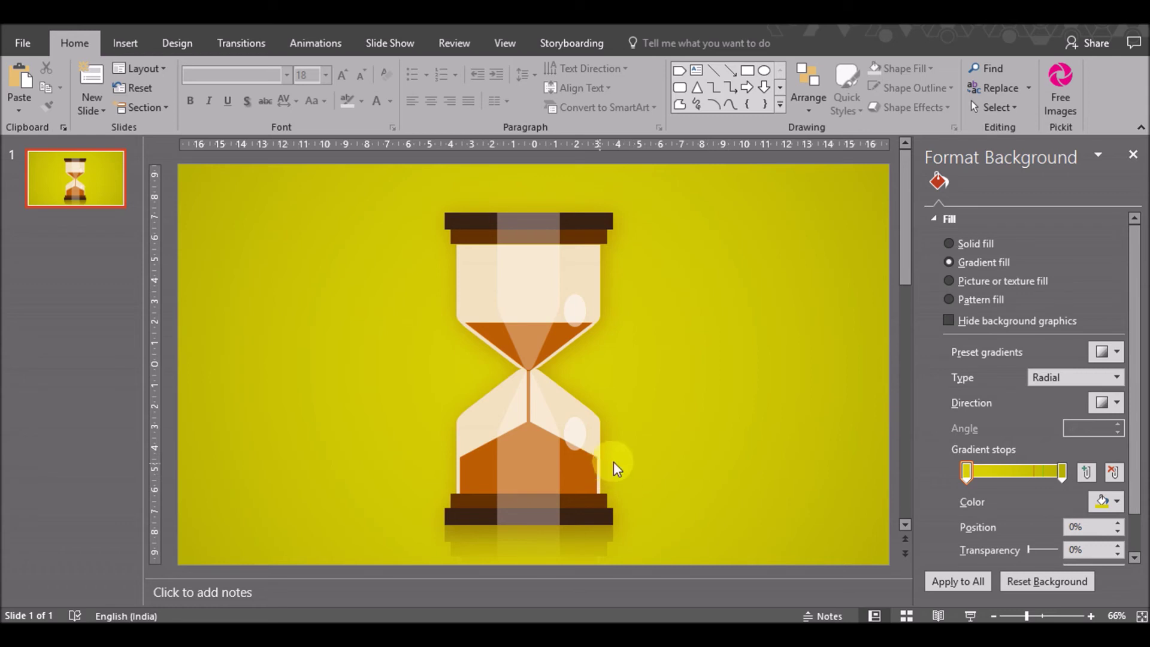
key(ctrl+s)
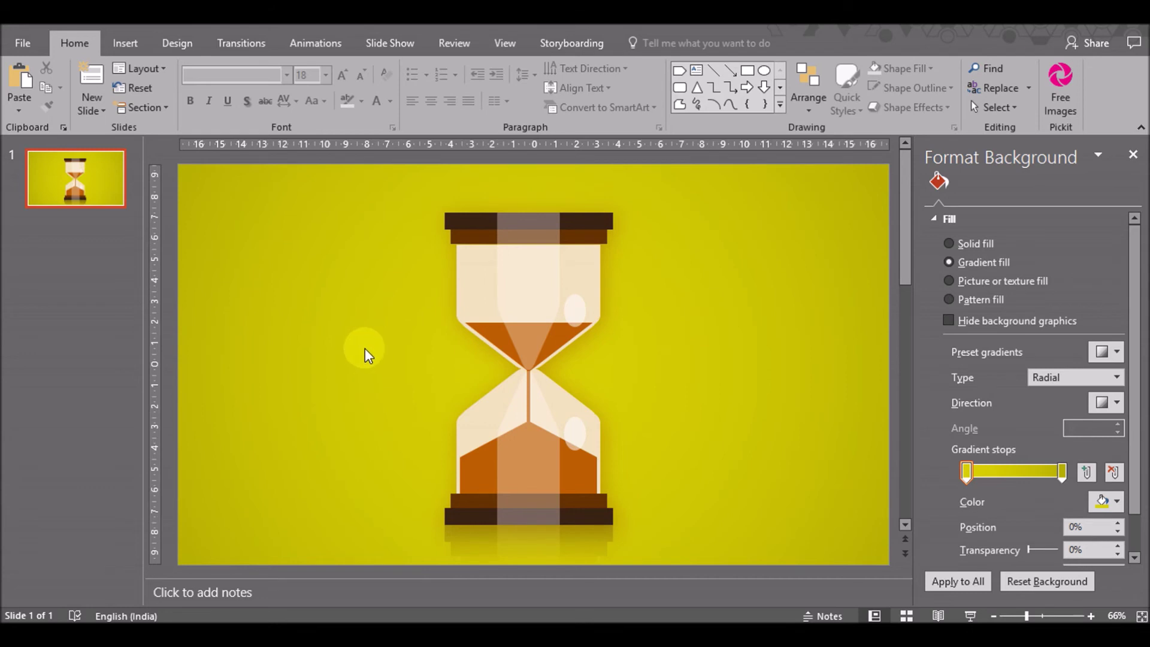
click(129, 42)
click(719, 111)
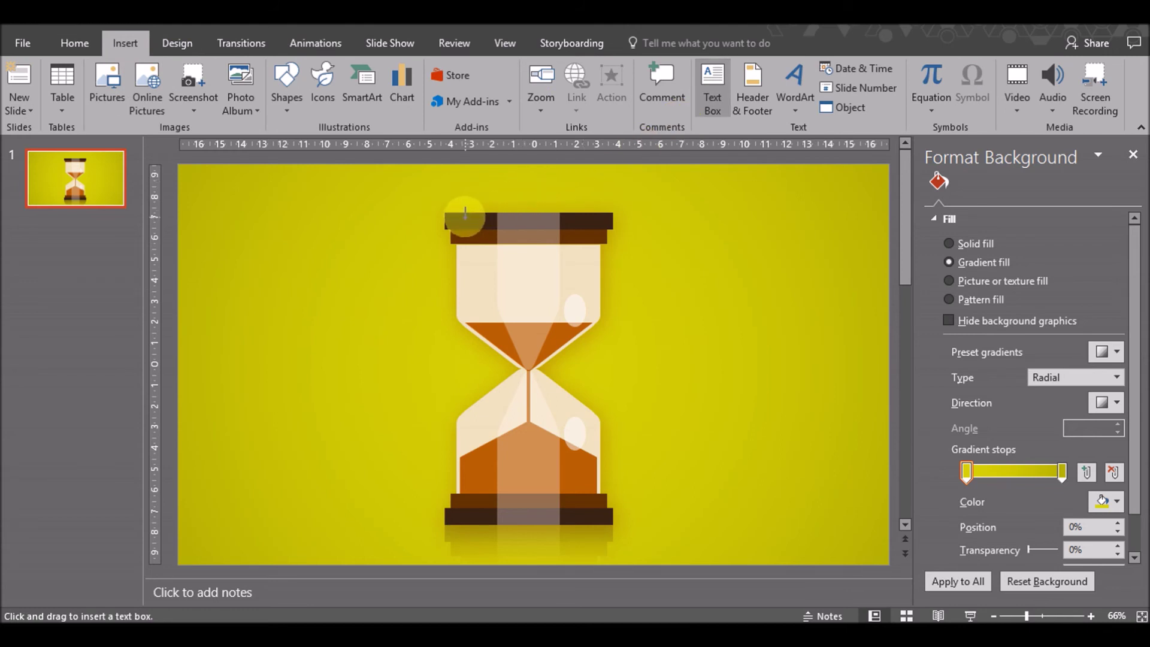
Add an all-caps 'Hour glass' text box in Nexa Light across the hourglass top cap
drag(465, 213, 594, 223)
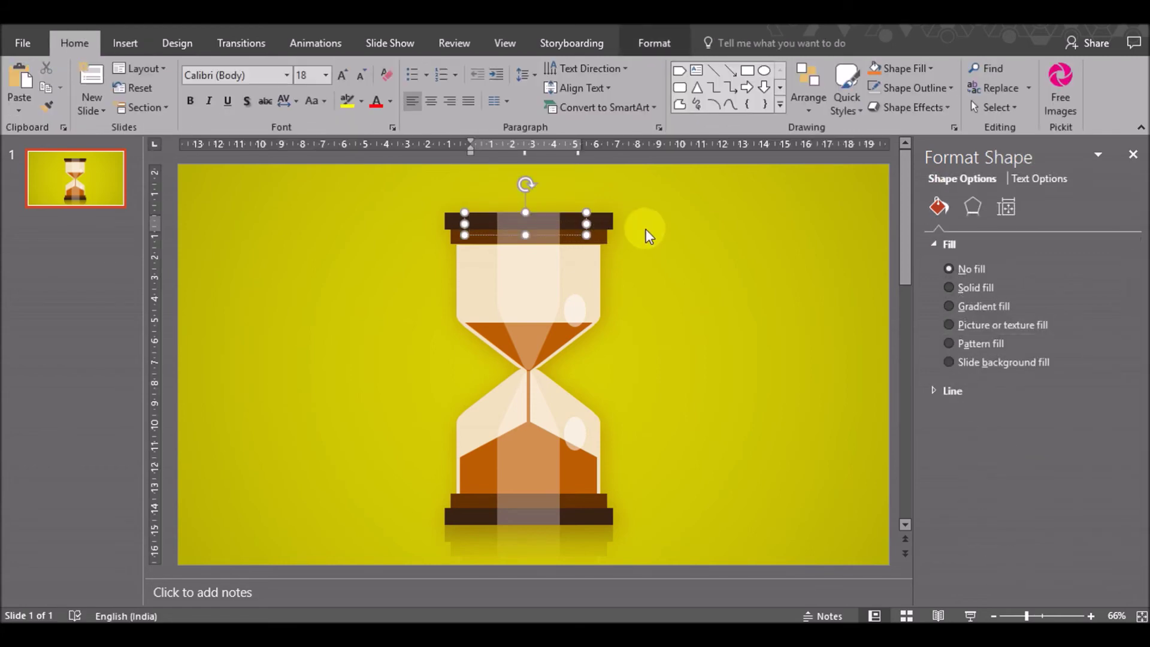
text(Hour glass)
key(ctrl+a)
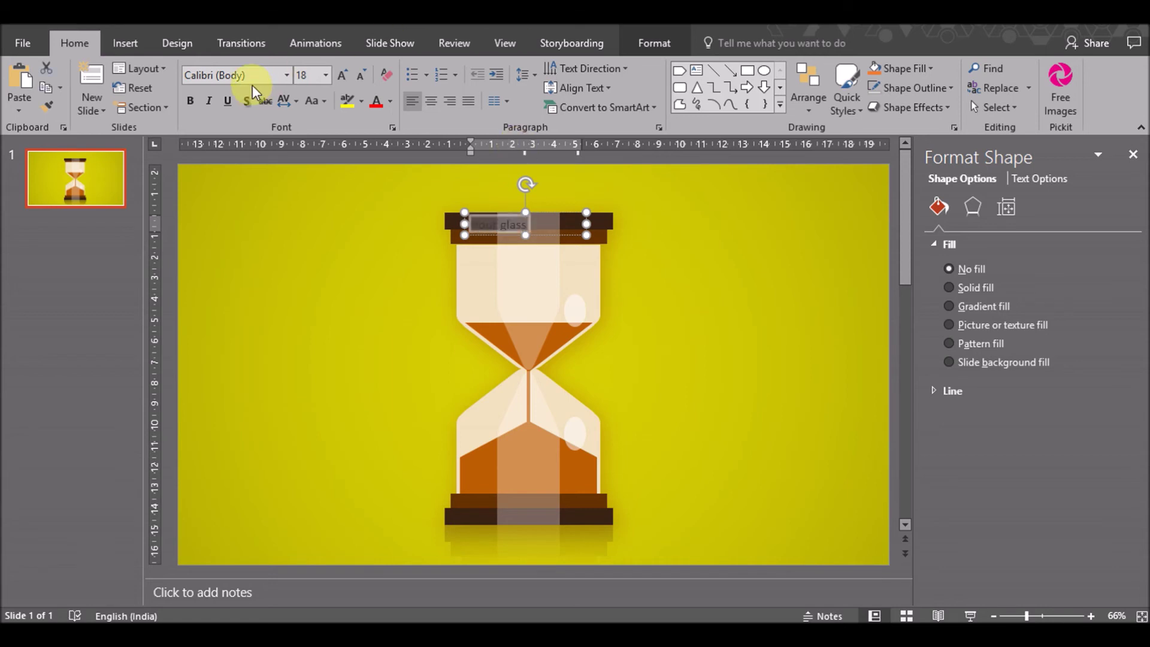
click(252, 77)
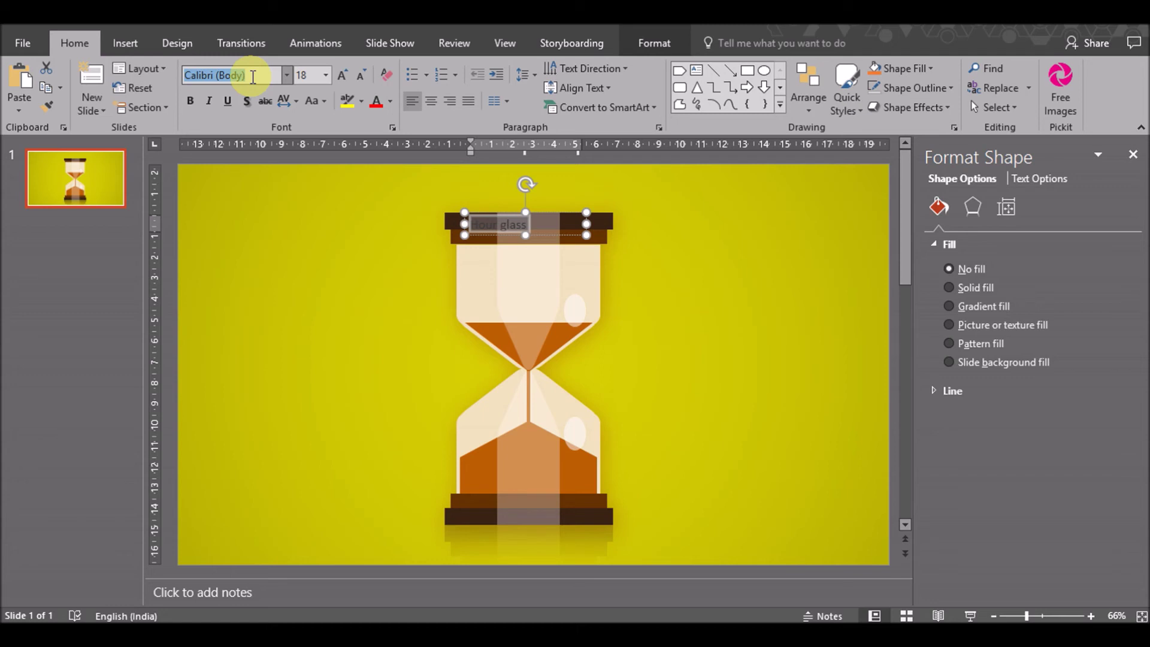
text(Nexa L)
key(Return)
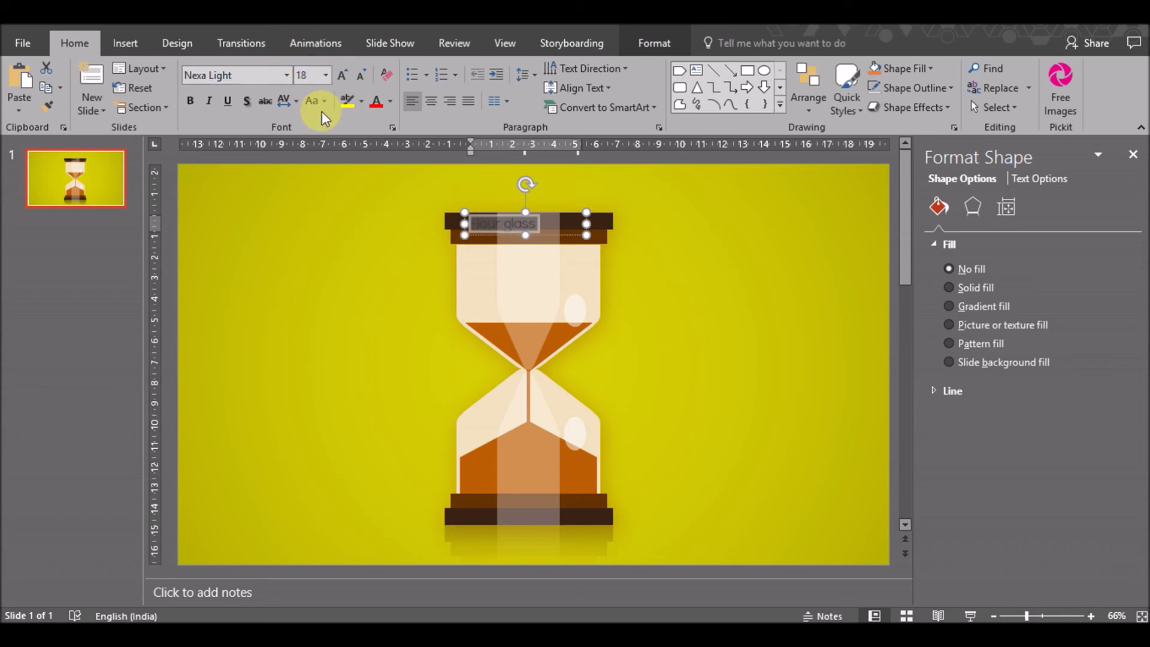
click(322, 102)
click(346, 171)
Make the HOUR GLASS text white, 12 pt and centred, positioned on the top band
click(347, 163)
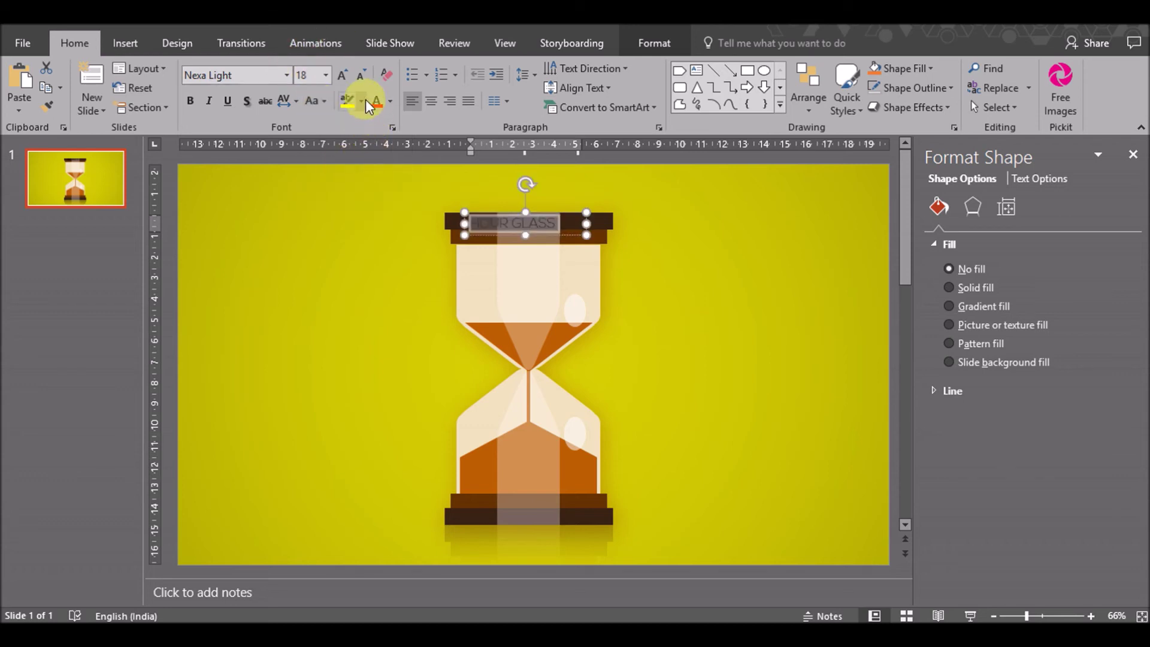
click(390, 102)
click(377, 139)
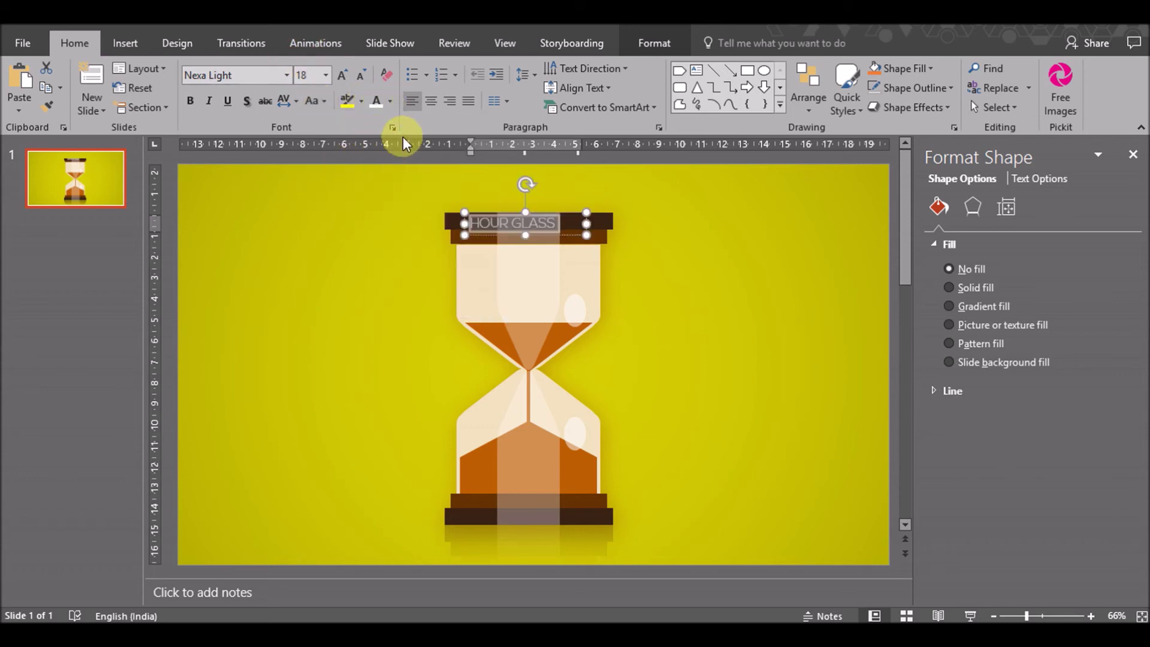
click(361, 78)
click(361, 77)
click(360, 78)
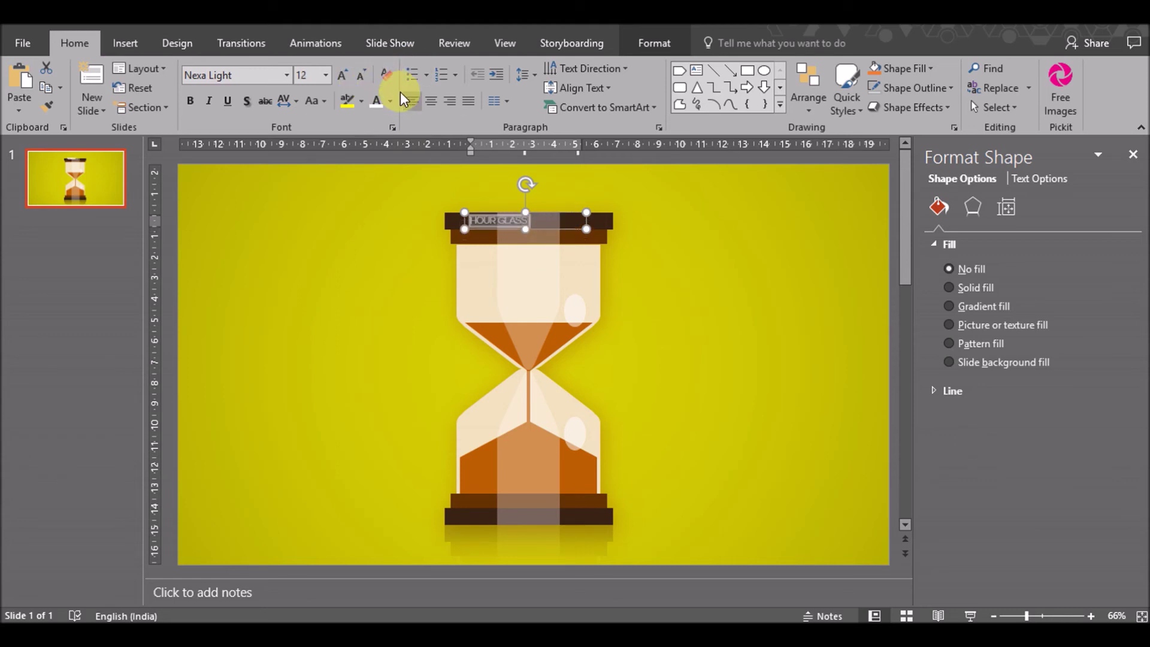
click(432, 102)
drag(574, 213, 578, 214)
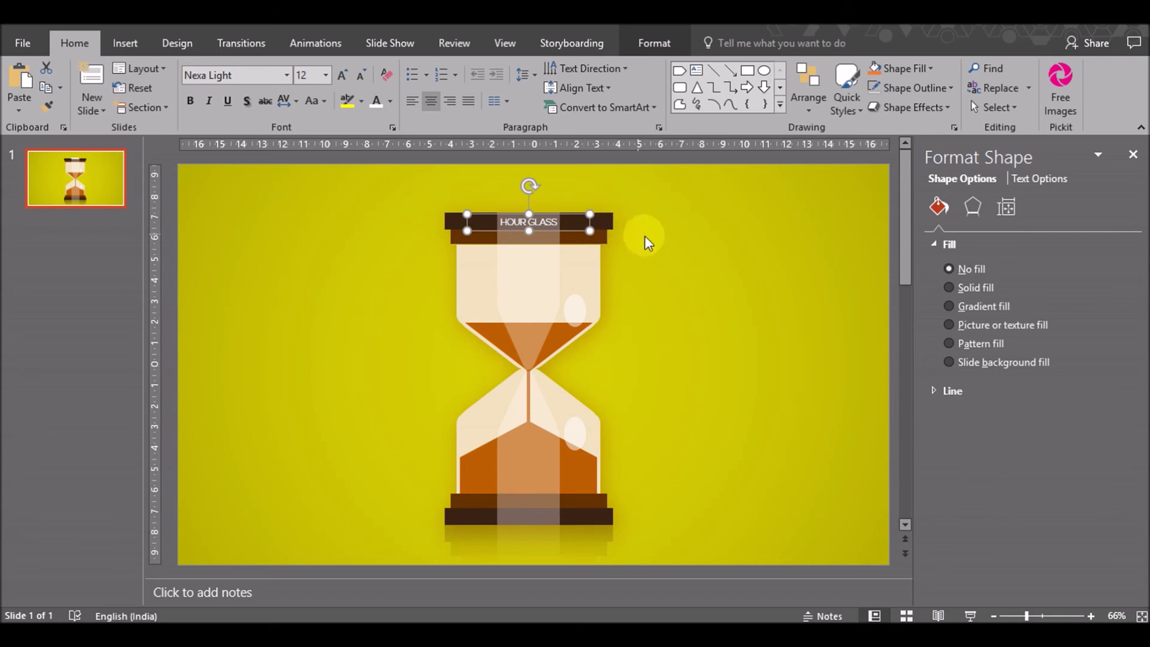
Make the label text partly transparent and give it a soft preset text shadow
click(1042, 180)
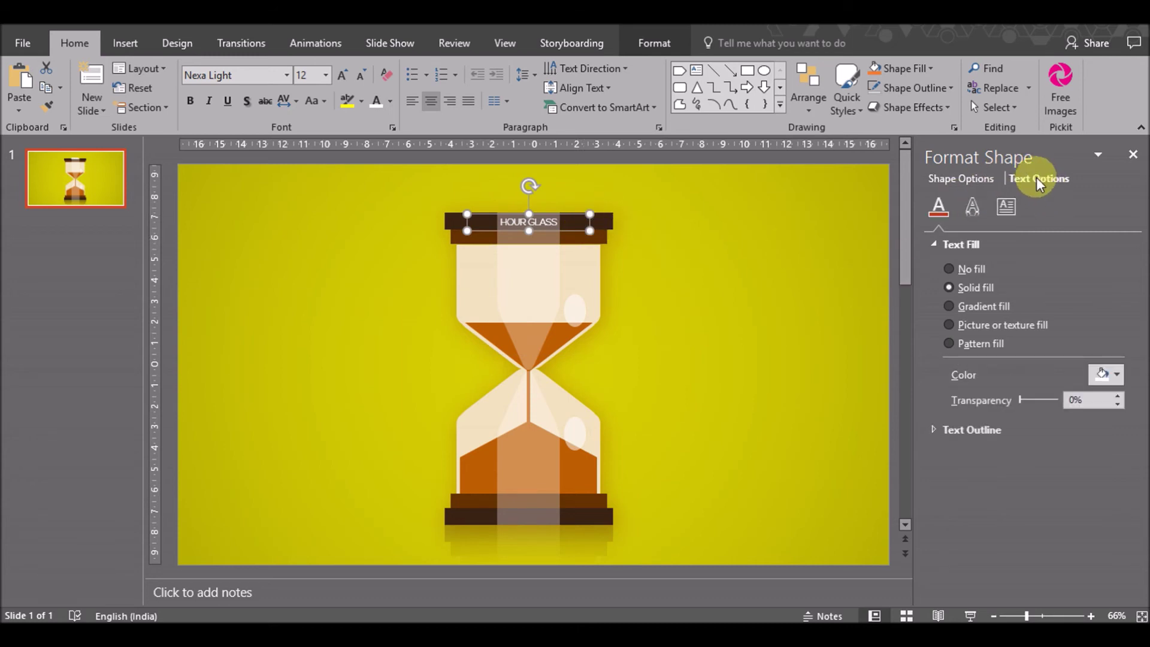
drag(1019, 397, 1036, 401)
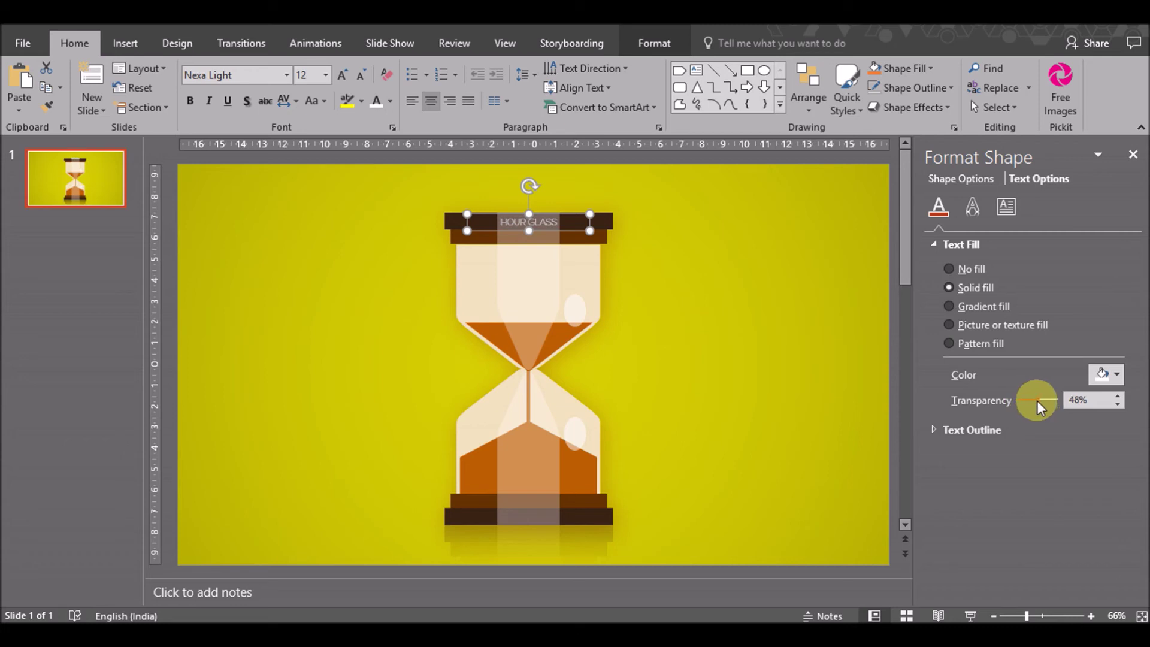
click(973, 207)
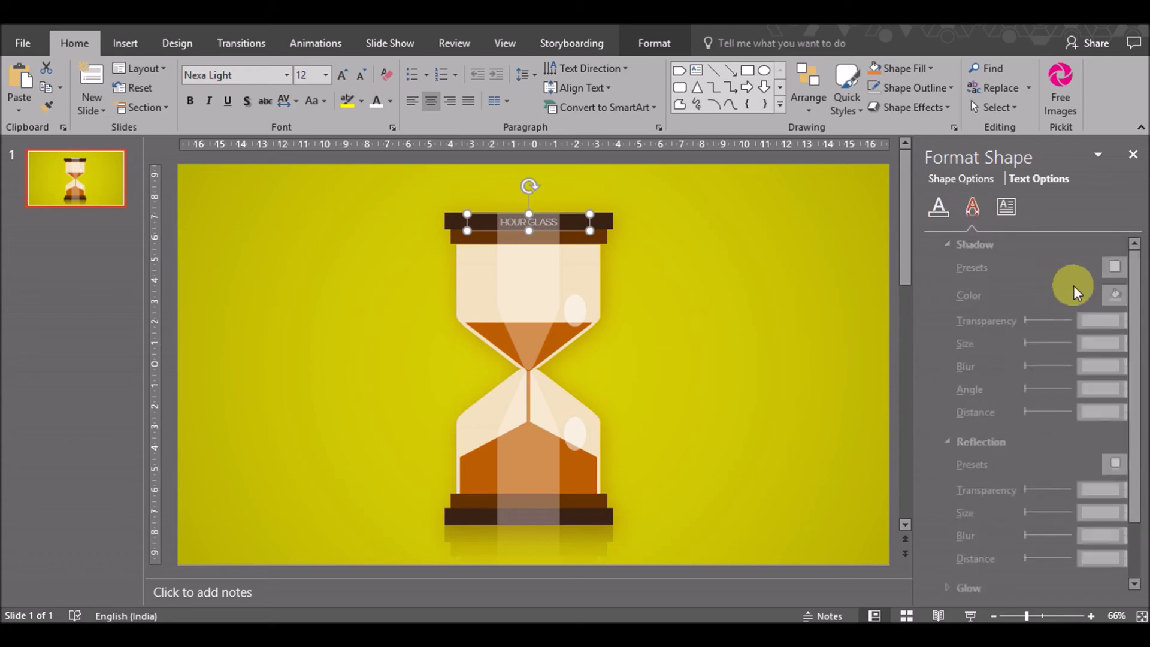
click(1107, 267)
click(1064, 435)
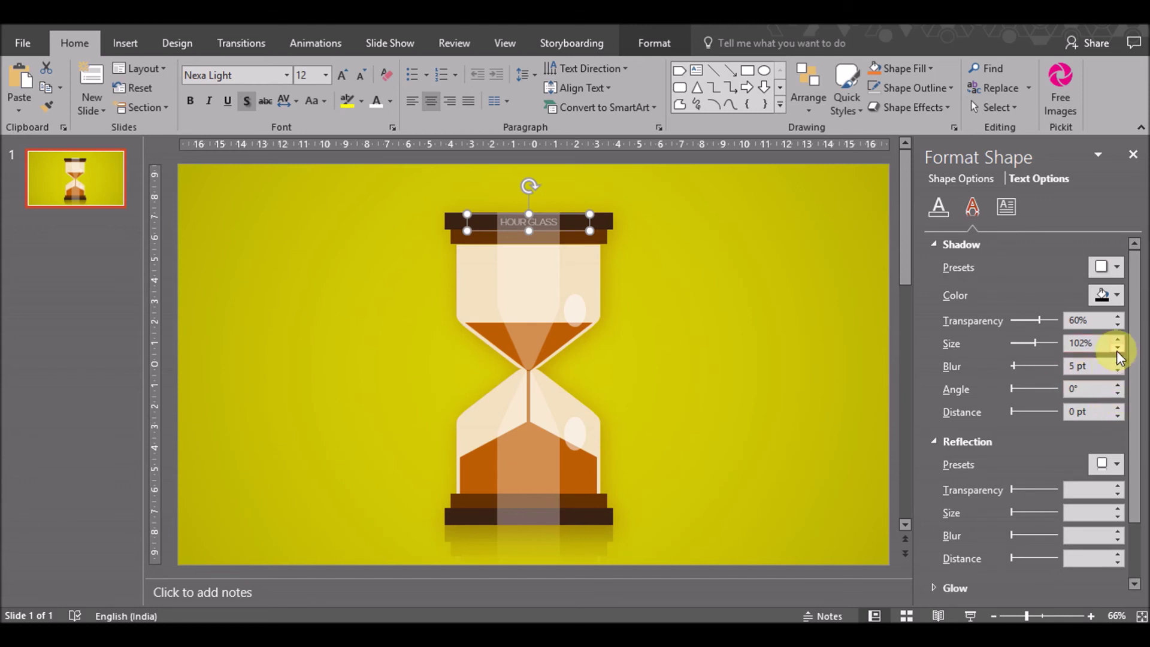
Lower the label's text fill transparency to about 30%
click(947, 210)
click(1116, 407)
click(1117, 407)
click(1116, 407)
click(1116, 408)
click(1116, 407)
click(1117, 408)
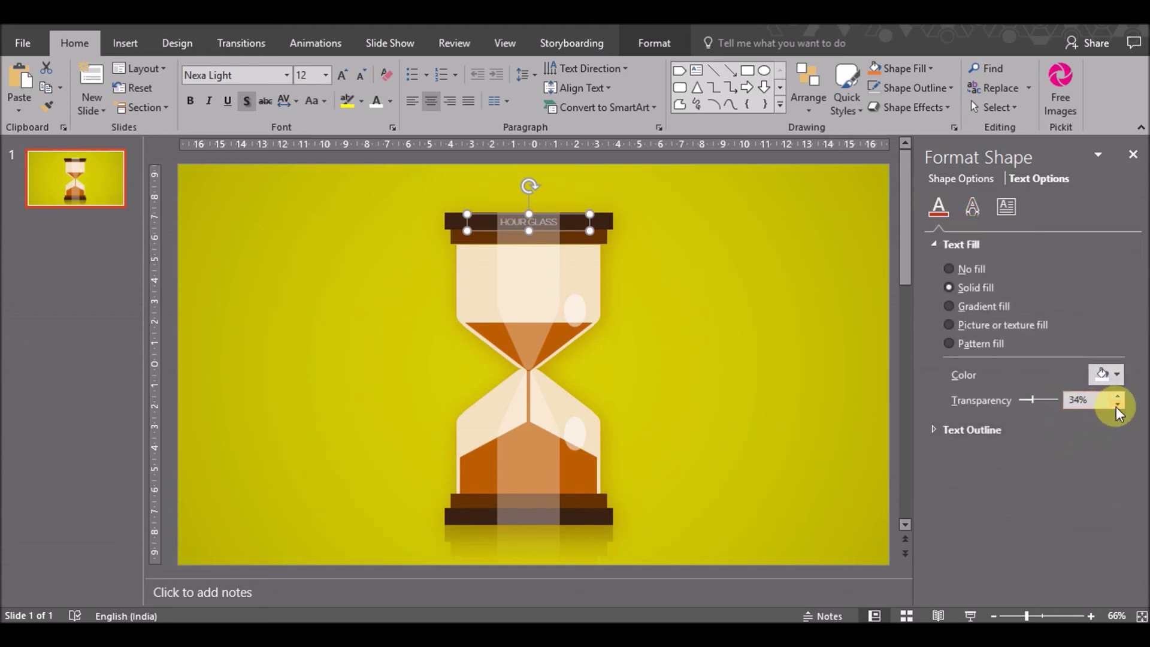
click(1116, 408)
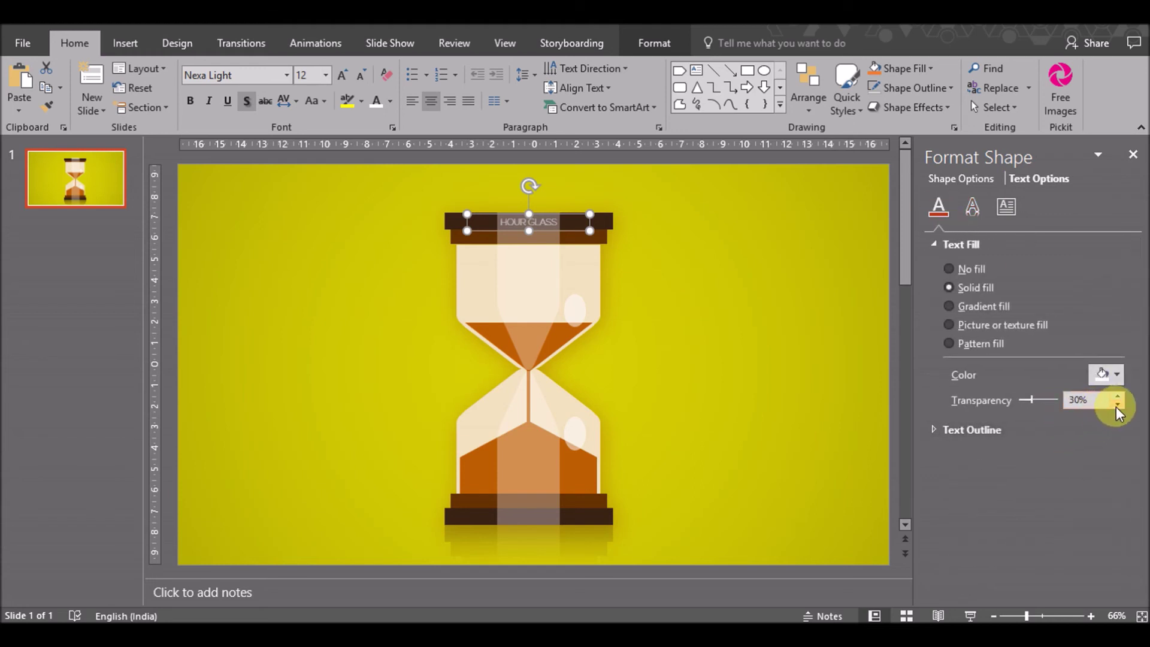
click(539, 266)
Select the hourglass's inner stripe shape and check its context menu options
click(540, 266)
right_click(540, 265)
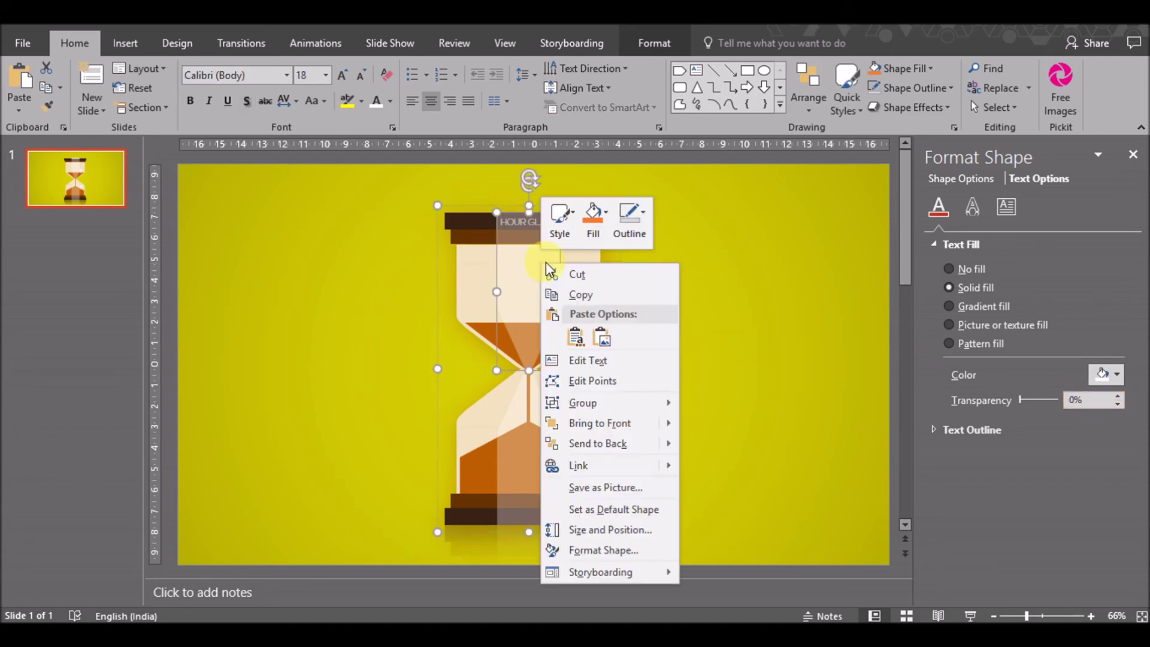
click(614, 419)
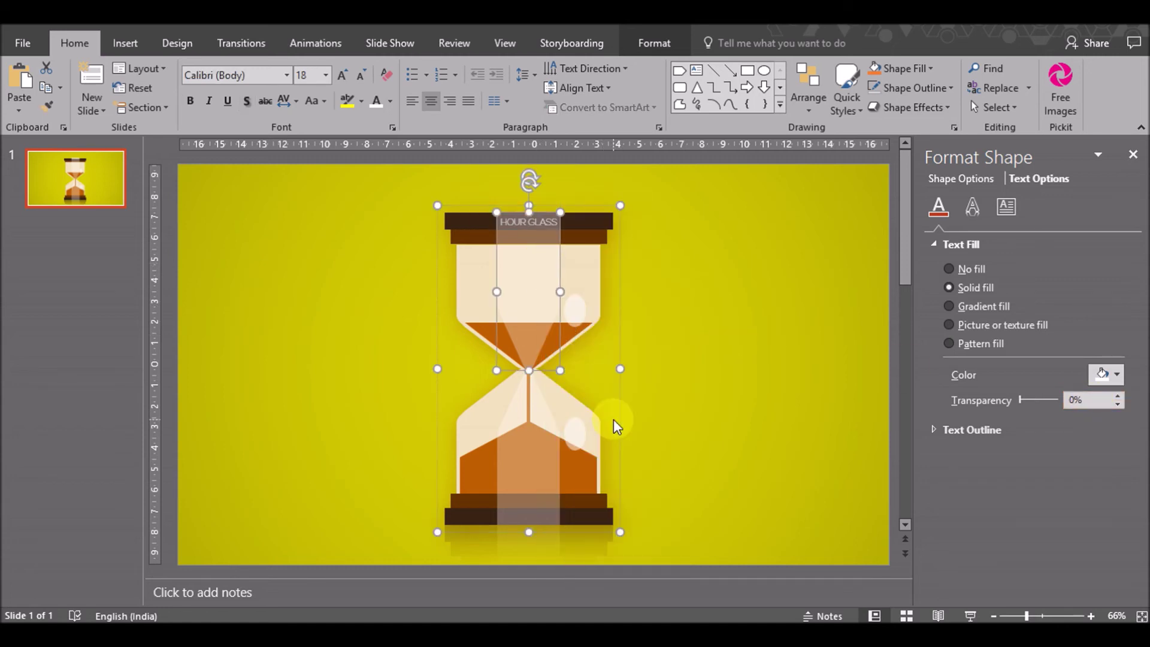
Give the HOUR GLASS label very loose letter spacing, shrink it to 7 pt, and nudge it down
click(743, 338)
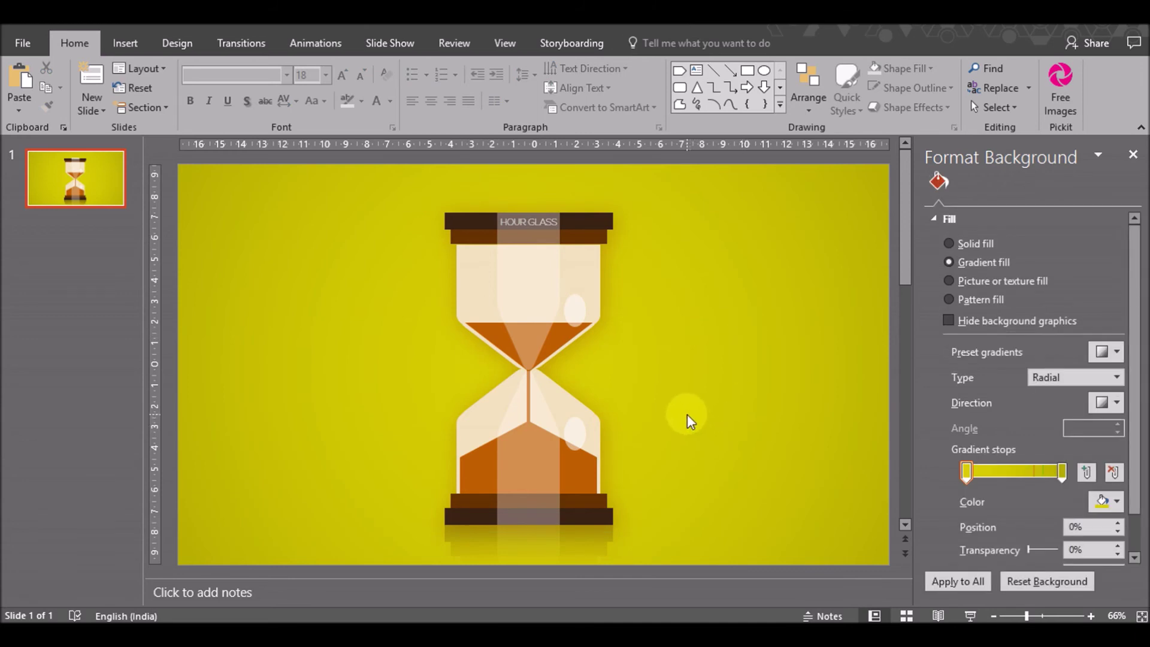
click(525, 218)
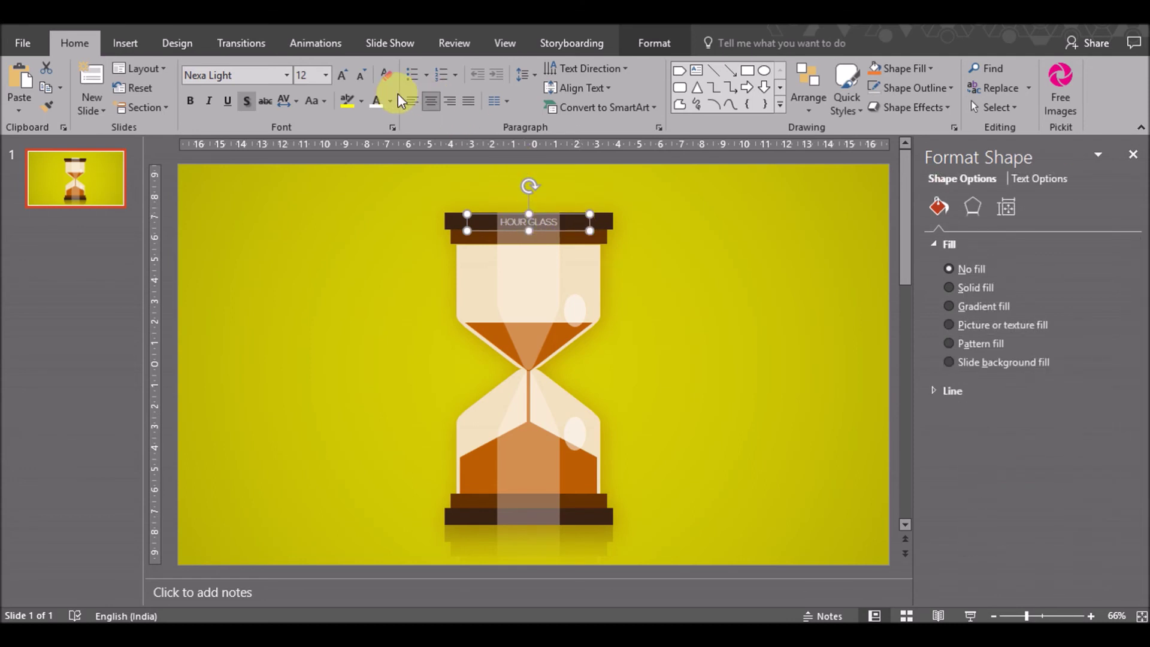
click(296, 100)
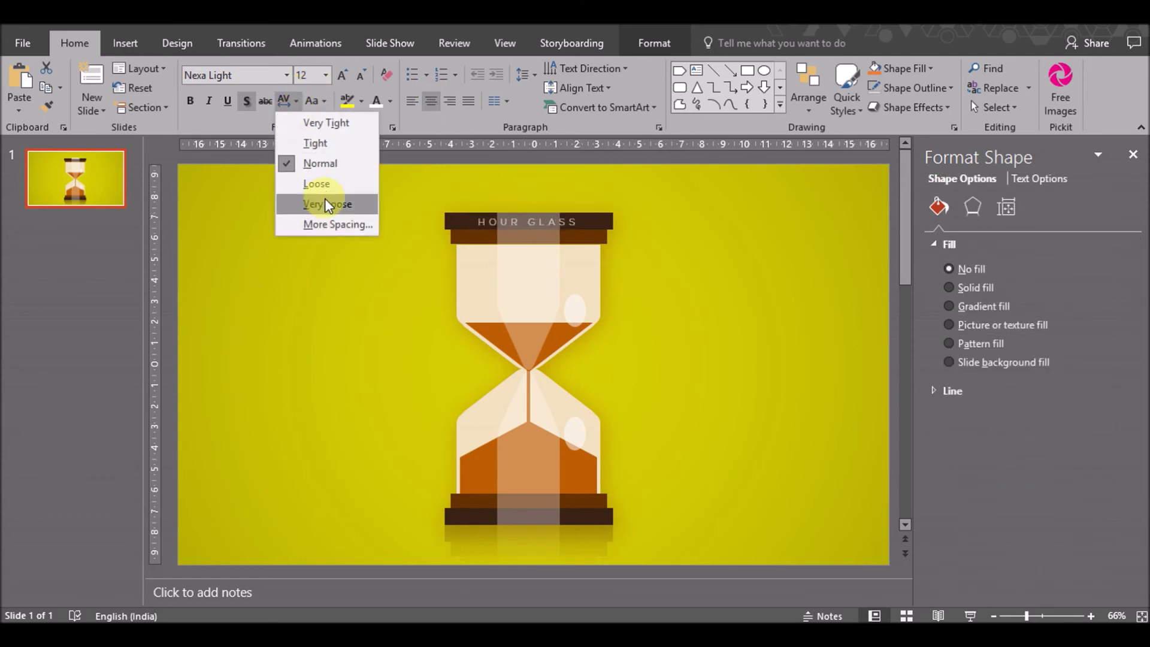
click(325, 201)
click(360, 77)
click(360, 76)
click(360, 76)
click(360, 77)
click(360, 76)
click(360, 77)
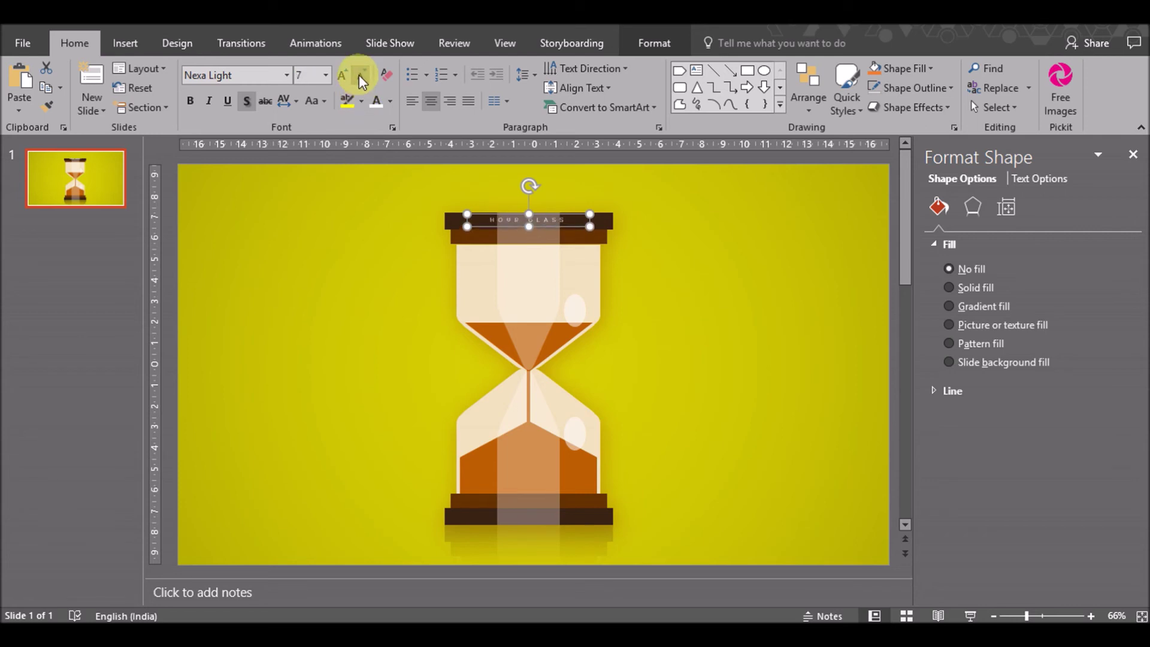
key(ctrl+Down)
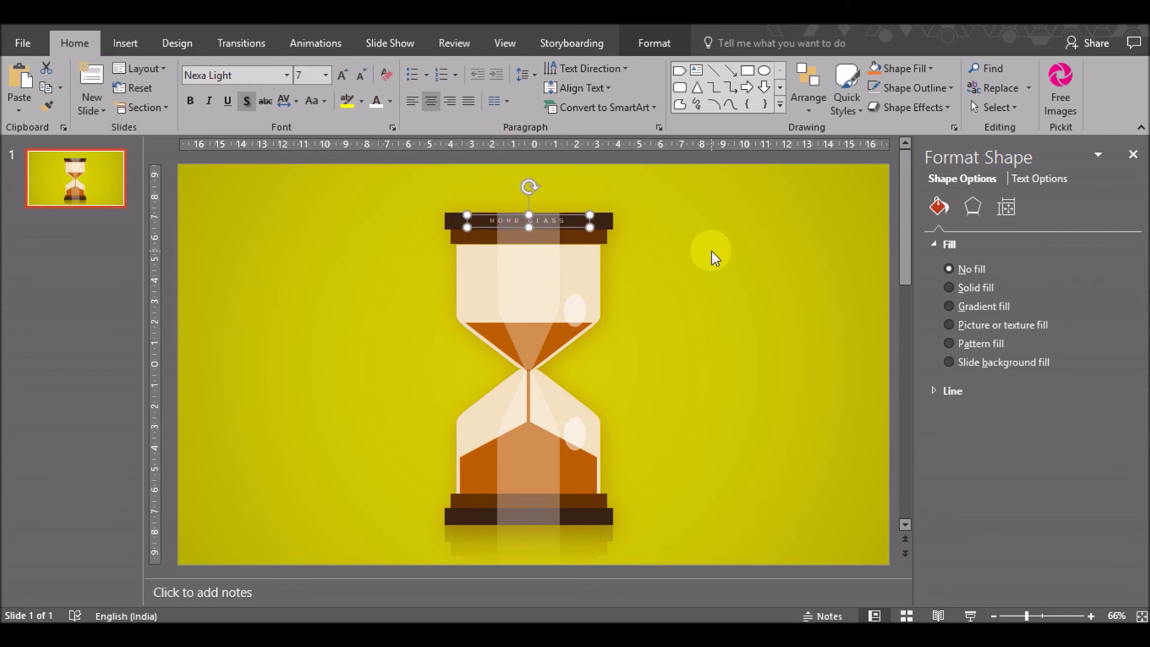
Open the Selection Pane to list every object on the slide
click(729, 292)
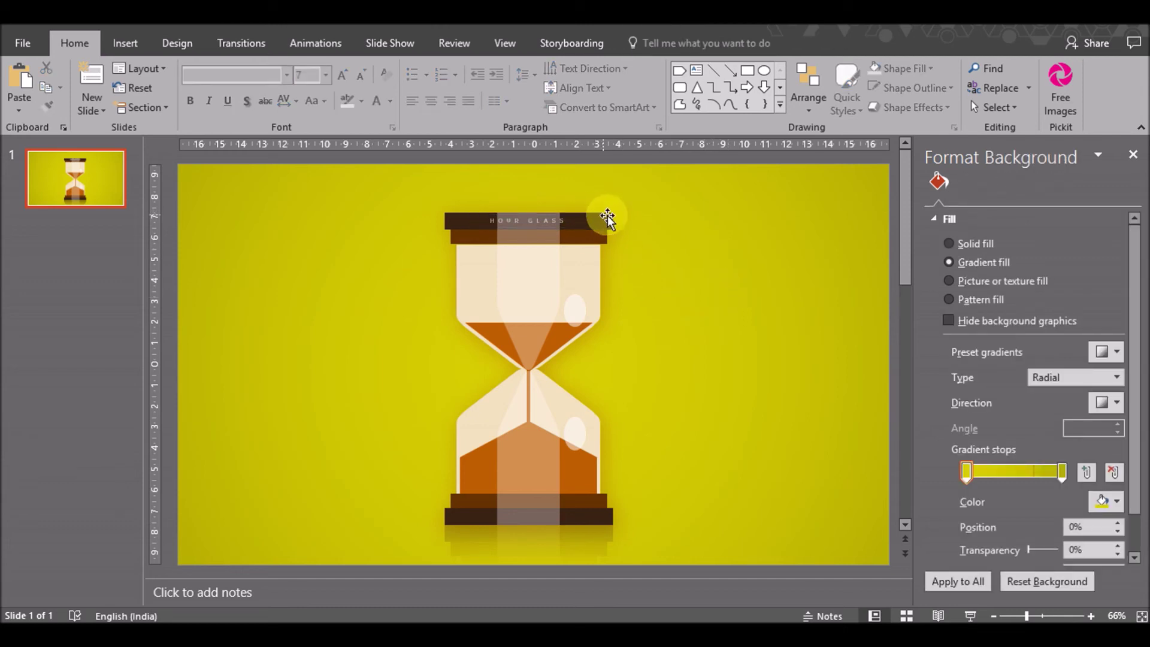
click(607, 40)
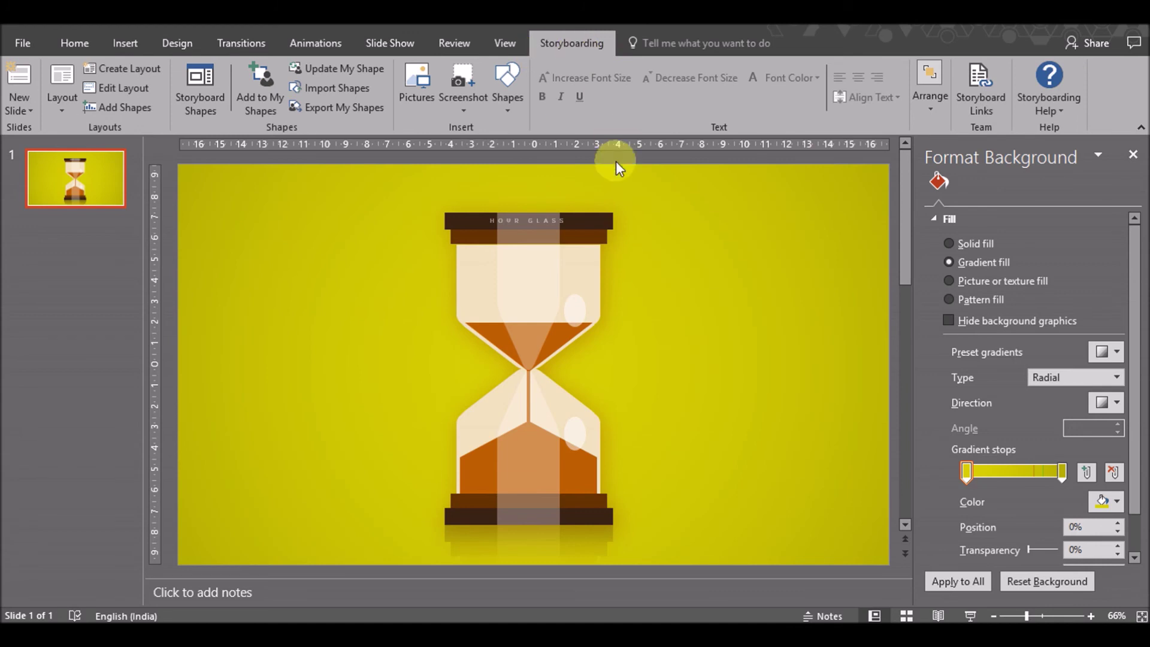
click(599, 228)
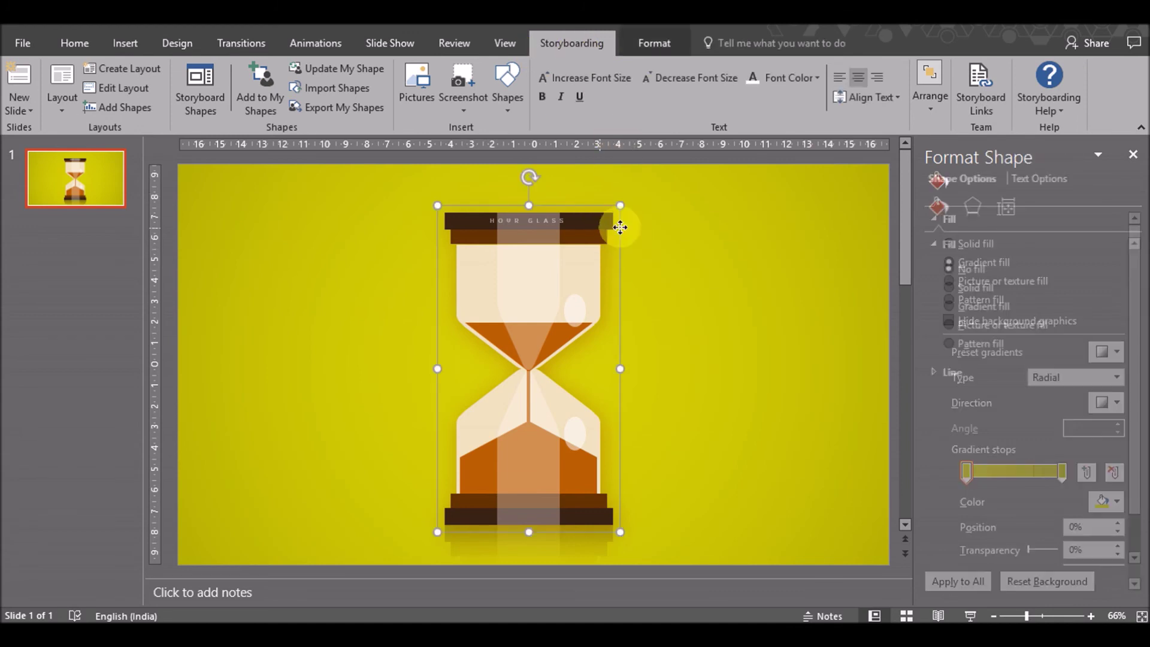
click(665, 48)
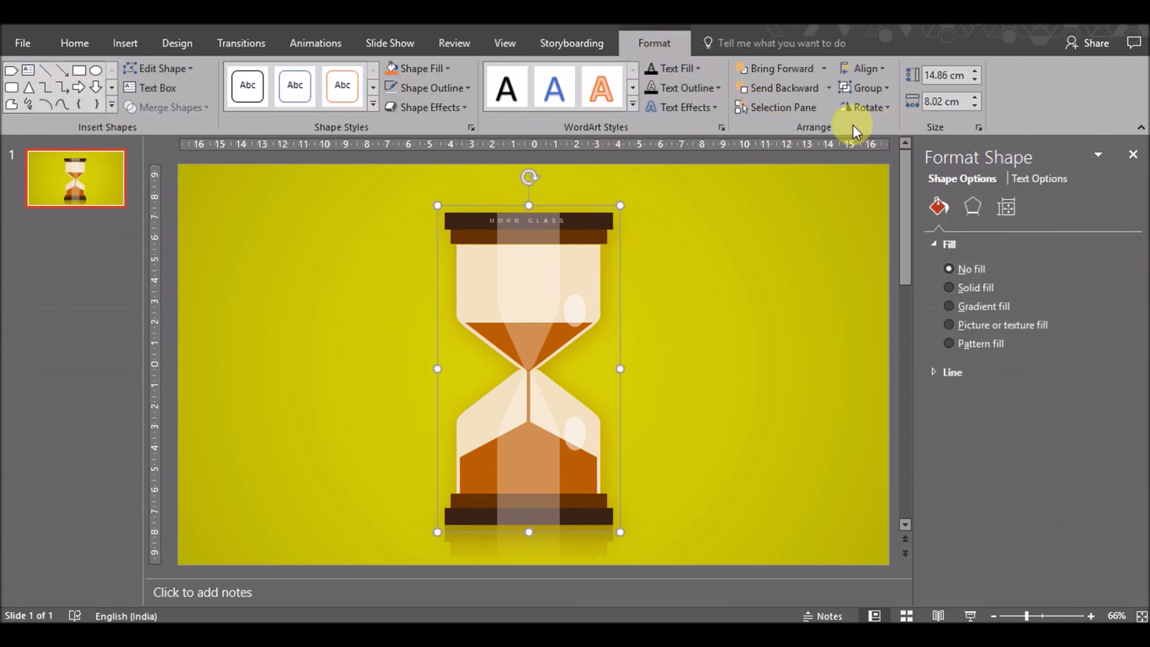
click(775, 109)
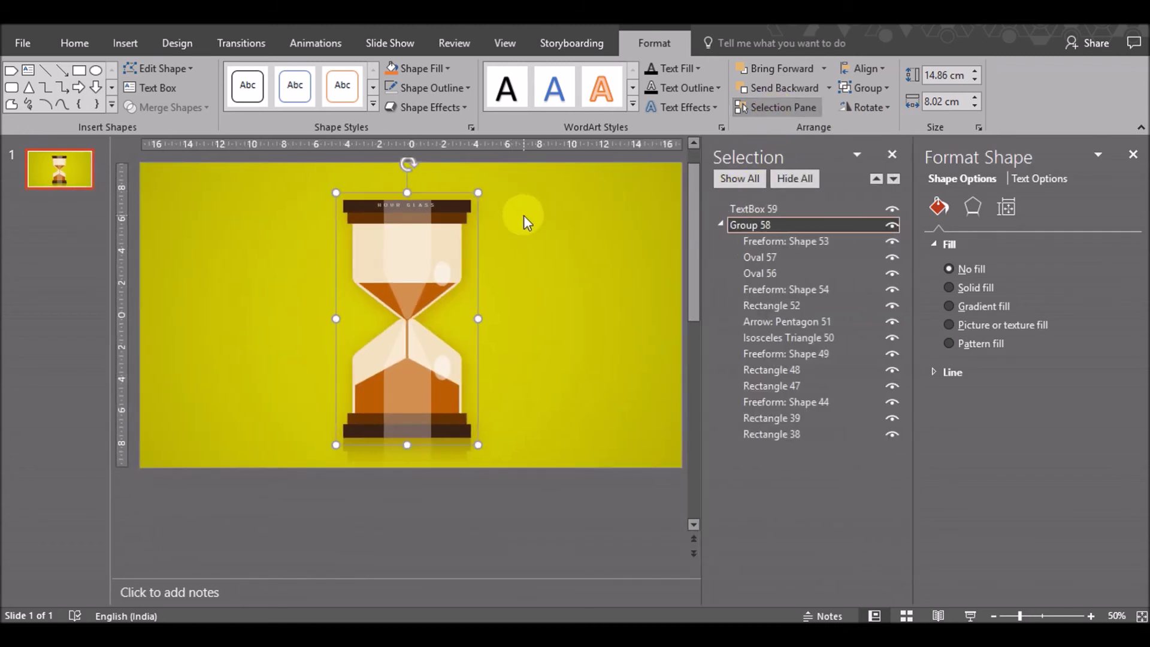
Select Group 58 and ungroup the hourglass into separate shapes
click(746, 211)
click(754, 224)
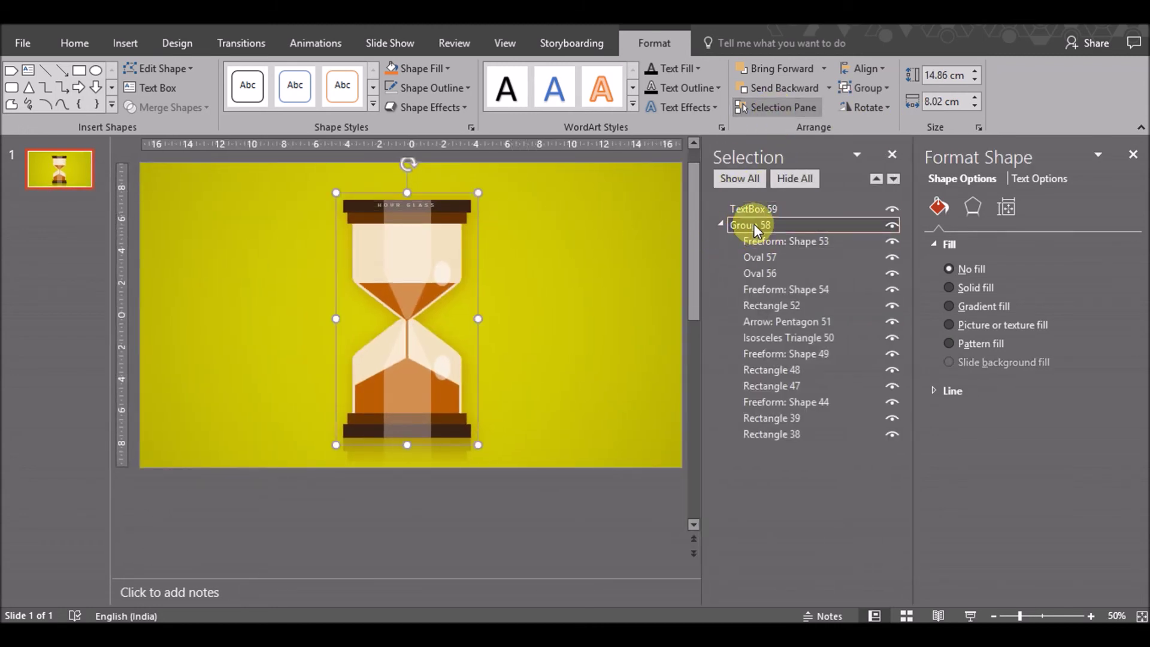
right_click(444, 236)
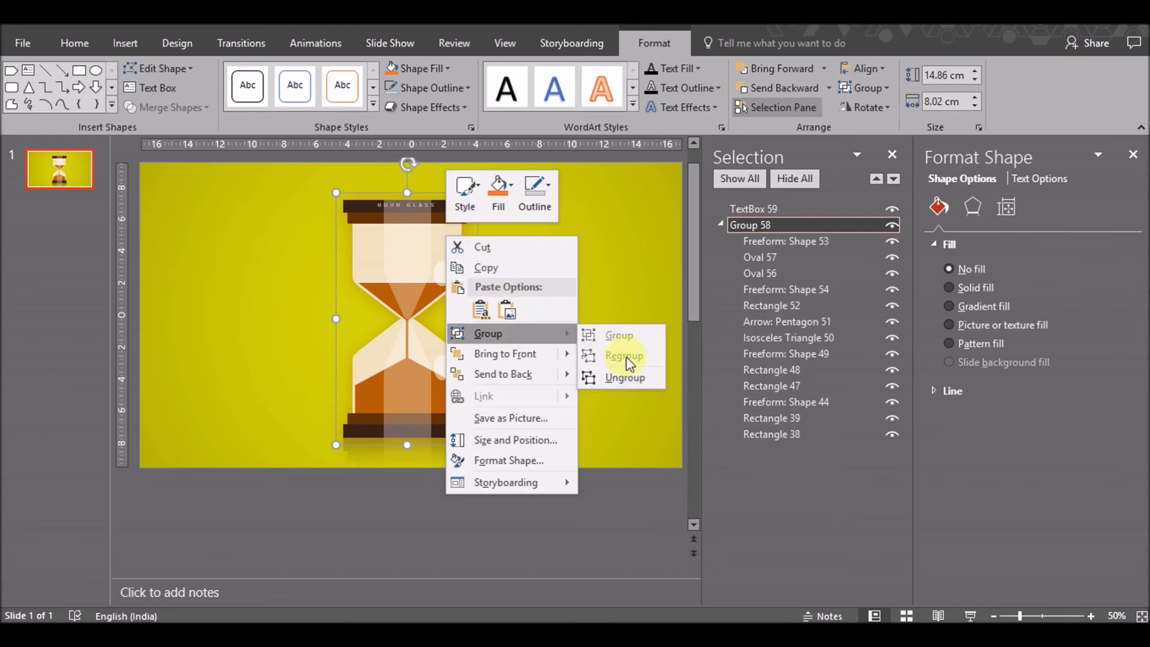
click(634, 369)
click(556, 315)
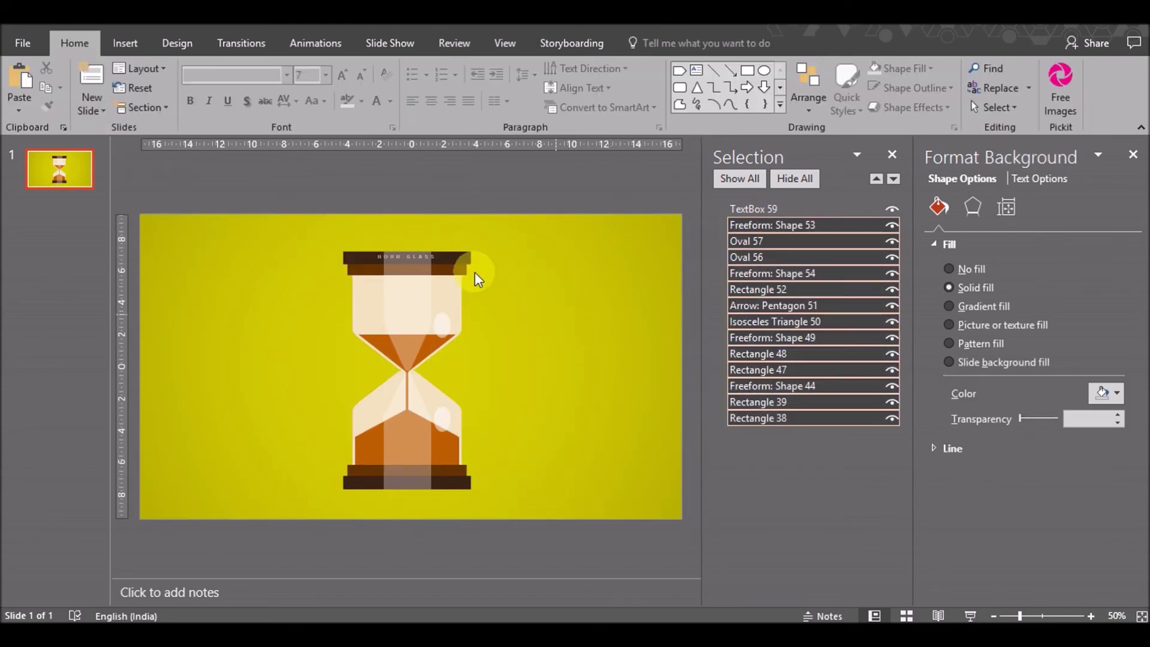
click(437, 256)
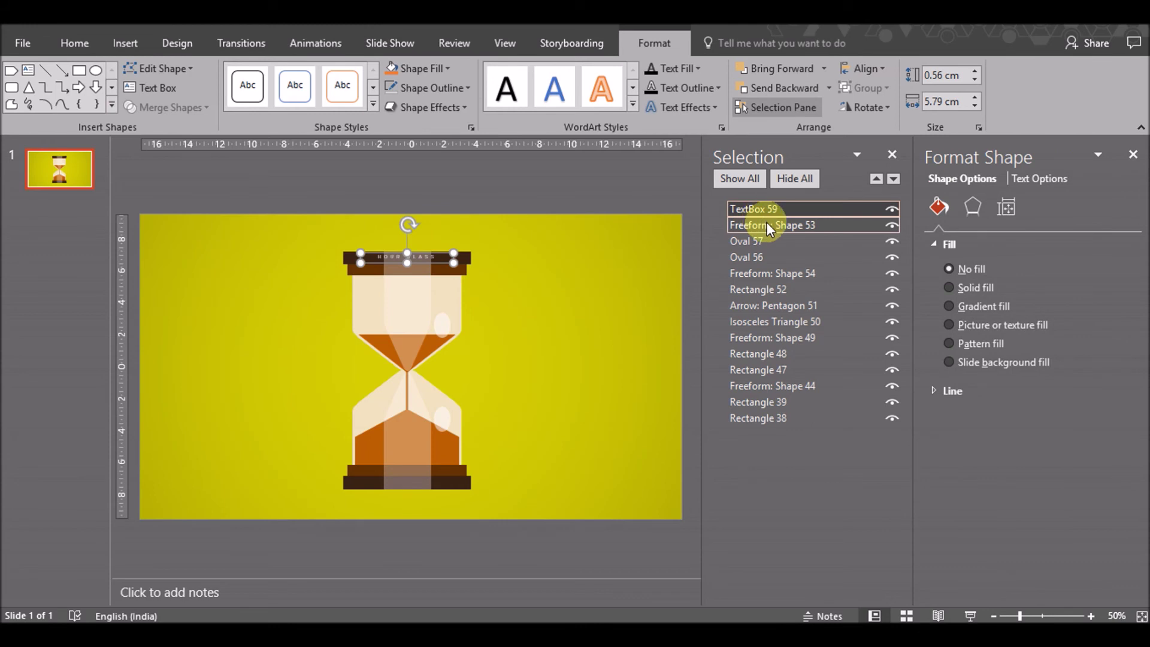
click(410, 291)
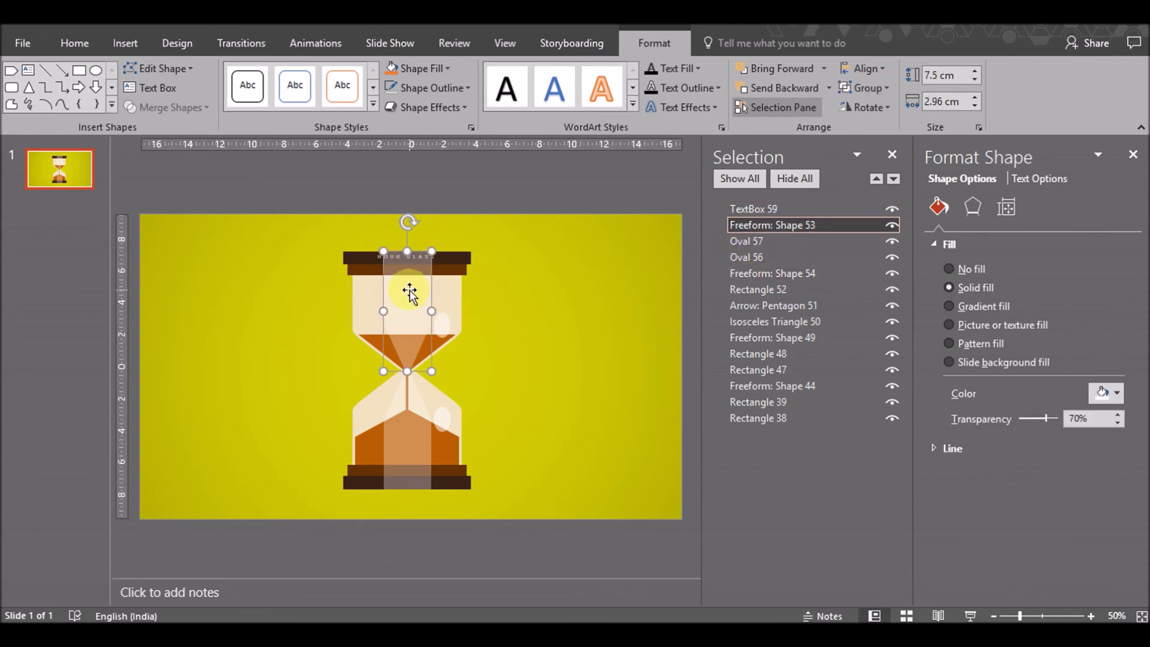
click(749, 209)
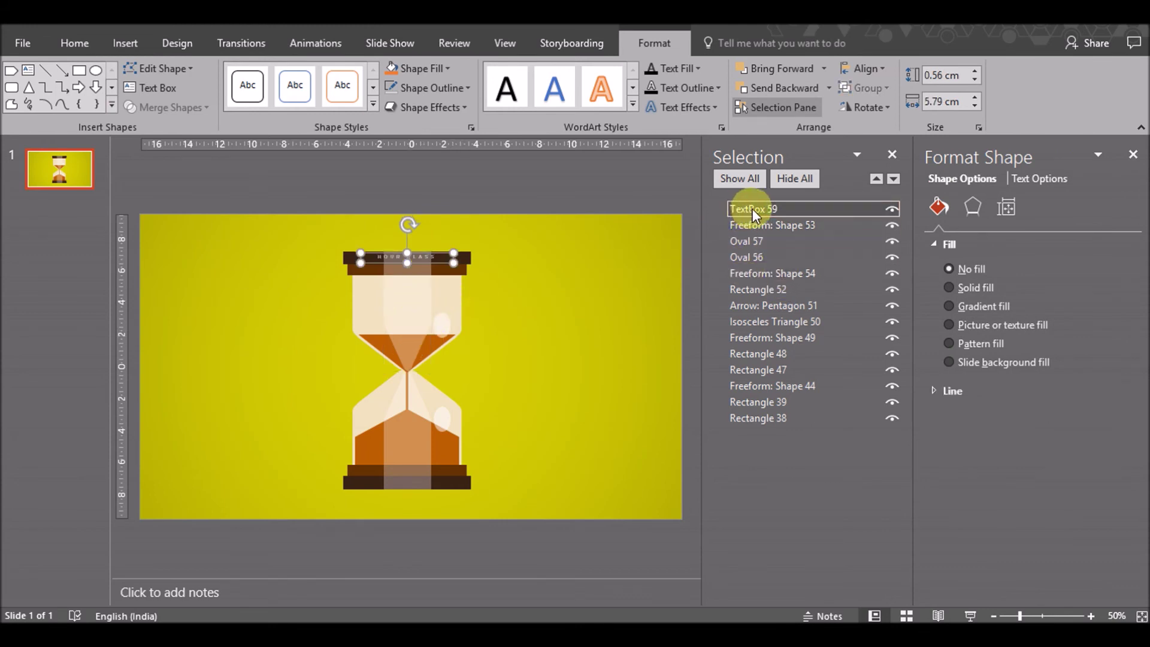
click(893, 179)
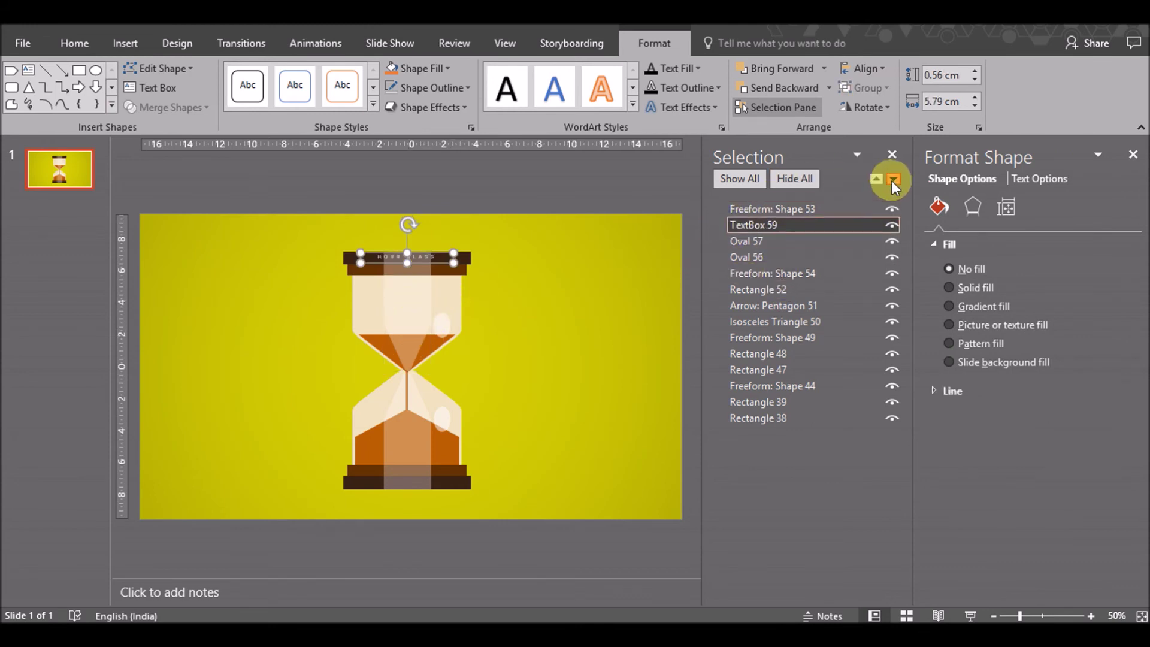
click(542, 309)
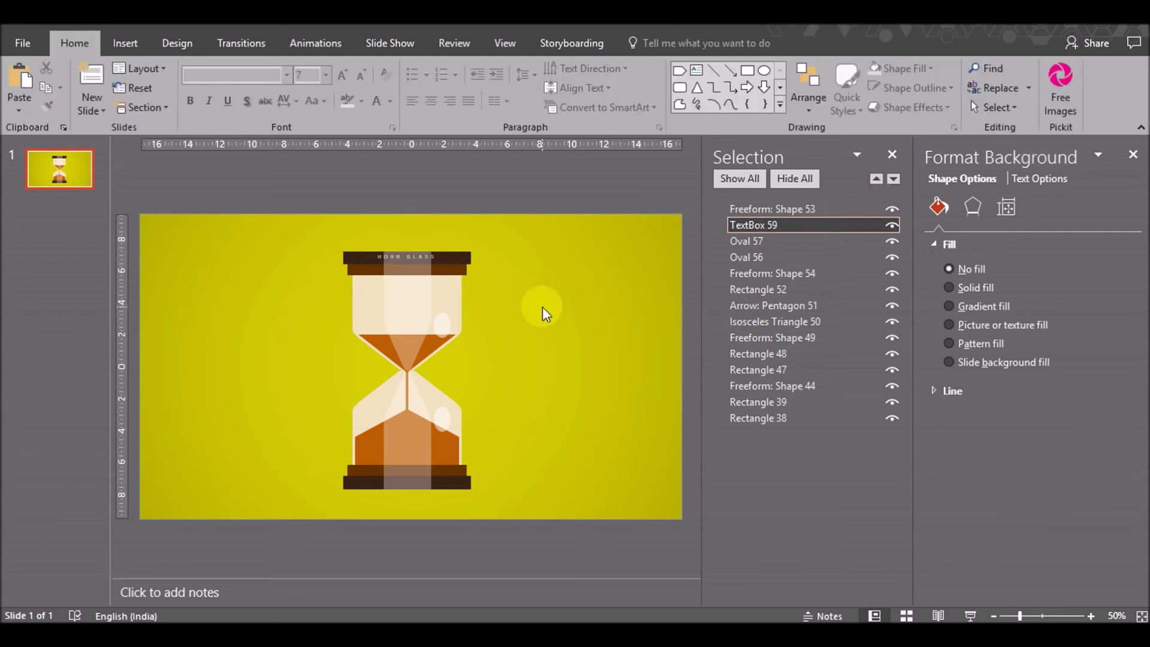
click(384, 256)
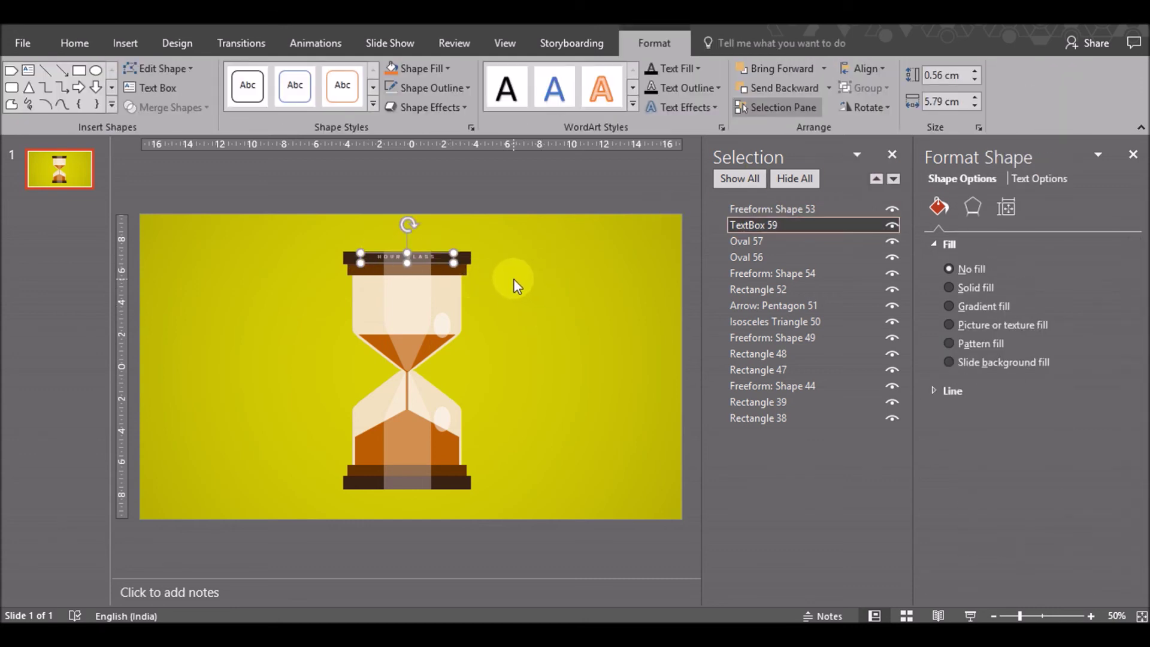
key(Right)
key(Right)
Place a copy of the HOUR GLASS label on the hourglass's bottom bar
key(Left)
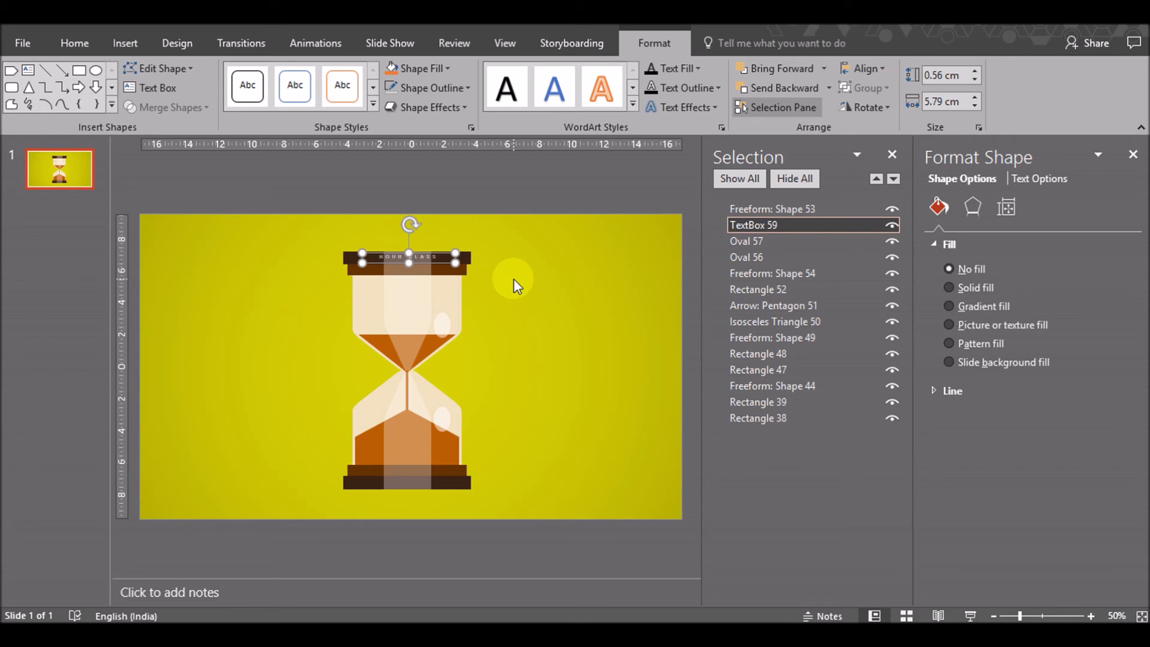
key(ctrl+v)
drag(446, 272, 438, 490)
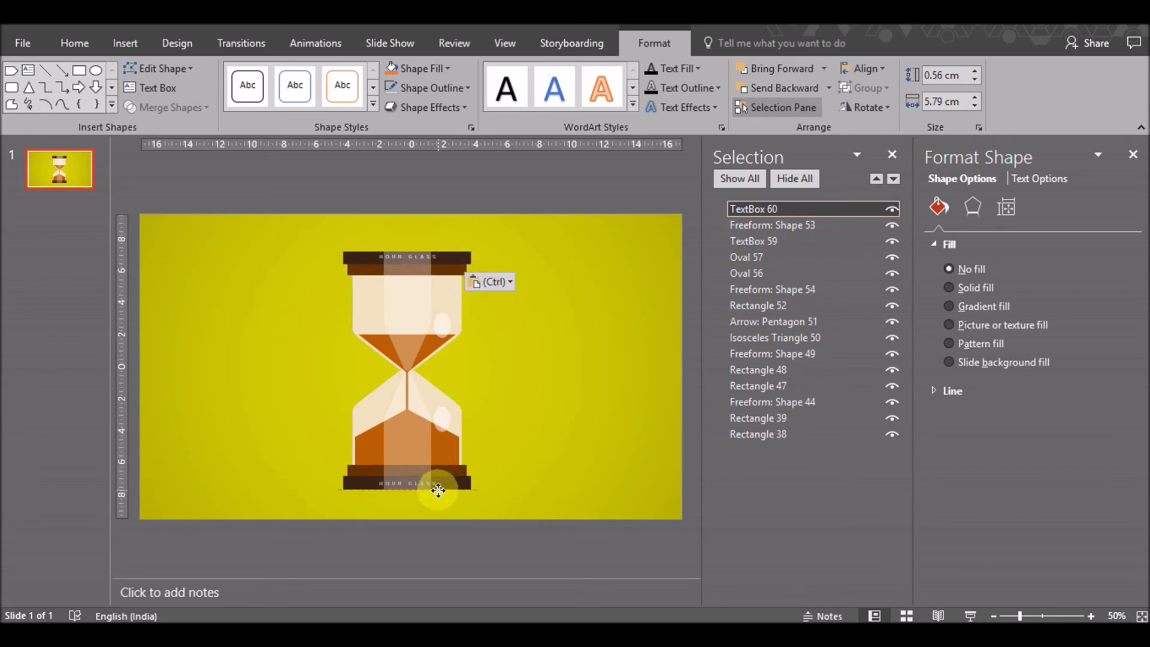
drag(438, 490, 437, 489)
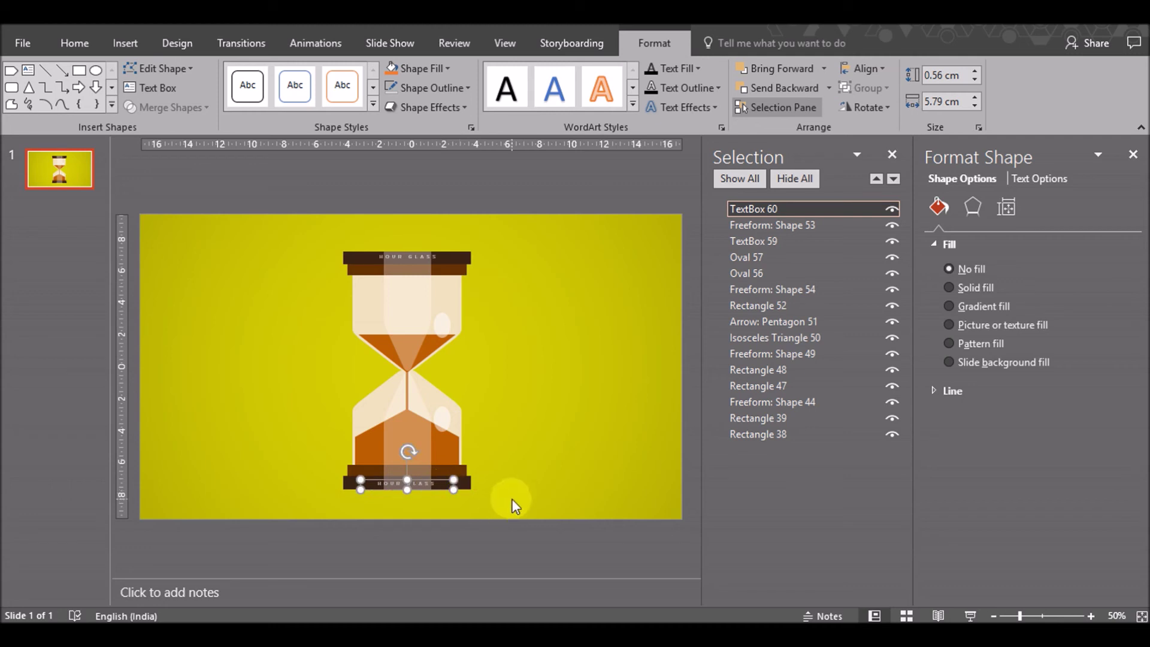
key(Down)
Rewrite the copied label's text as 'Creative Venus'
triple_click(436, 486)
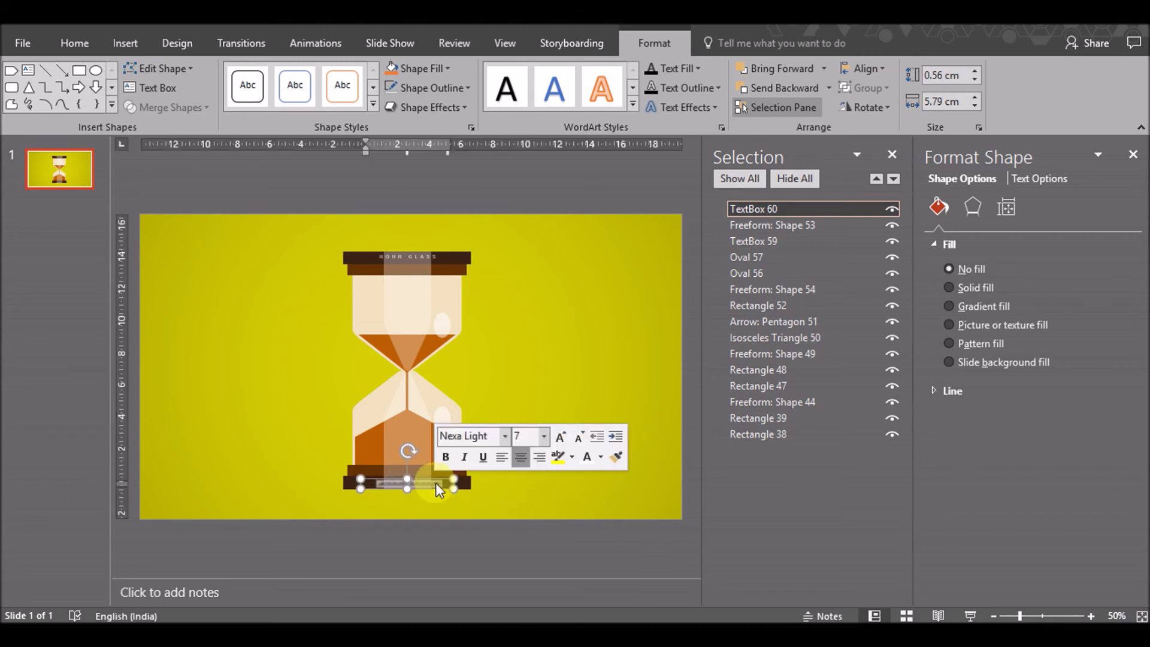
click(454, 481)
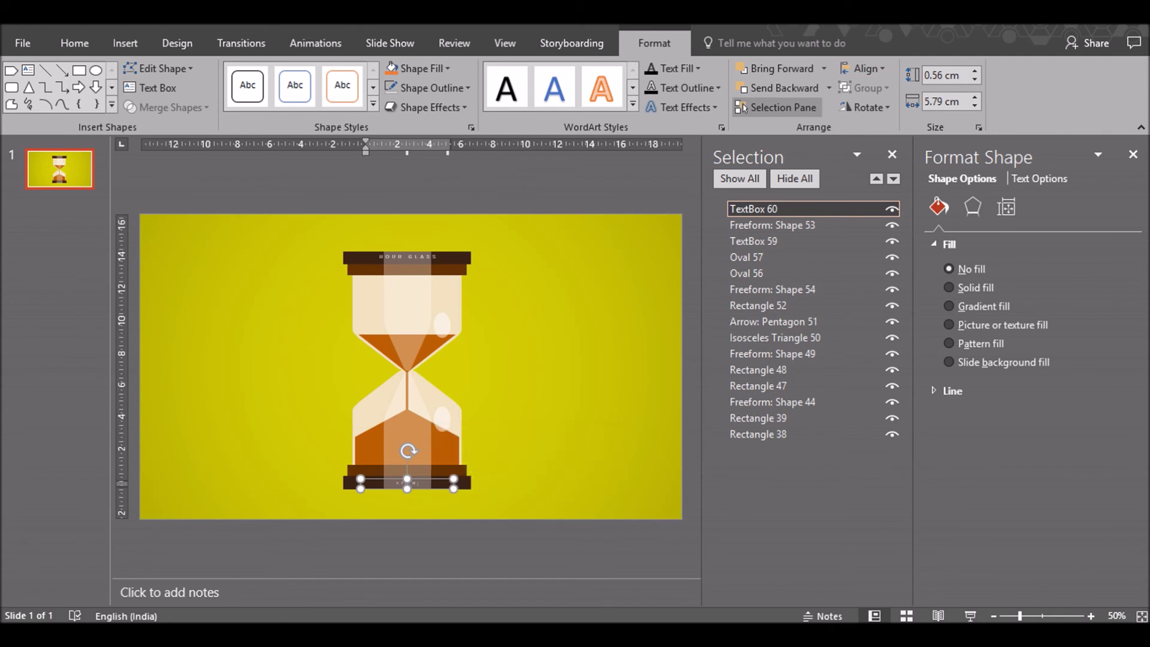
text(e)
key(ctrl+a)
click(74, 42)
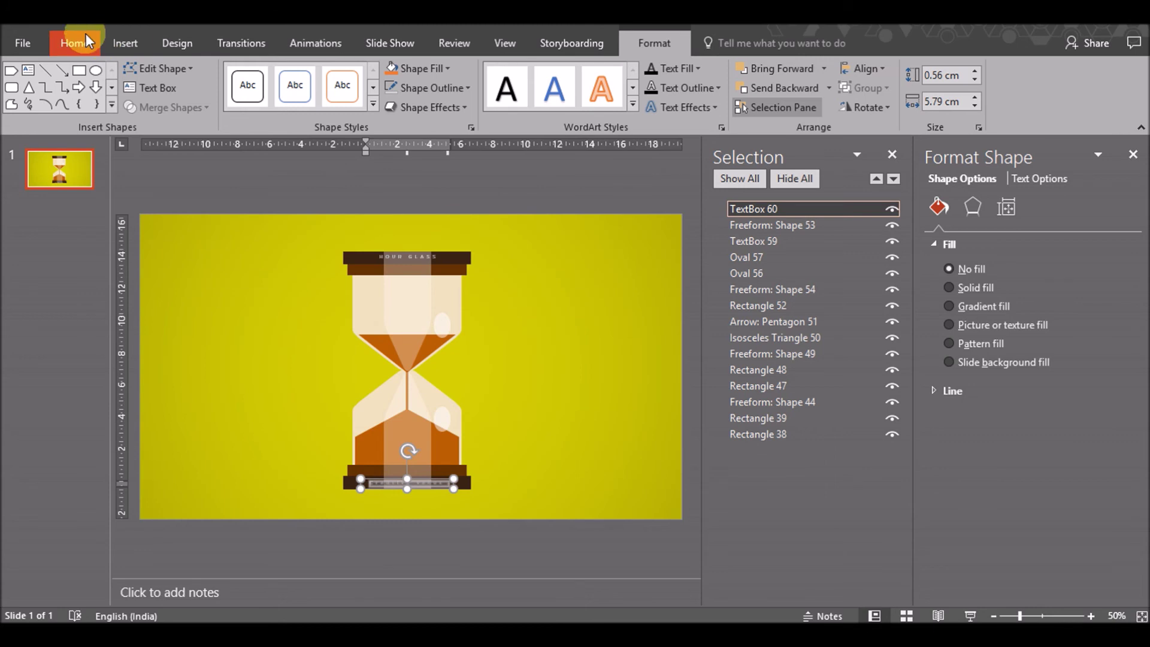
Change the bottom label to UPPERCASE and nudge it slightly right
click(315, 100)
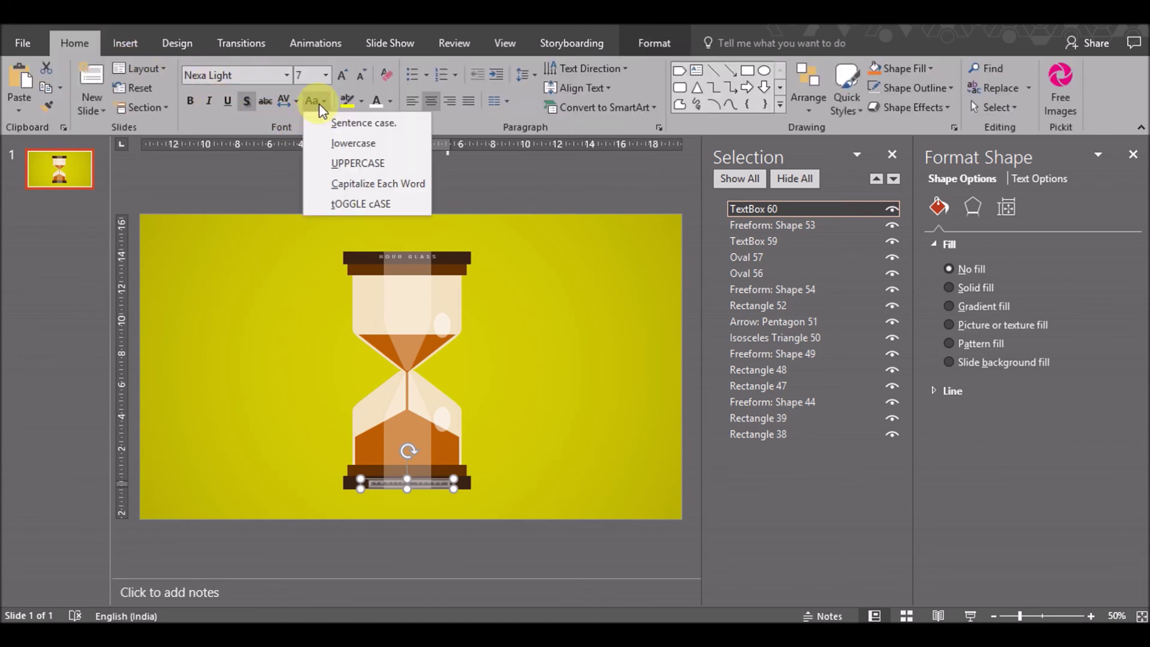
click(337, 167)
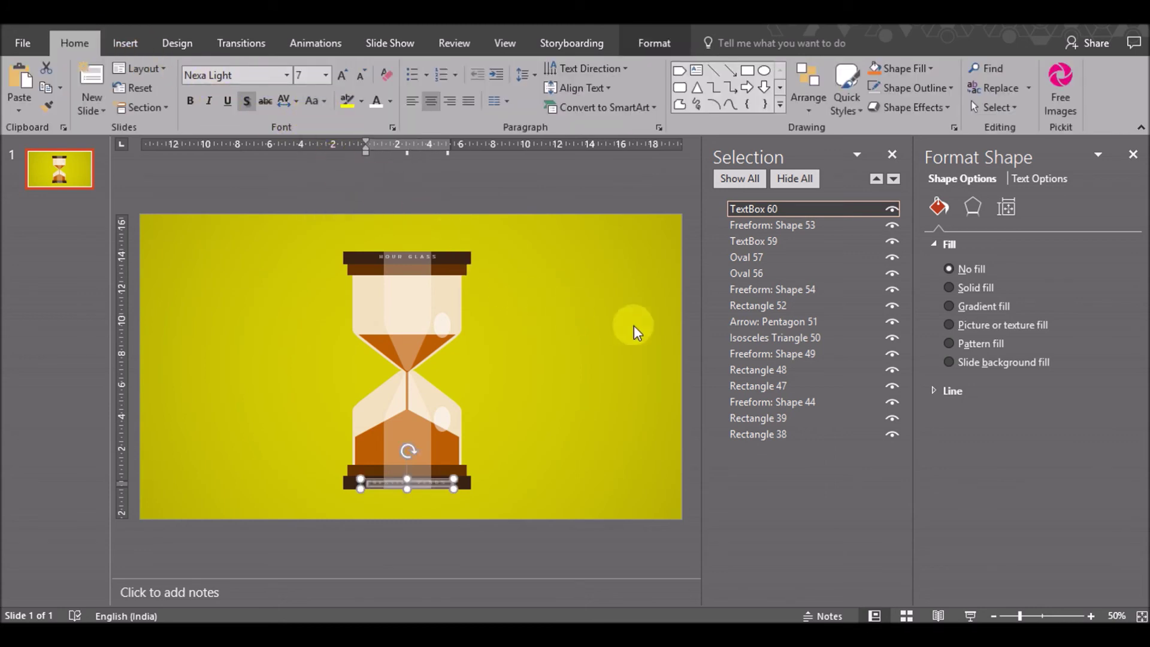
click(469, 474)
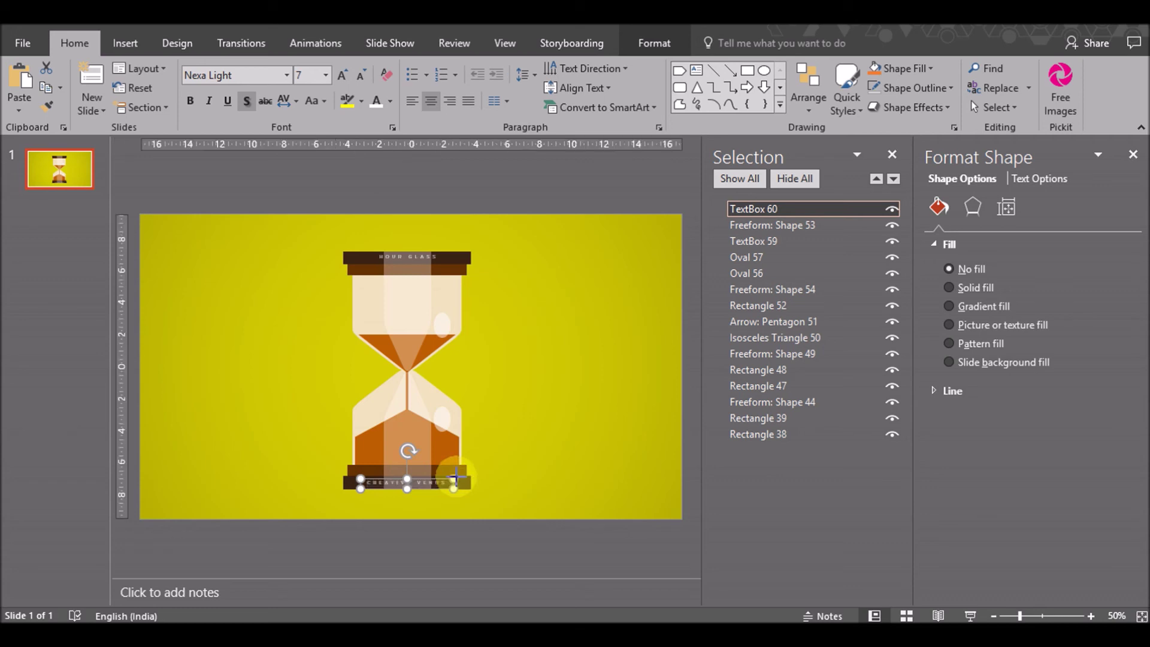
key(ctrl+Right)
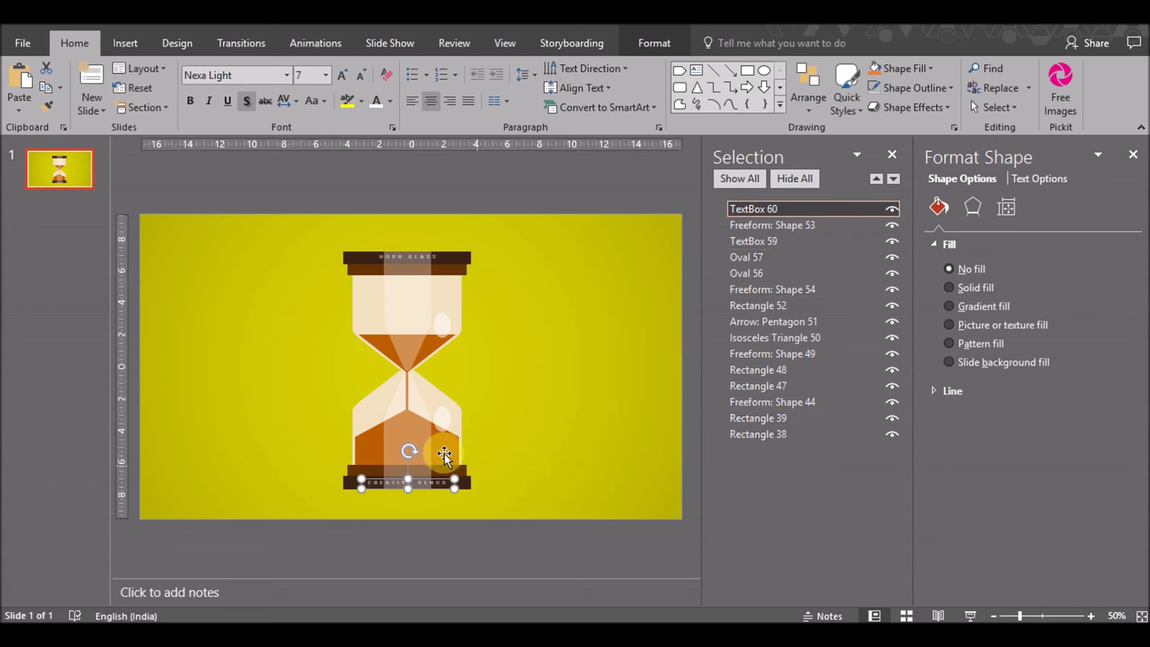
Send the CREATIVE VENUS label back three layers and close the Selection pane
click(407, 435)
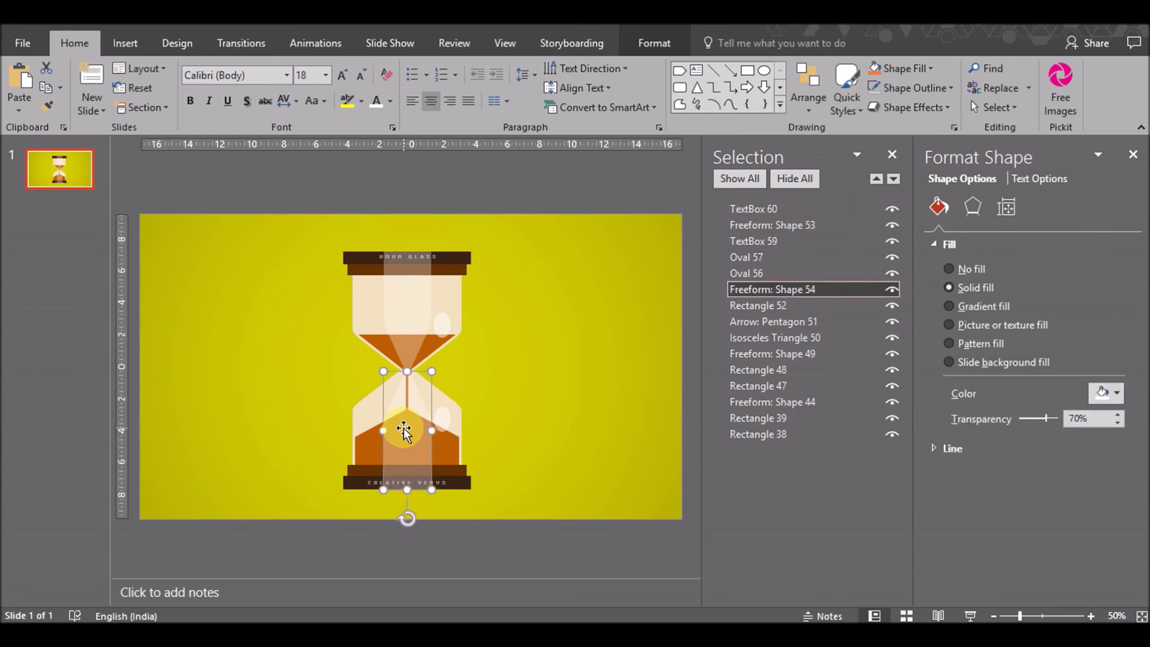
click(794, 208)
click(894, 179)
click(894, 178)
click(894, 179)
click(894, 179)
click(894, 178)
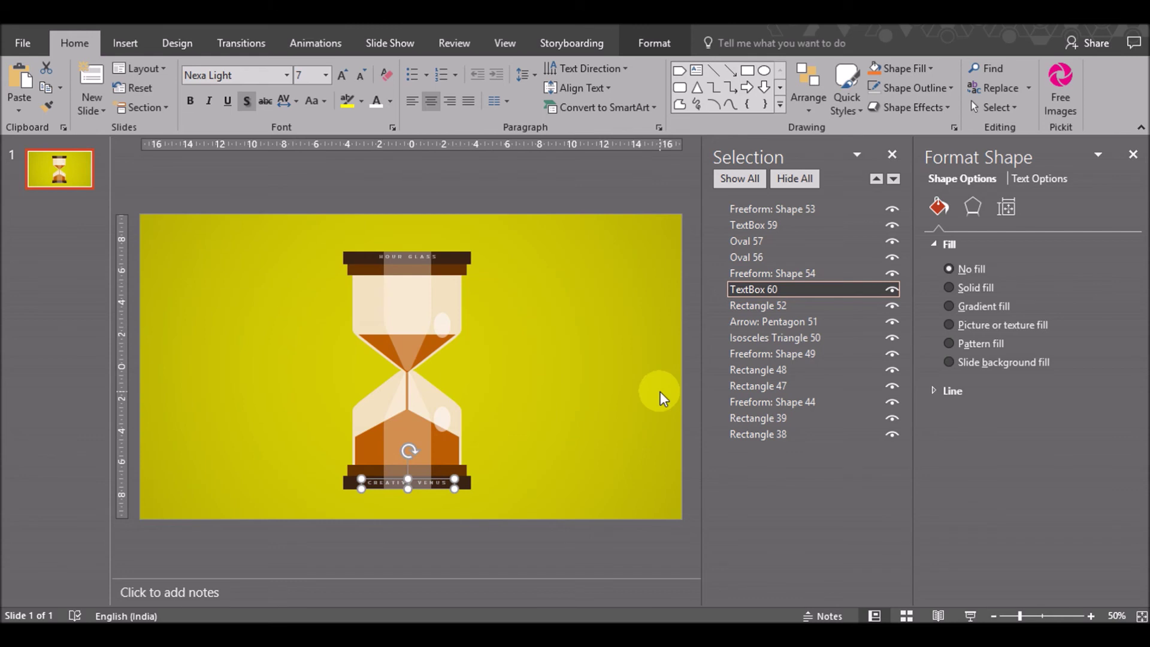
click(892, 155)
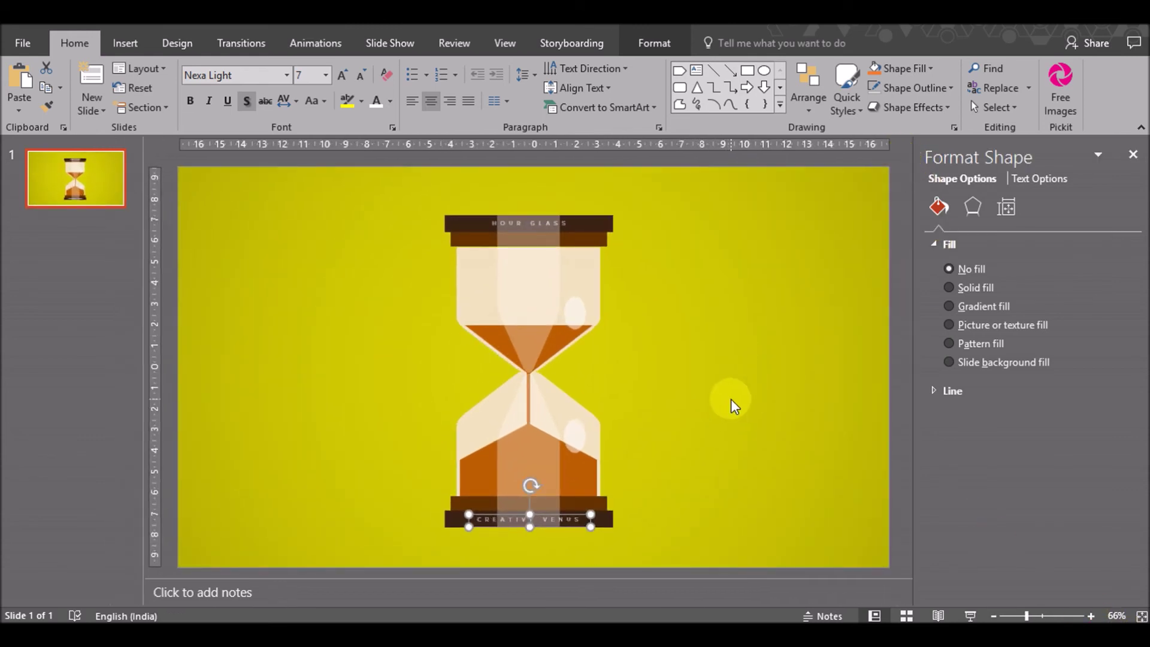
key(Up)
Raise the CREATIVE VENUS text fill transparency to 49% and preview it on the slide
key(Down)
click(1039, 179)
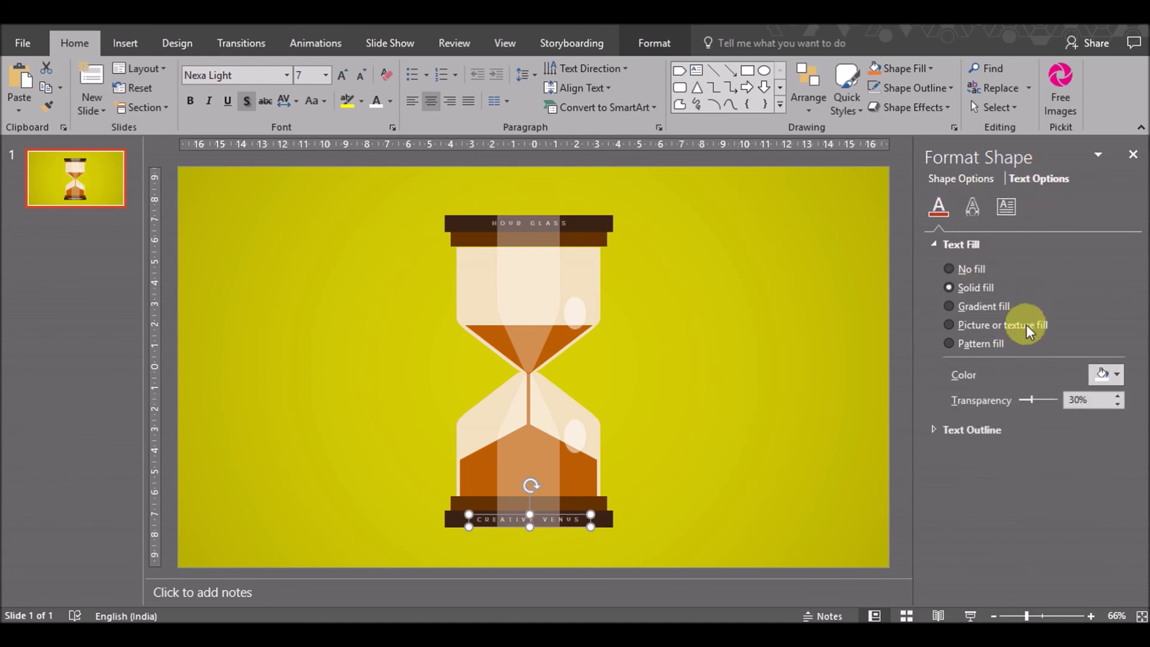
click(1117, 396)
click(1118, 396)
click(1118, 396)
click(1118, 396)
click(1118, 396)
click(1118, 396)
click(1118, 396)
click(1118, 396)
click(1118, 396)
click(1118, 396)
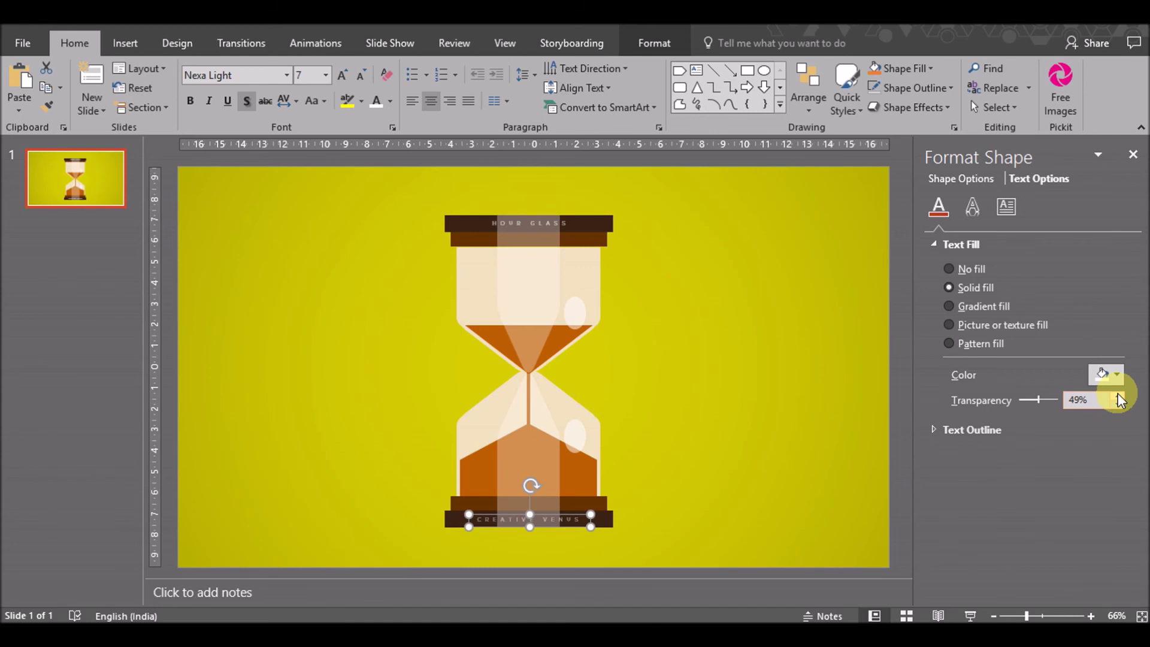
click(699, 439)
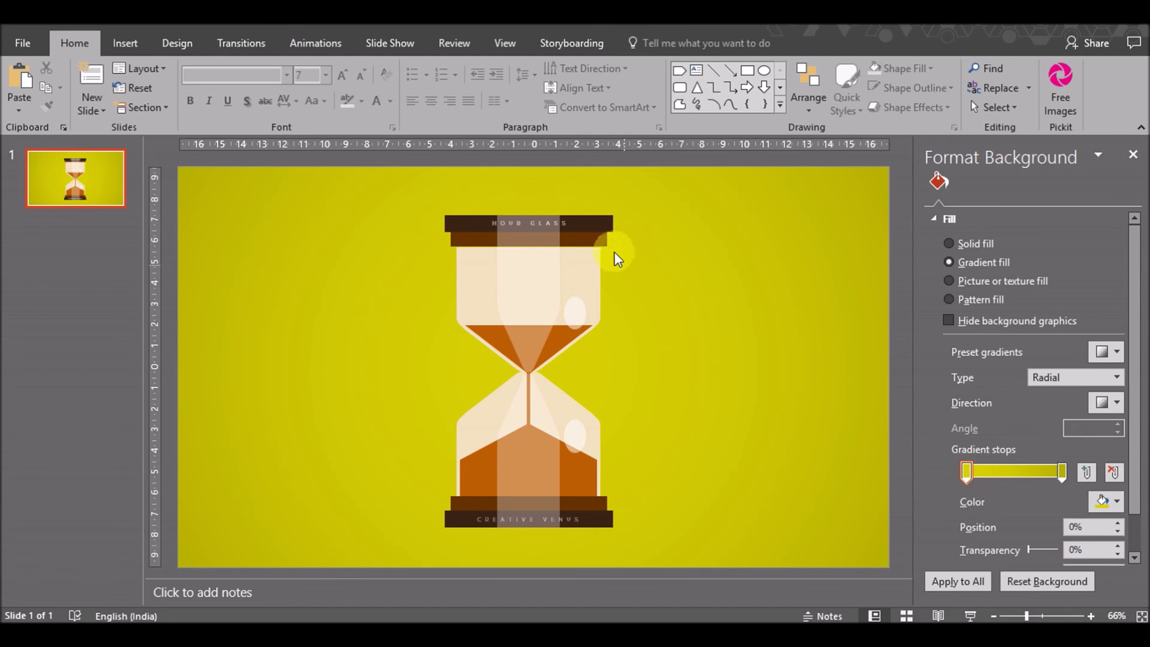
click(601, 239)
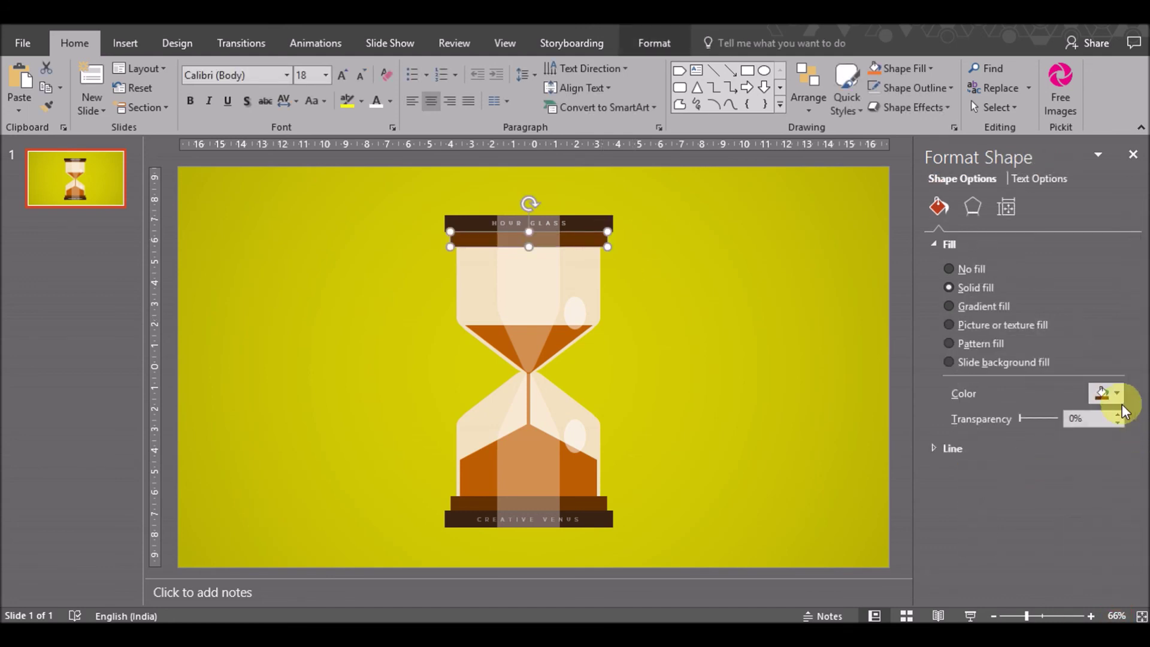
Fill the top bar with a custom brown, RGB 122, 61, 0
click(1117, 394)
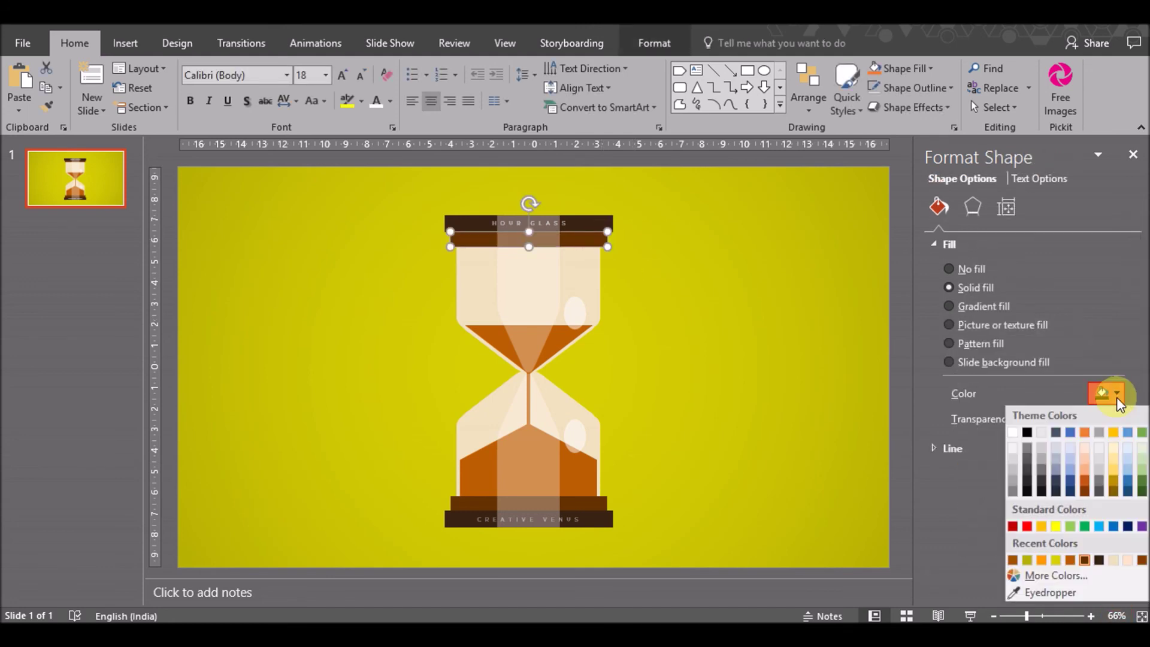
click(1059, 574)
click(768, 319)
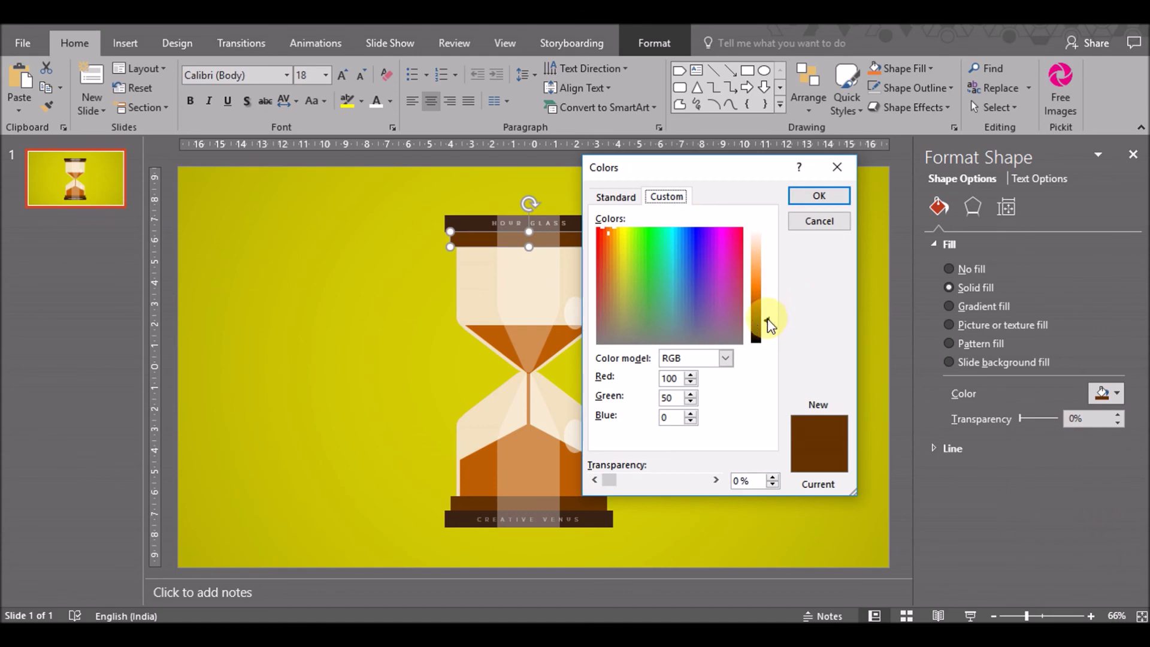
drag(768, 317, 768, 314)
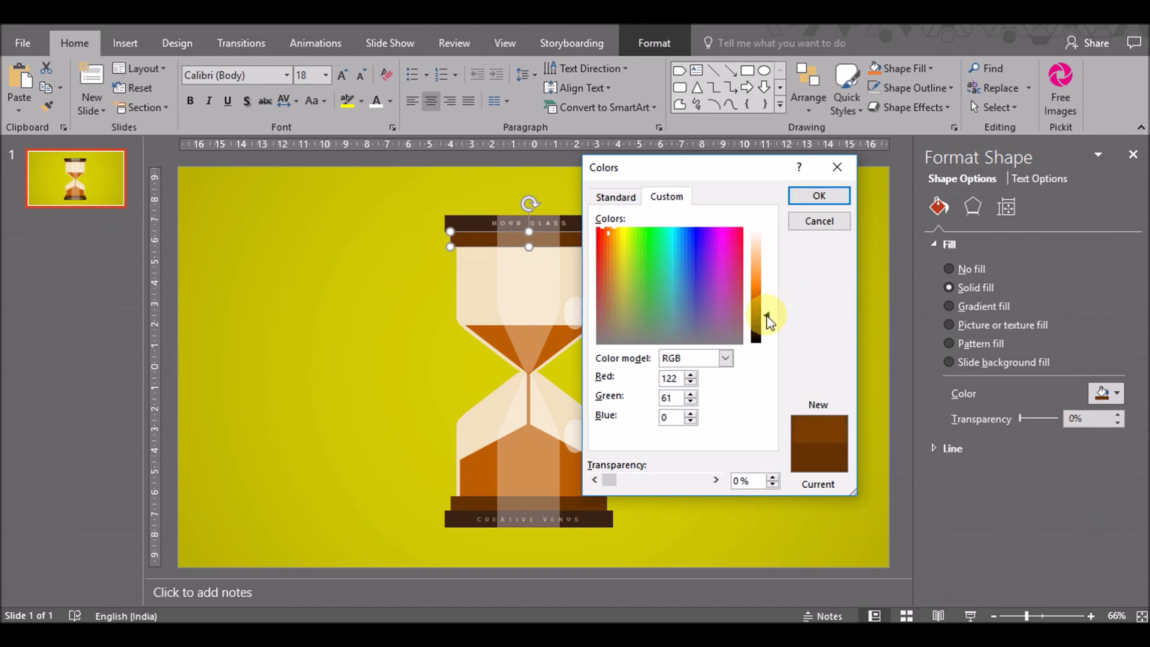
click(818, 197)
Eyedrop the same brown onto the bottom bar, then reselect the top HOUR GLASS bar
click(590, 505)
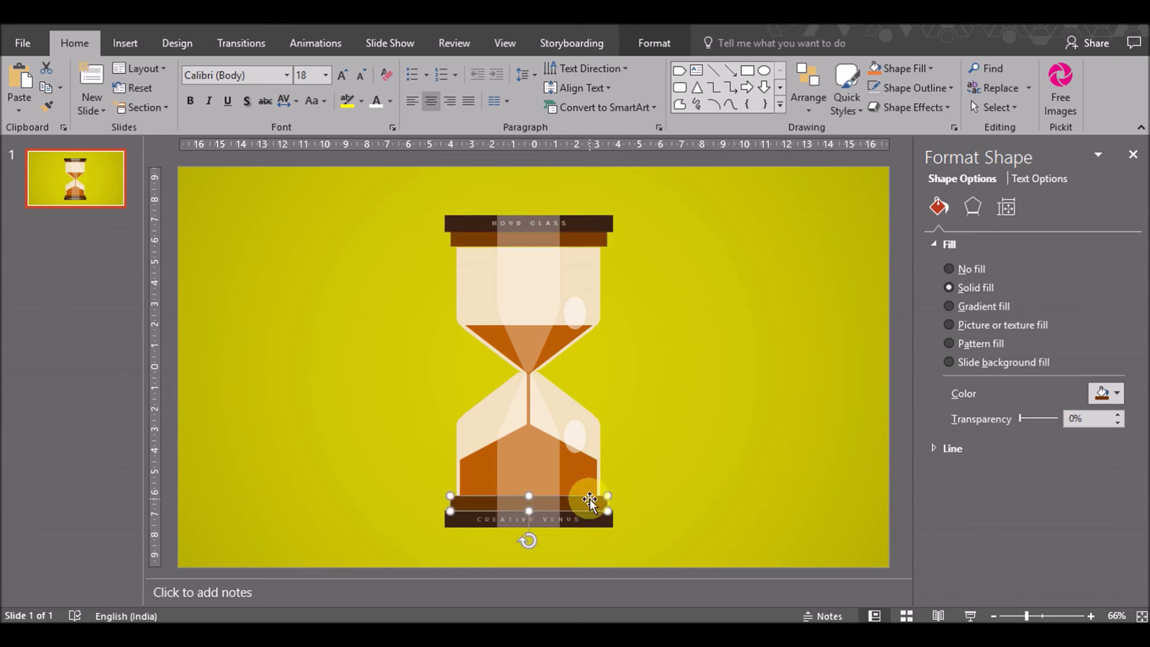
click(1106, 393)
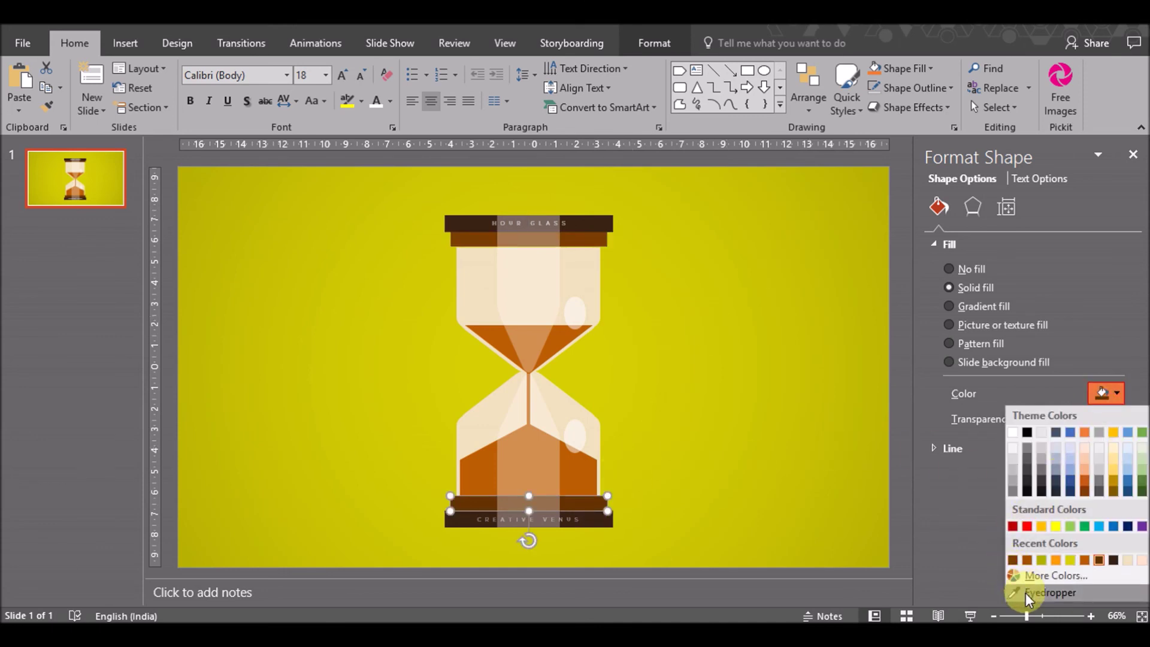
click(1026, 592)
click(596, 232)
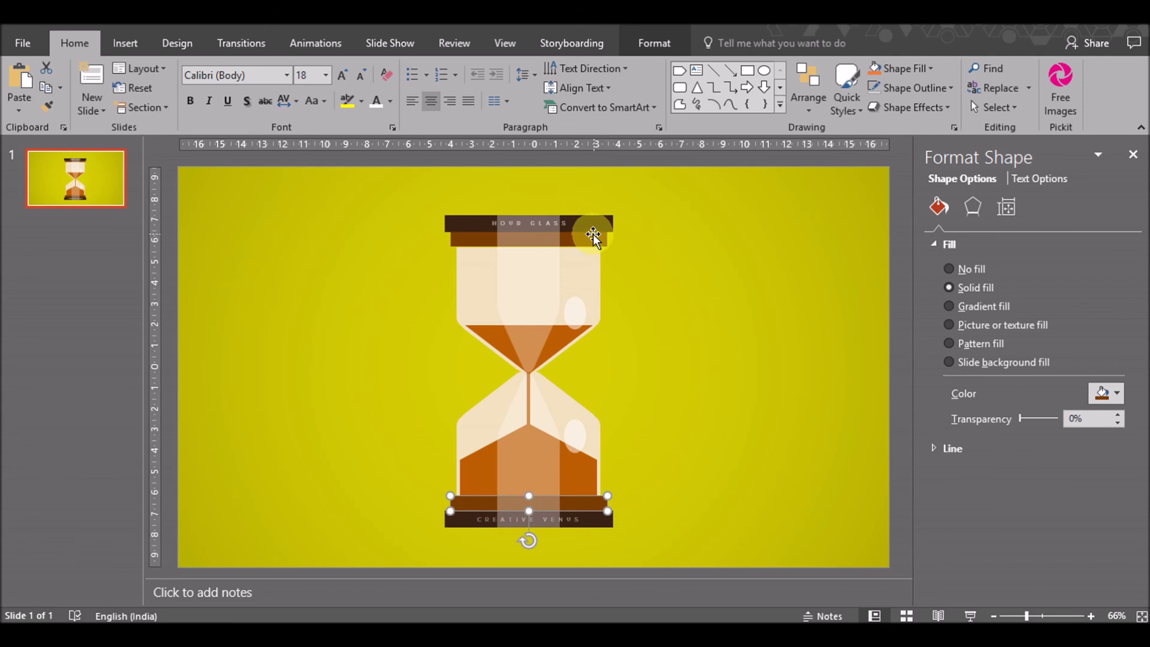
click(713, 318)
click(594, 219)
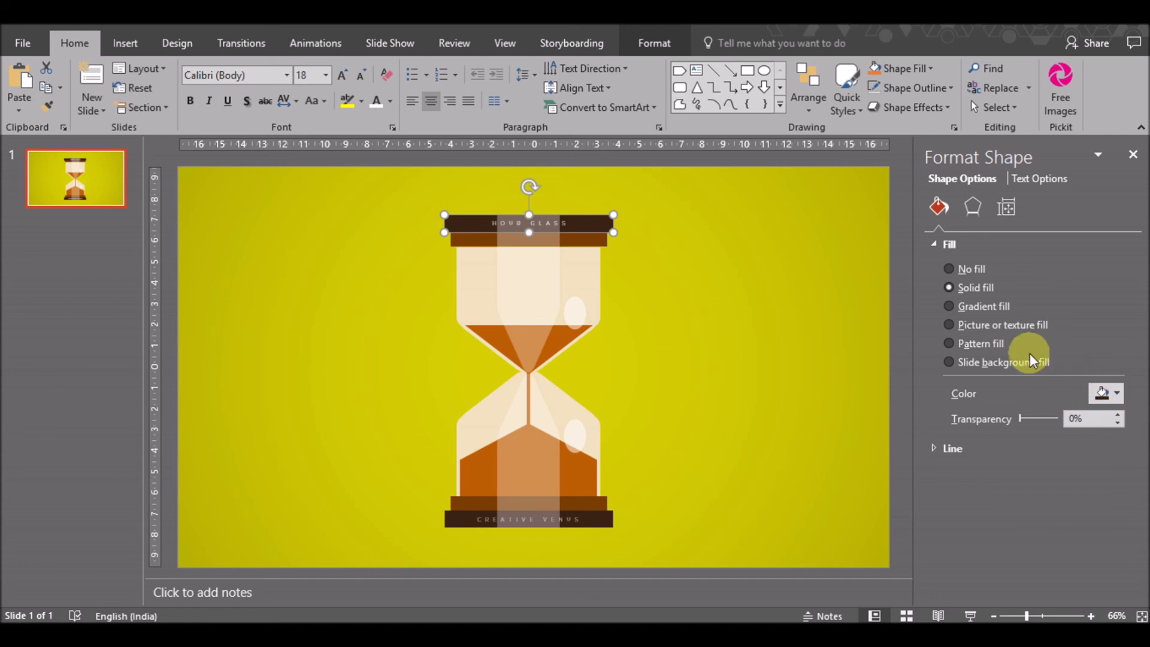
Give the top bar a Trellis pattern fill with a dark-brown background
click(973, 344)
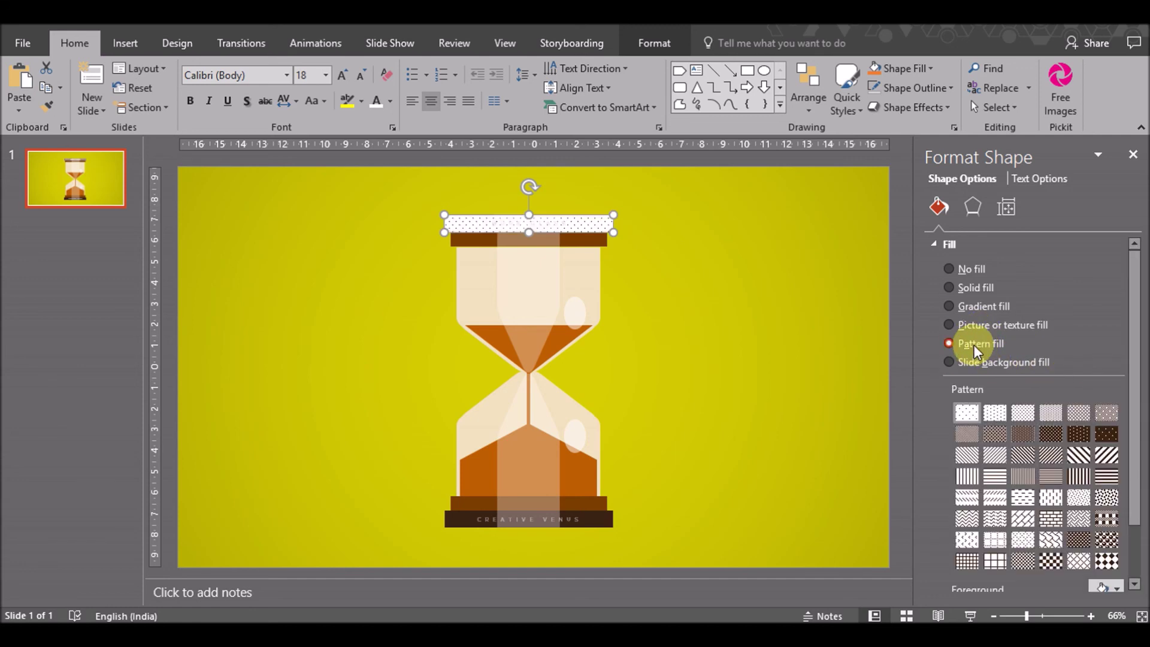
scroll(1063, 496, down, 2)
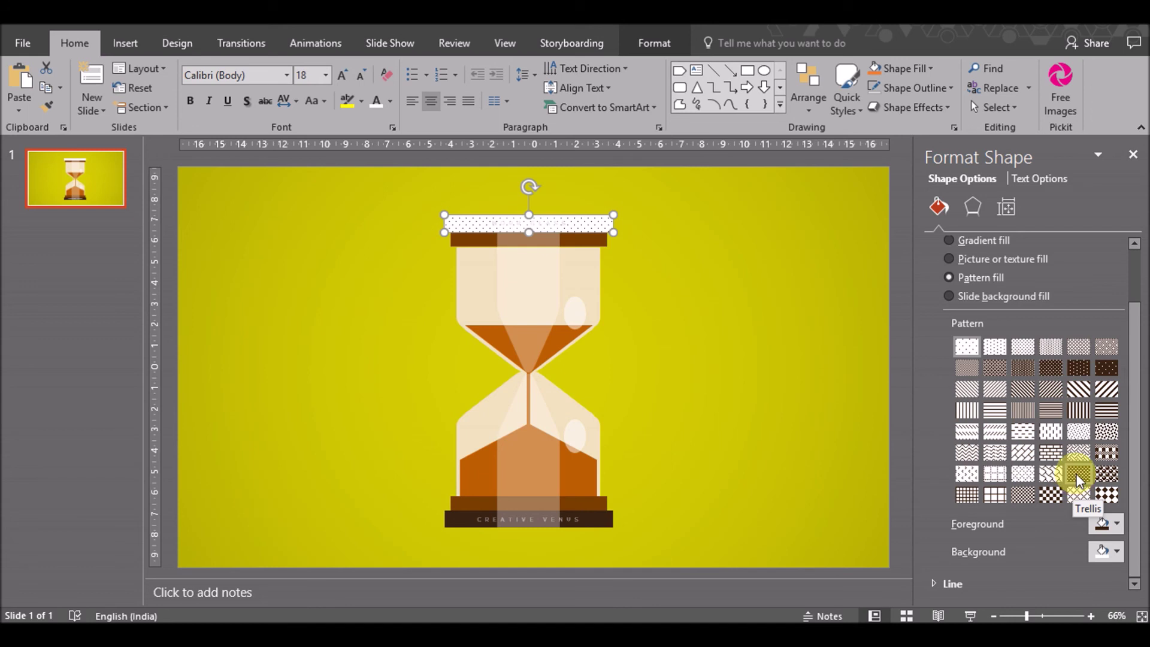
click(1078, 475)
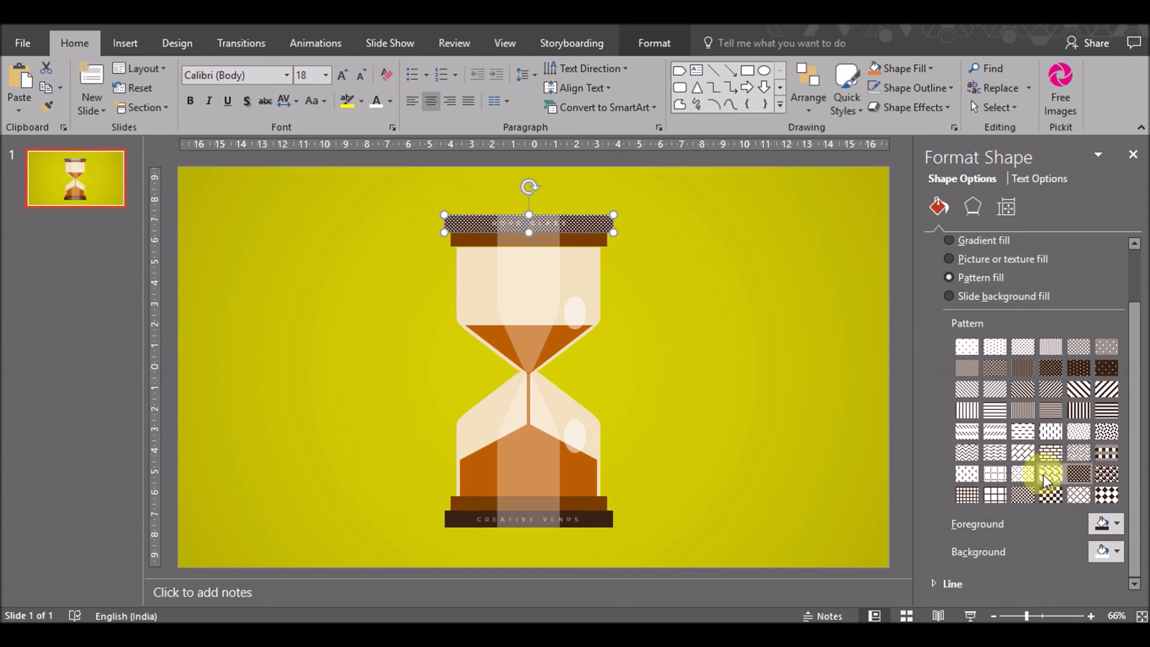
click(1118, 557)
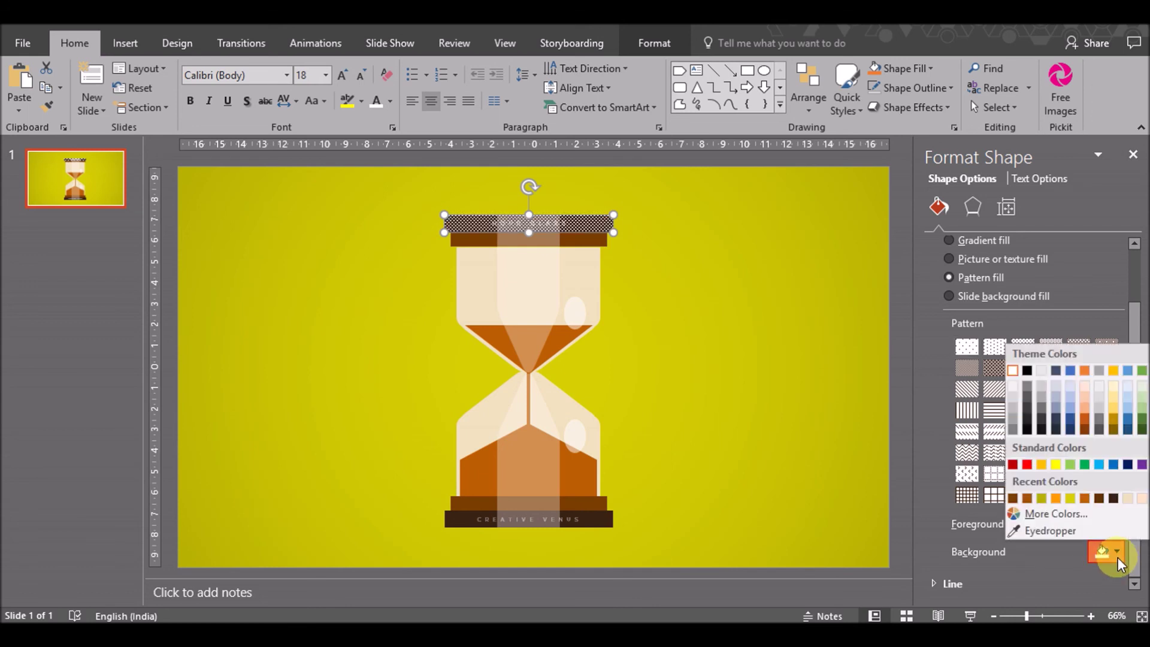
click(1112, 498)
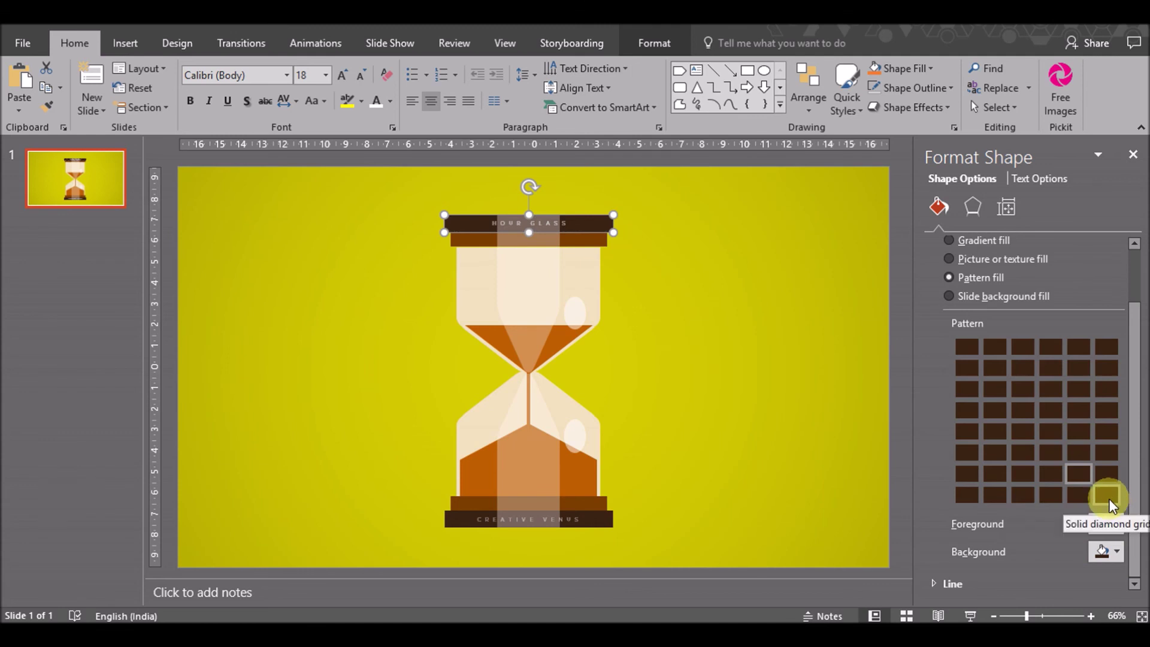
Set the pattern's foreground to a lighter brown, RGB 87/52/29
click(1116, 523)
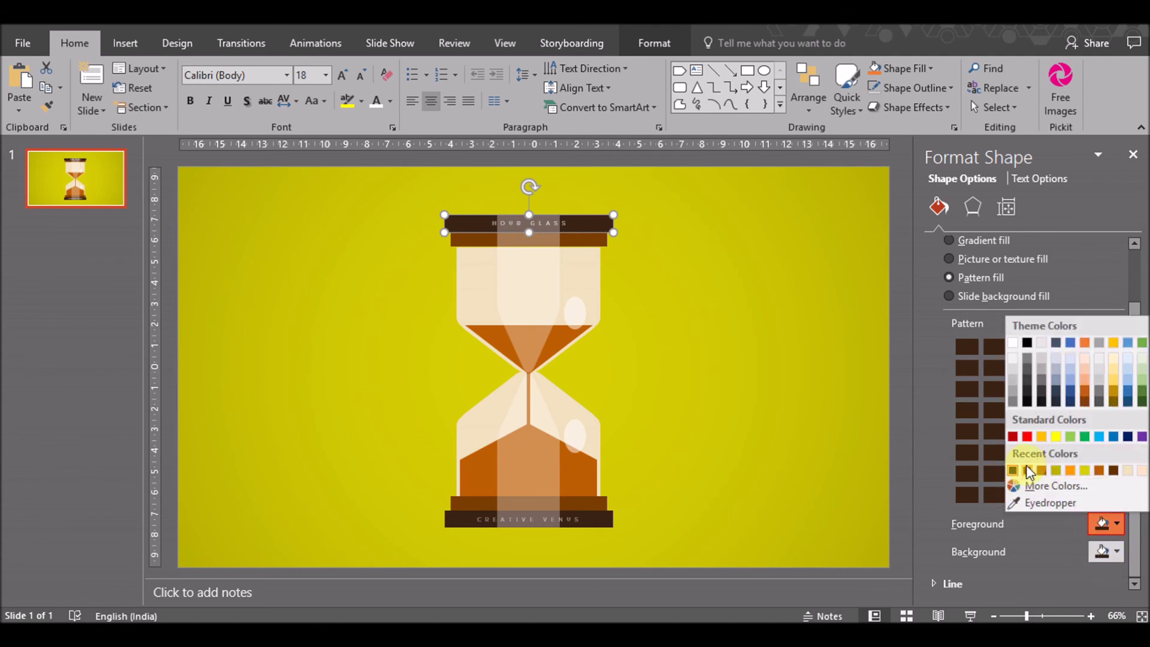
click(1014, 471)
click(1116, 524)
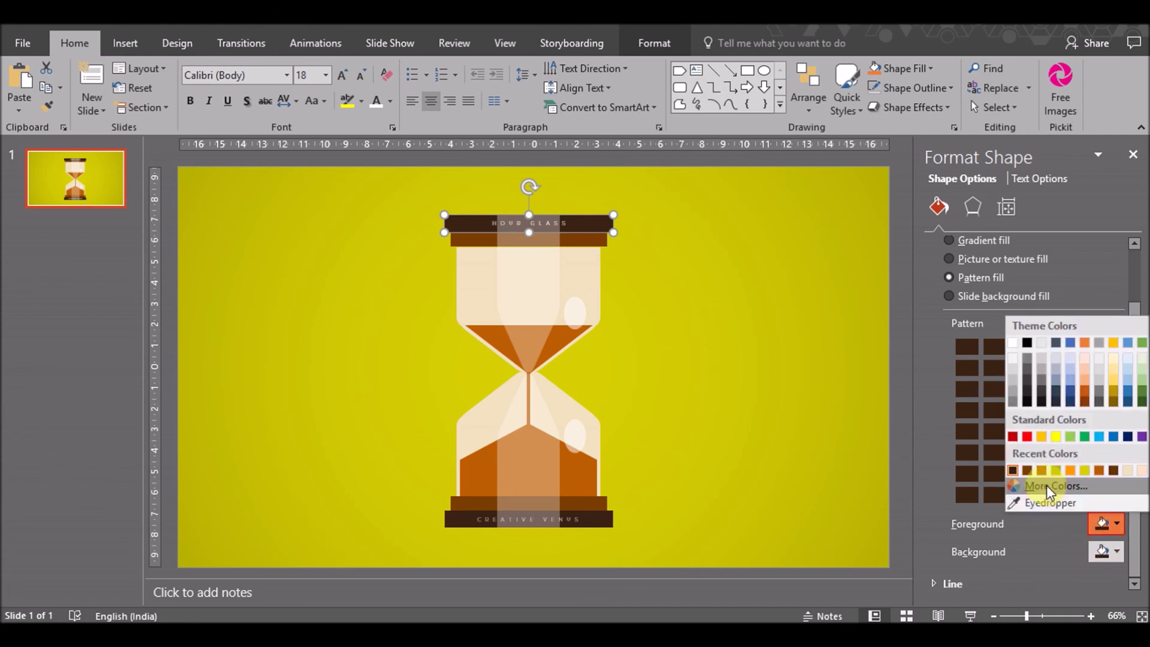
click(1047, 485)
drag(768, 350, 769, 343)
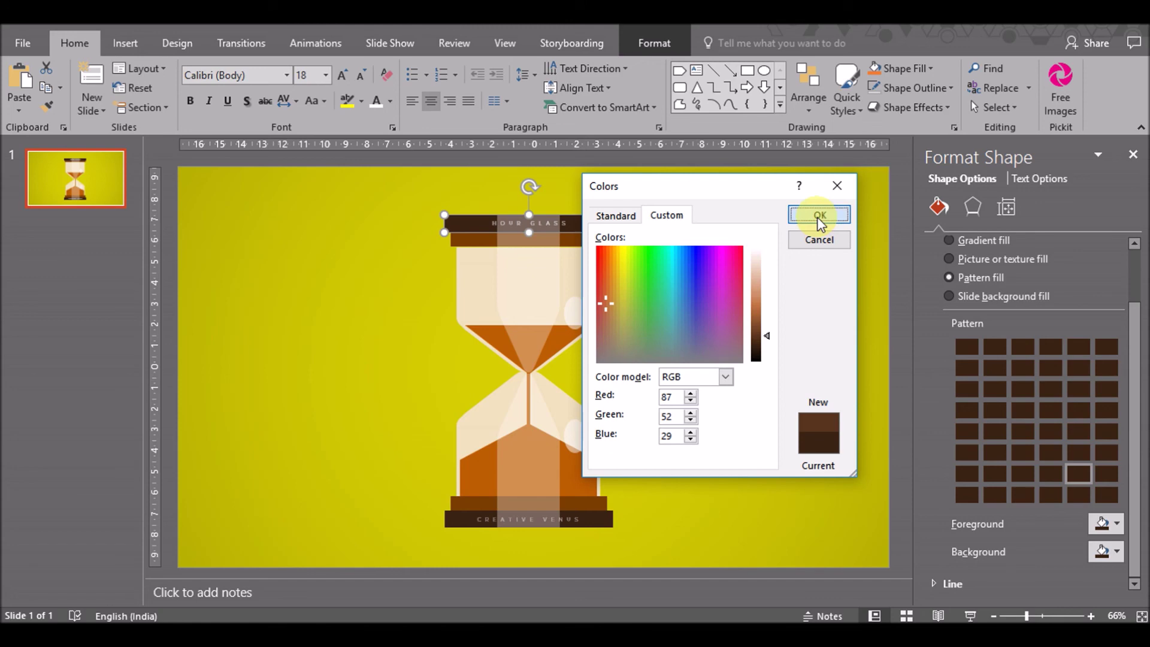
click(819, 215)
Copy the top bar's pattern onto the CREATIVE VENUS bar with Format Painter
click(789, 348)
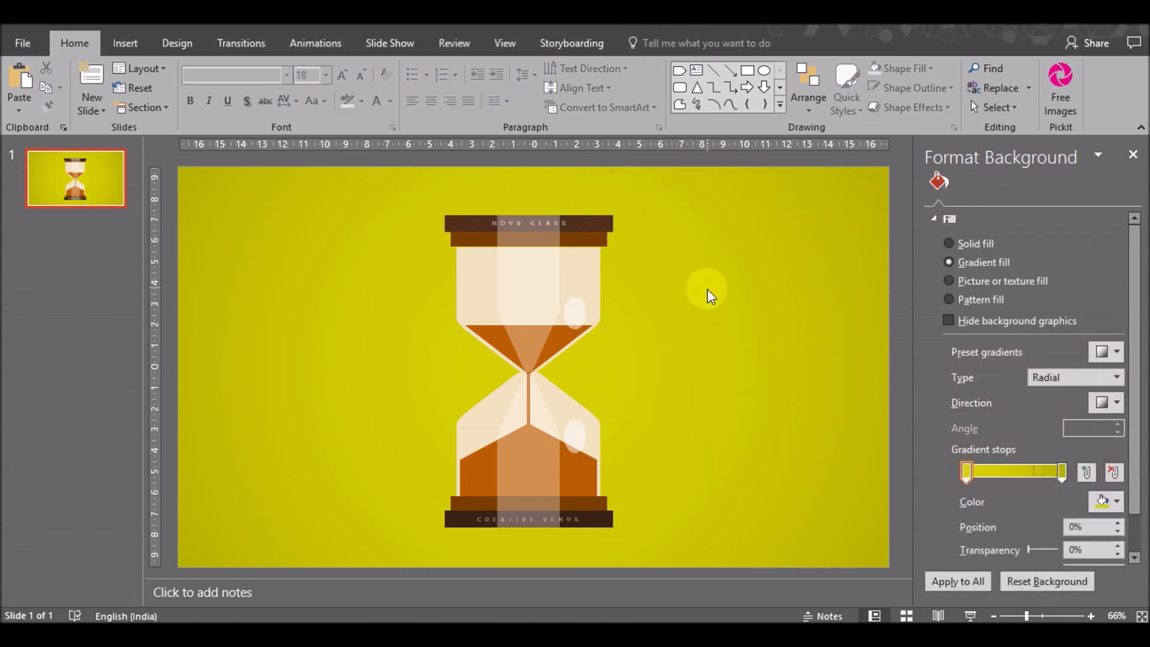
click(598, 223)
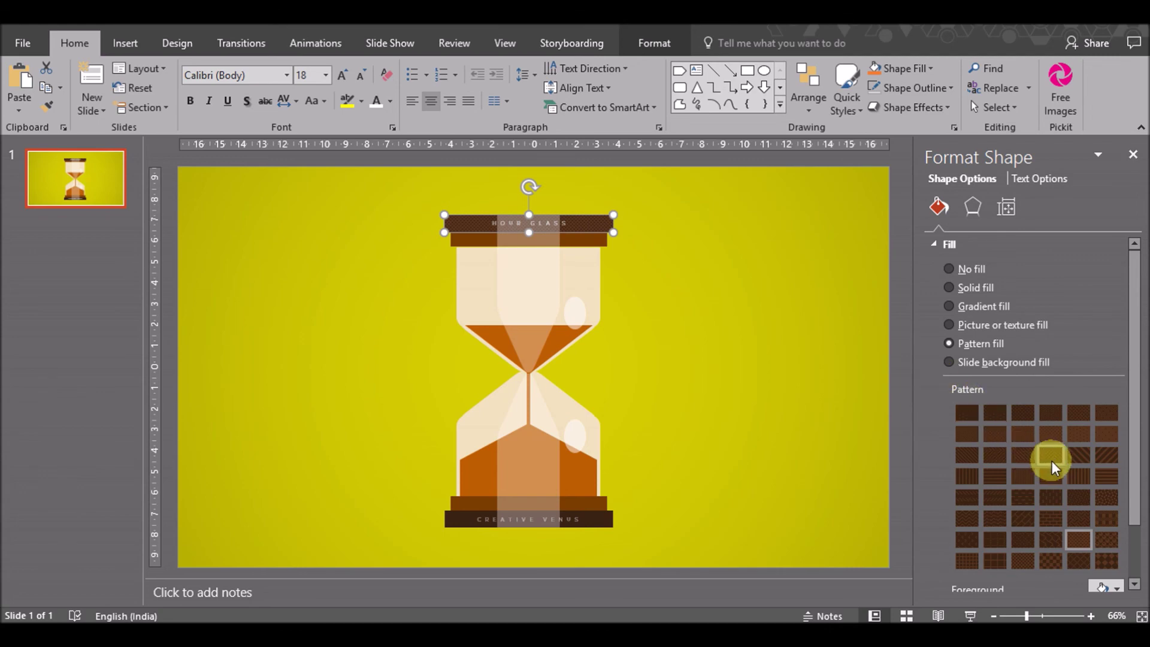
scroll(1052, 462, down, 3)
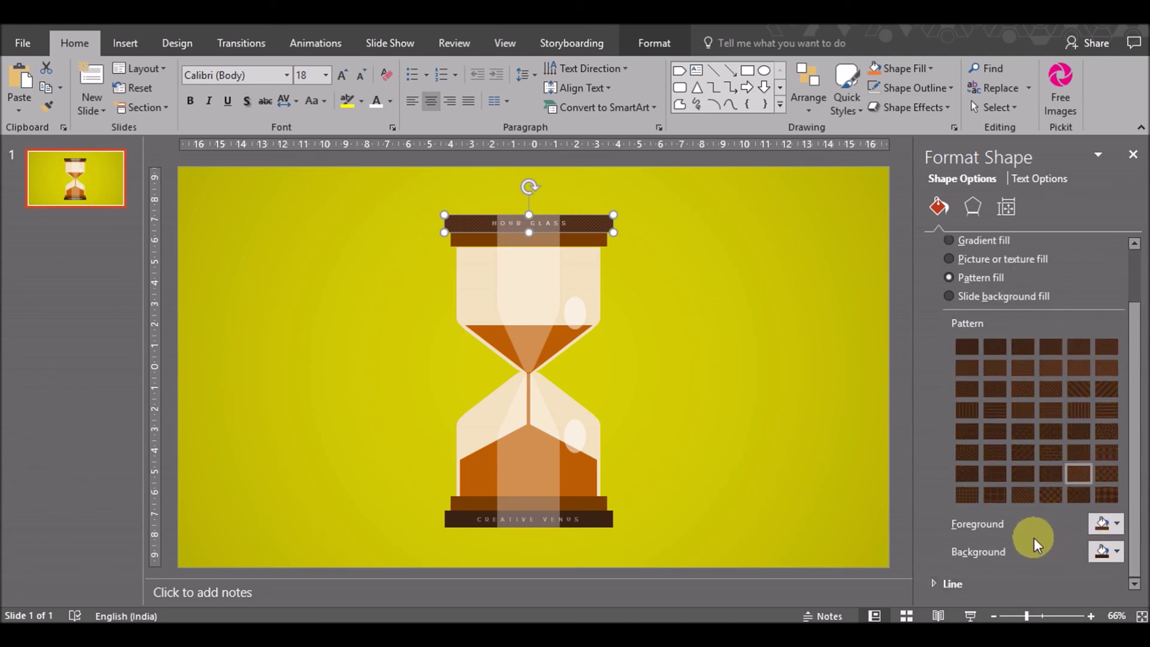
click(47, 110)
click(603, 522)
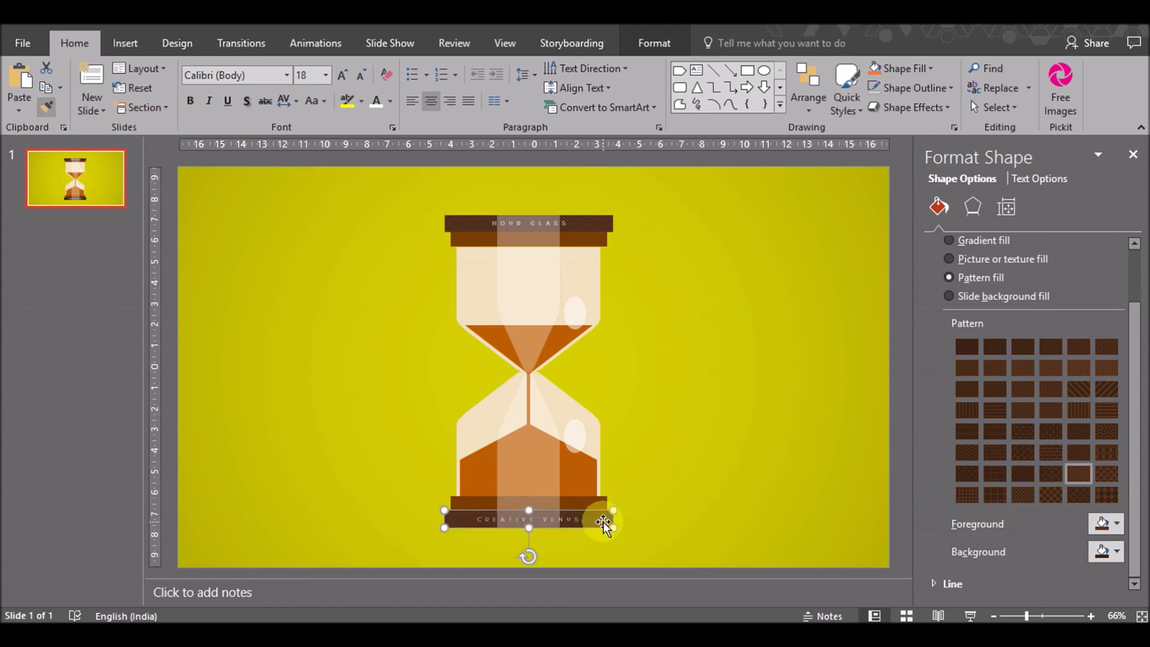
click(649, 512)
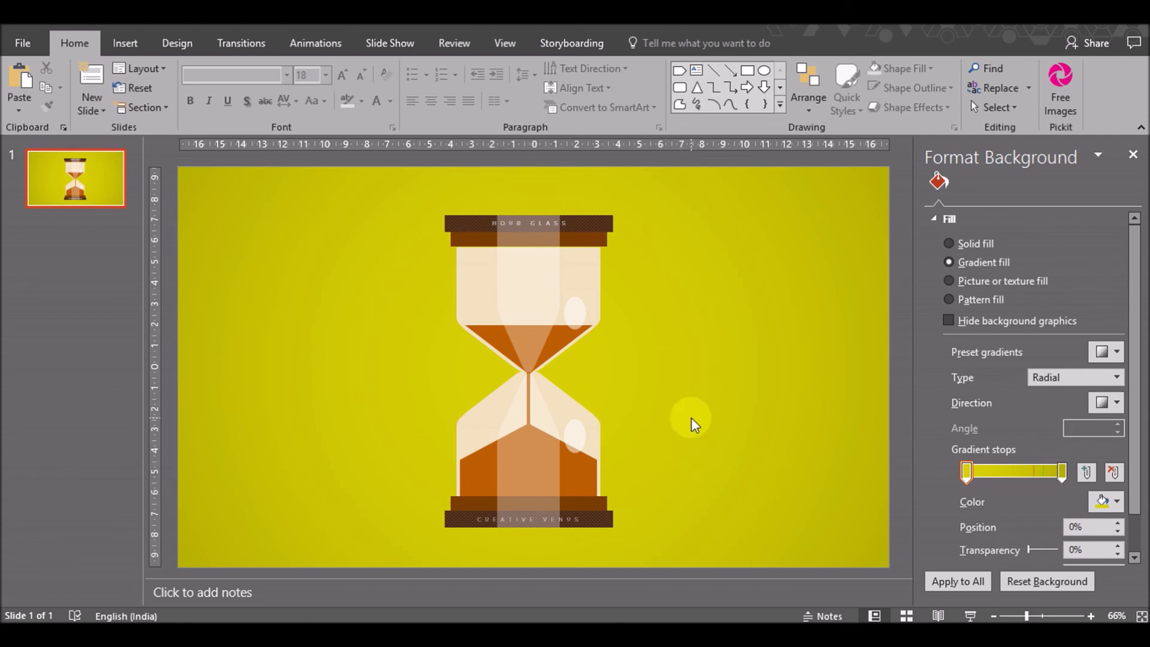
Nudge the upper oval highlight slightly, then select the hourglass's top band
click(575, 306)
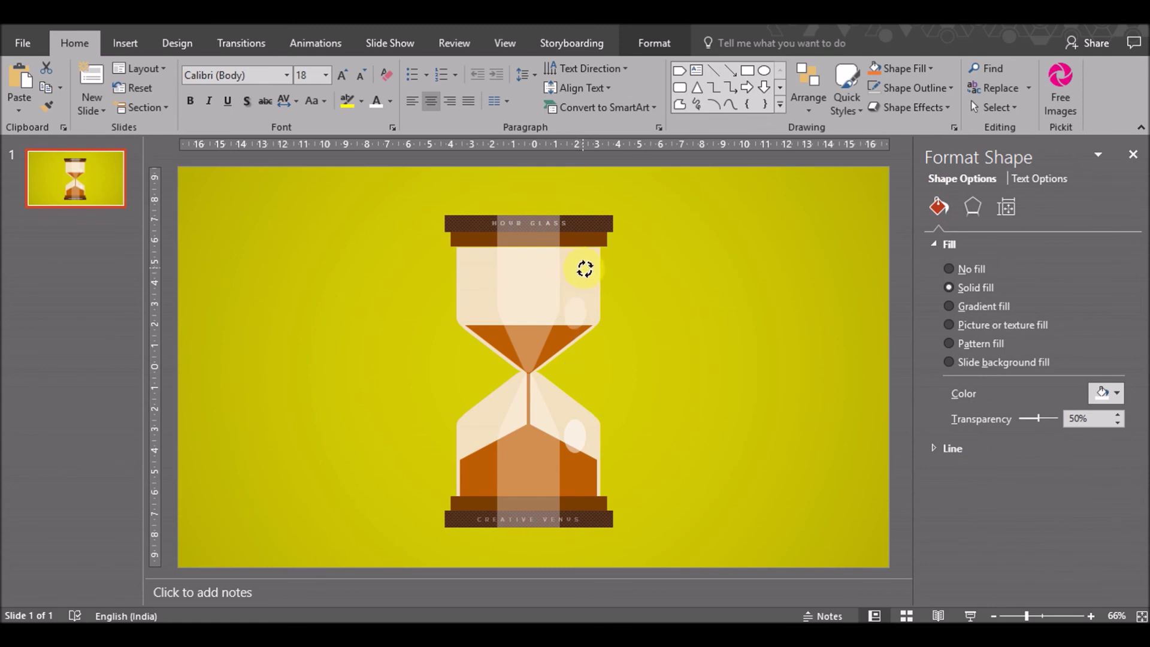
drag(585, 269, 585, 267)
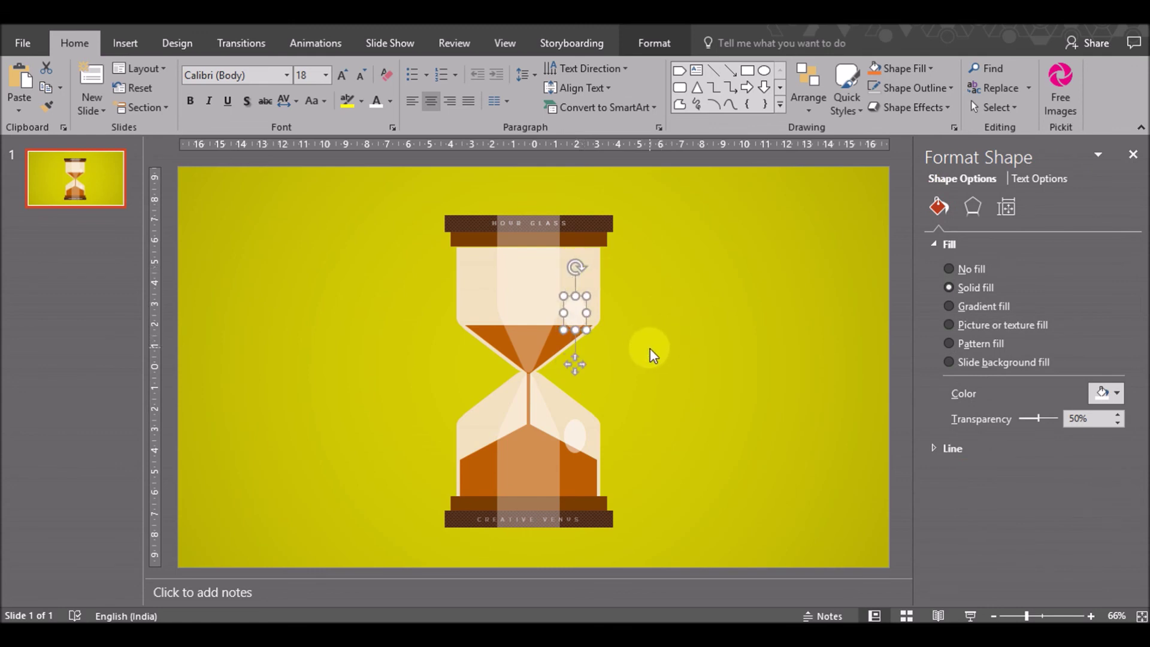
click(659, 366)
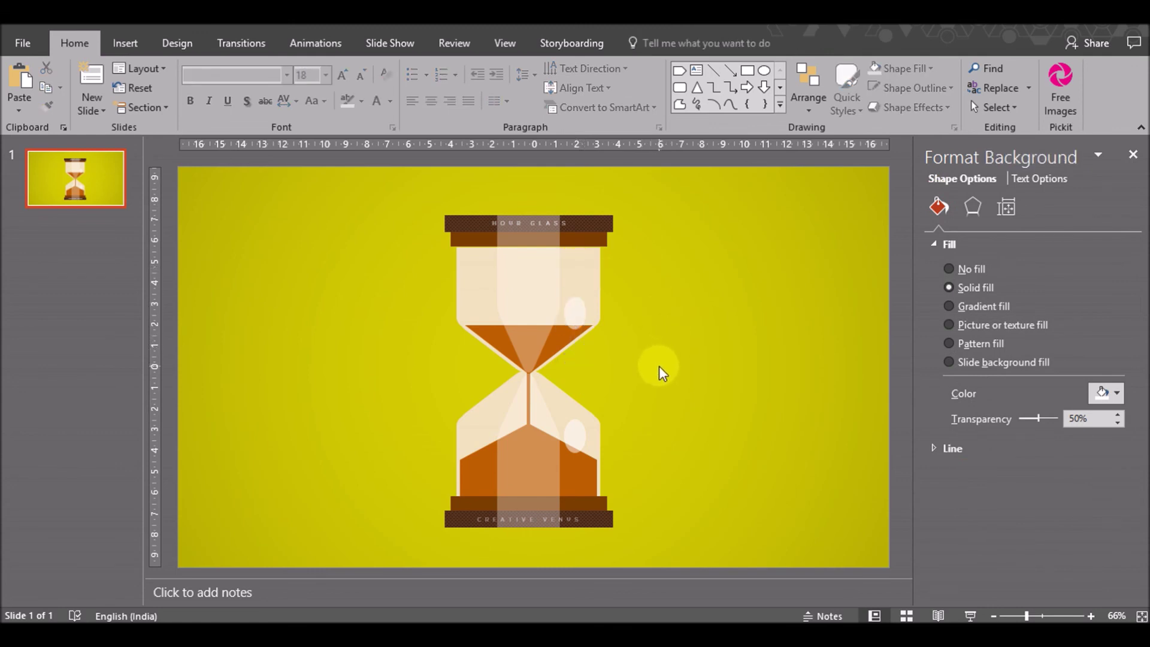
click(589, 245)
Group all hourglass shapes and apply an Outer drop shadow preset
key(ctrl+a)
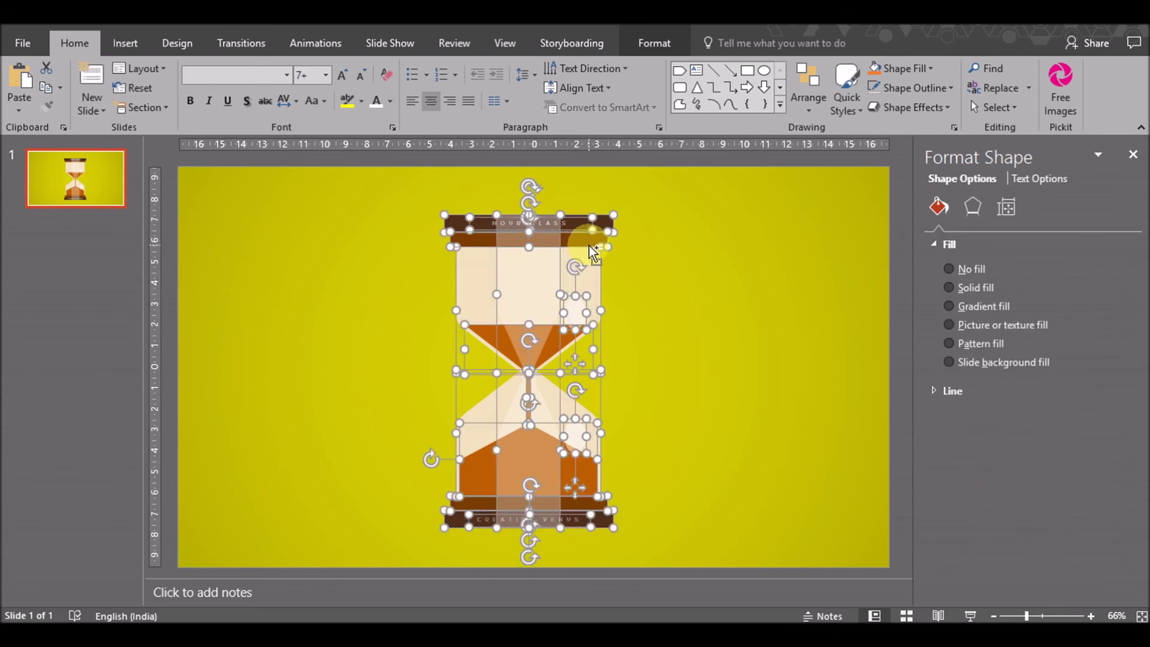
key(ctrl+g)
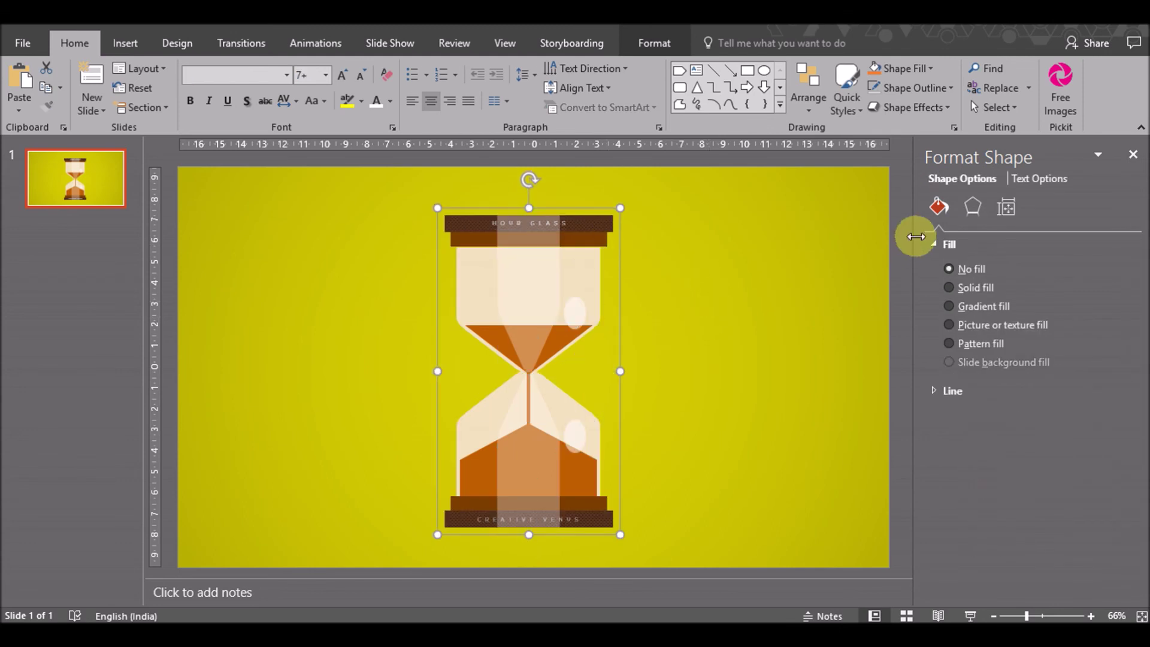
click(971, 205)
click(1102, 267)
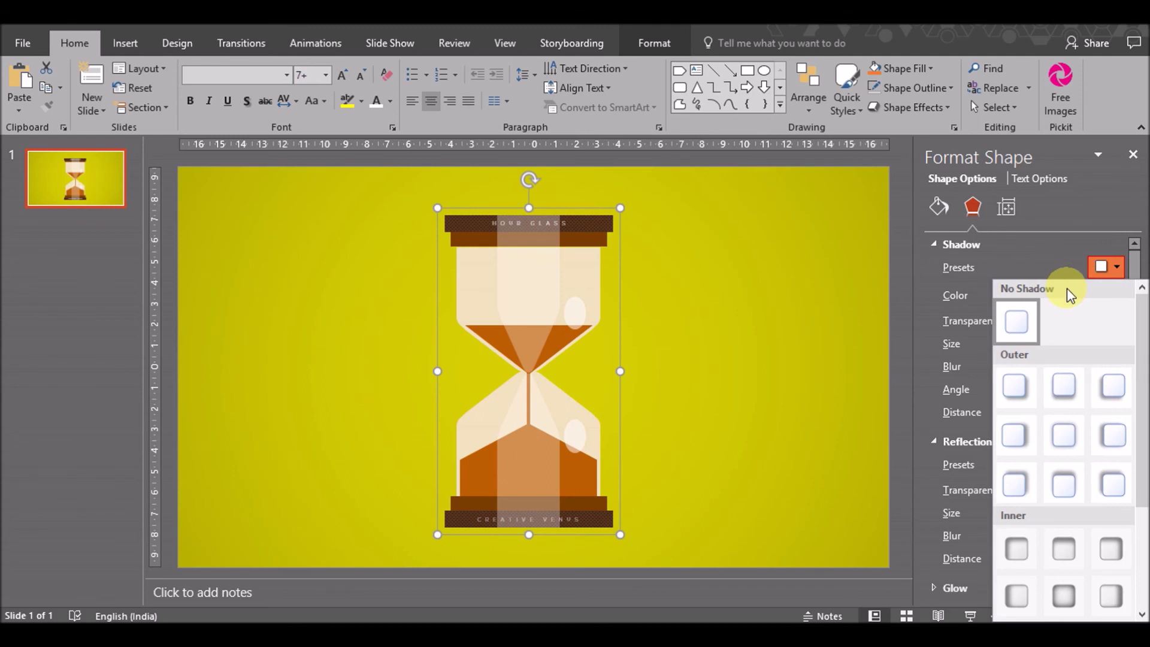
click(1013, 385)
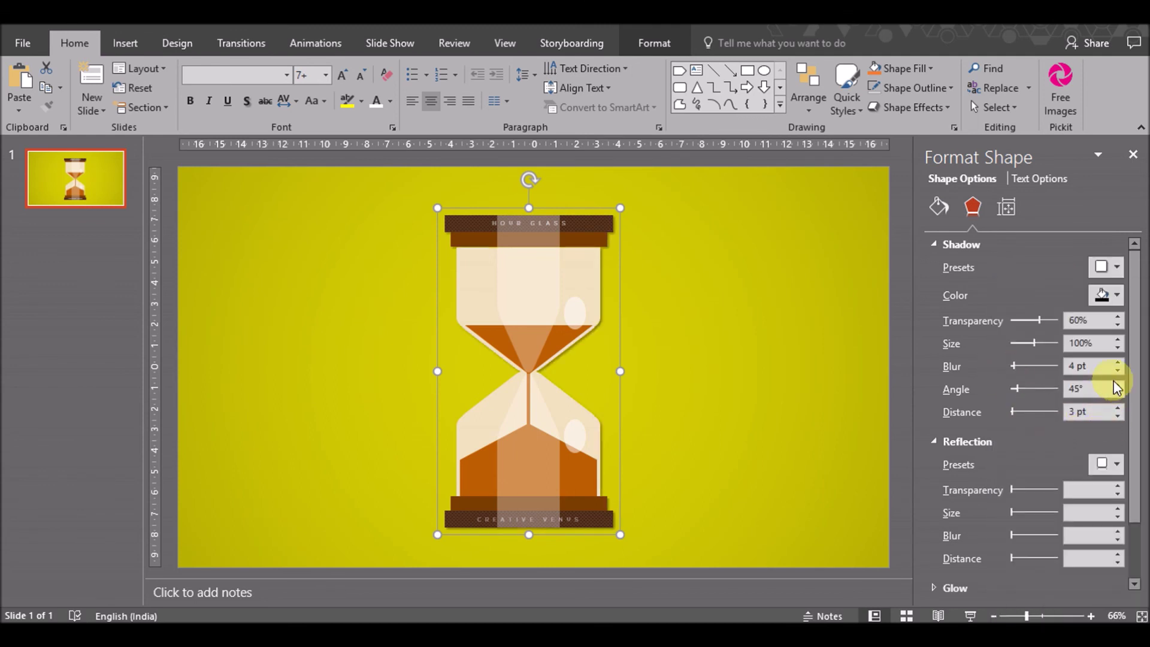
Raise the shadow blur to 40 pt, colour it brown, and enlarge the hourglass
click(1119, 363)
click(1119, 362)
click(1118, 363)
click(1119, 363)
click(1118, 363)
click(1118, 362)
click(1119, 363)
click(1119, 363)
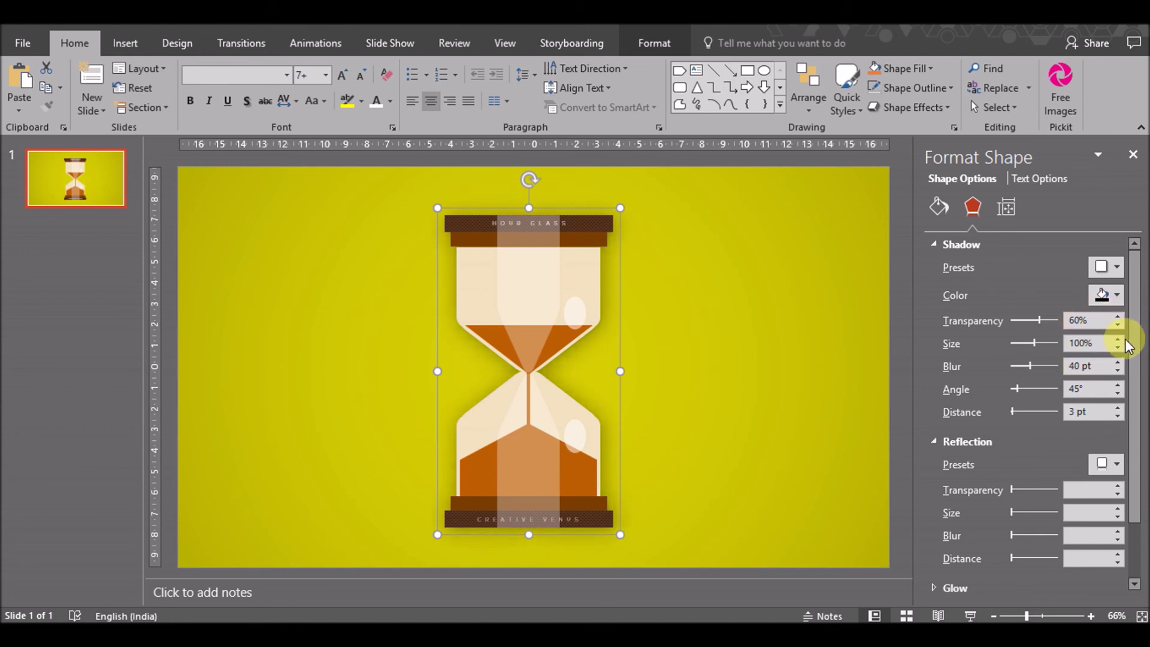
click(1118, 296)
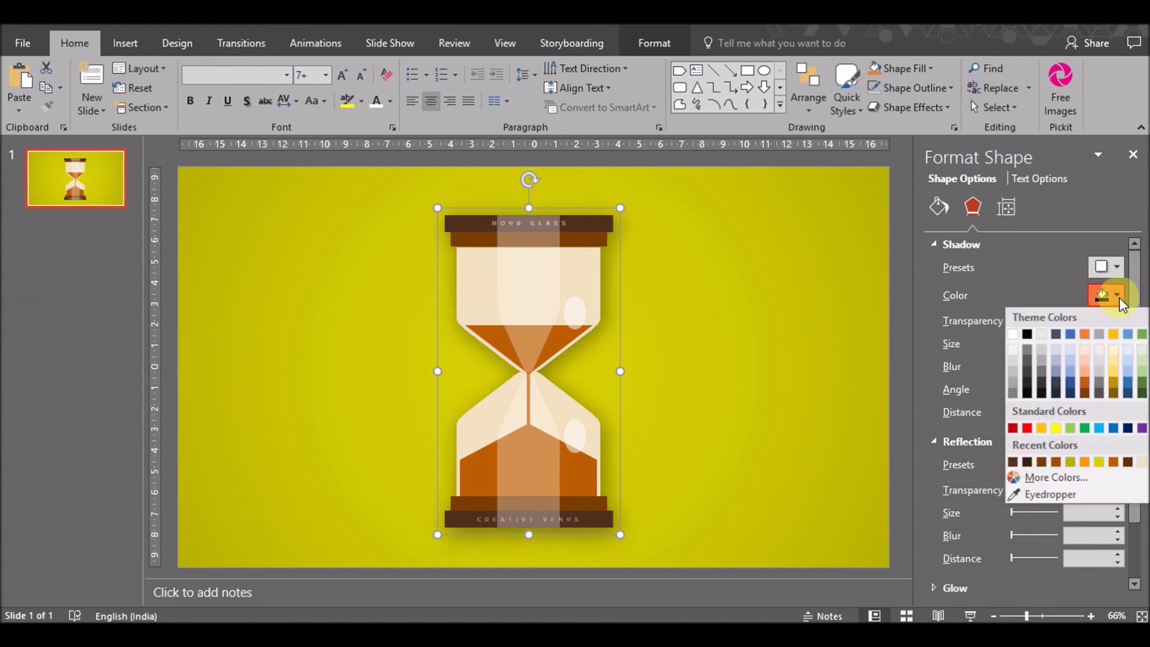
click(1042, 462)
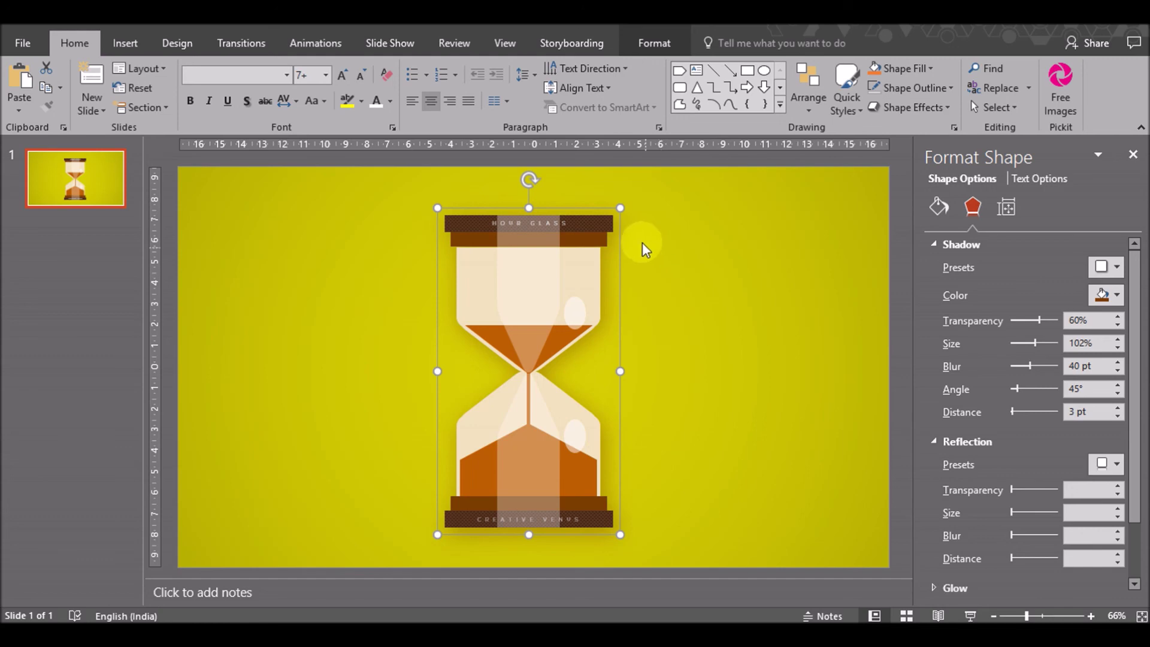
drag(623, 538, 639, 566)
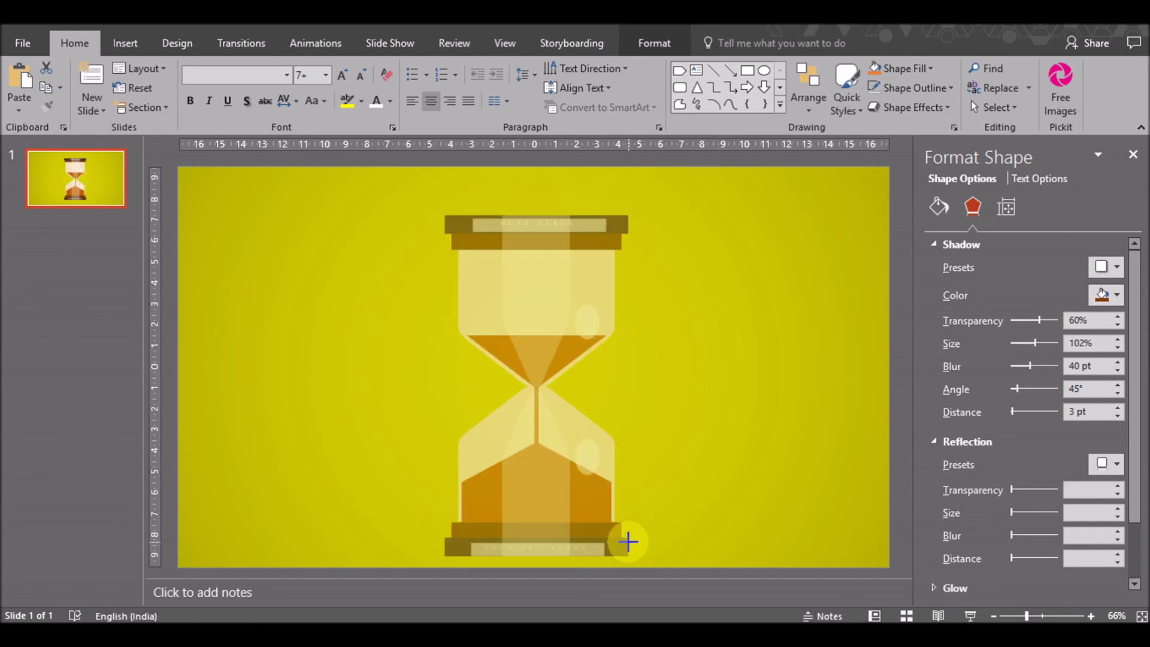